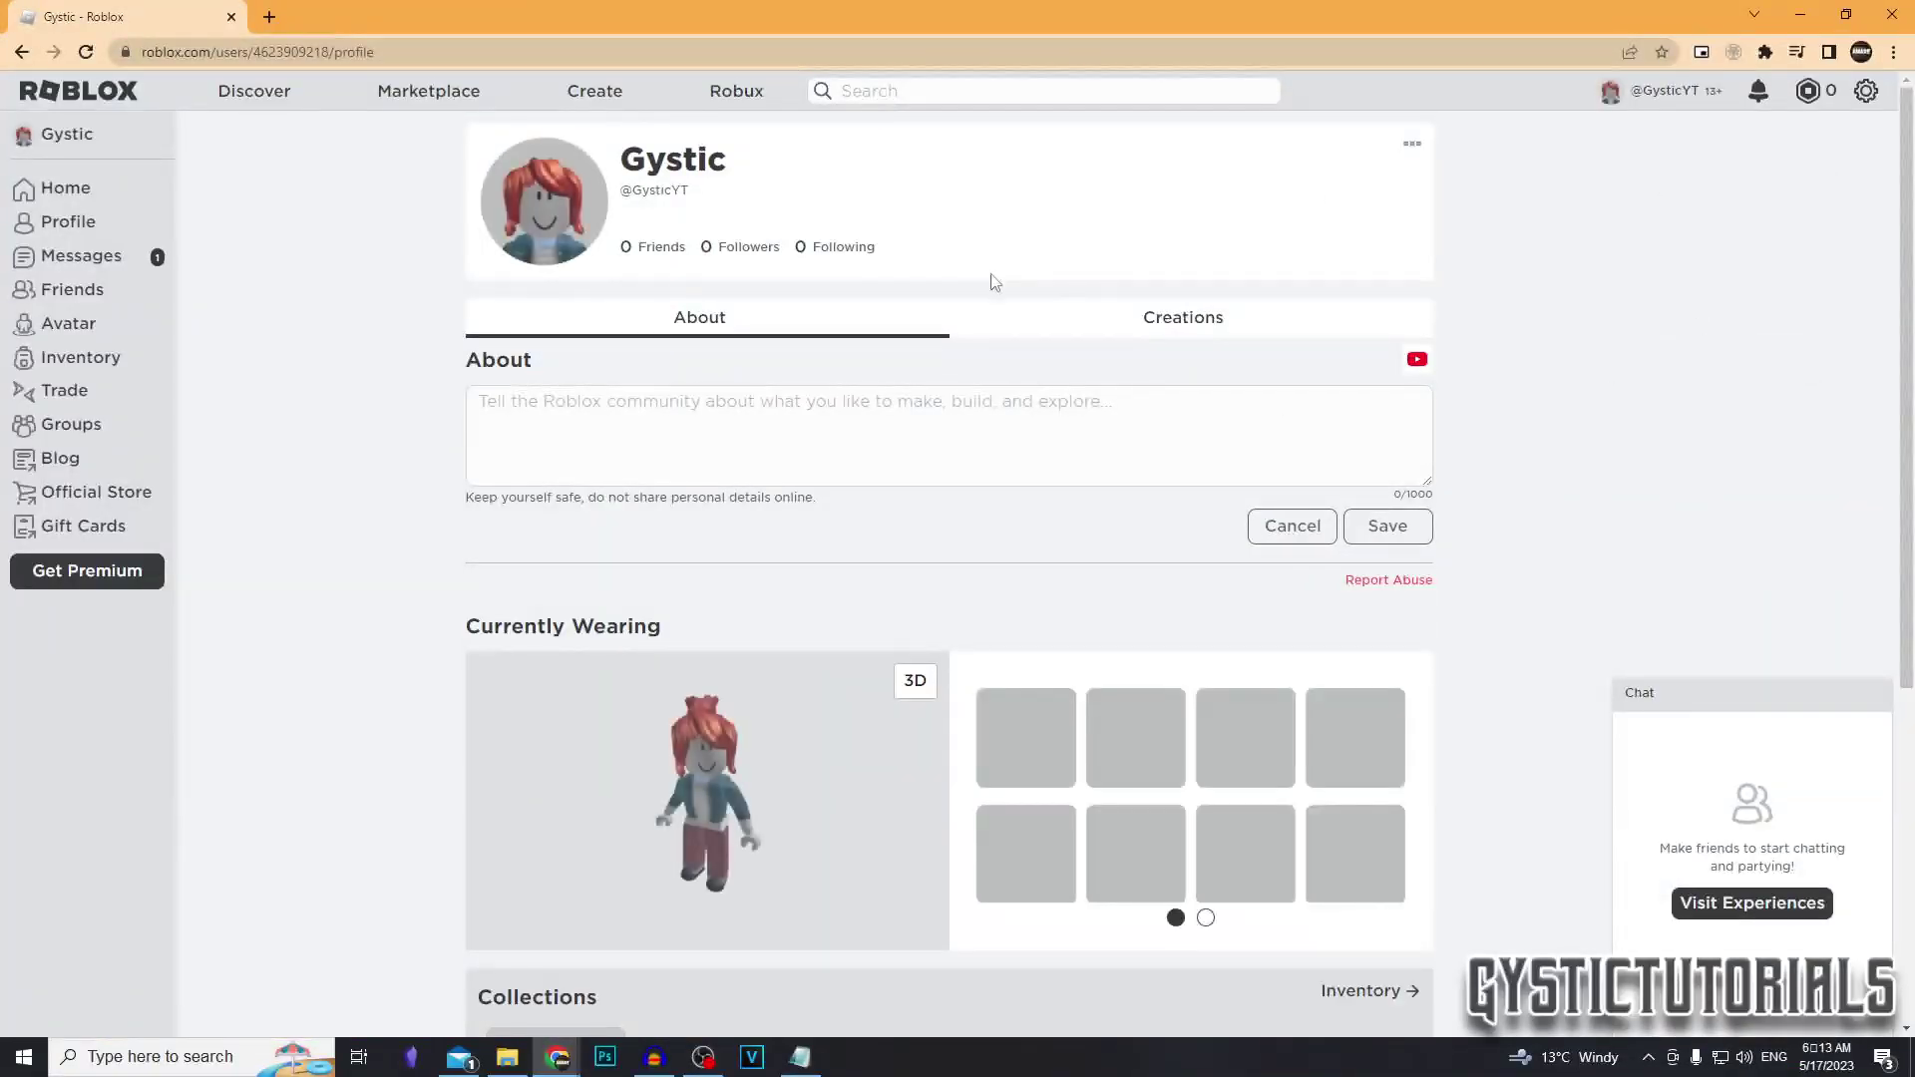
# Go from the Roblox profile to the Creator Dashboard via Create and 'Manage my experiences'
pyautogui.click(594, 92)
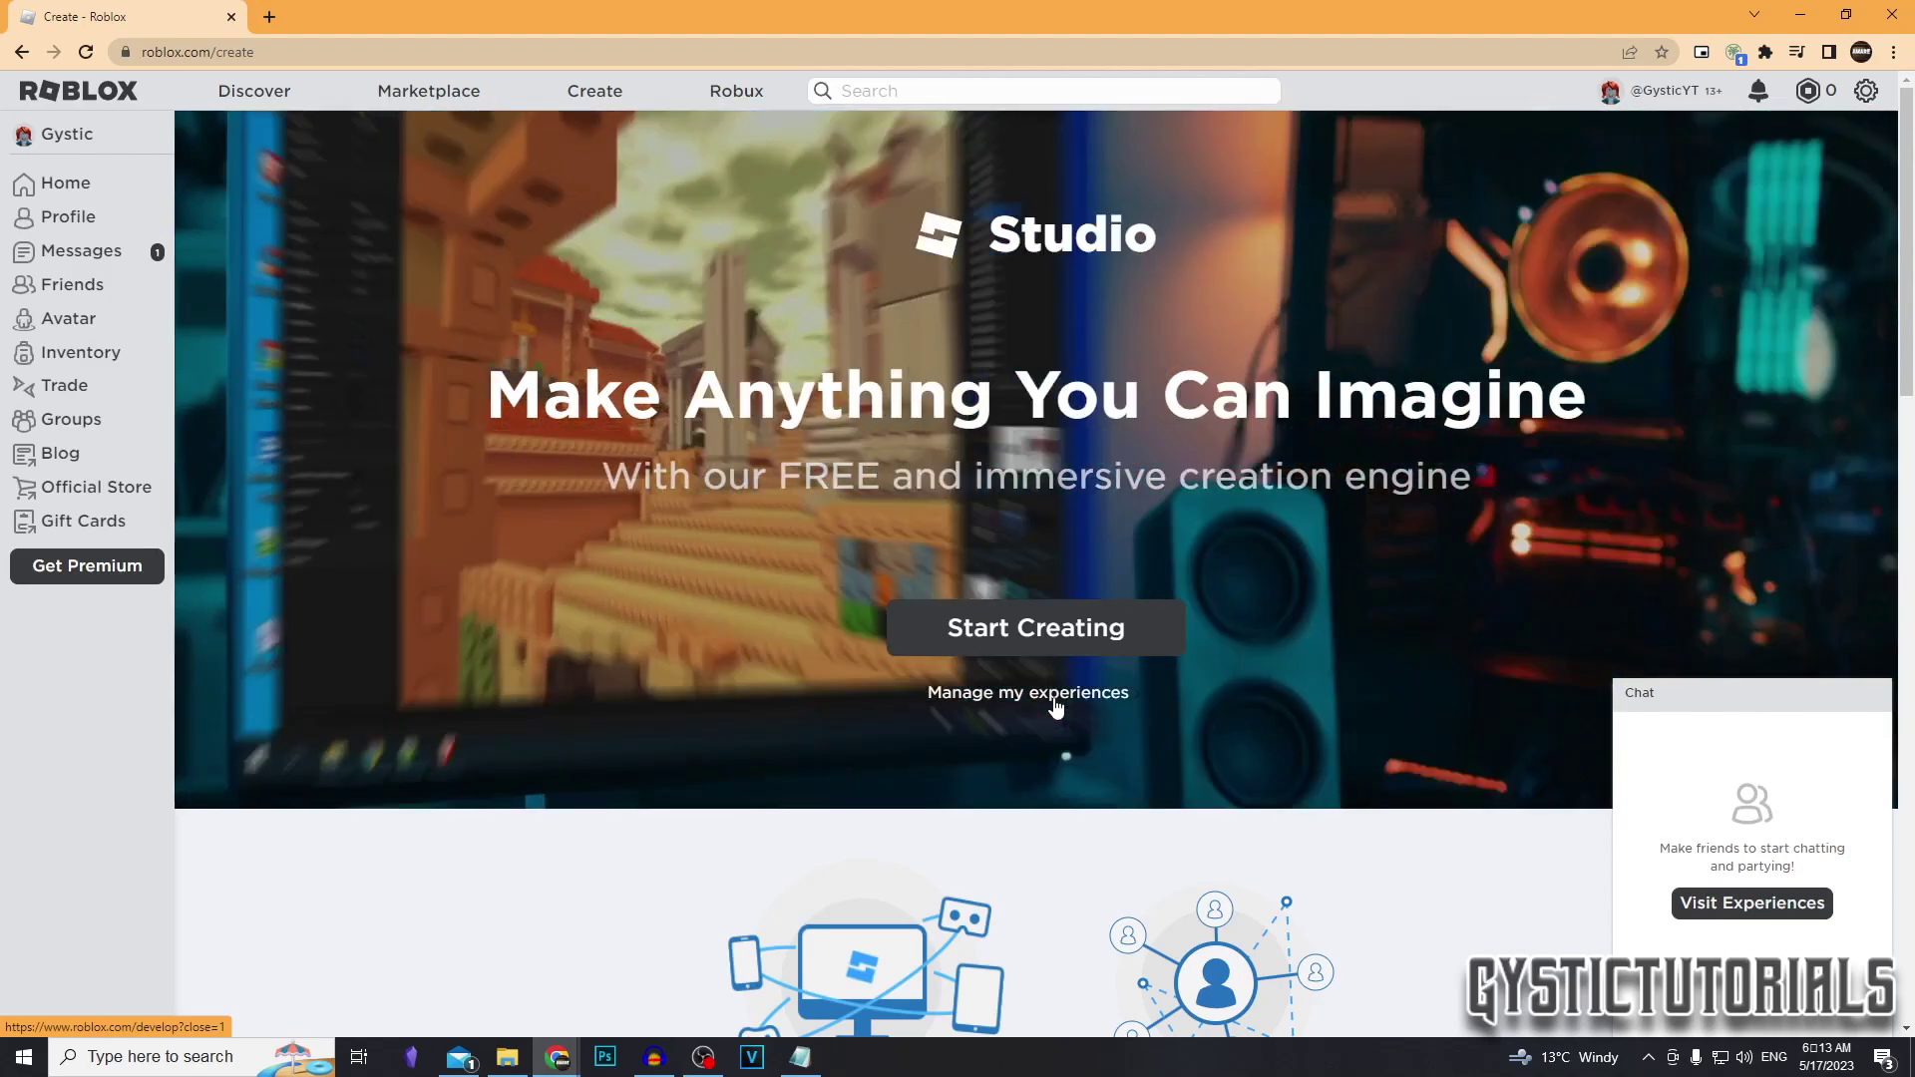
pyautogui.click(1053, 697)
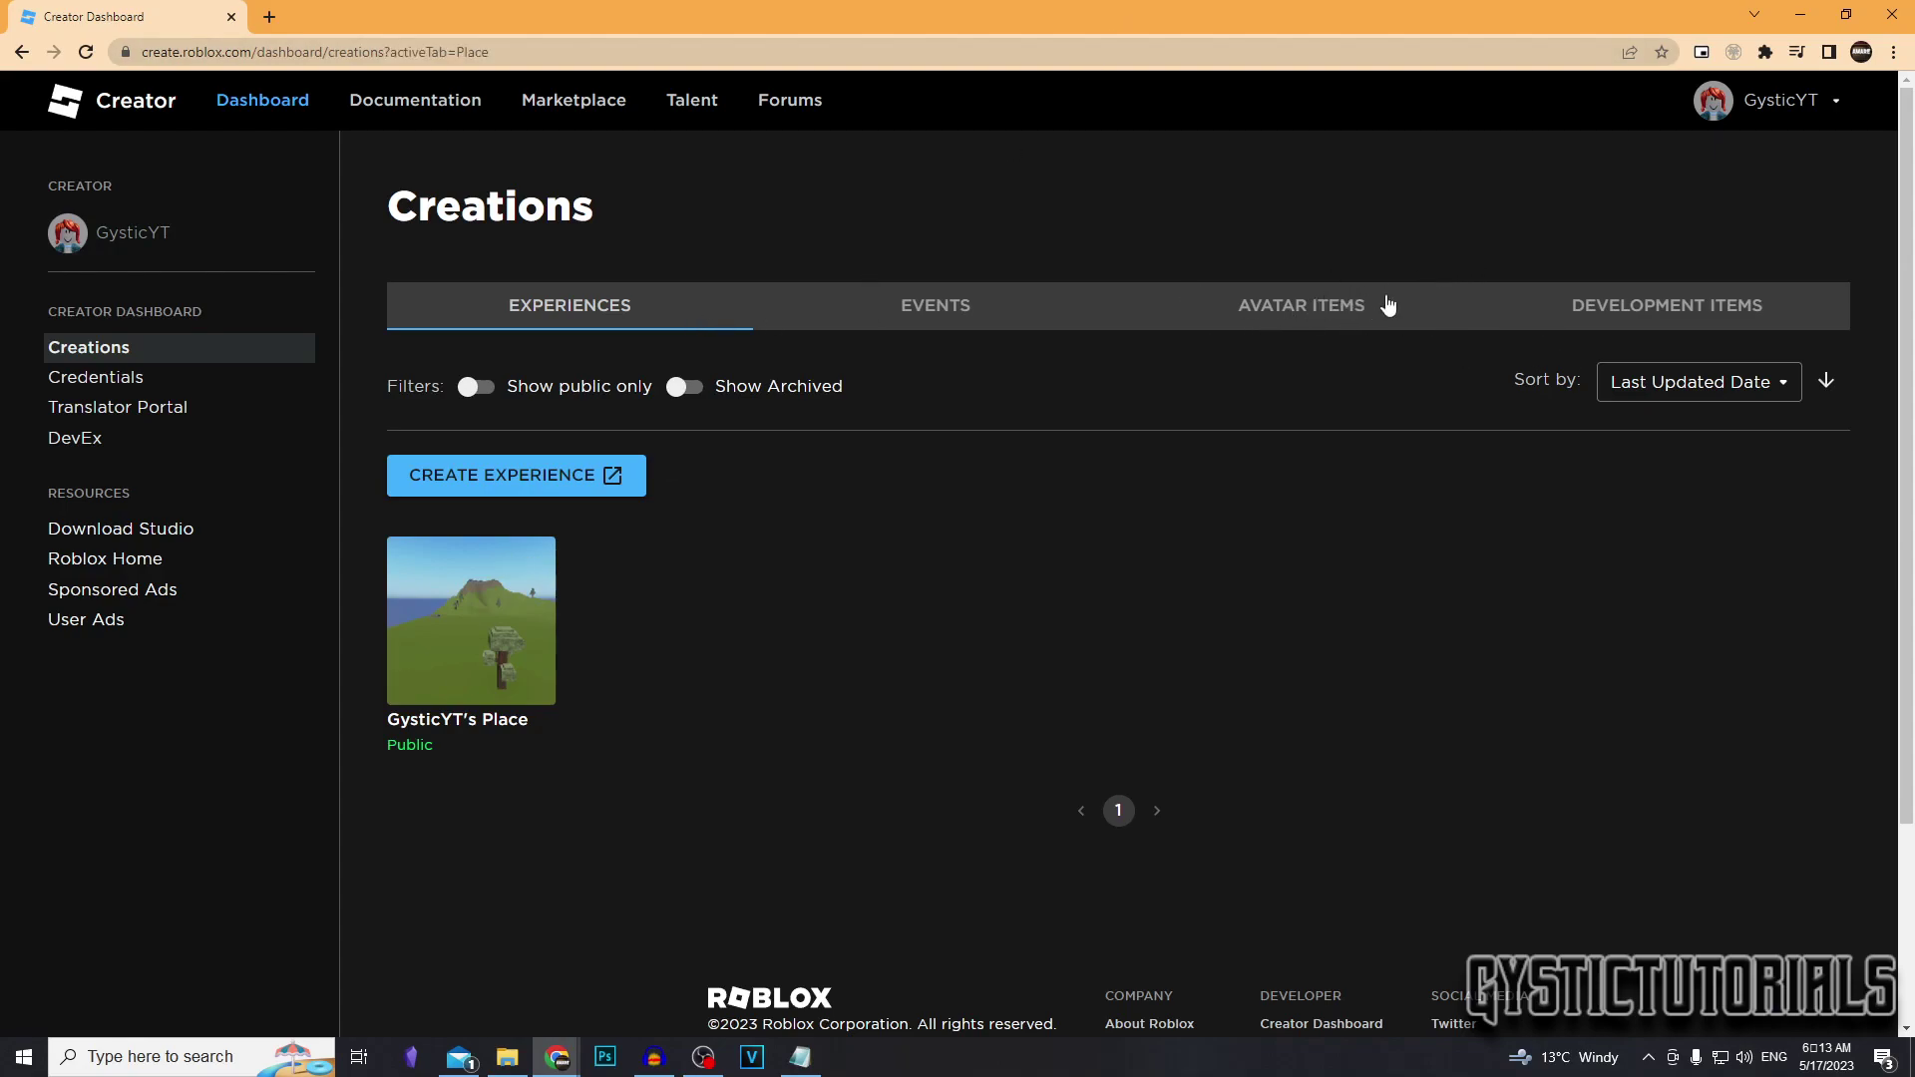
# Show Avatar Items, settle on the Shirts category and start a new shirt upload
pyautogui.click(1356, 307)
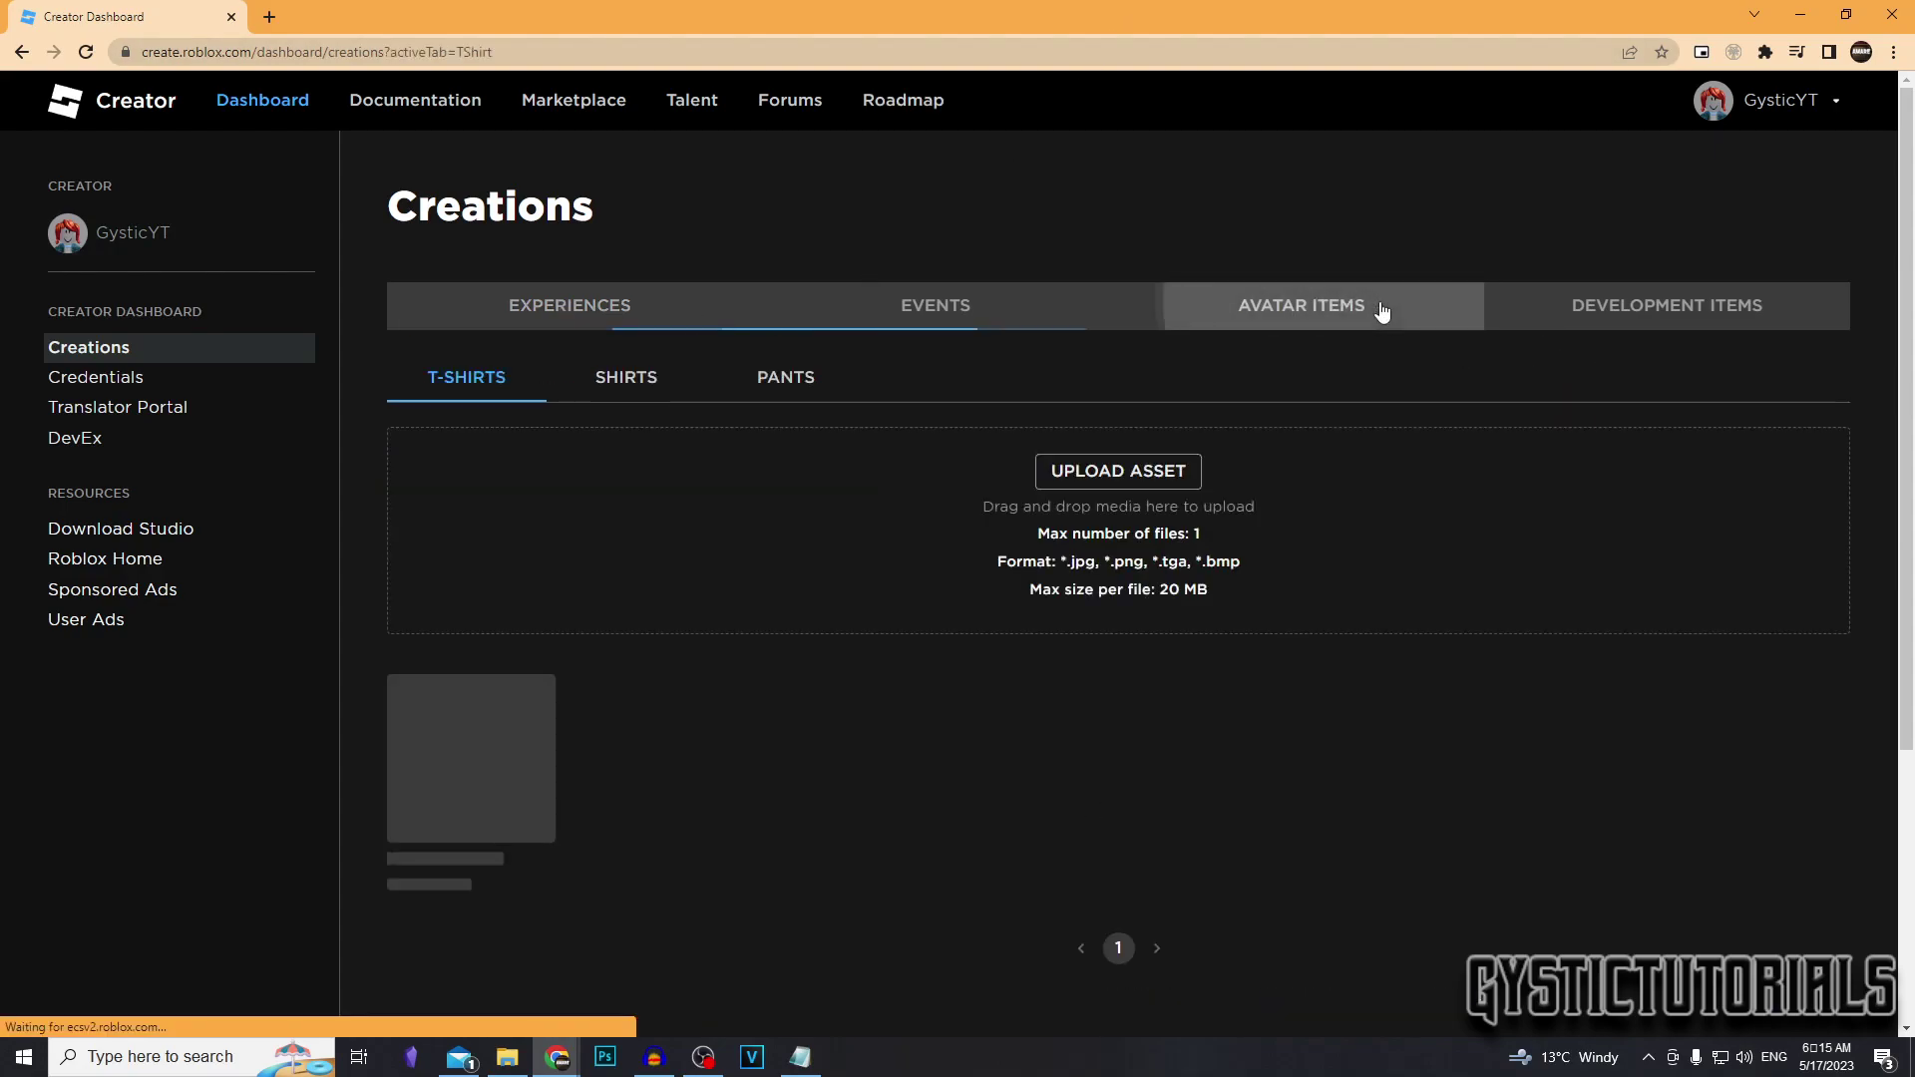
pyautogui.click(627, 381)
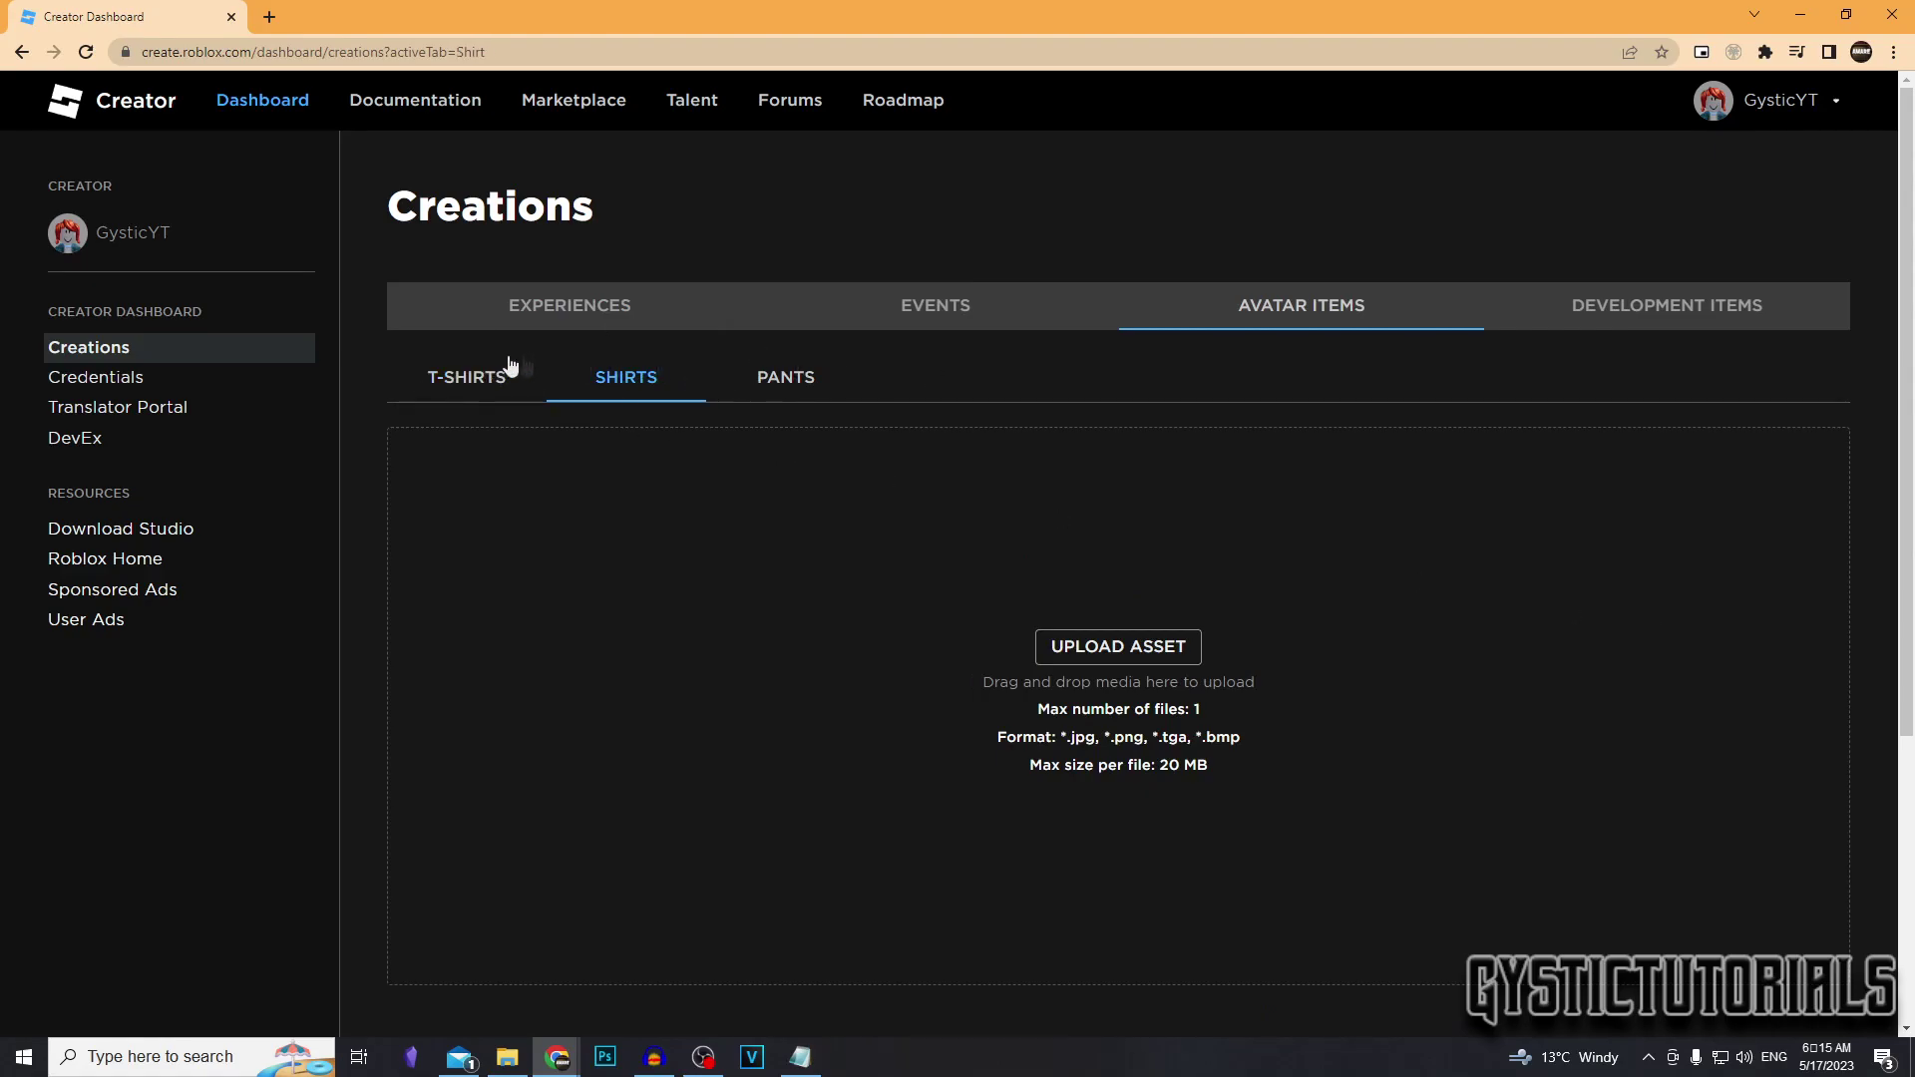
pyautogui.click(462, 376)
pyautogui.click(642, 392)
pyautogui.click(470, 375)
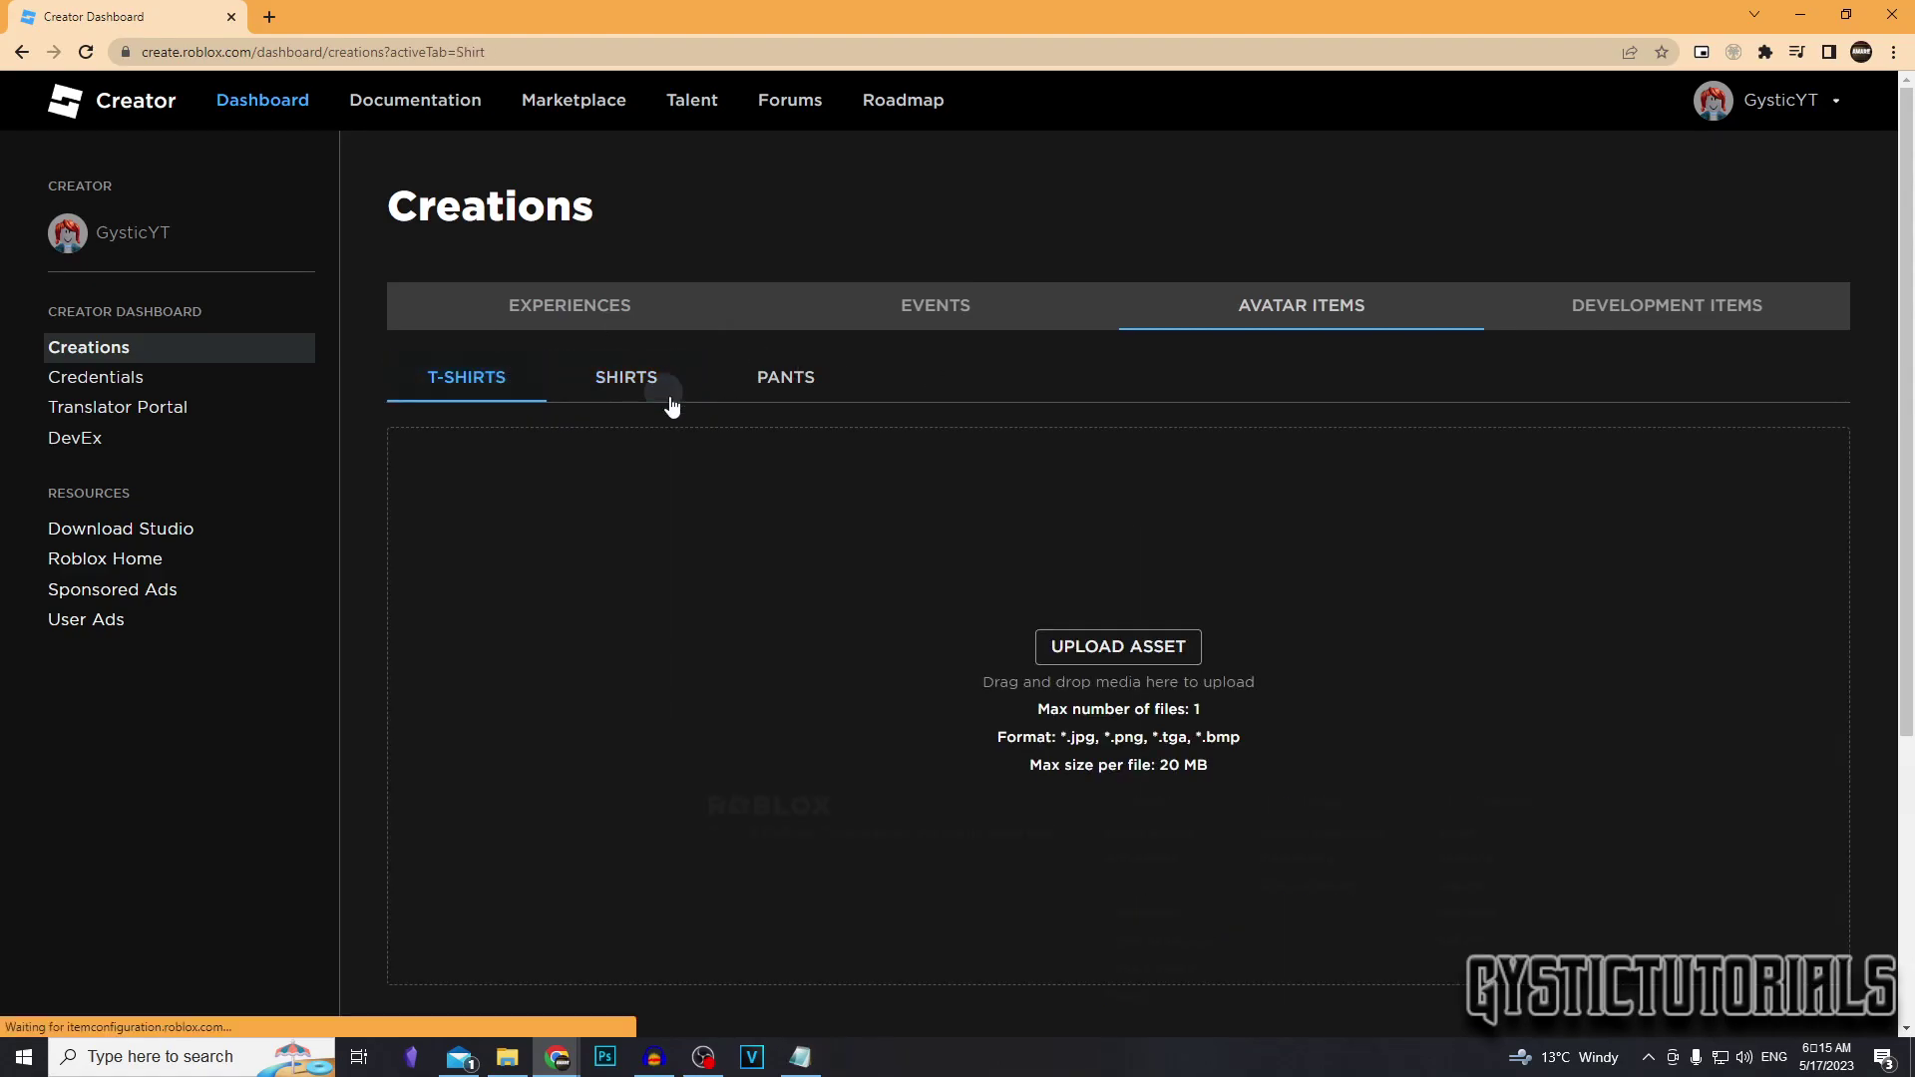
pyautogui.click(670, 395)
pyautogui.click(1108, 648)
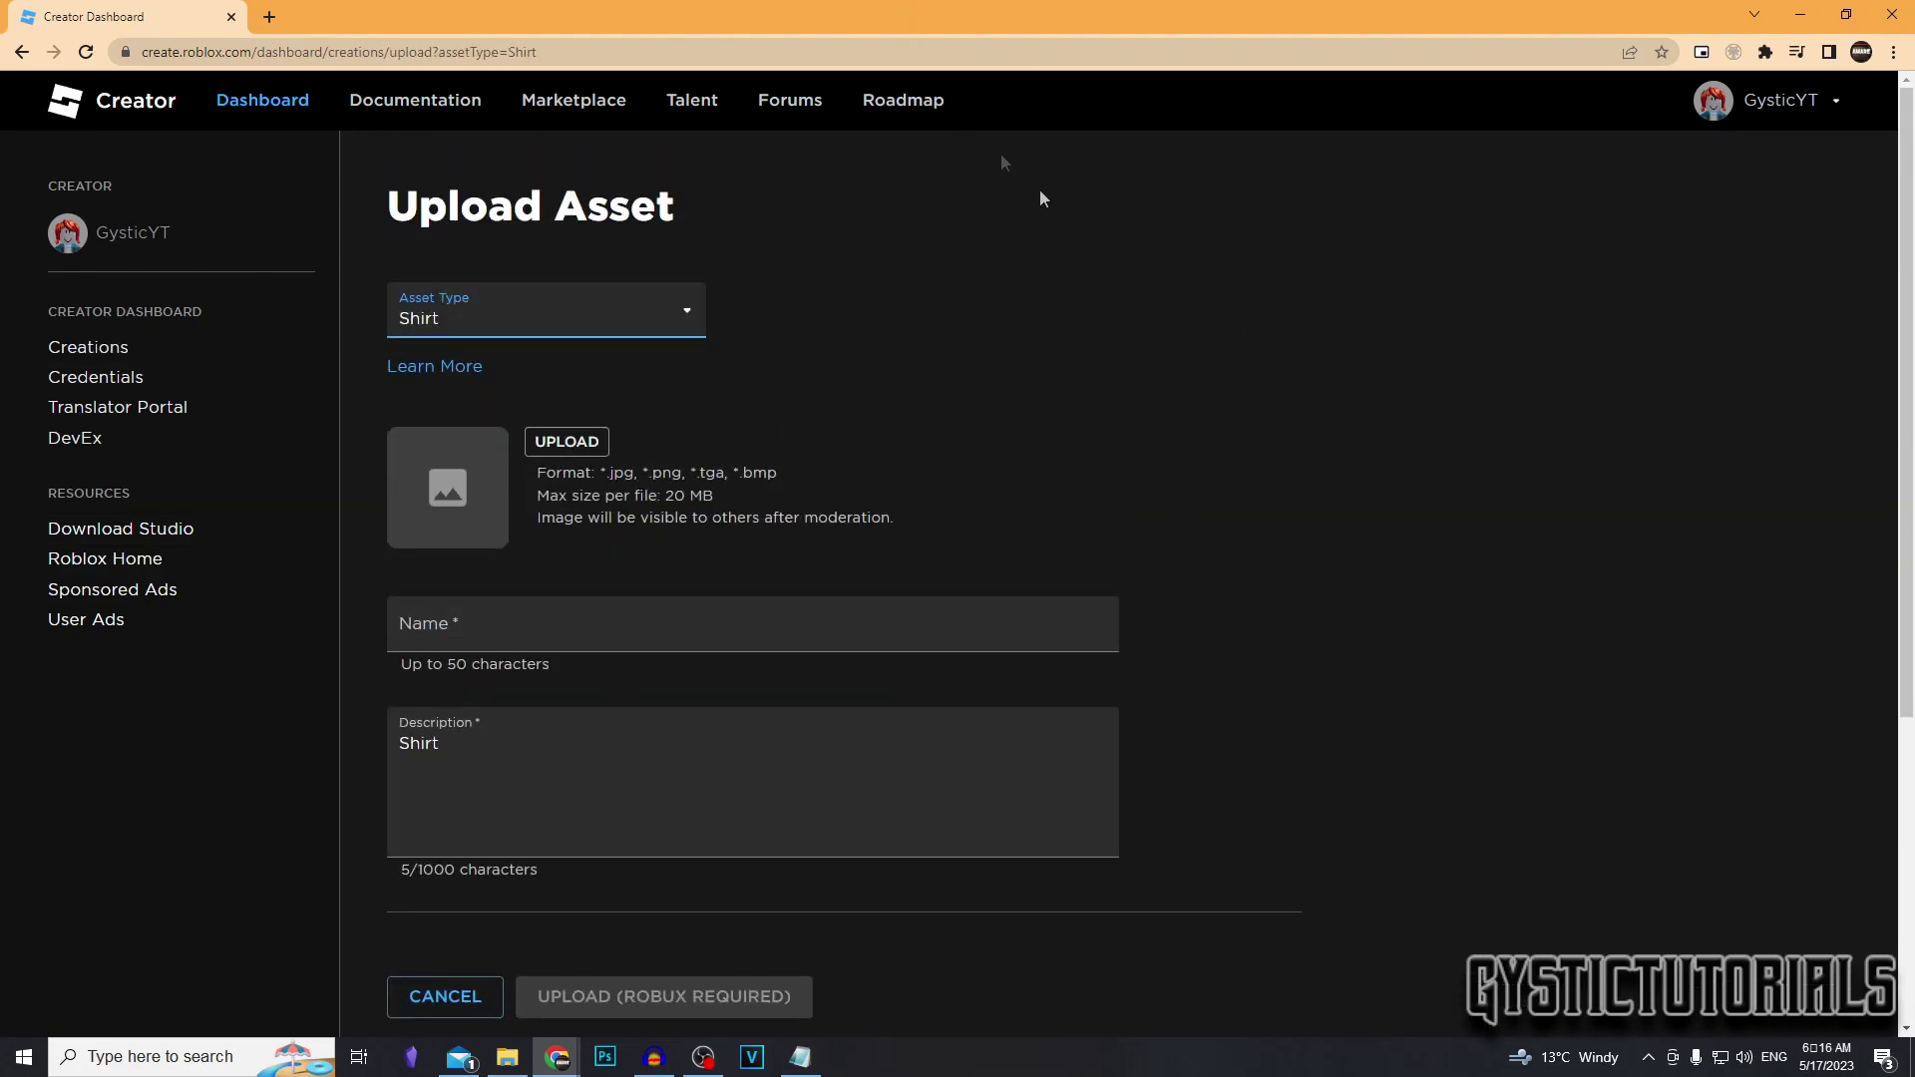
# Open the Classic Clothing guide and save its shirt template image as a PNG
pyautogui.click(438, 369)
pyautogui.scroll(-2, 828, 604)
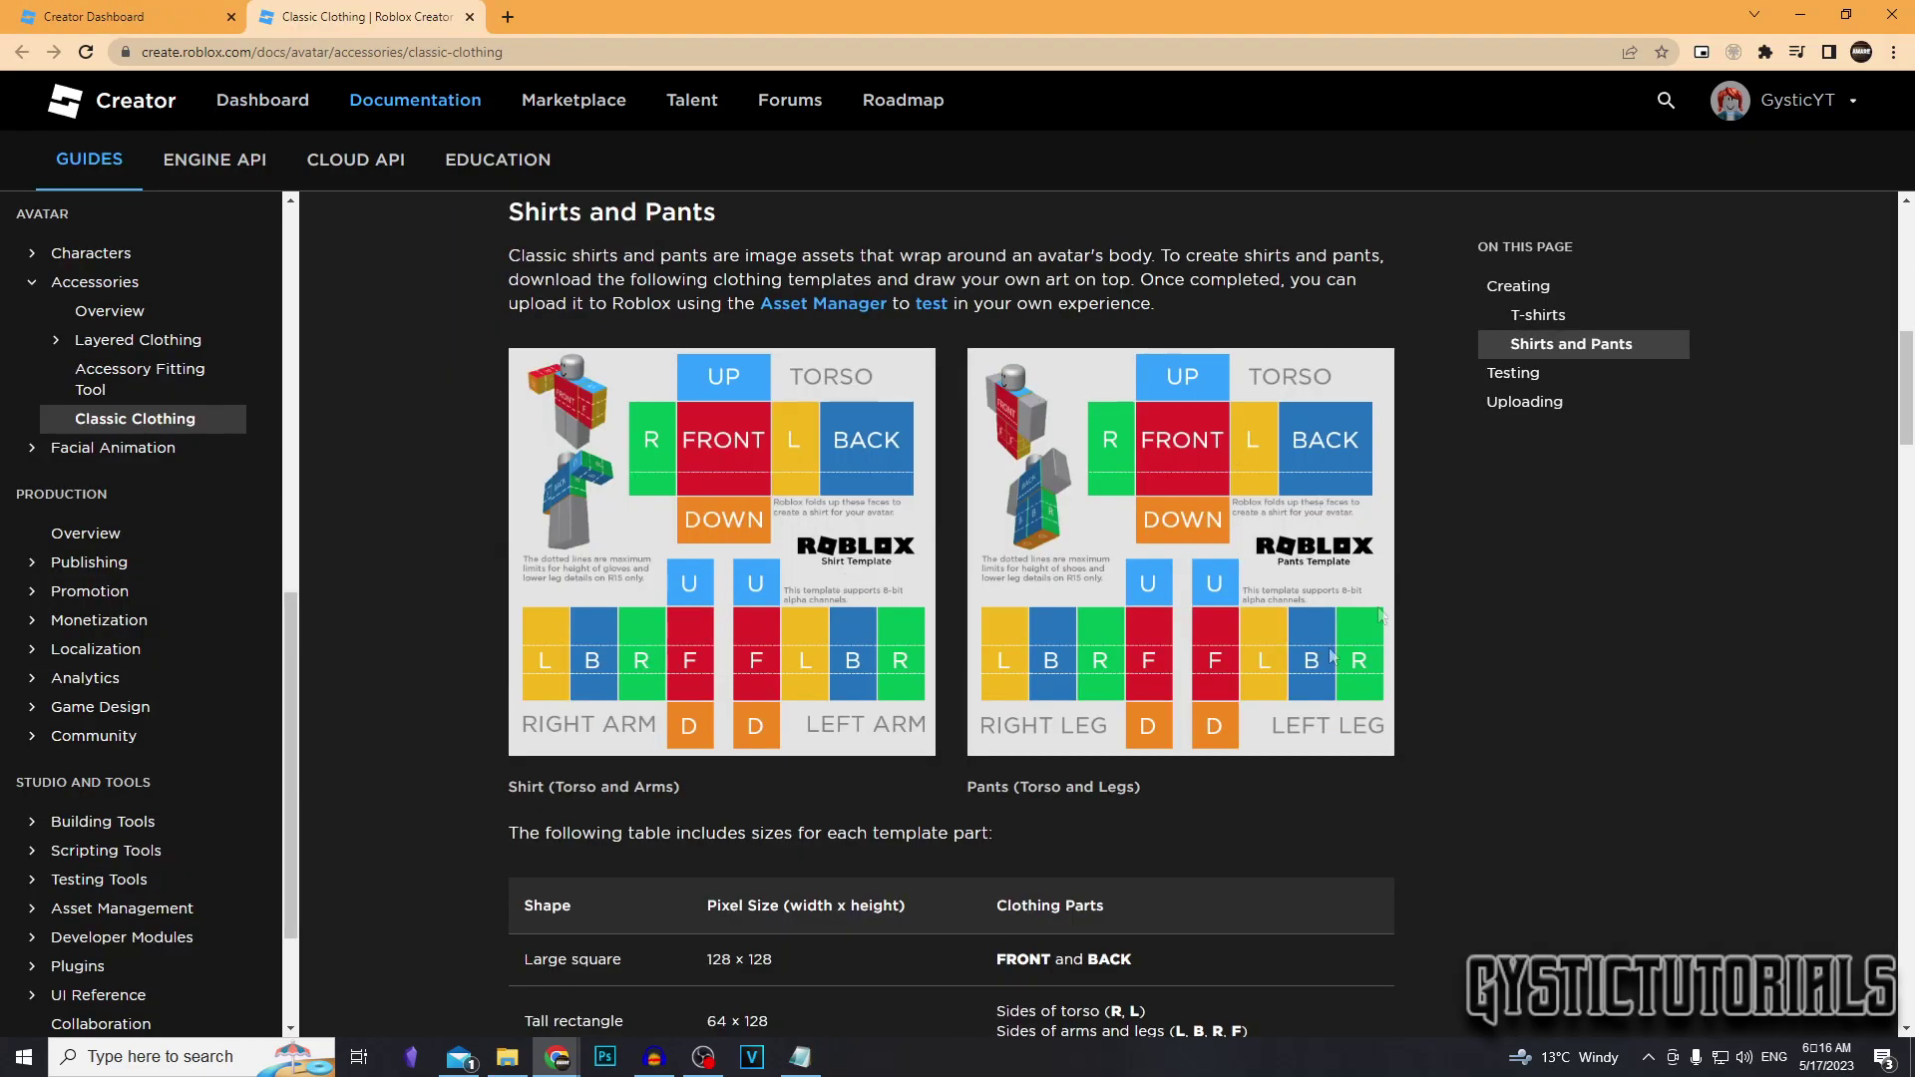
pyautogui.scroll(1, 764, 490)
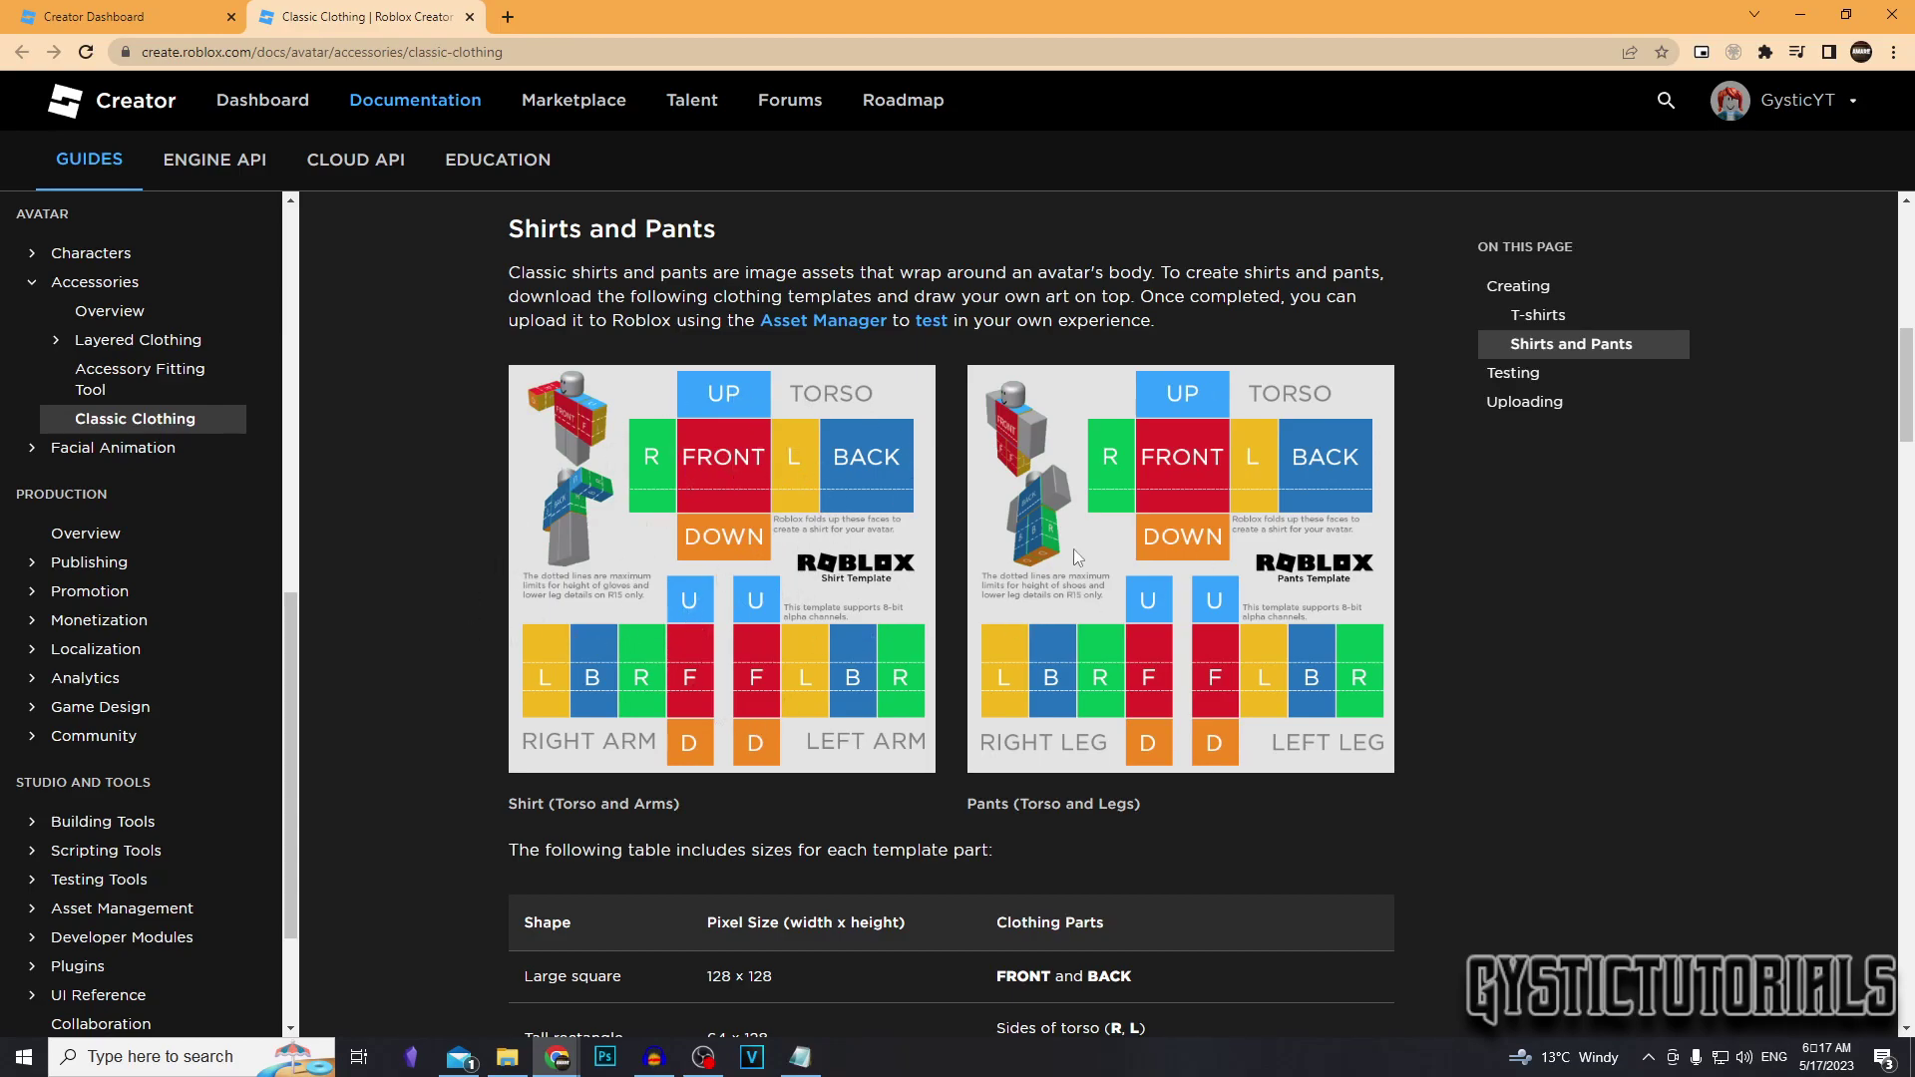
pyautogui.rightClick(638, 506)
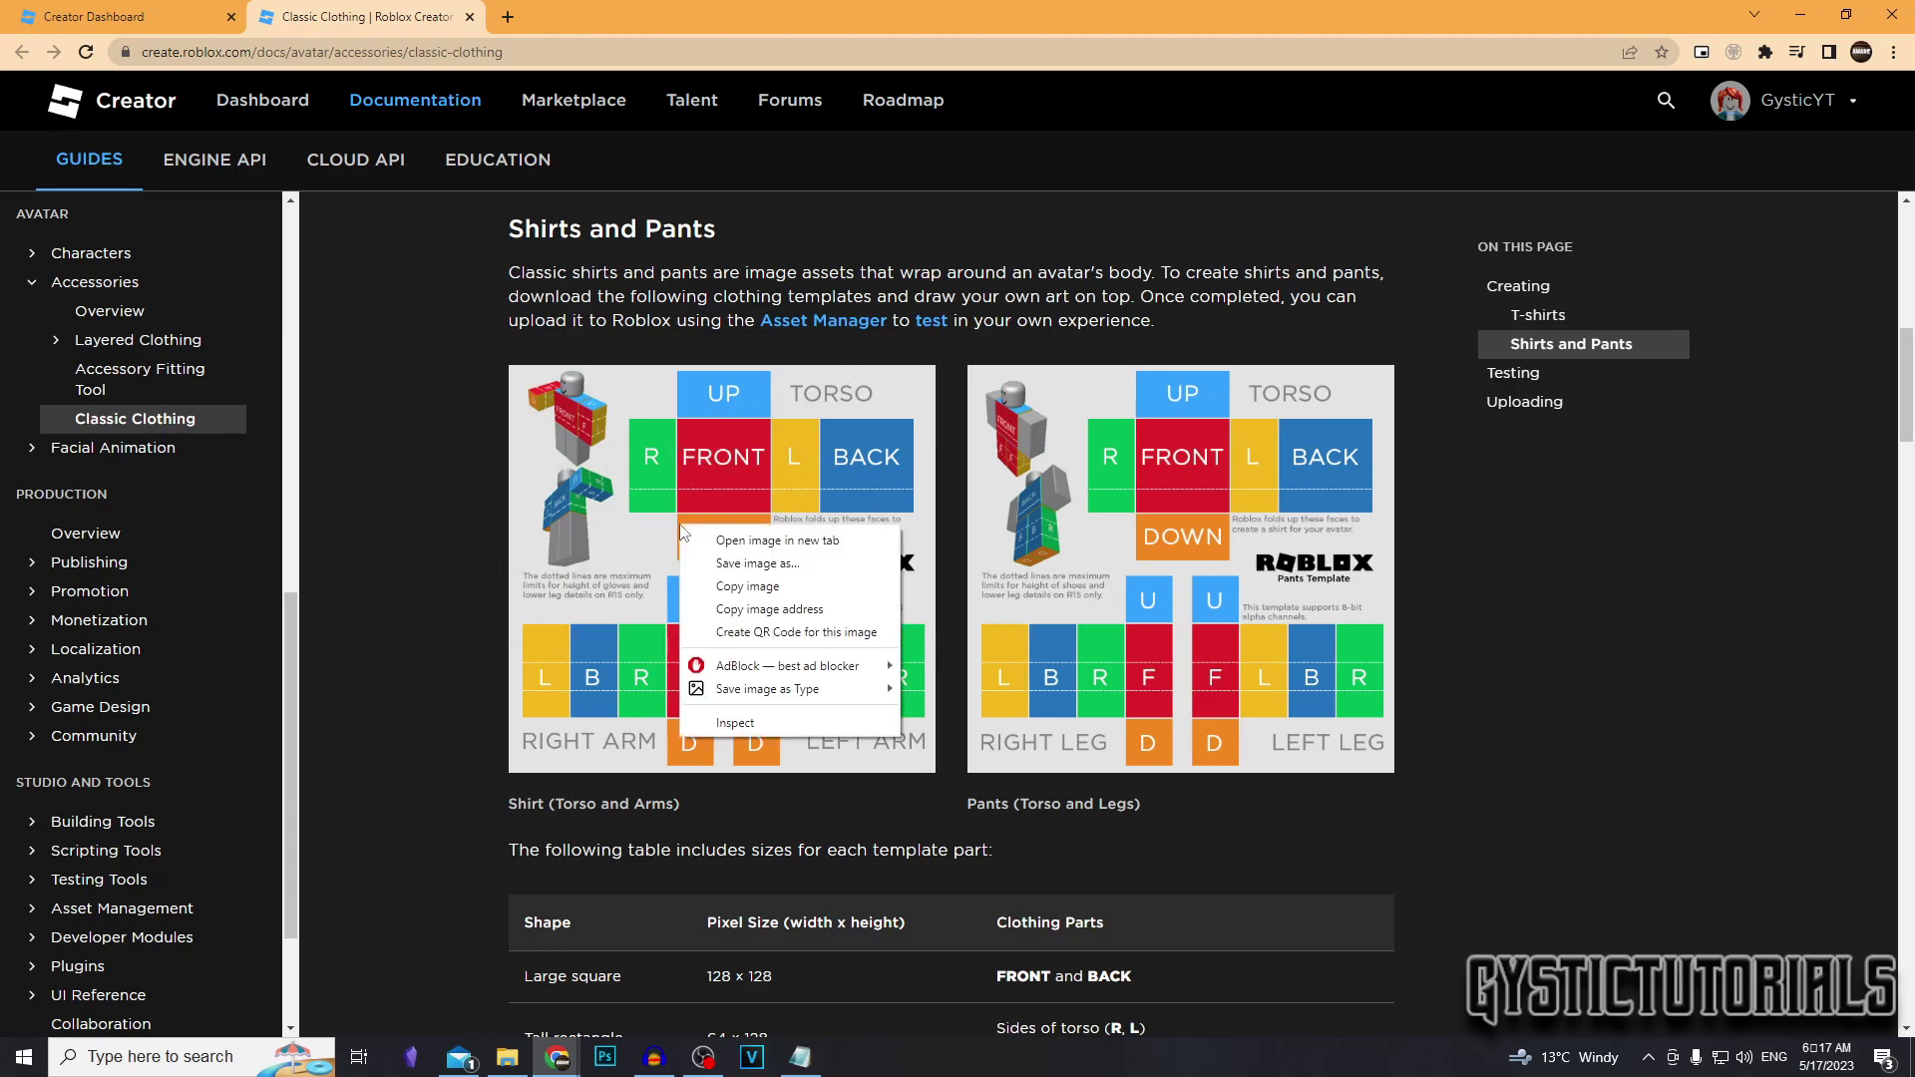
pyautogui.click(742, 565)
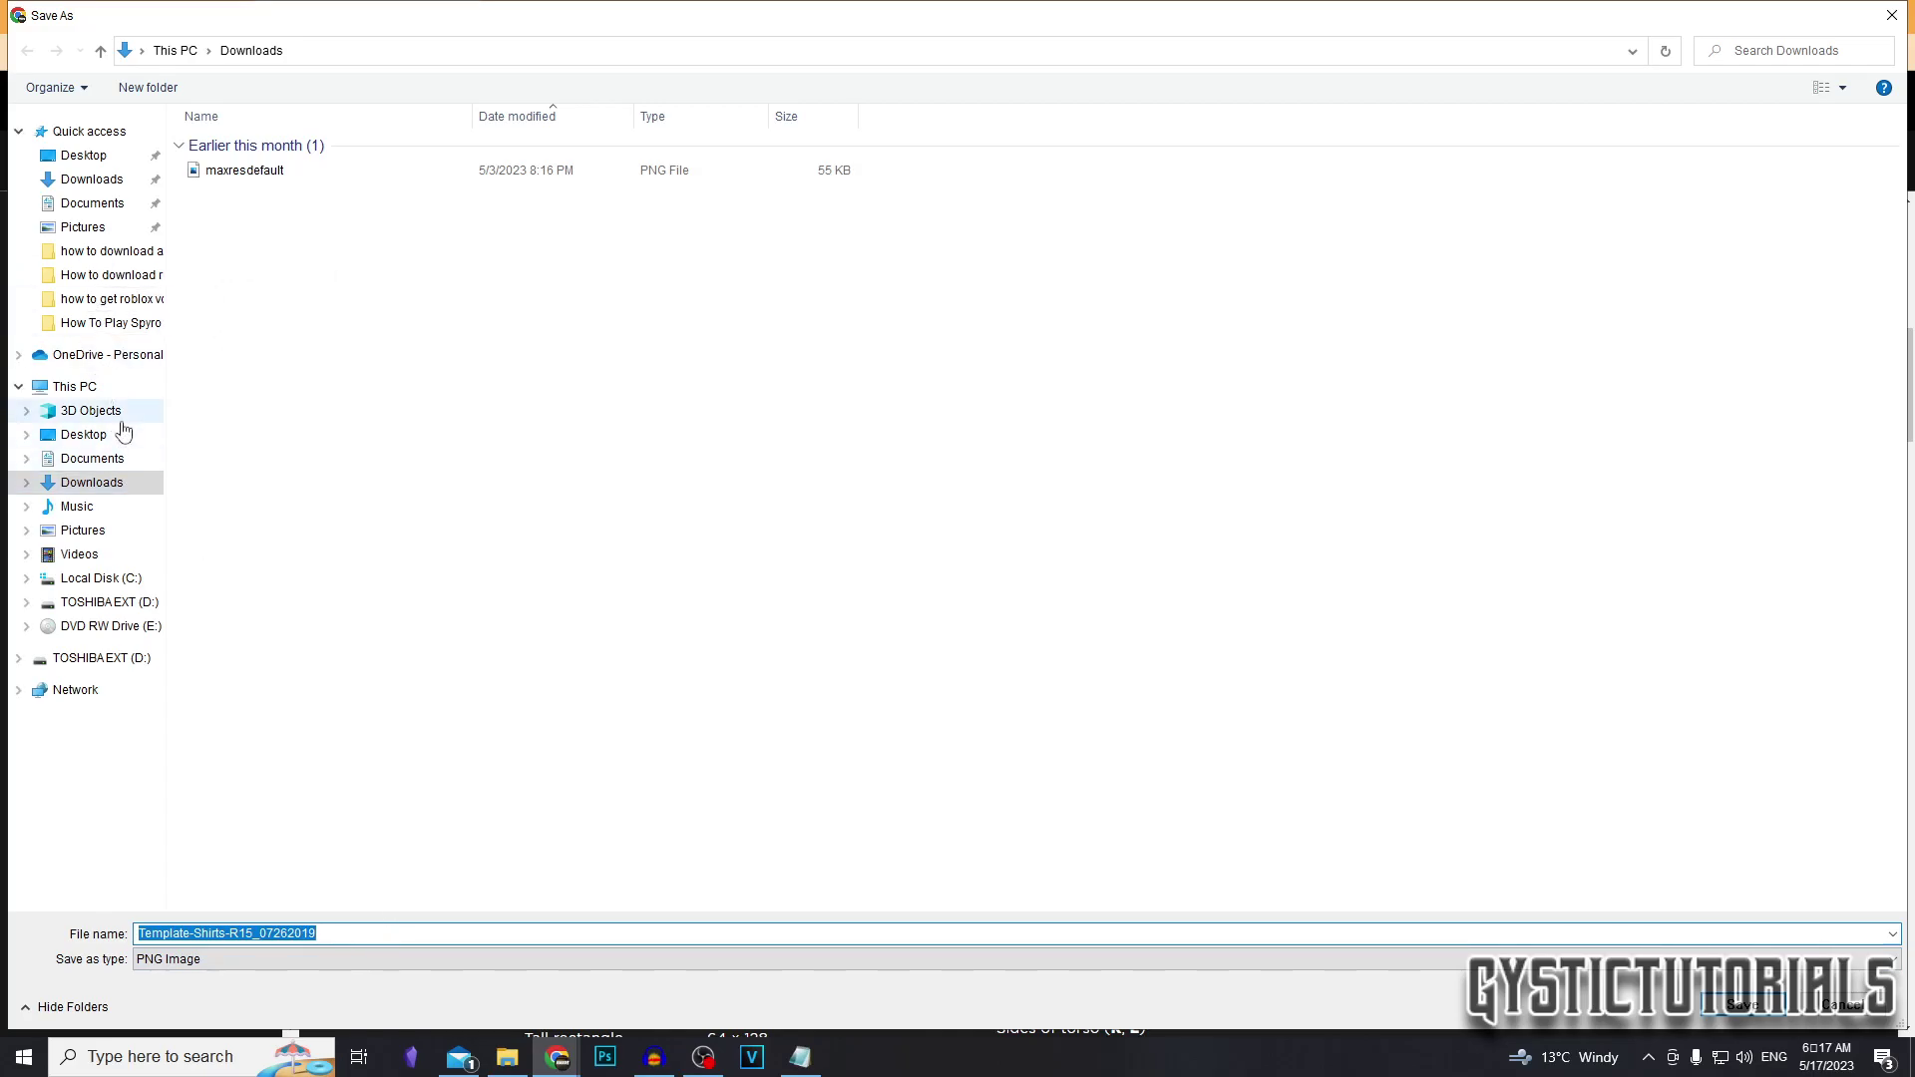
pyautogui.press('Return')
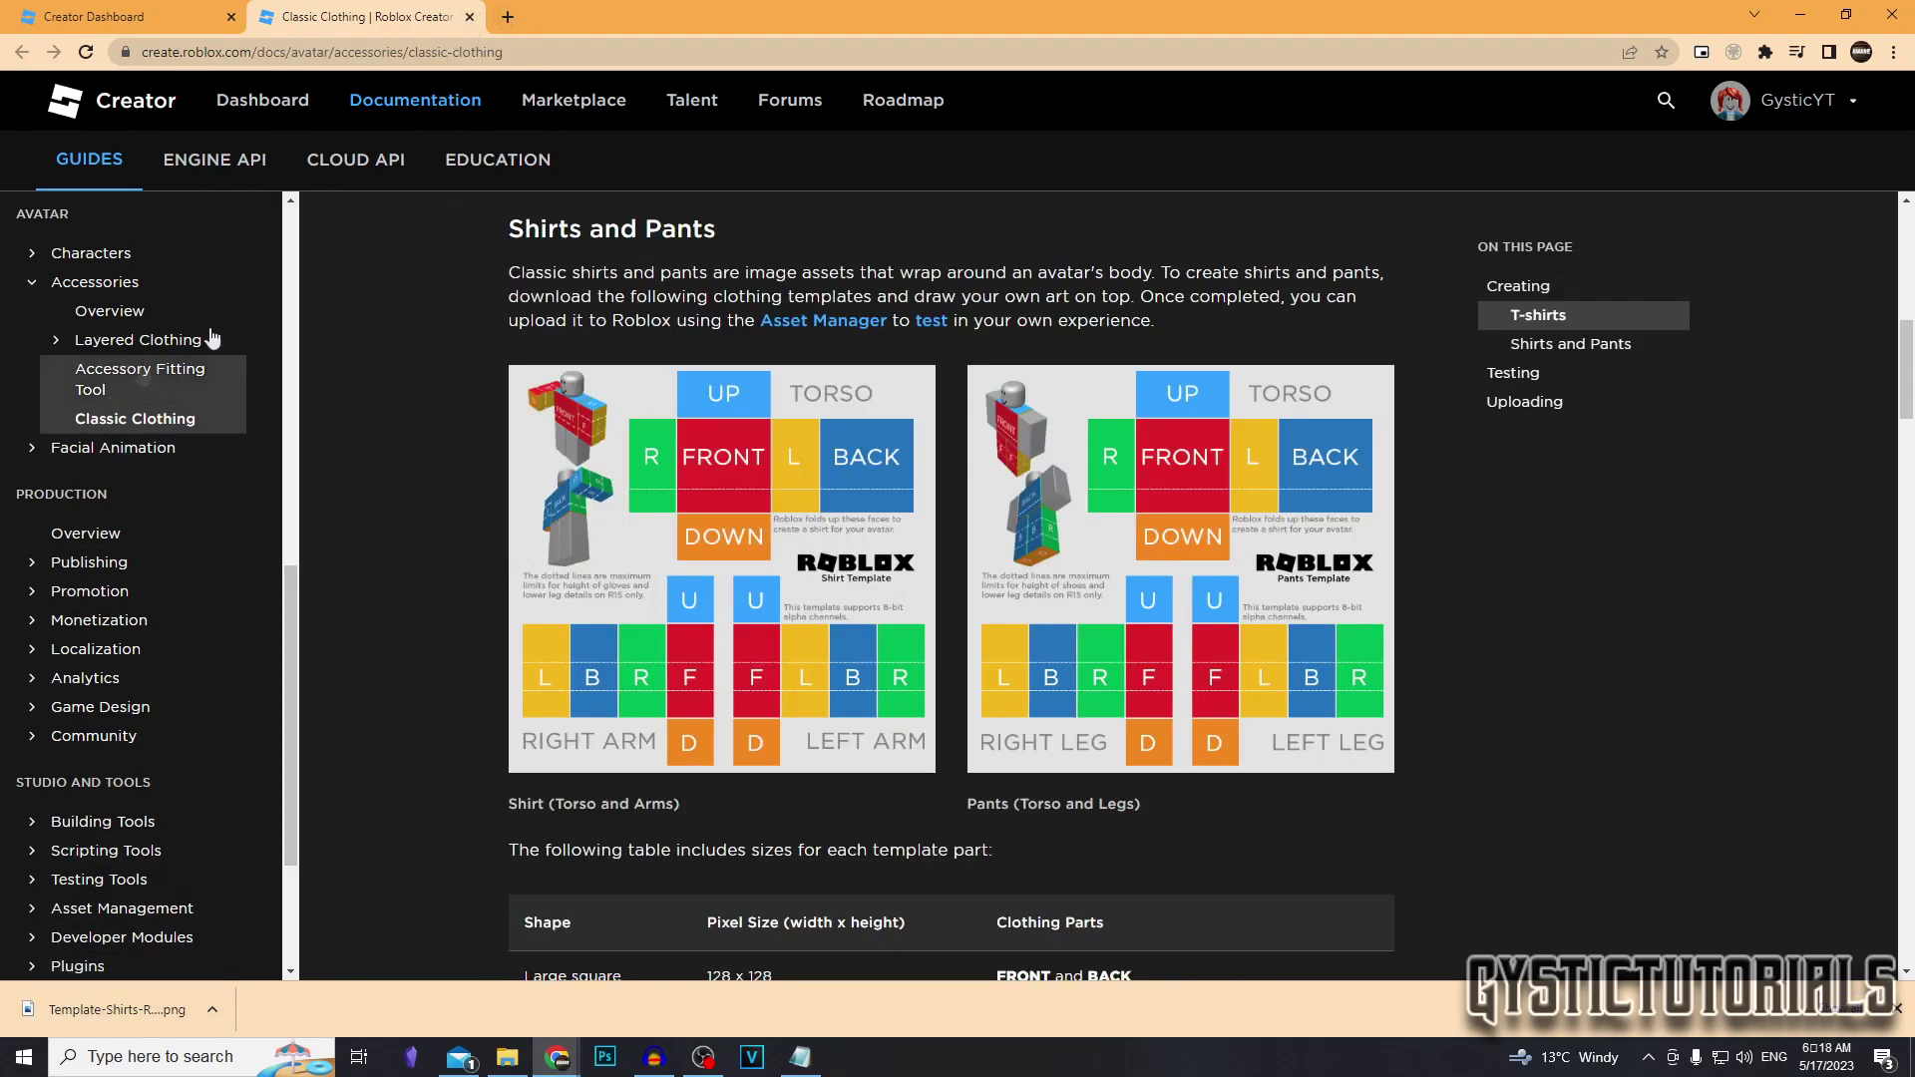
pyautogui.click(505, 14)
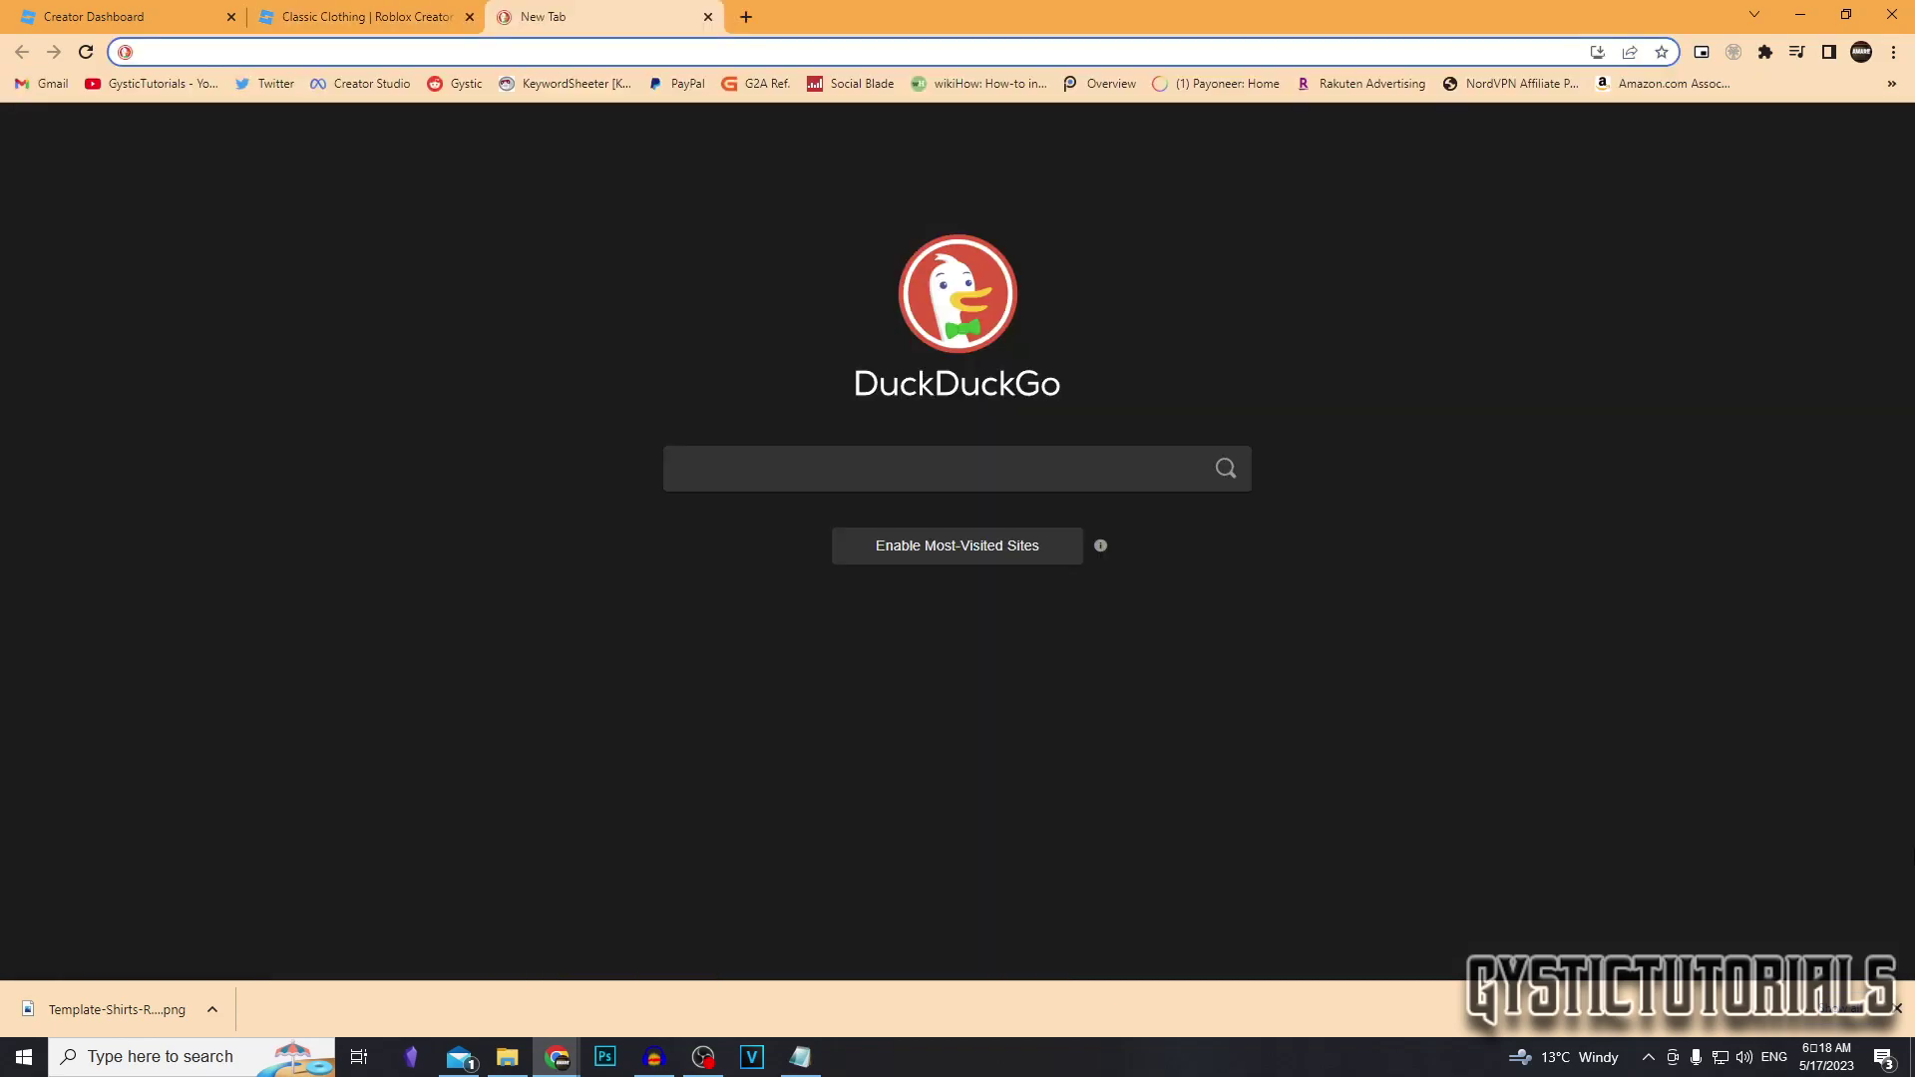
# Search DuckDuckGo for 'online free photo editor'
pyautogui.click(1898, 1010)
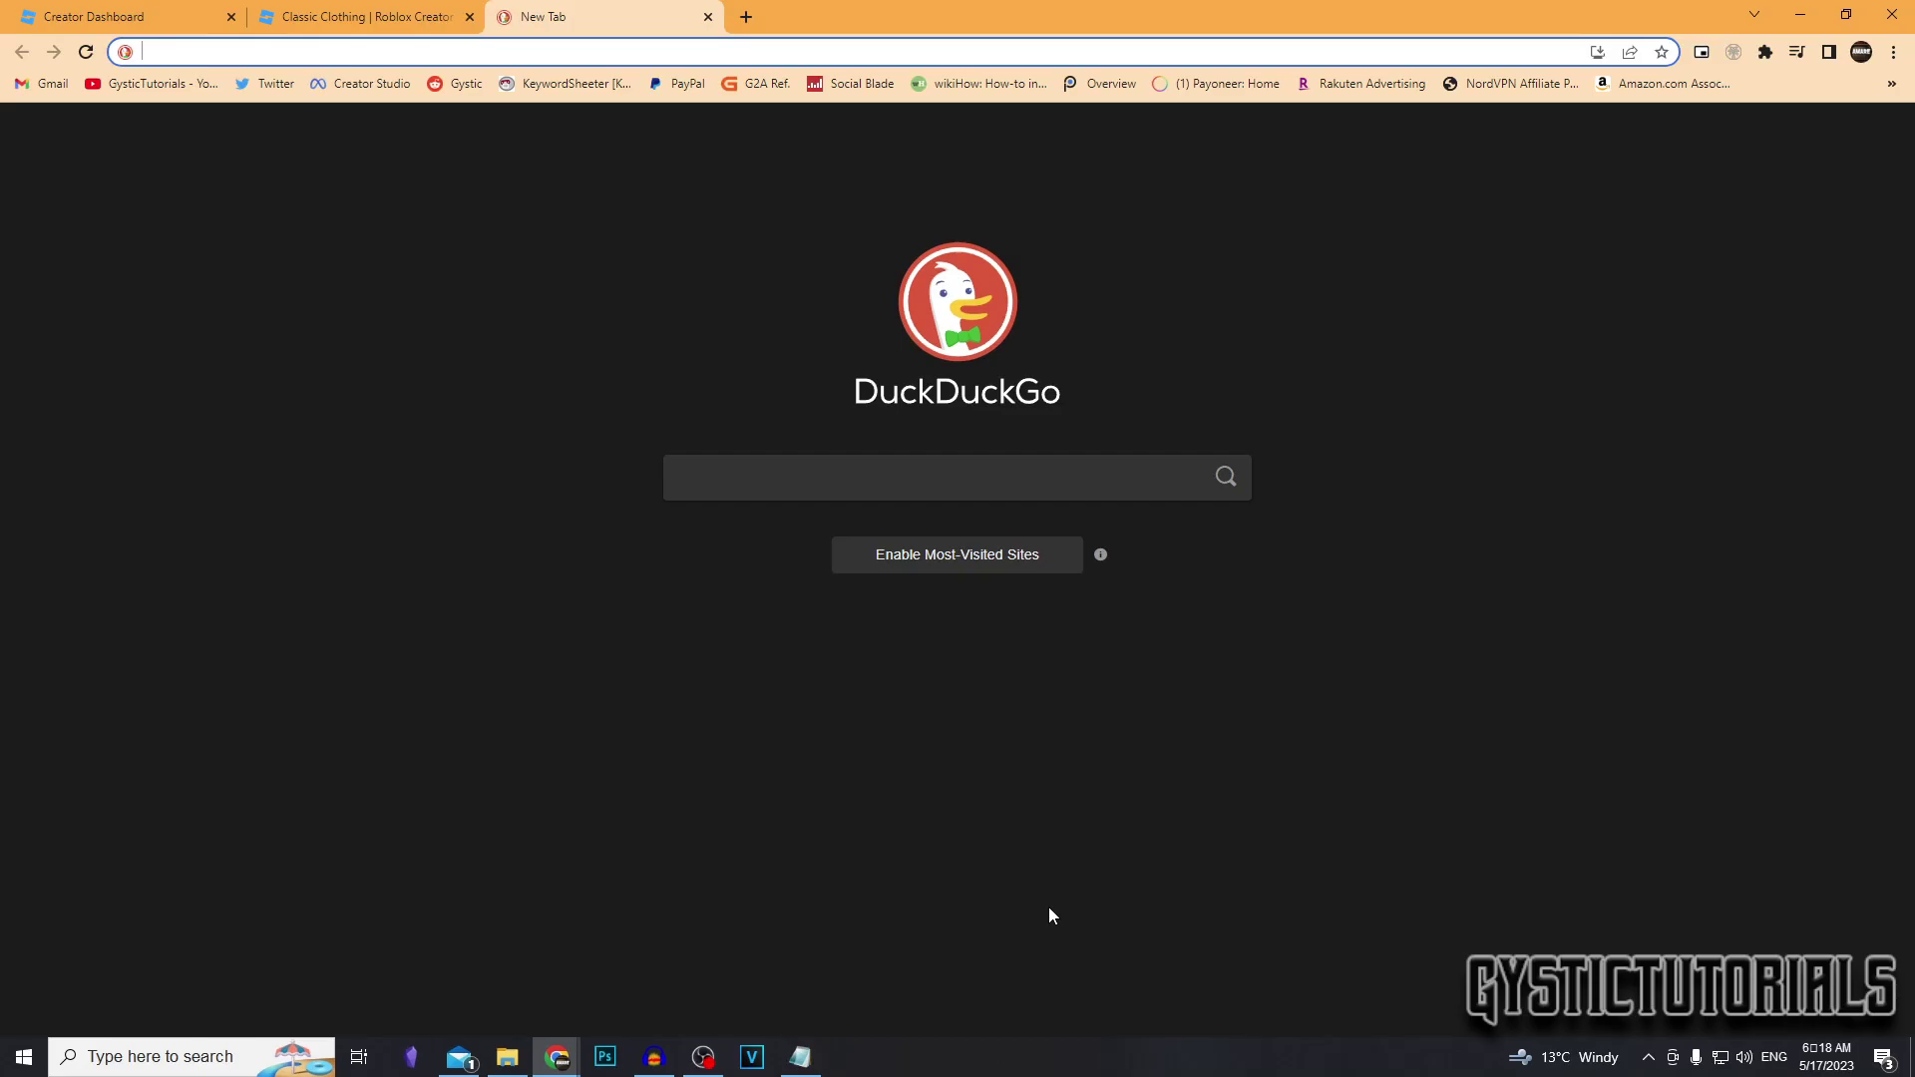
pyautogui.write('pixlr')
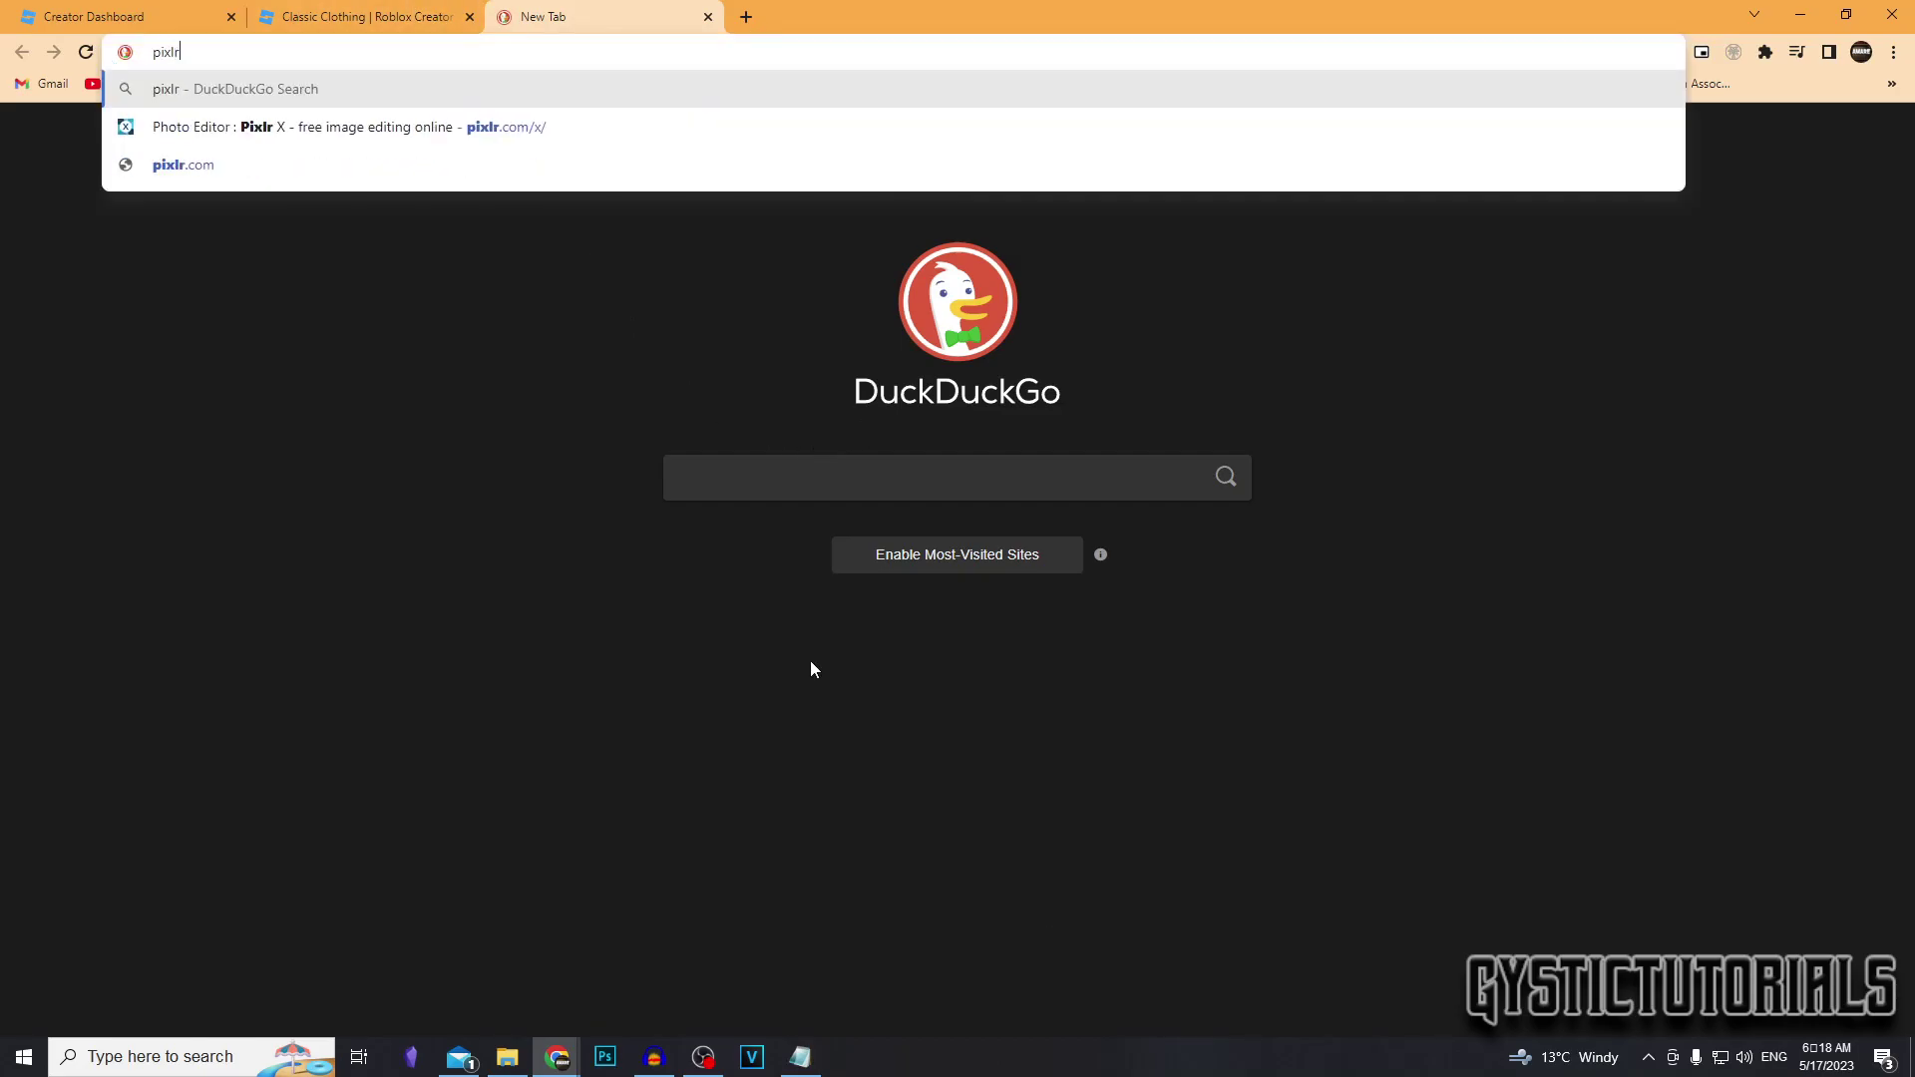
pyautogui.press('Return')
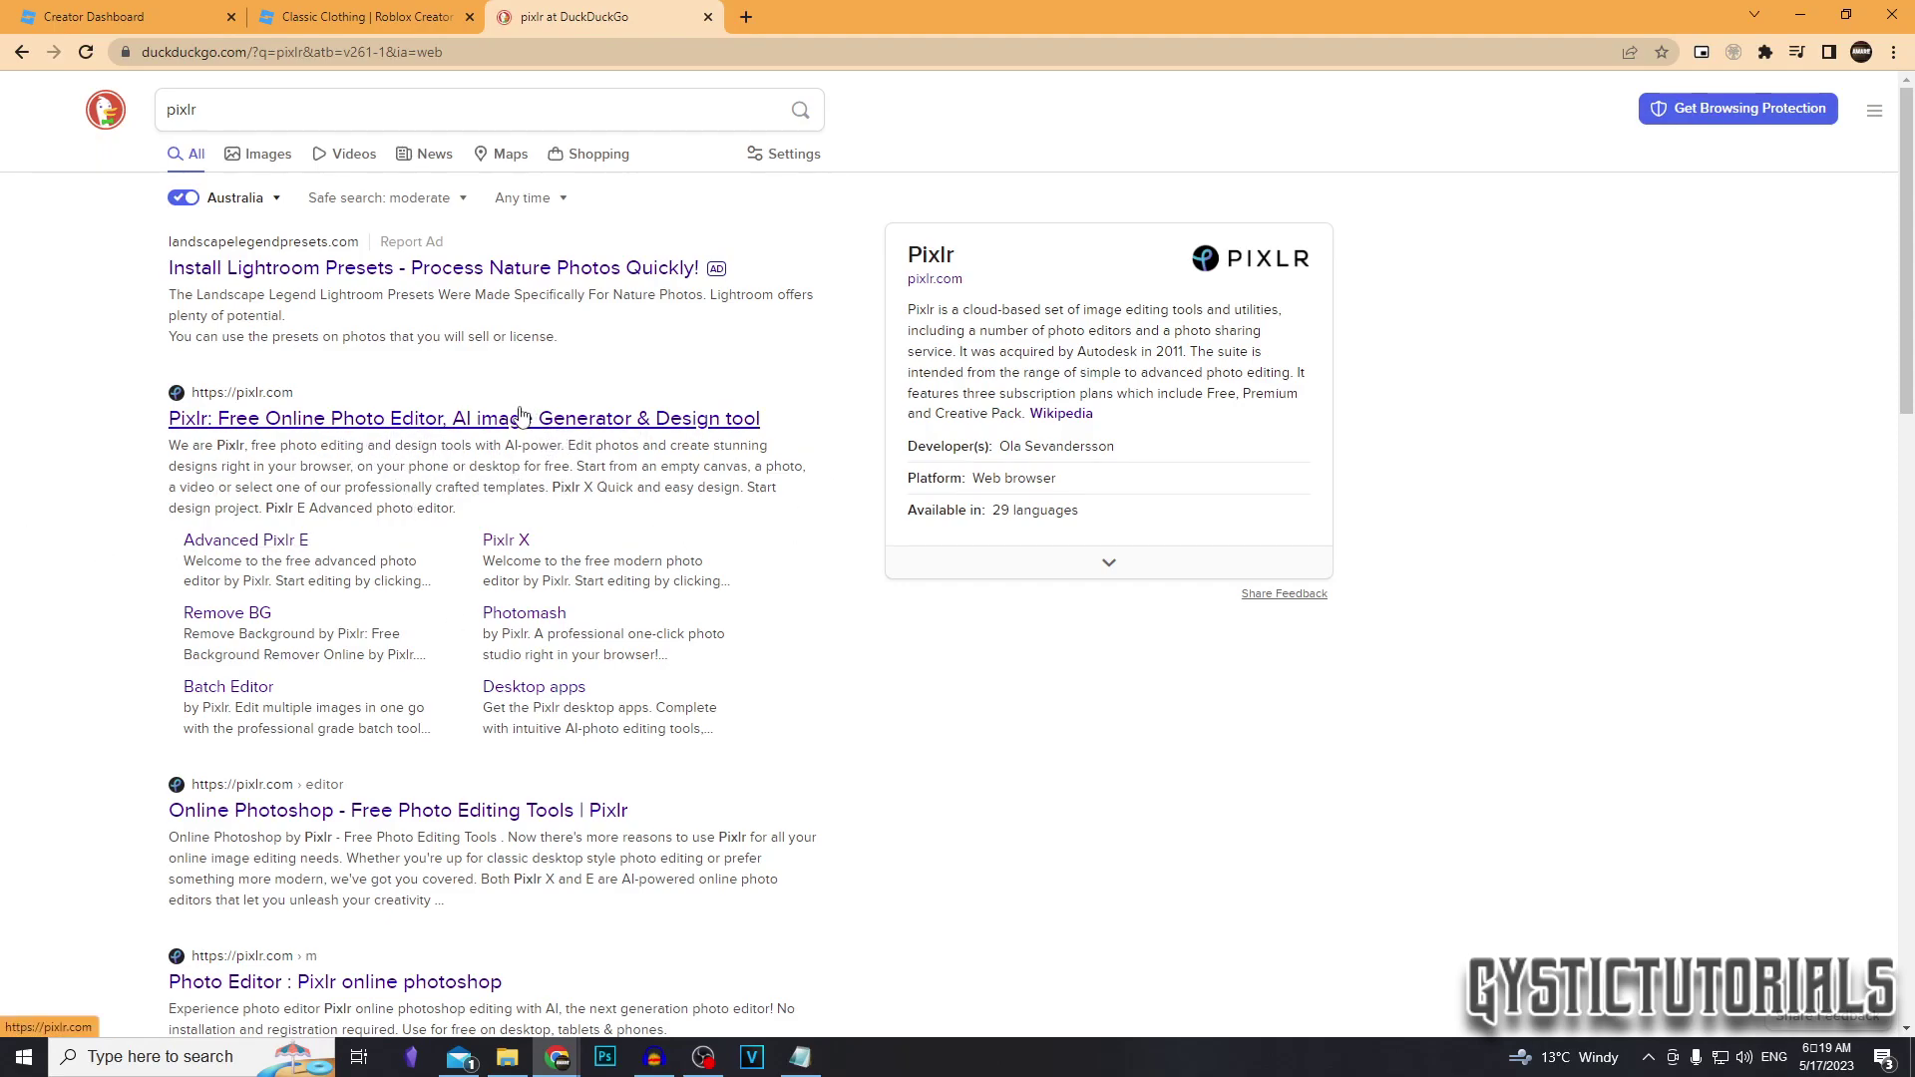
pyautogui.press('/')
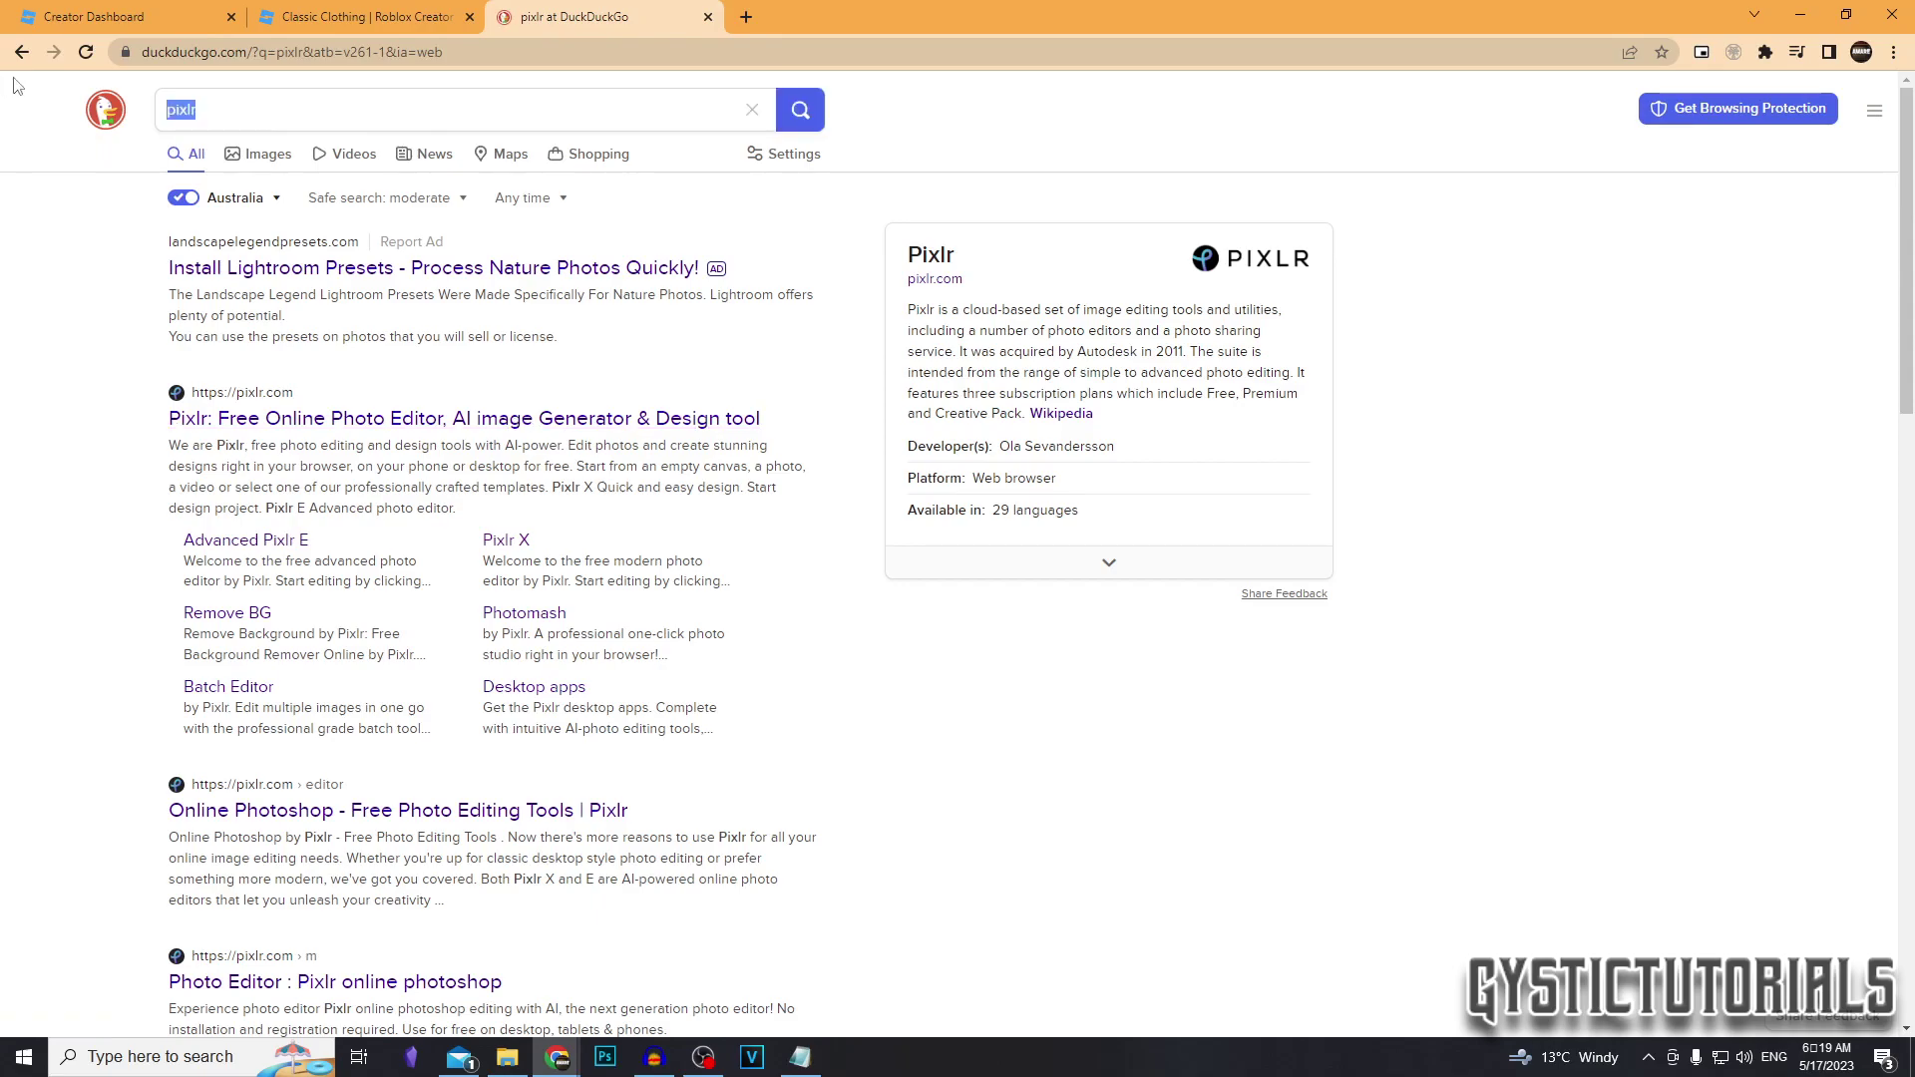
pyautogui.write('online free ph')
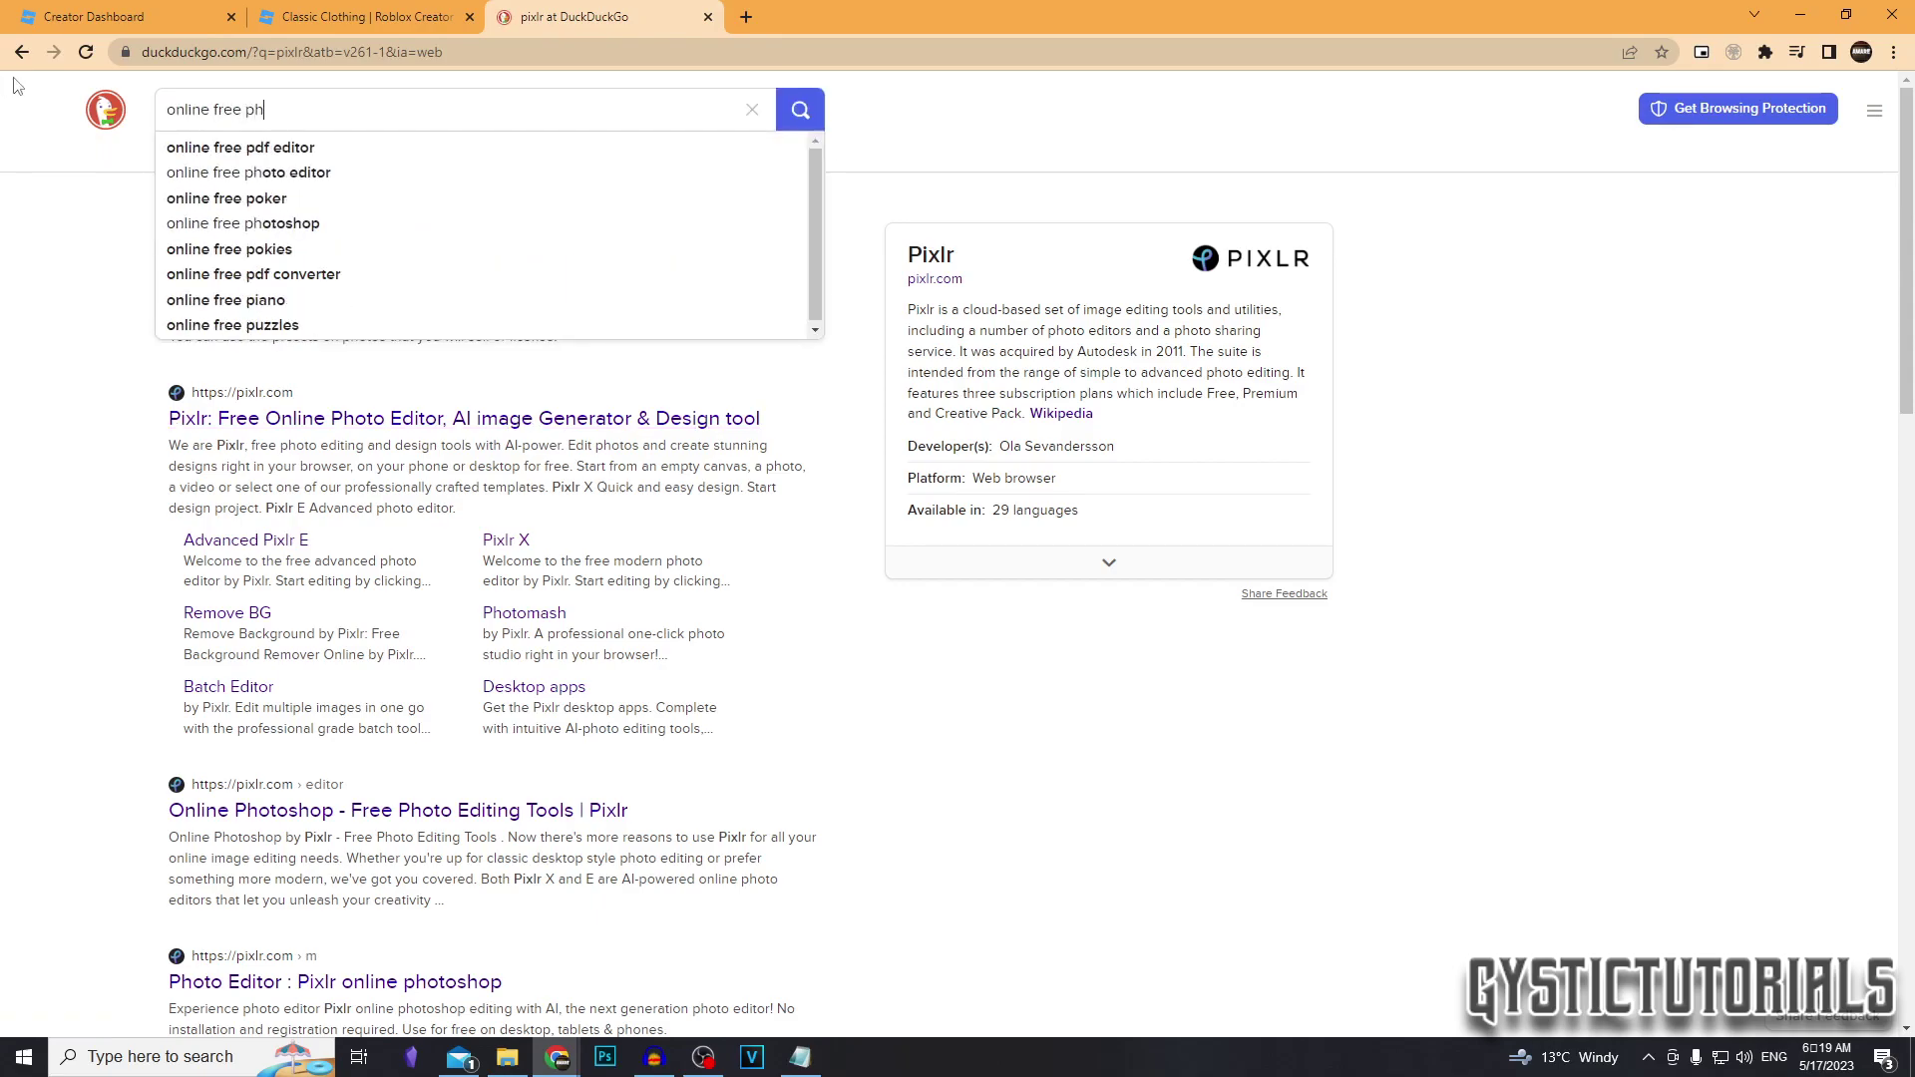
pyautogui.write('oto editor')
pyautogui.press('Return')
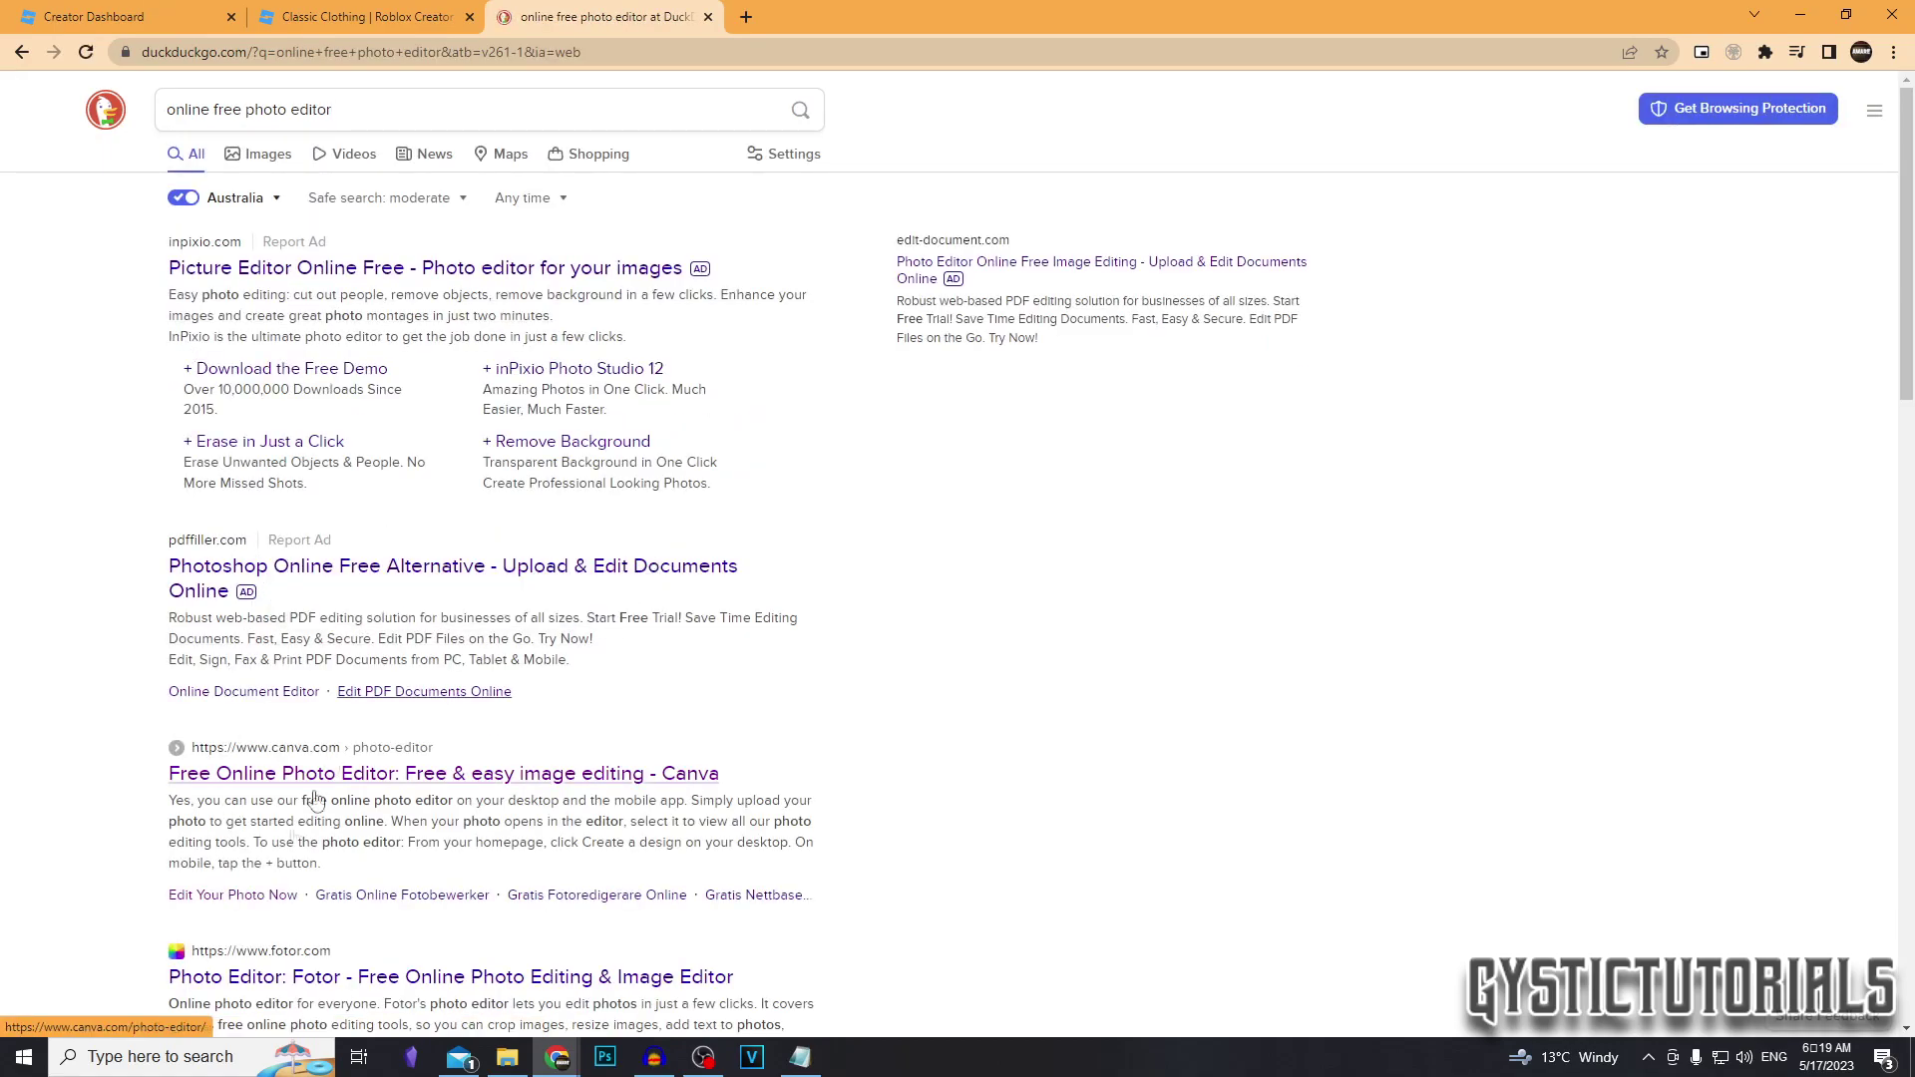
pyautogui.scroll(-1, 315, 801)
pyautogui.scroll(-1, 323, 718)
pyautogui.scroll(-1, 326, 659)
pyautogui.scroll(-1, 329, 599)
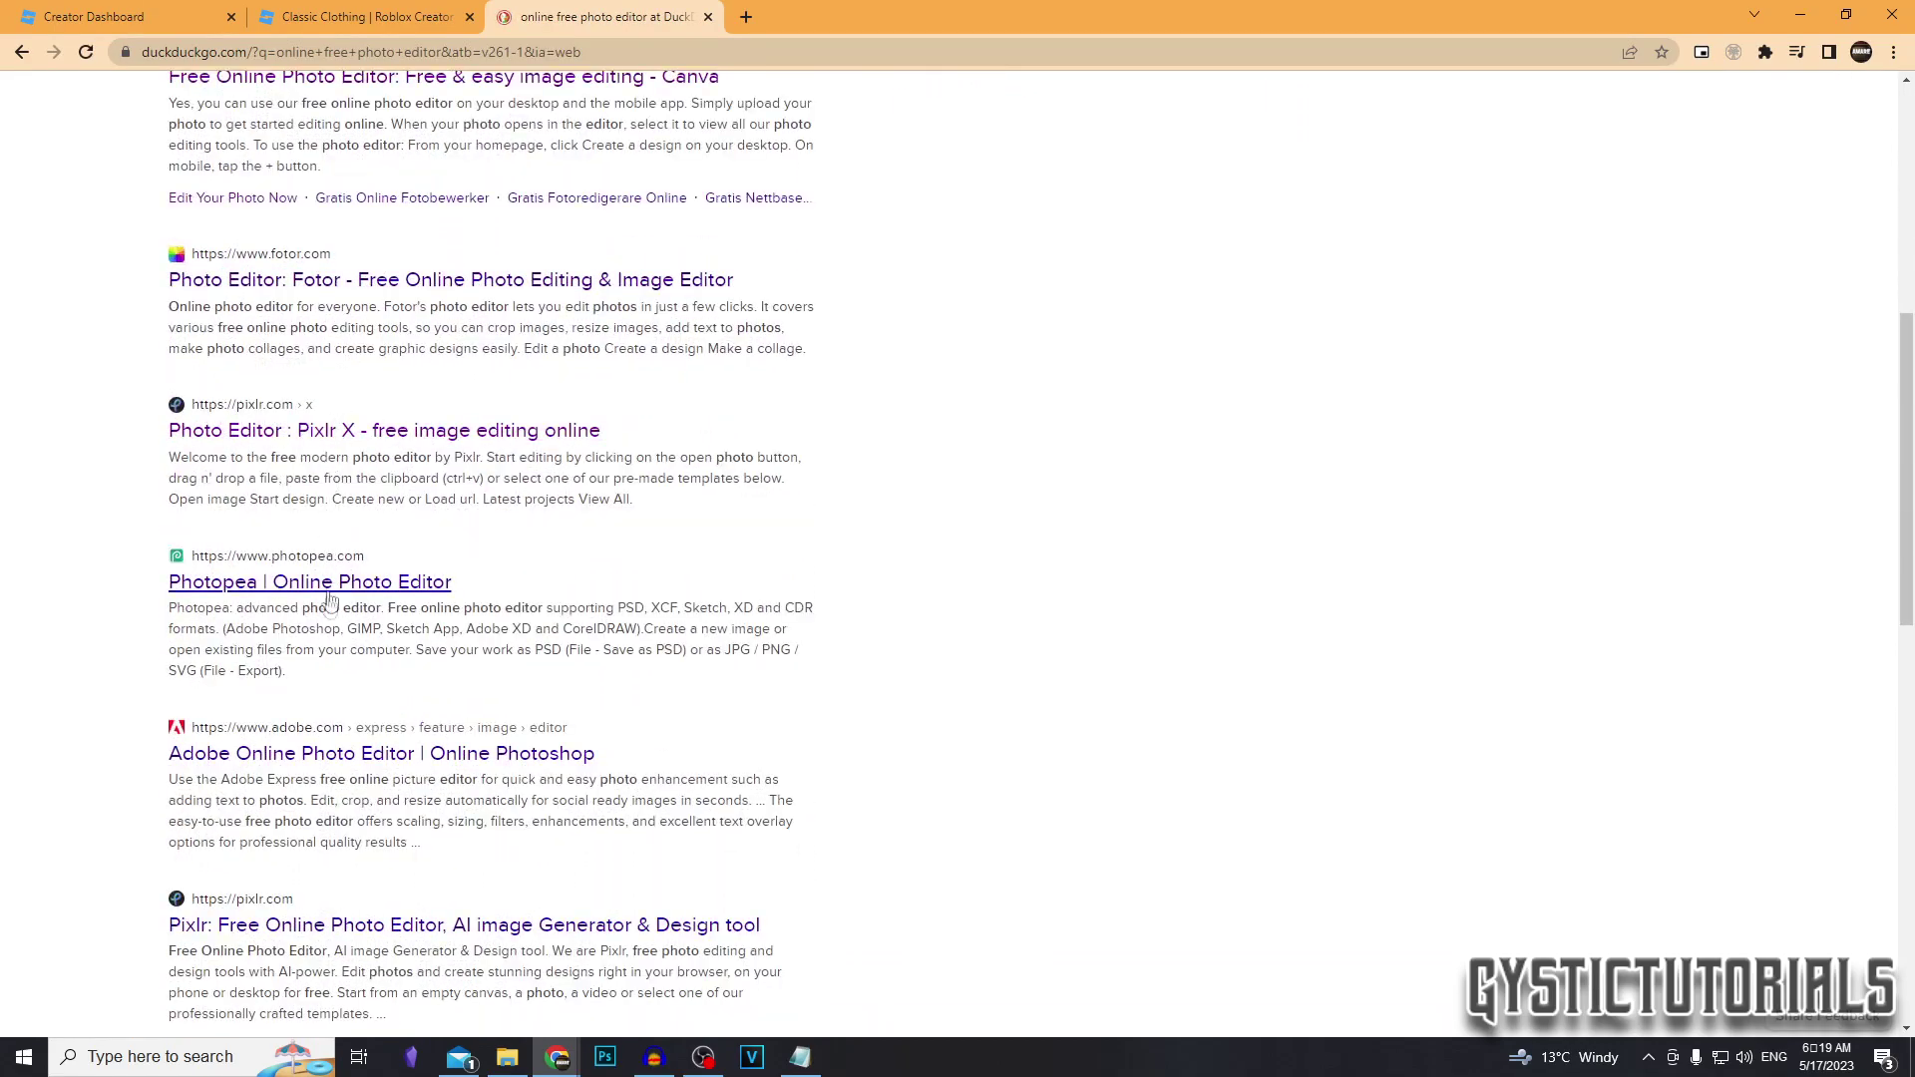
# Open the Pixlr editor and load Template-Shirts-R15_07262019
pyautogui.click(329, 434)
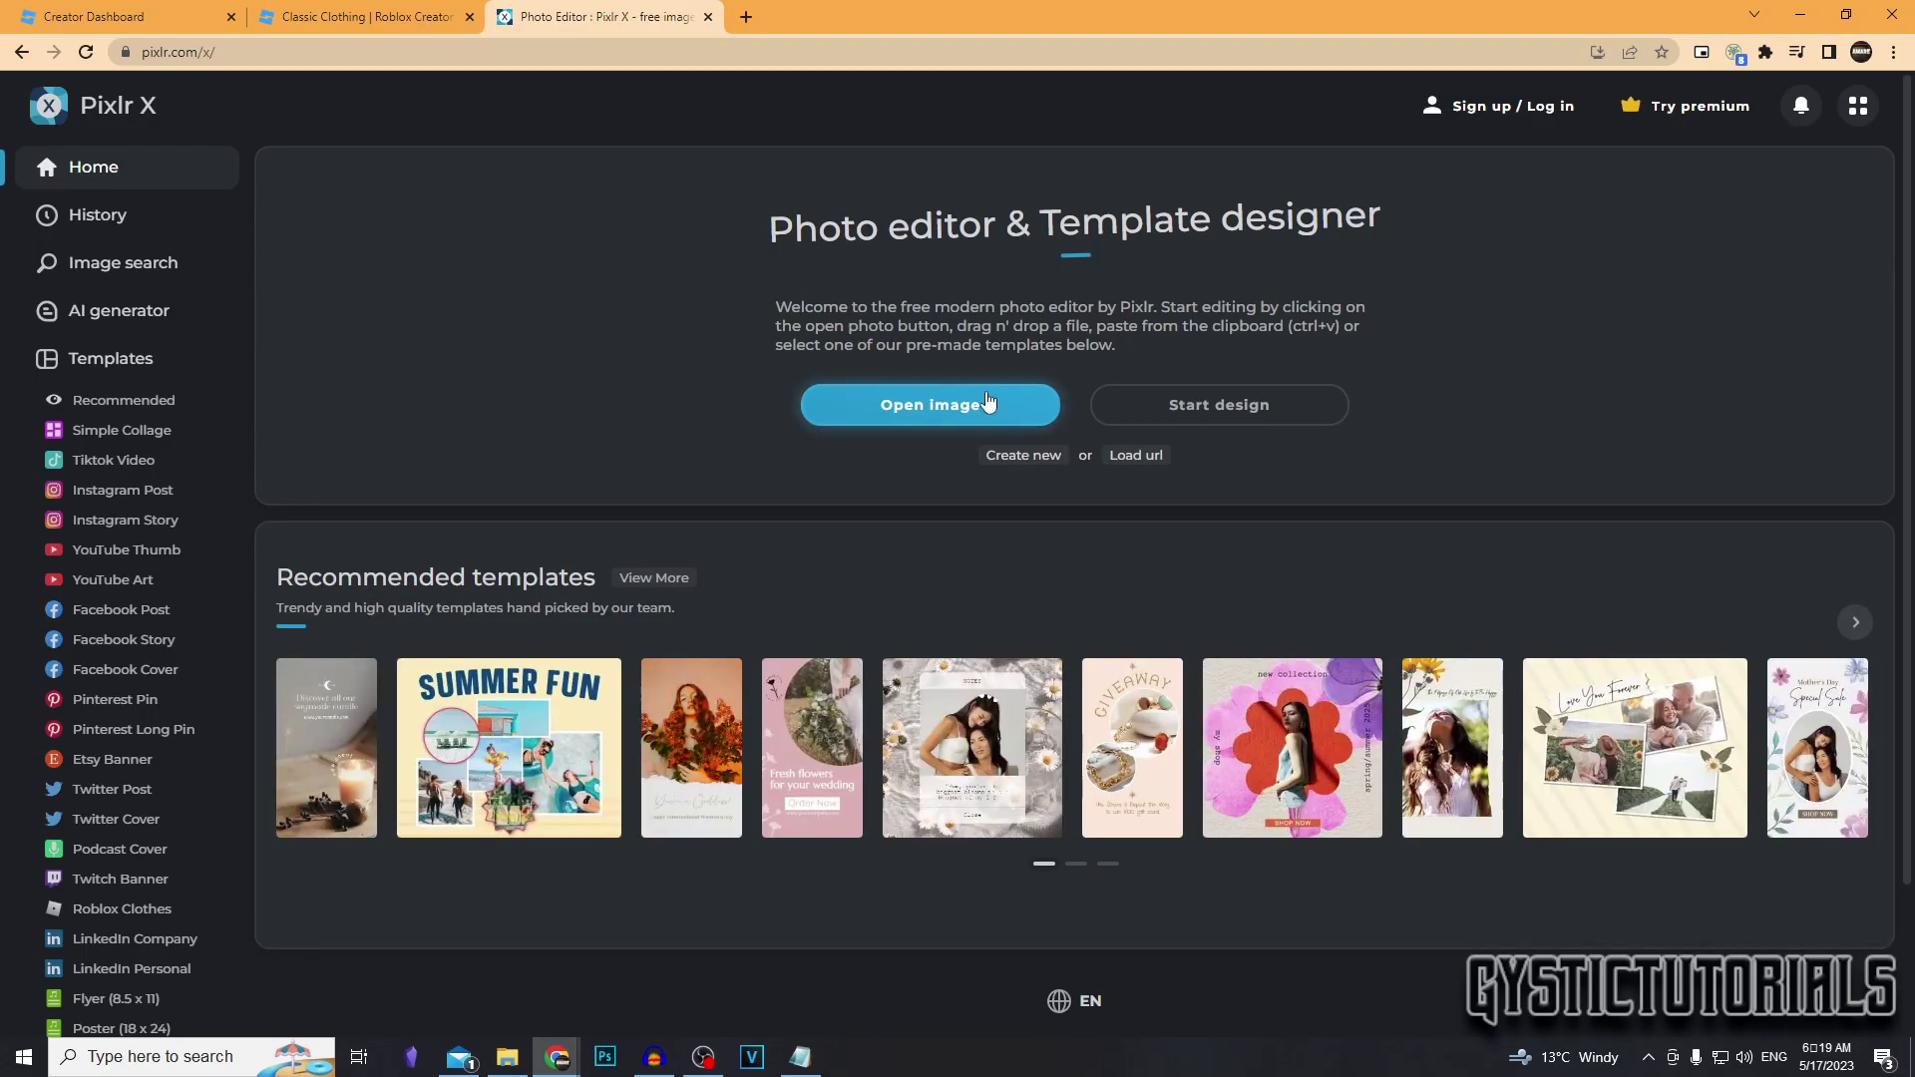
pyautogui.click(988, 405)
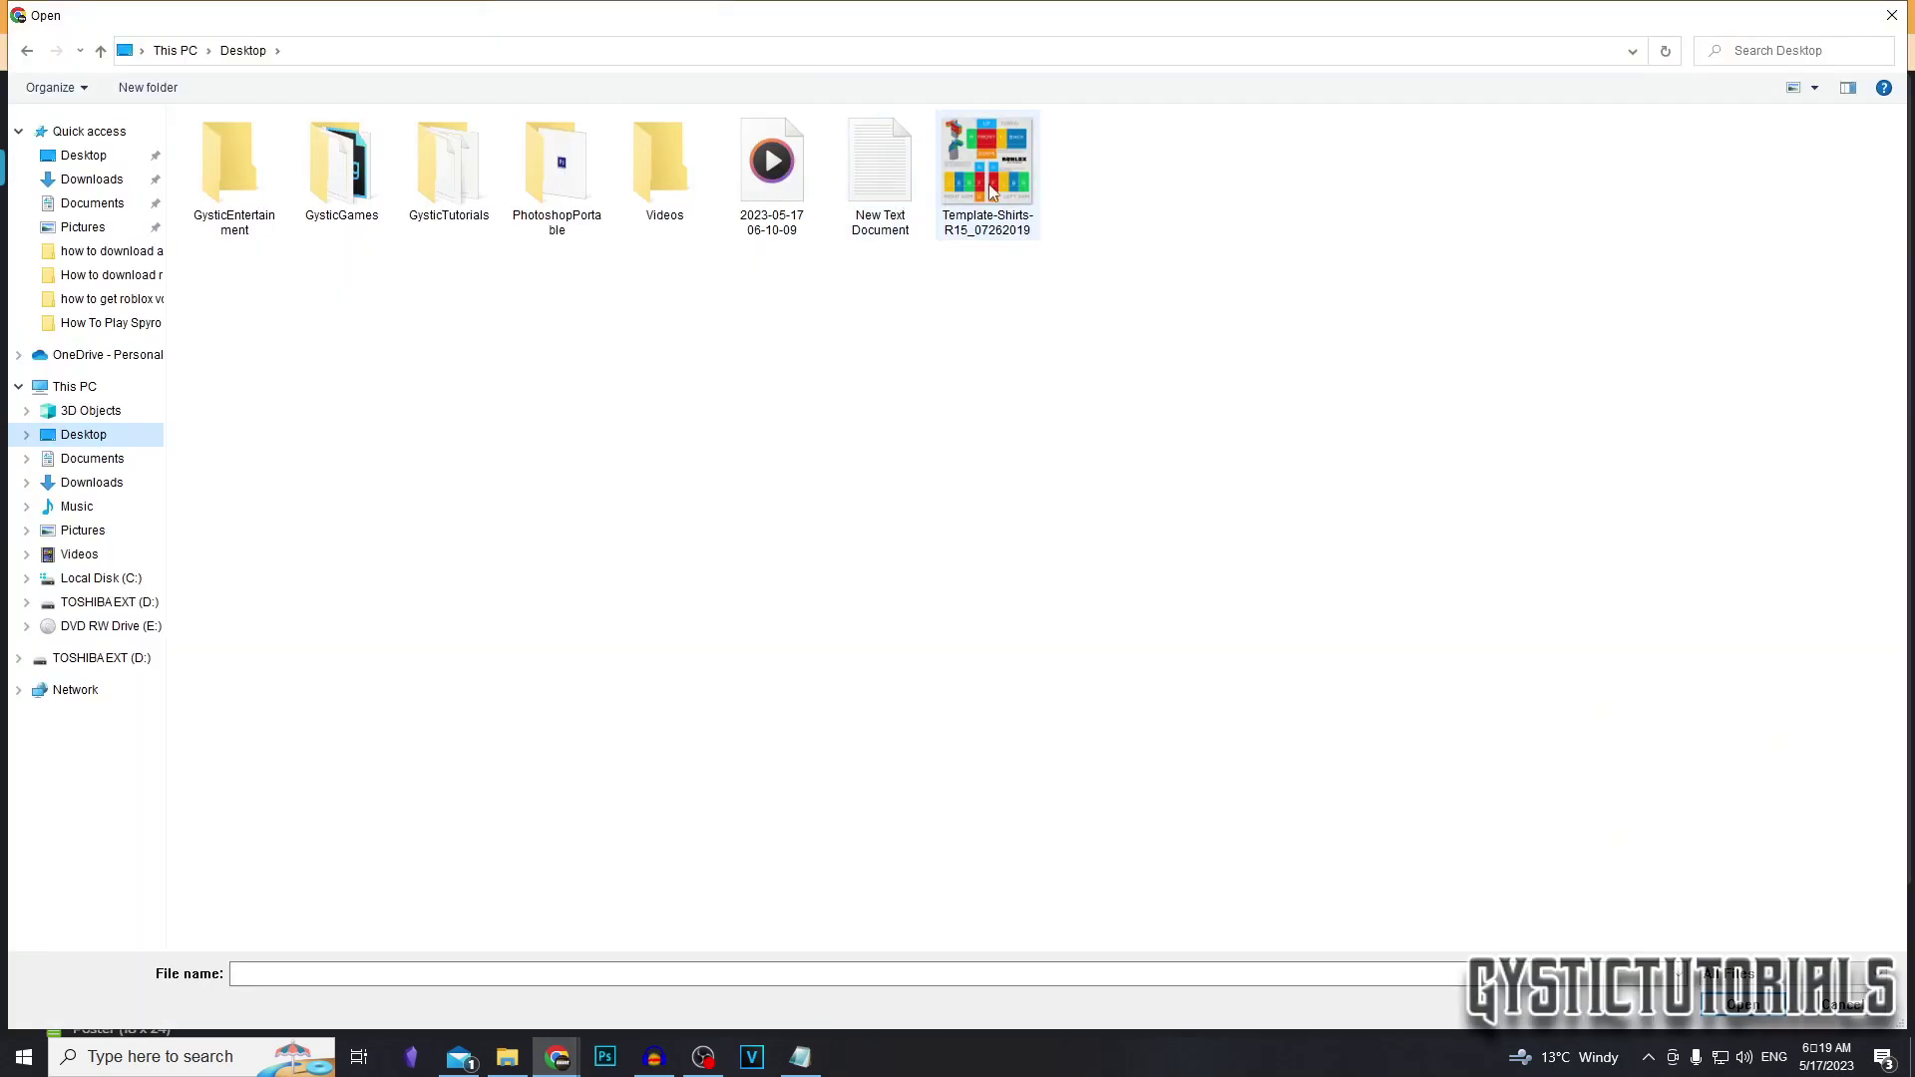
pyautogui.click(989, 180)
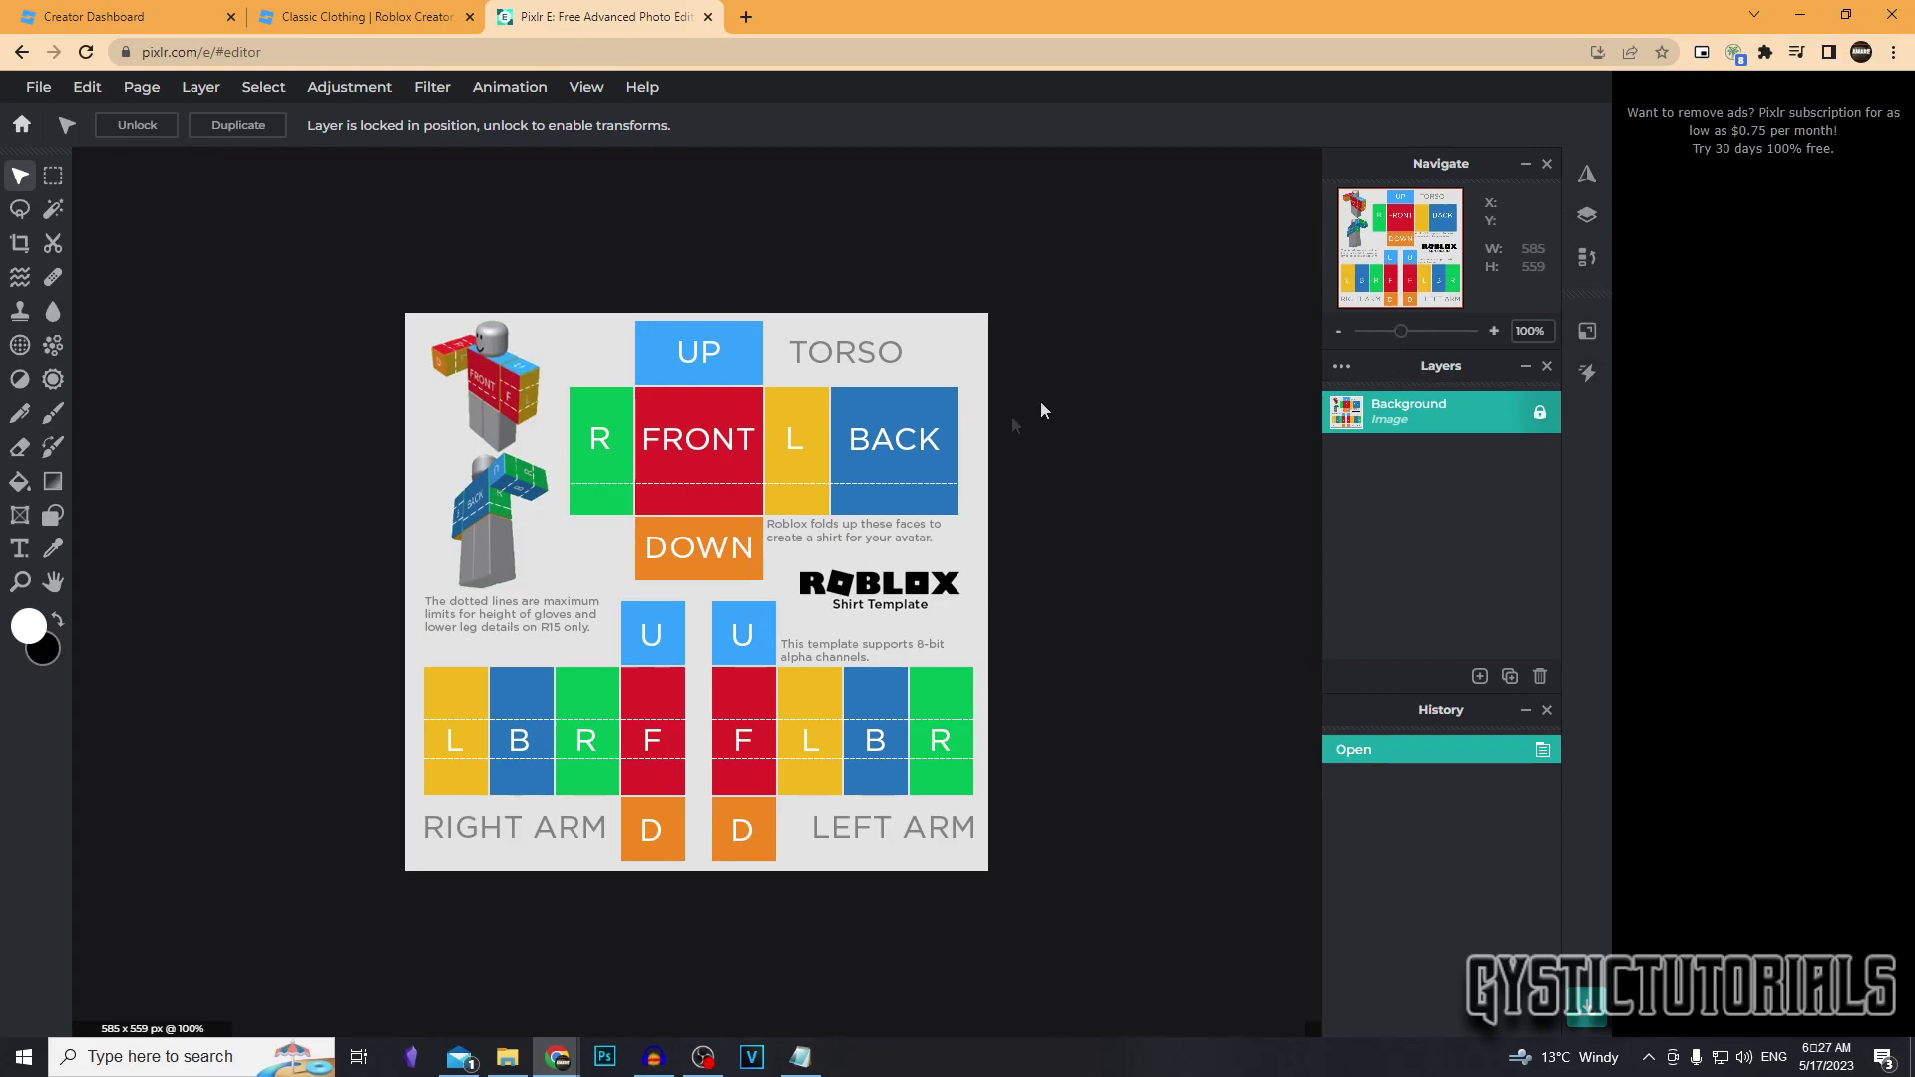
pyautogui.scroll(2, 1035, 393)
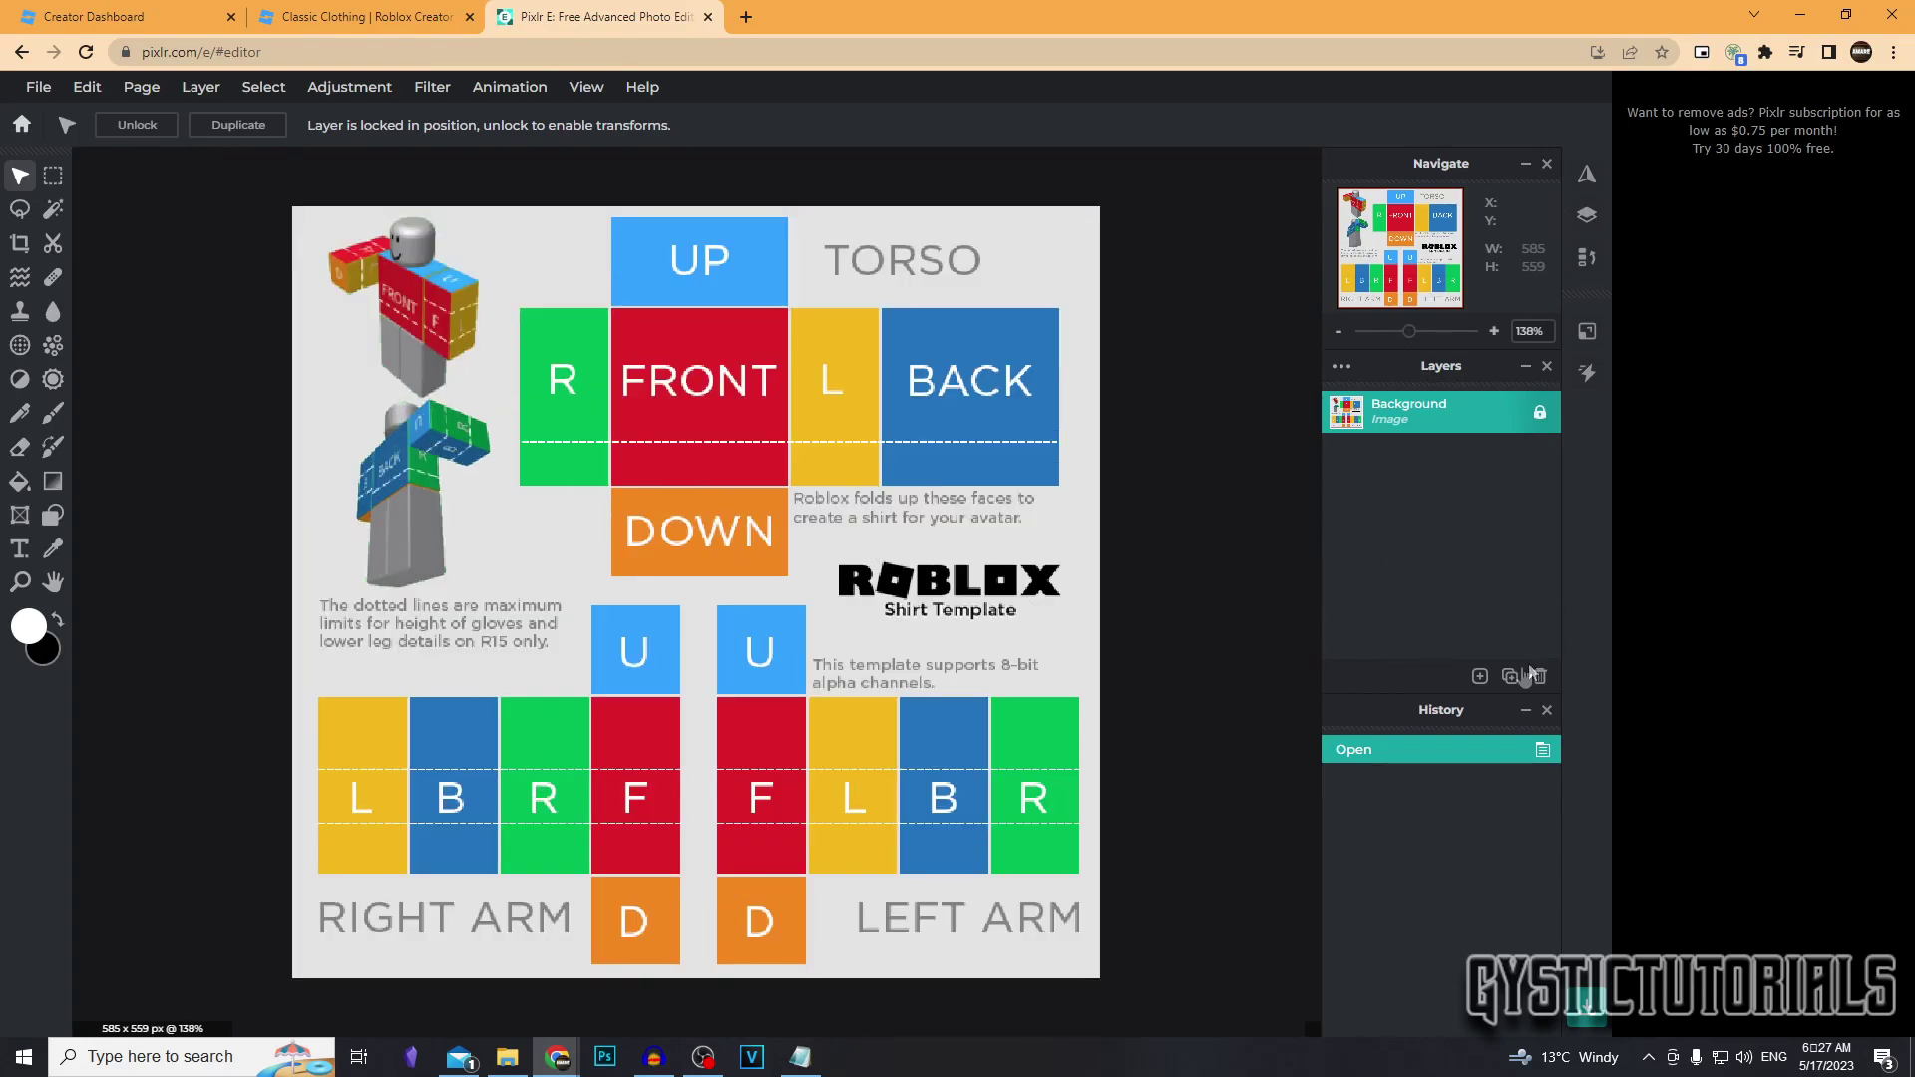
# Add an empty Layer 2 above the locked shirt template background
pyautogui.click(1481, 677)
pyautogui.click(1524, 709)
pyautogui.click(1479, 1021)
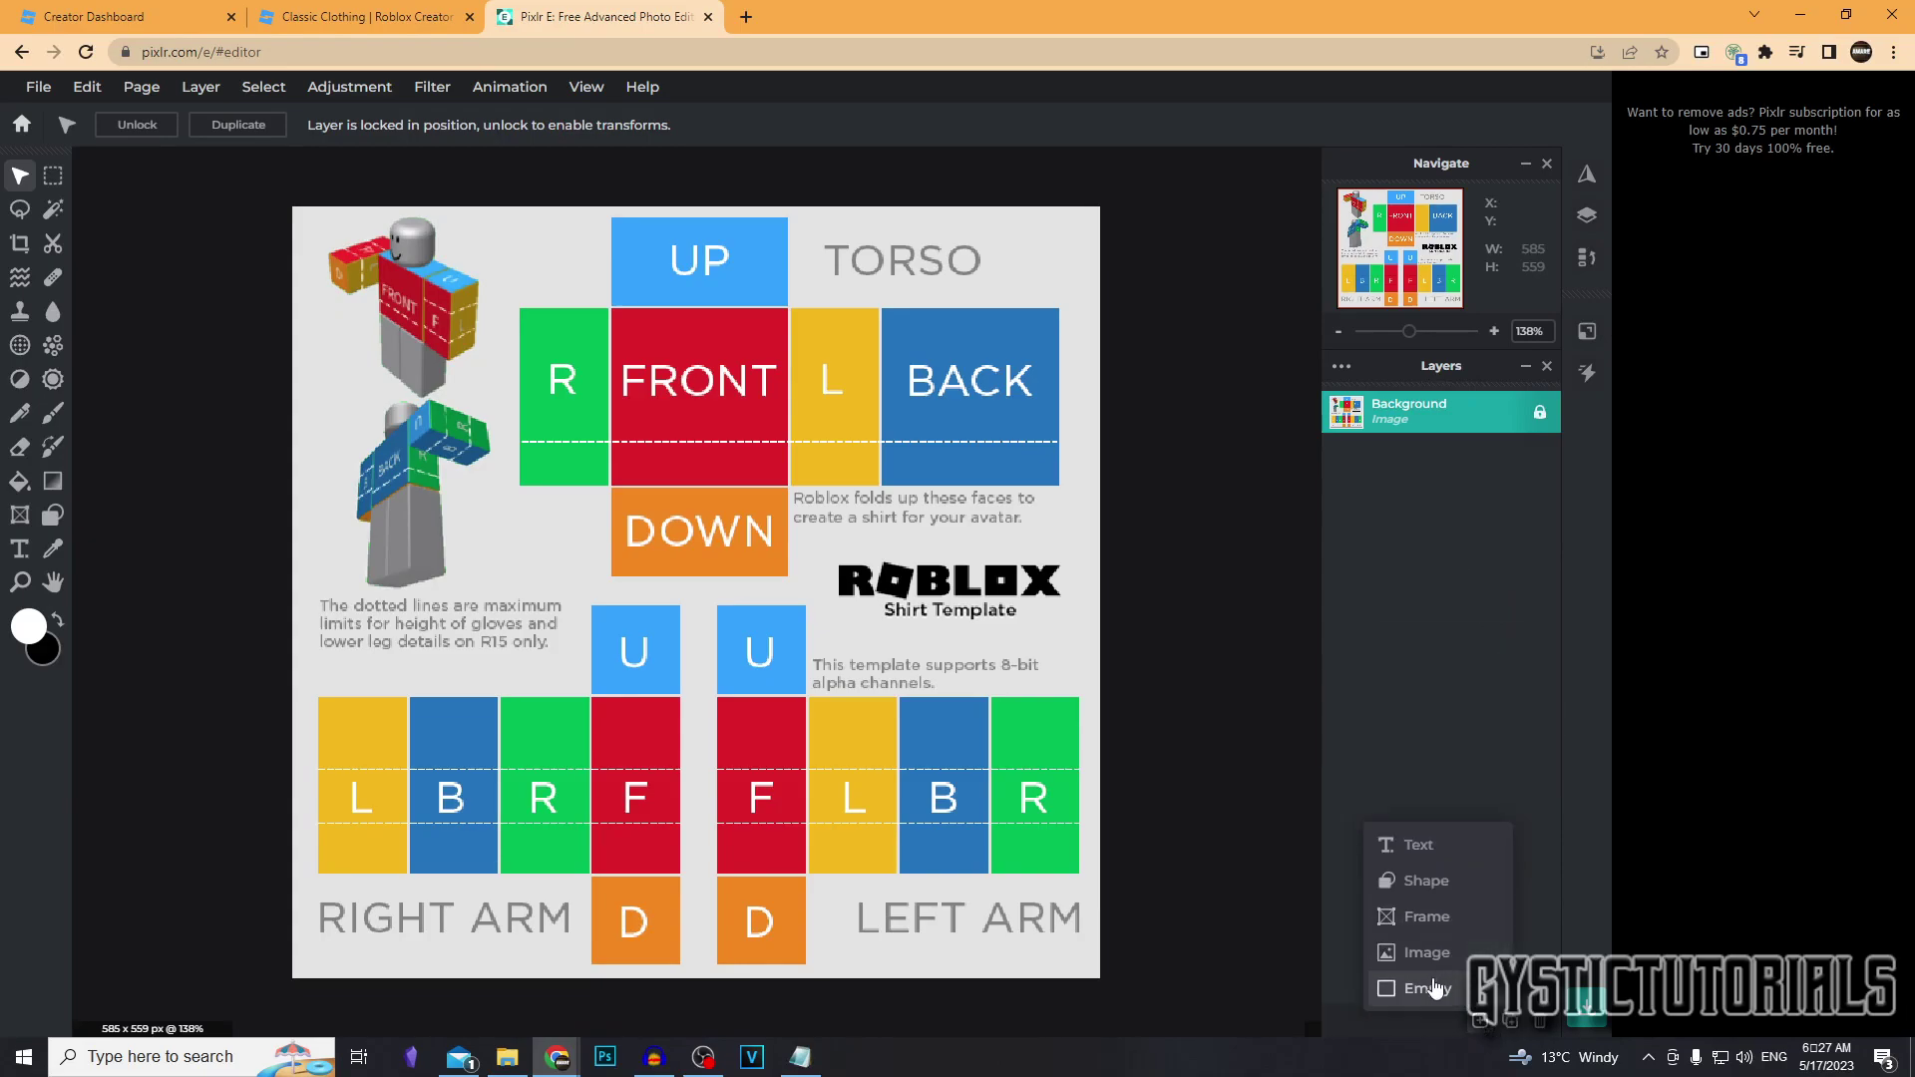
pyautogui.click(1434, 989)
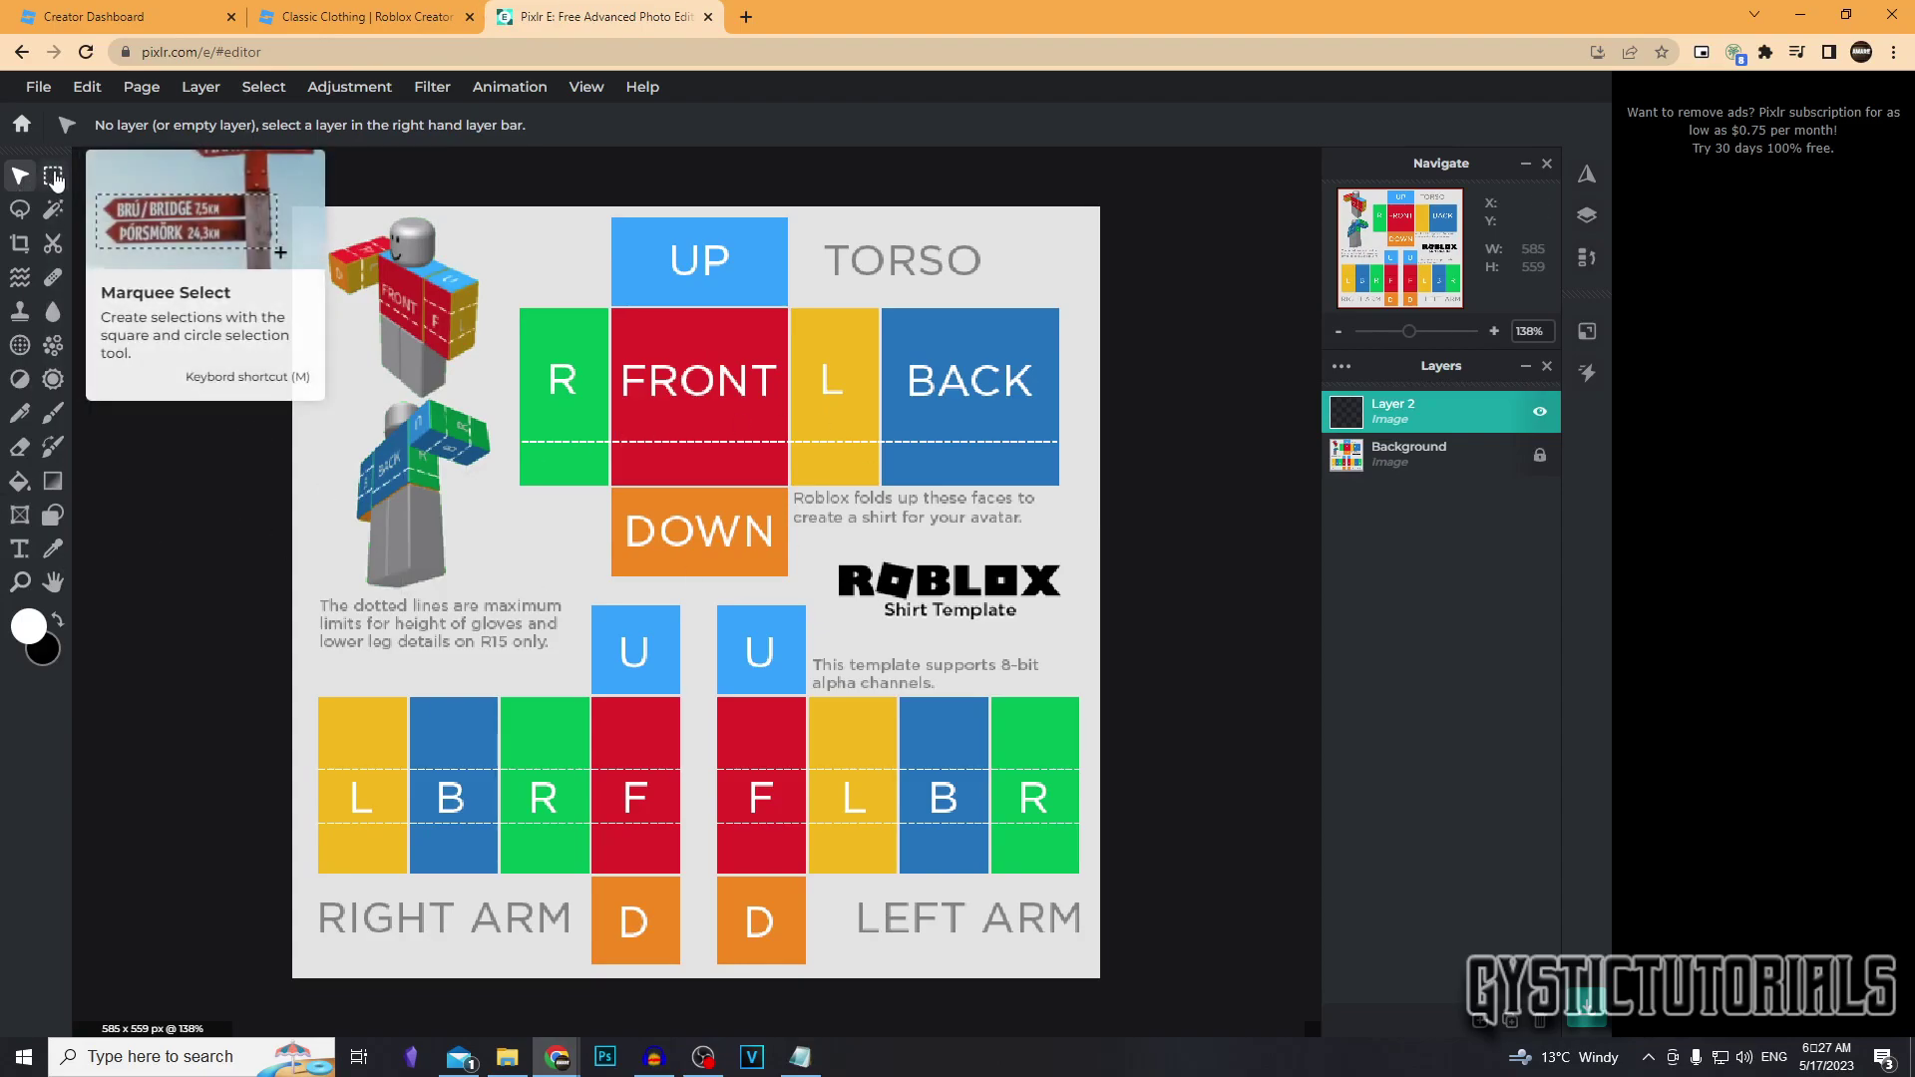
# Marquee-select the R, FRONT, L and BACK torso faces on Layer 2
pyautogui.click(53, 179)
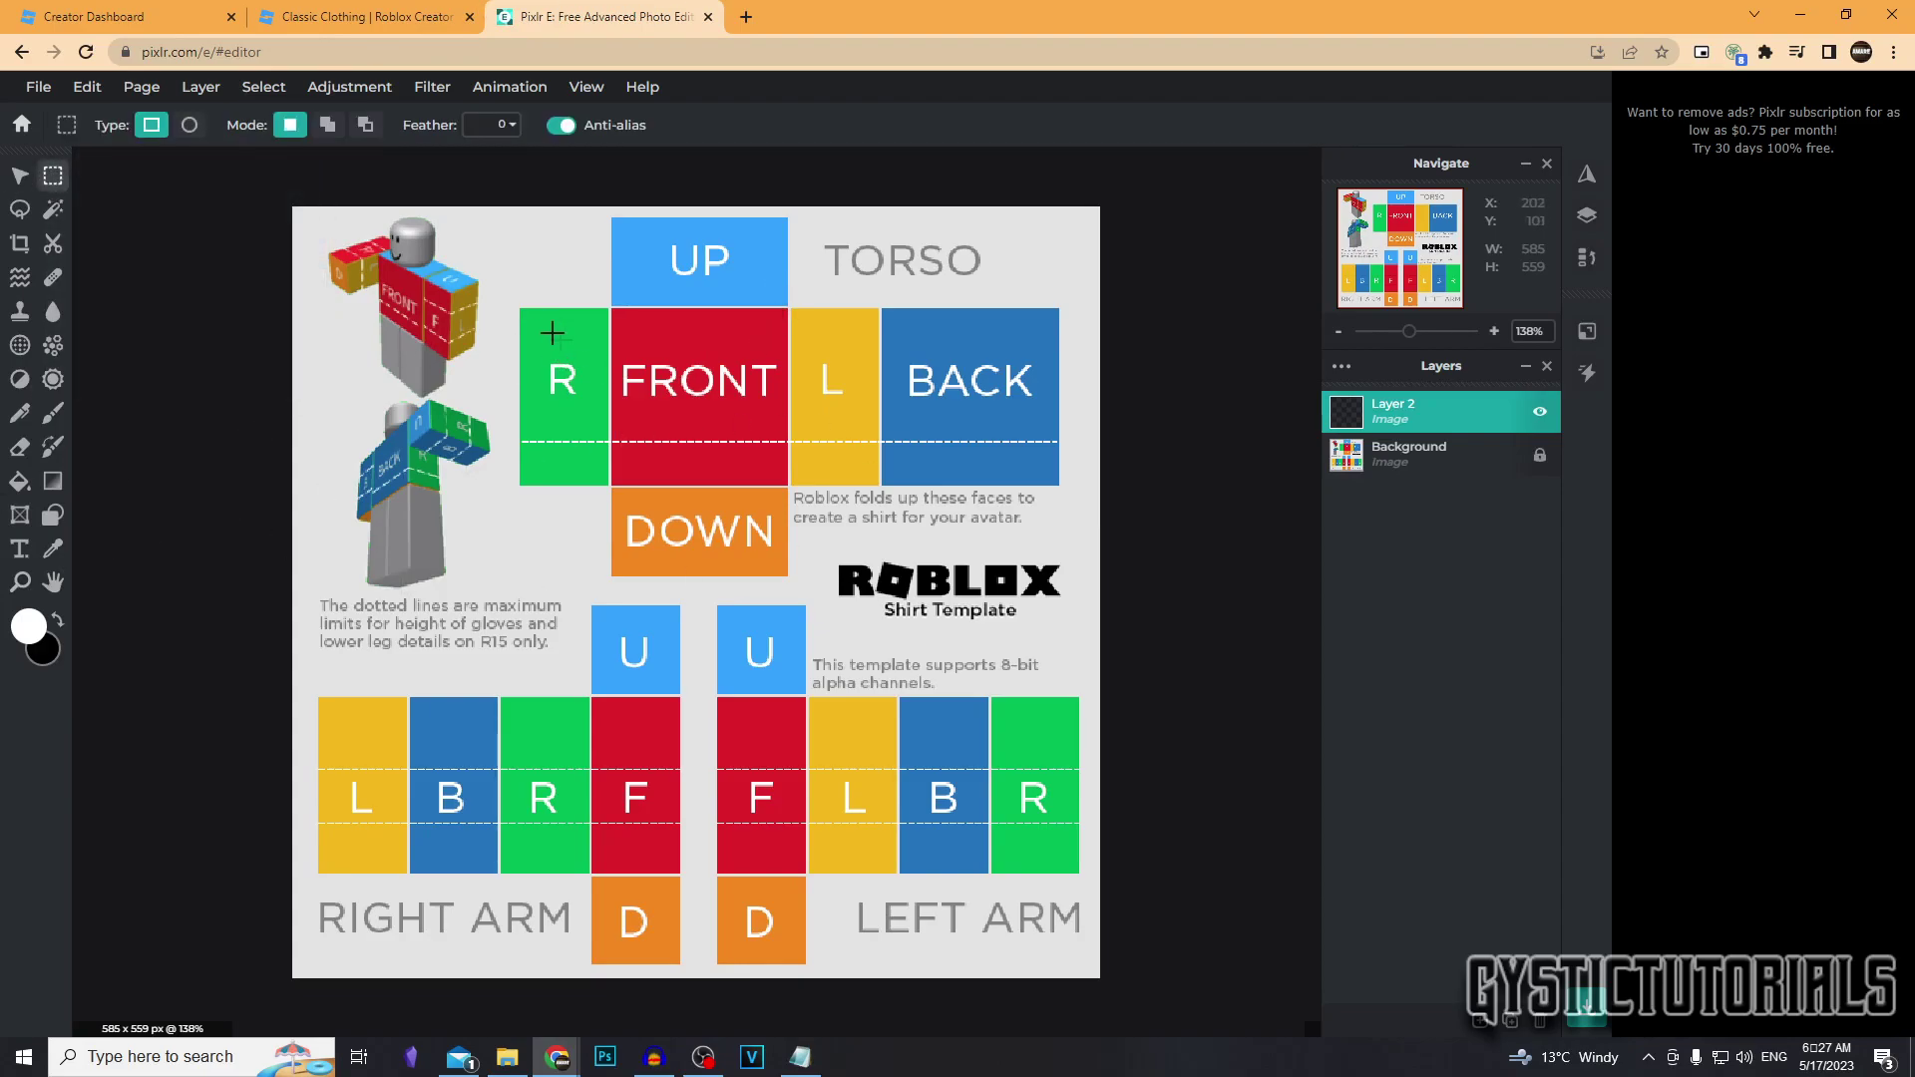
pyautogui.moveTo(518, 309); pyautogui.dragTo(1058, 488)
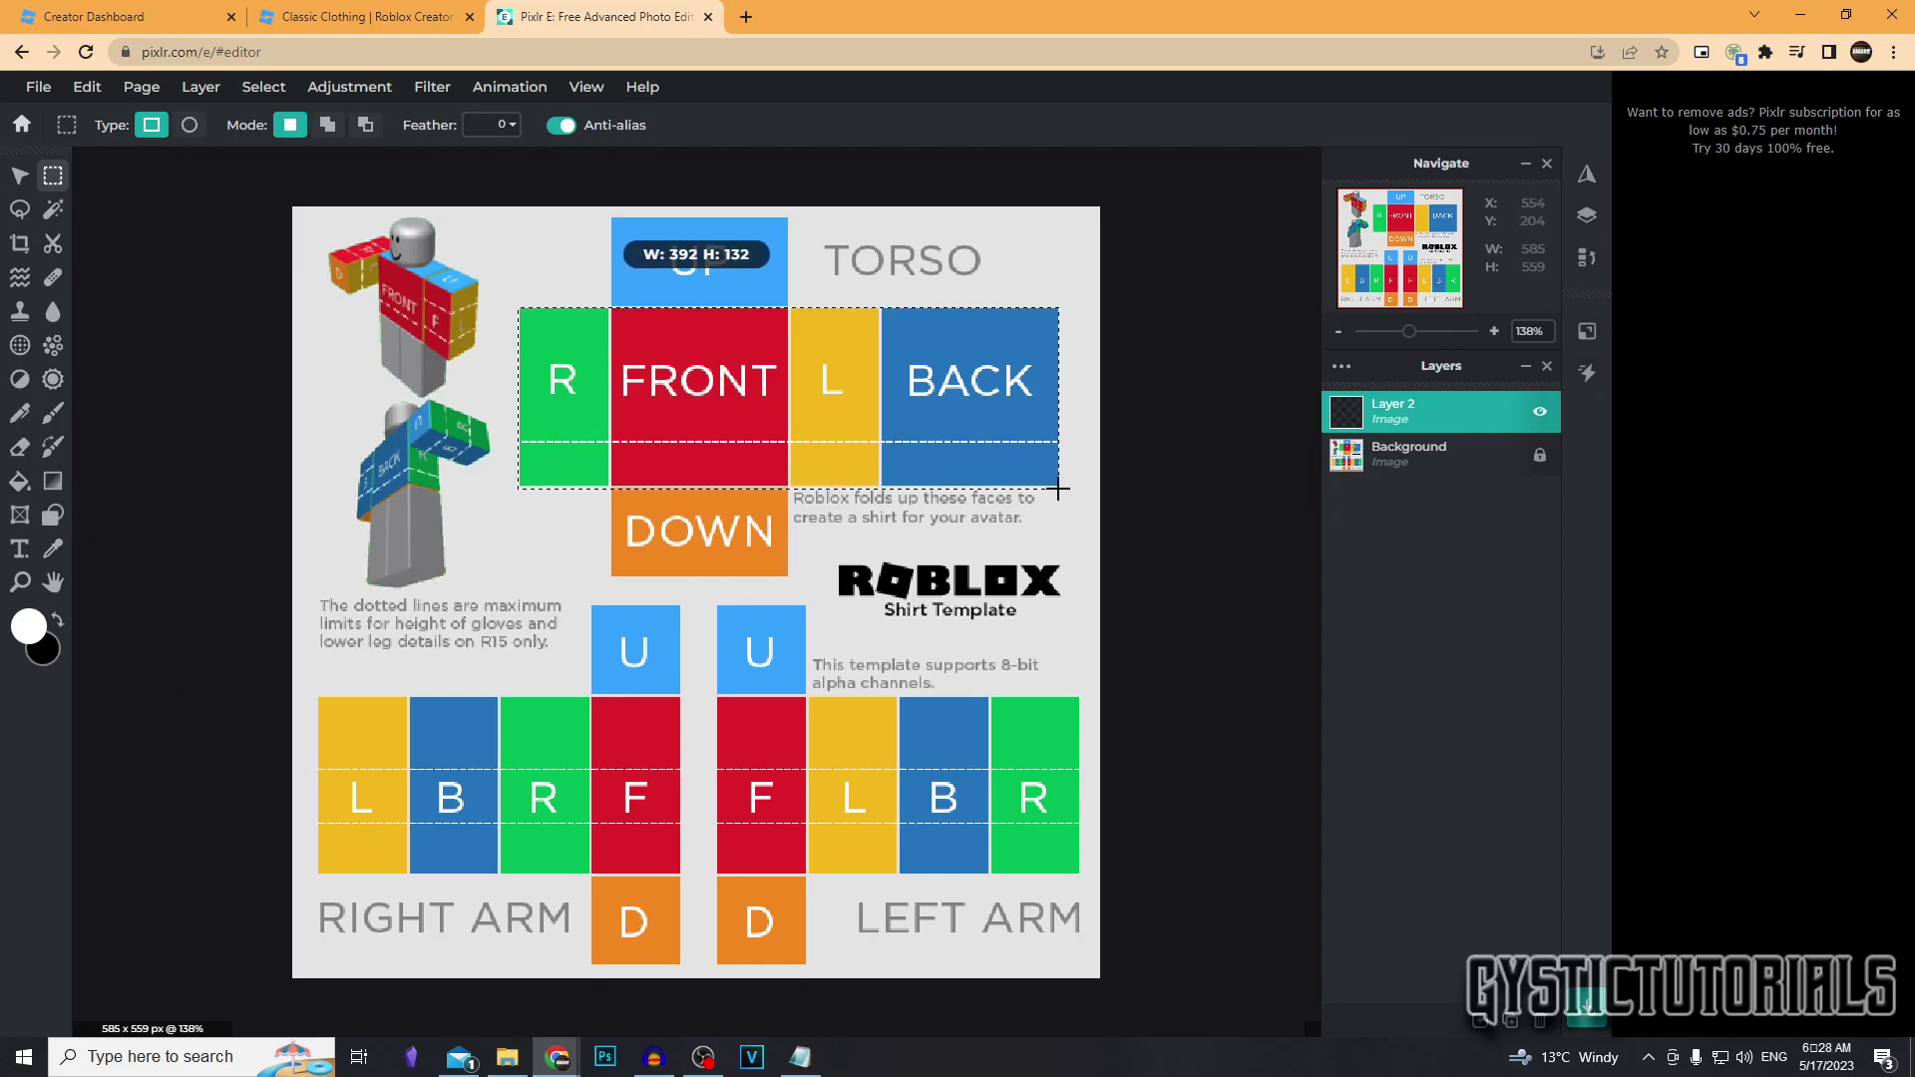
pyautogui.moveTo(1059, 488); pyautogui.dragTo(1058, 486)
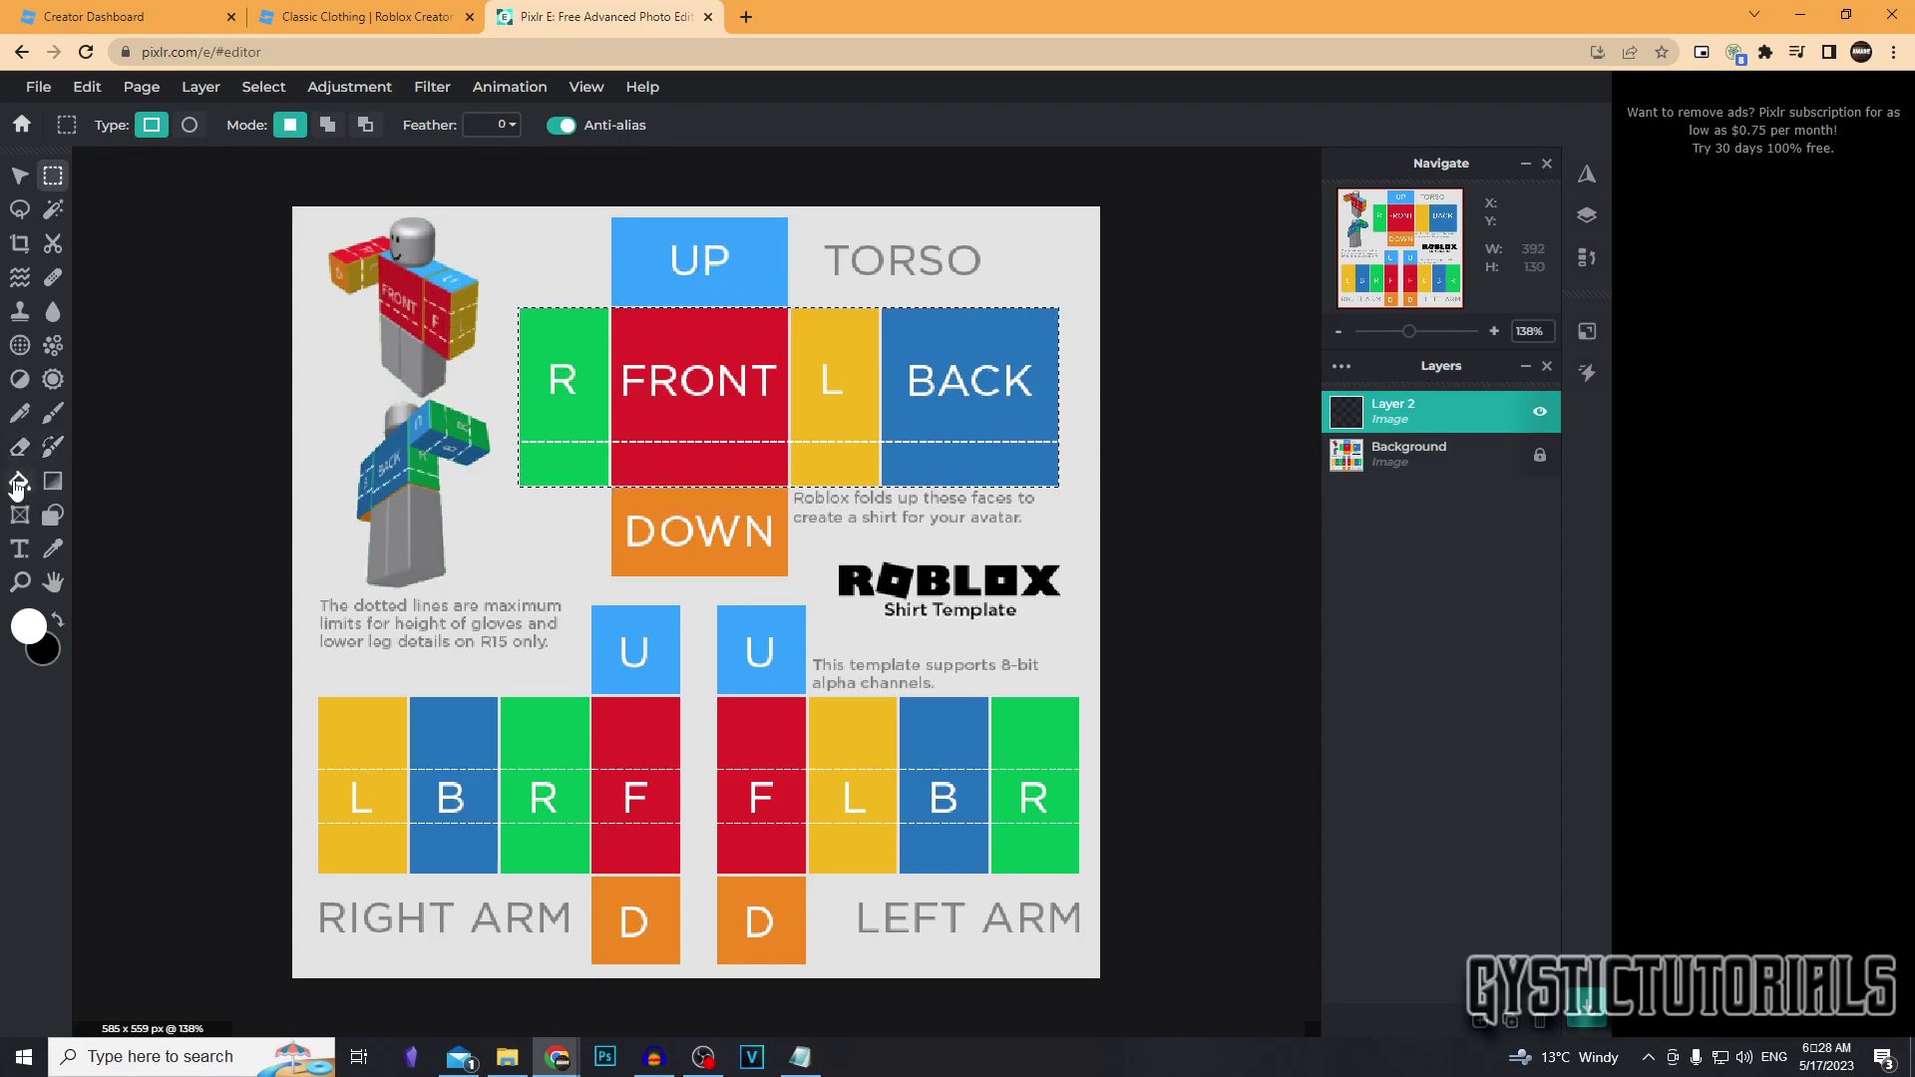
# Bucket-fill the R, FRONT, L and BACK torso strip with orange #EAA425
pyautogui.click(20, 482)
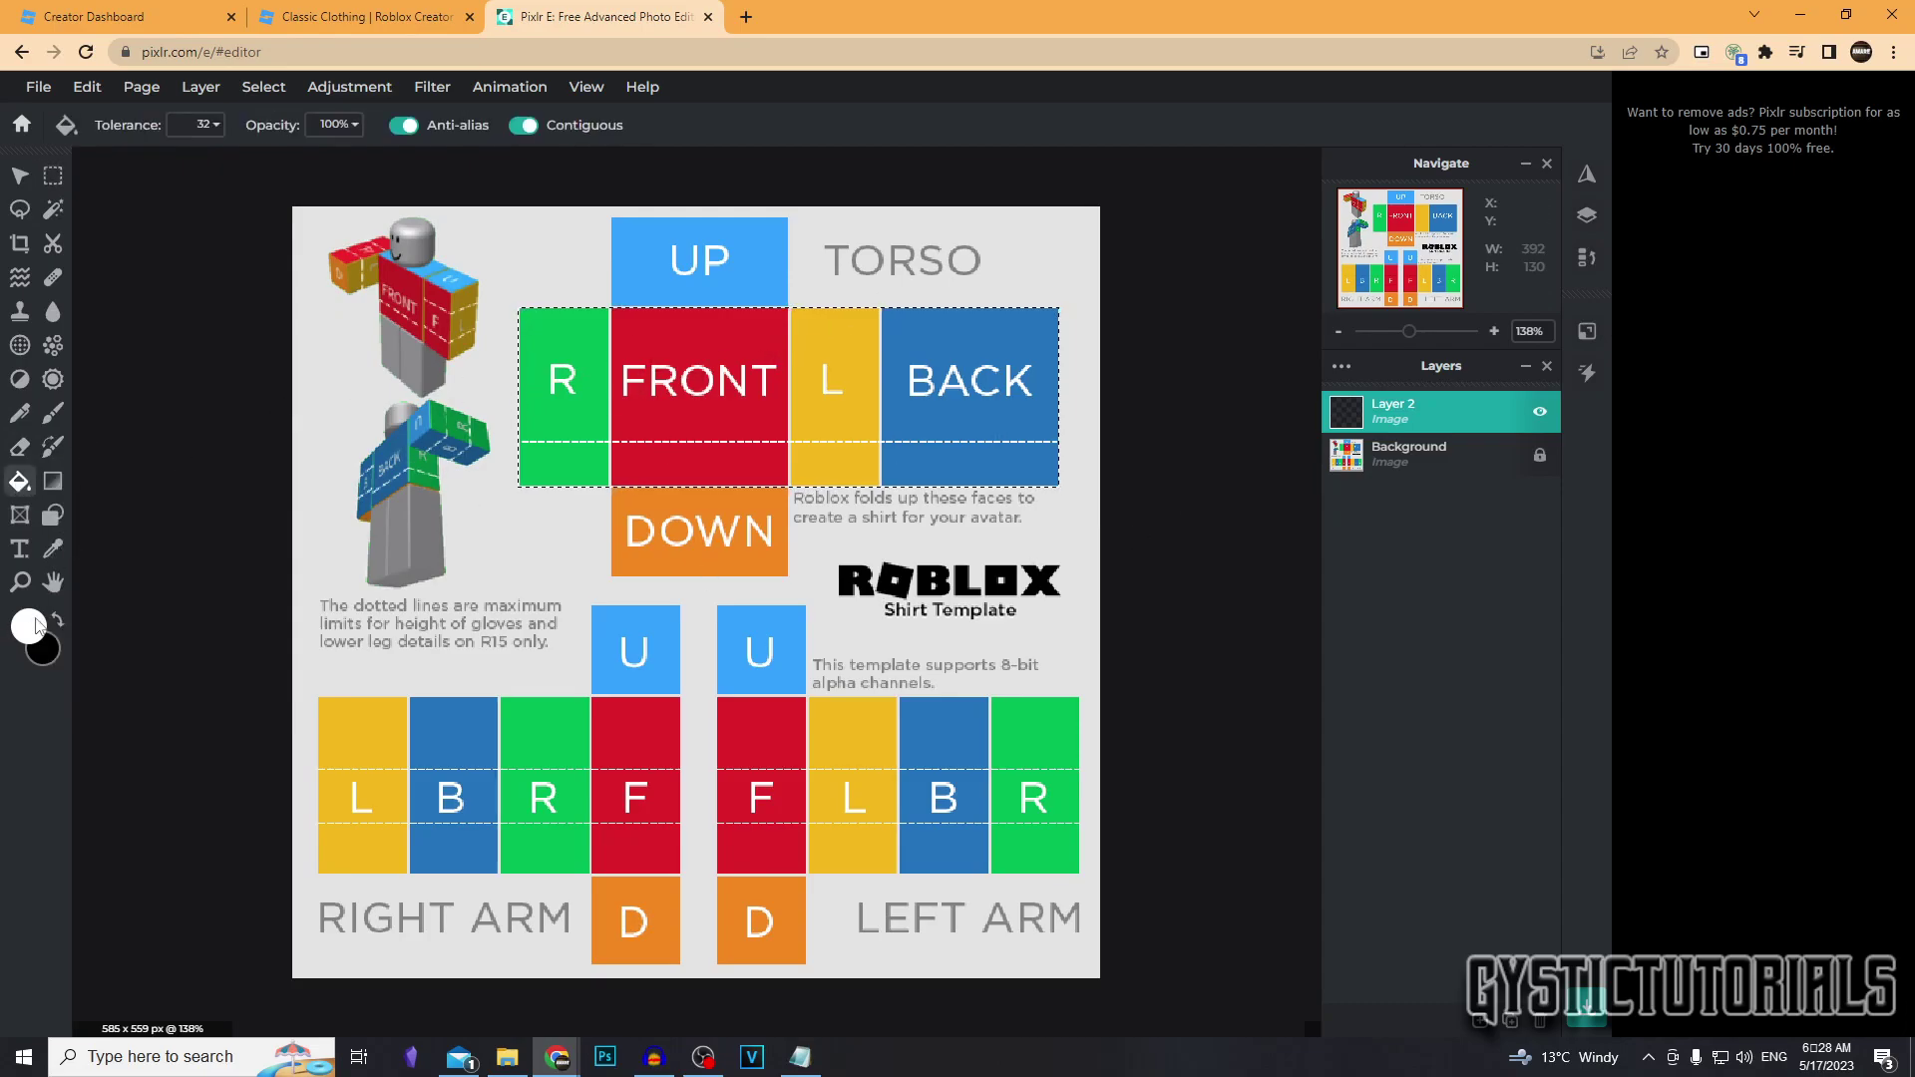
pyautogui.click(30, 627)
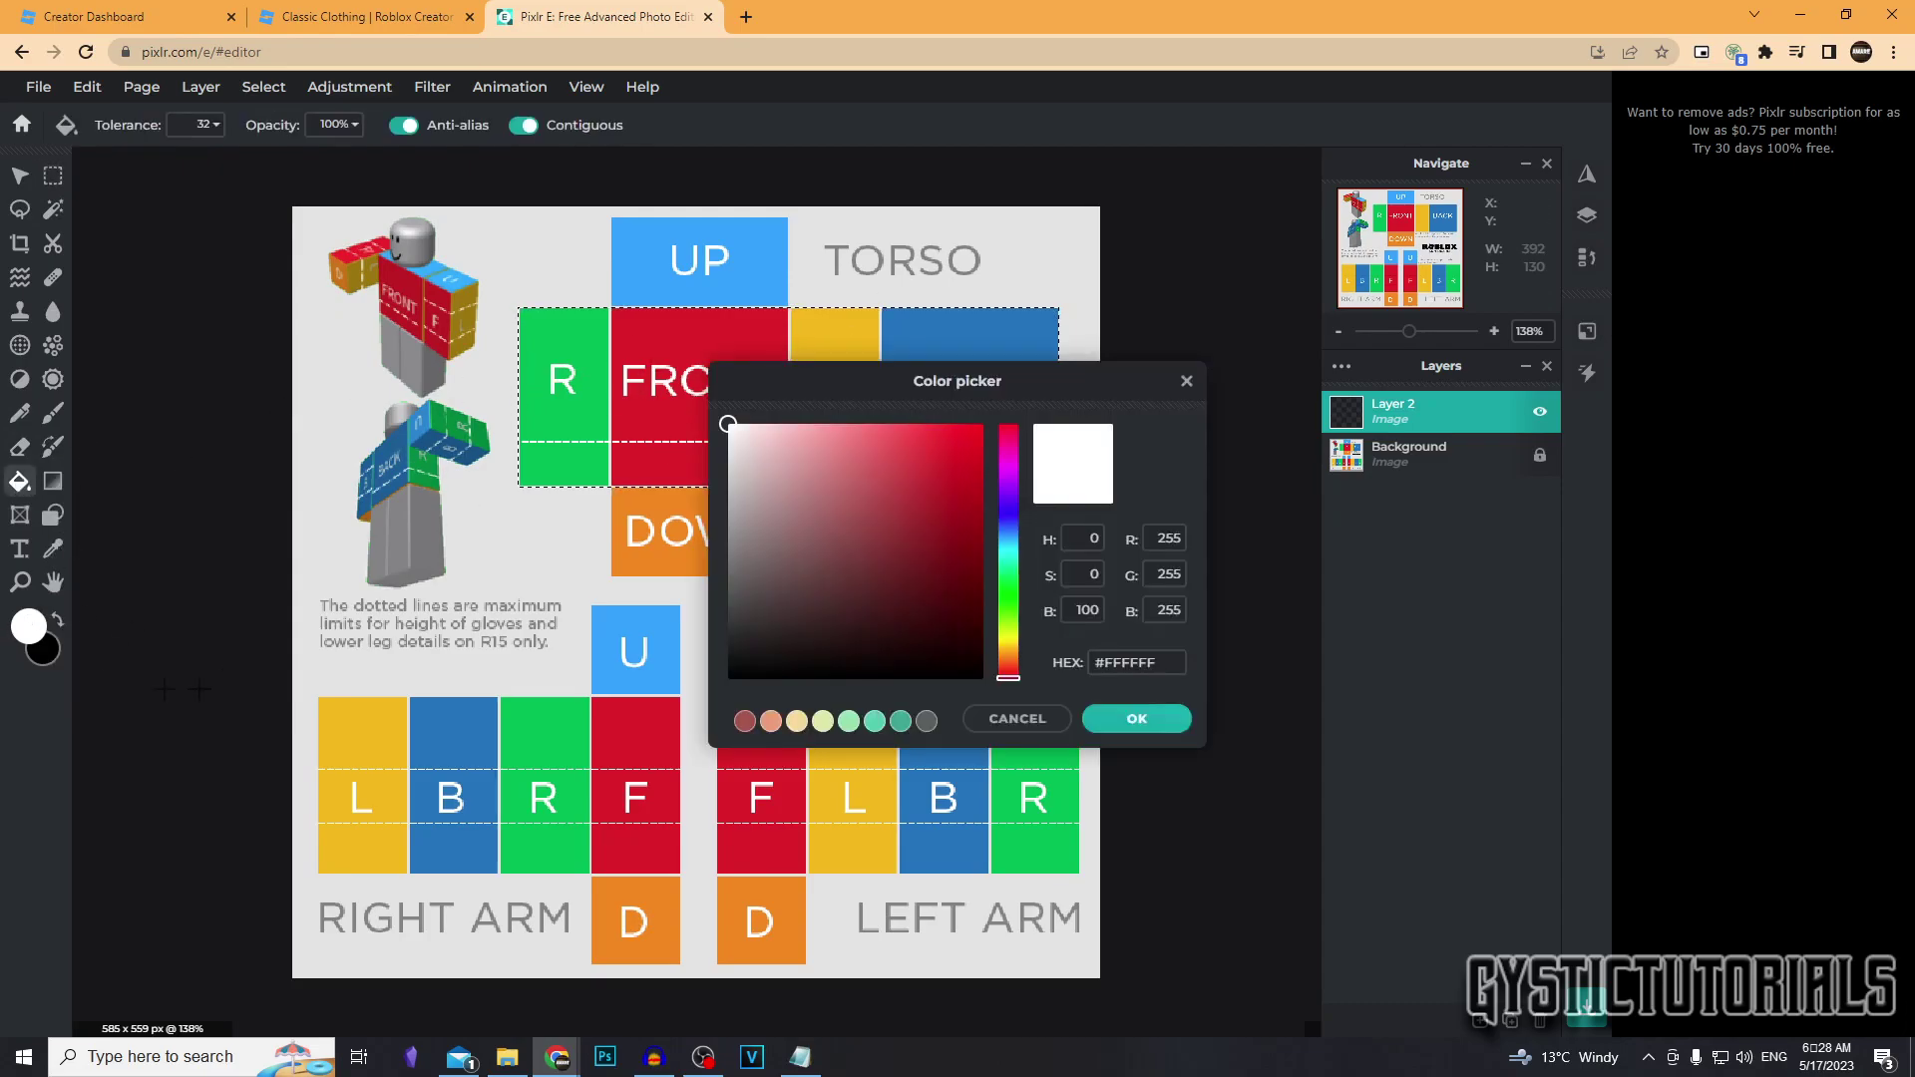
pyautogui.click(796, 720)
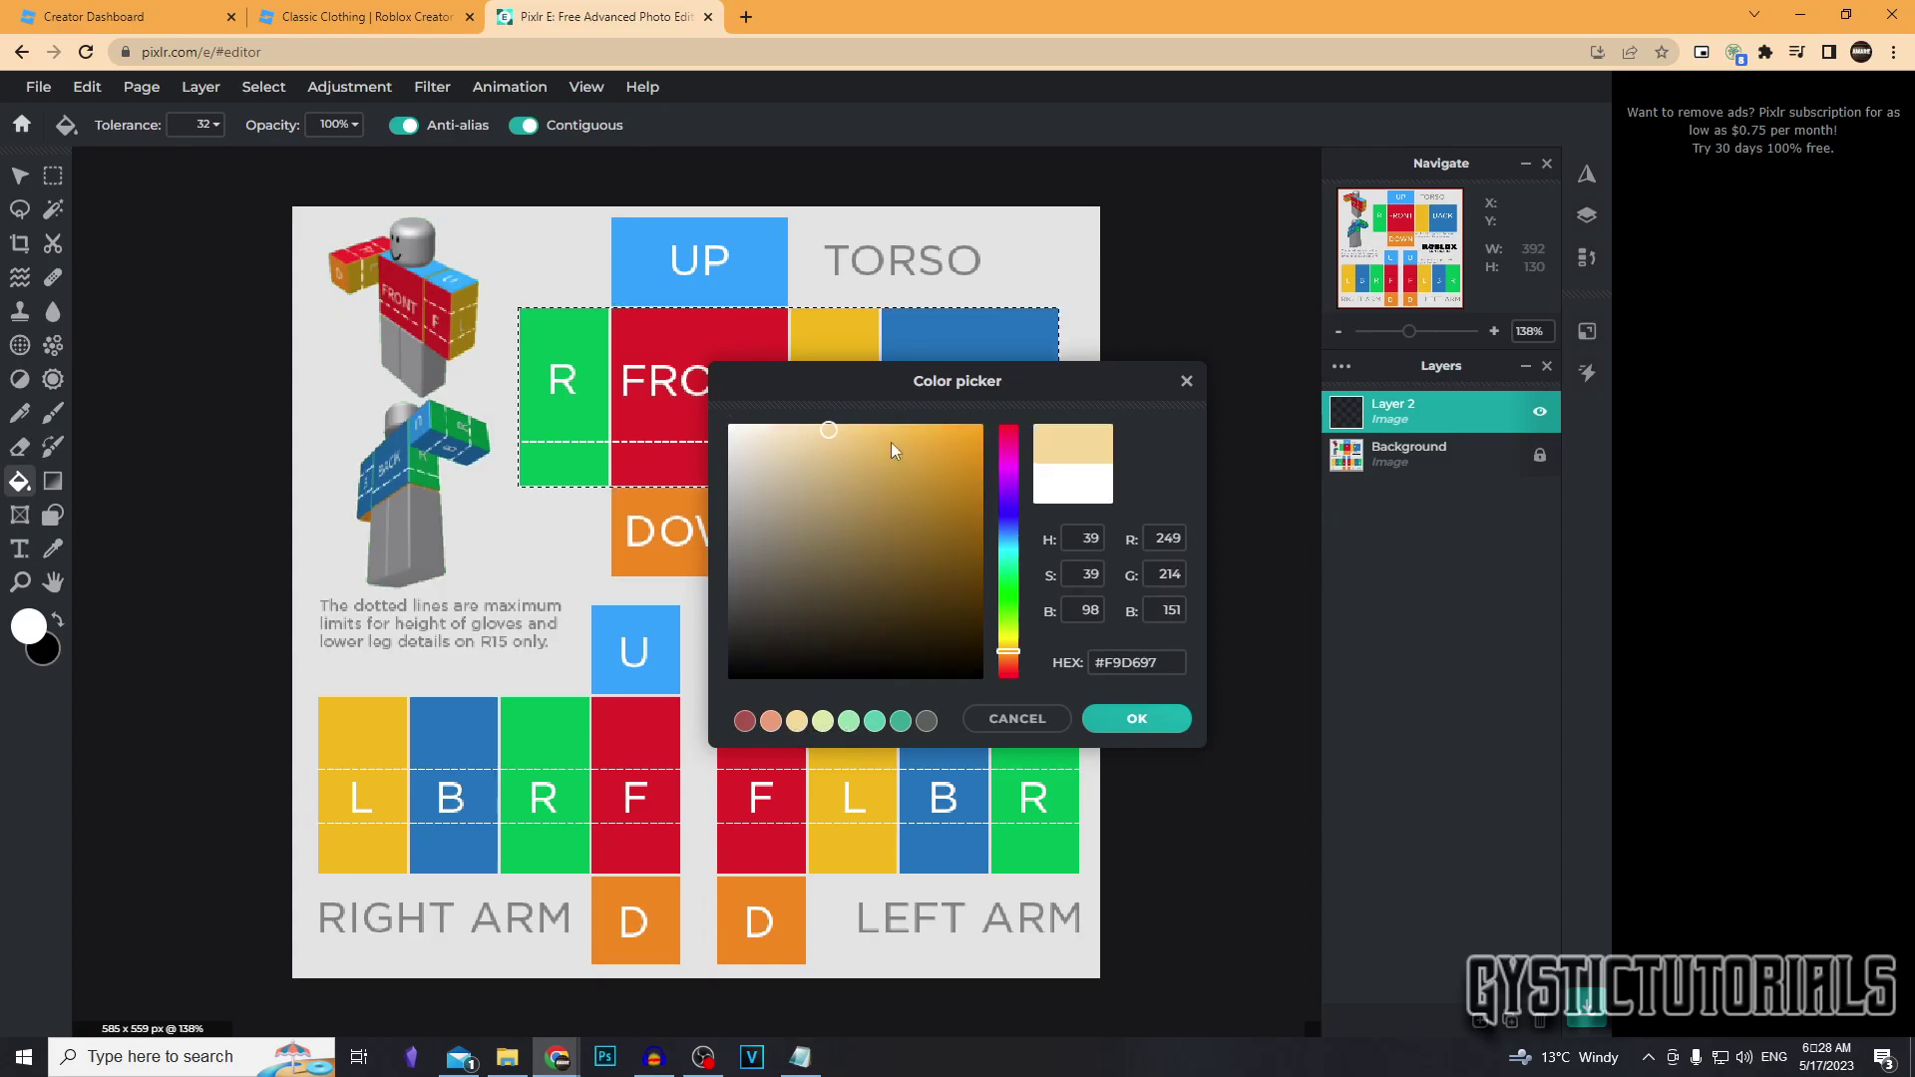
pyautogui.moveTo(899, 440)
pyautogui.mouseDown()
pyautogui.moveTo(809, 489)
pyautogui.moveTo(803, 436)
pyautogui.mouseUp()
pyautogui.click(941, 445)
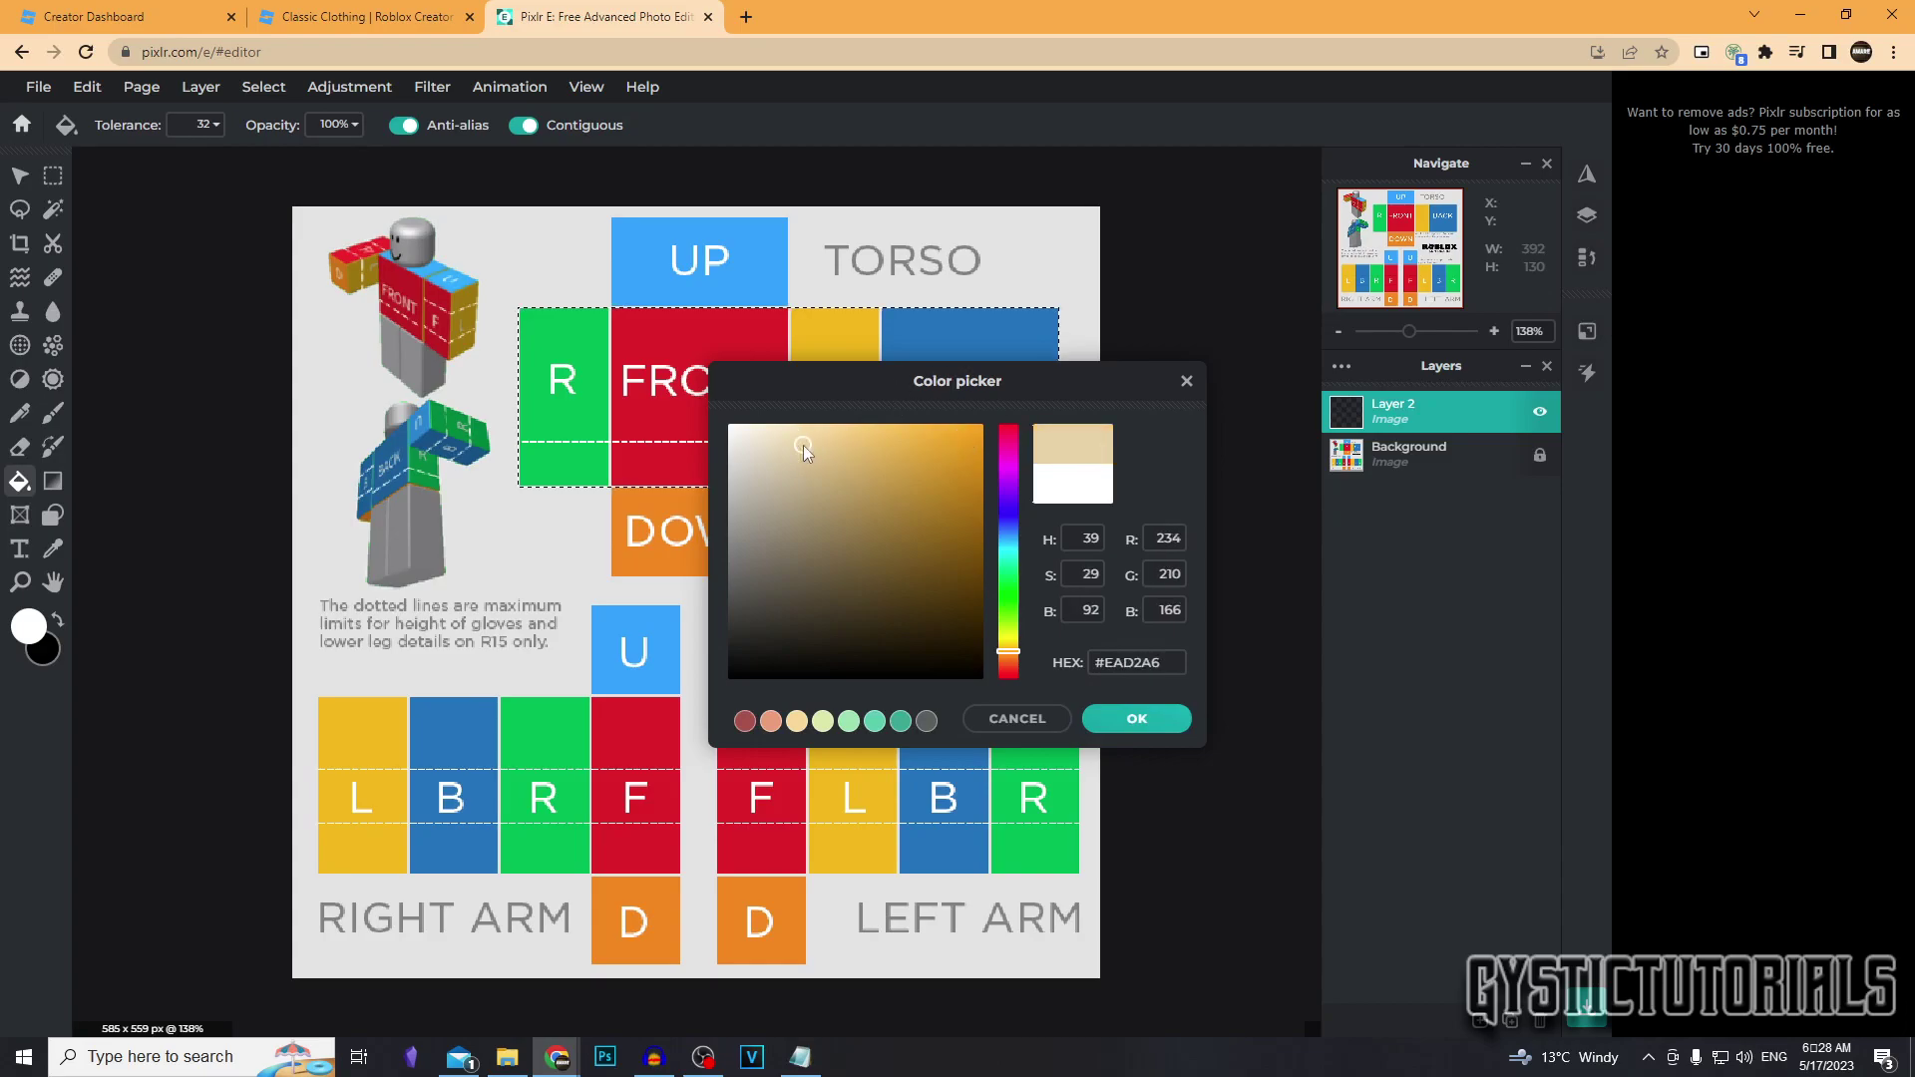
pyautogui.click(1130, 720)
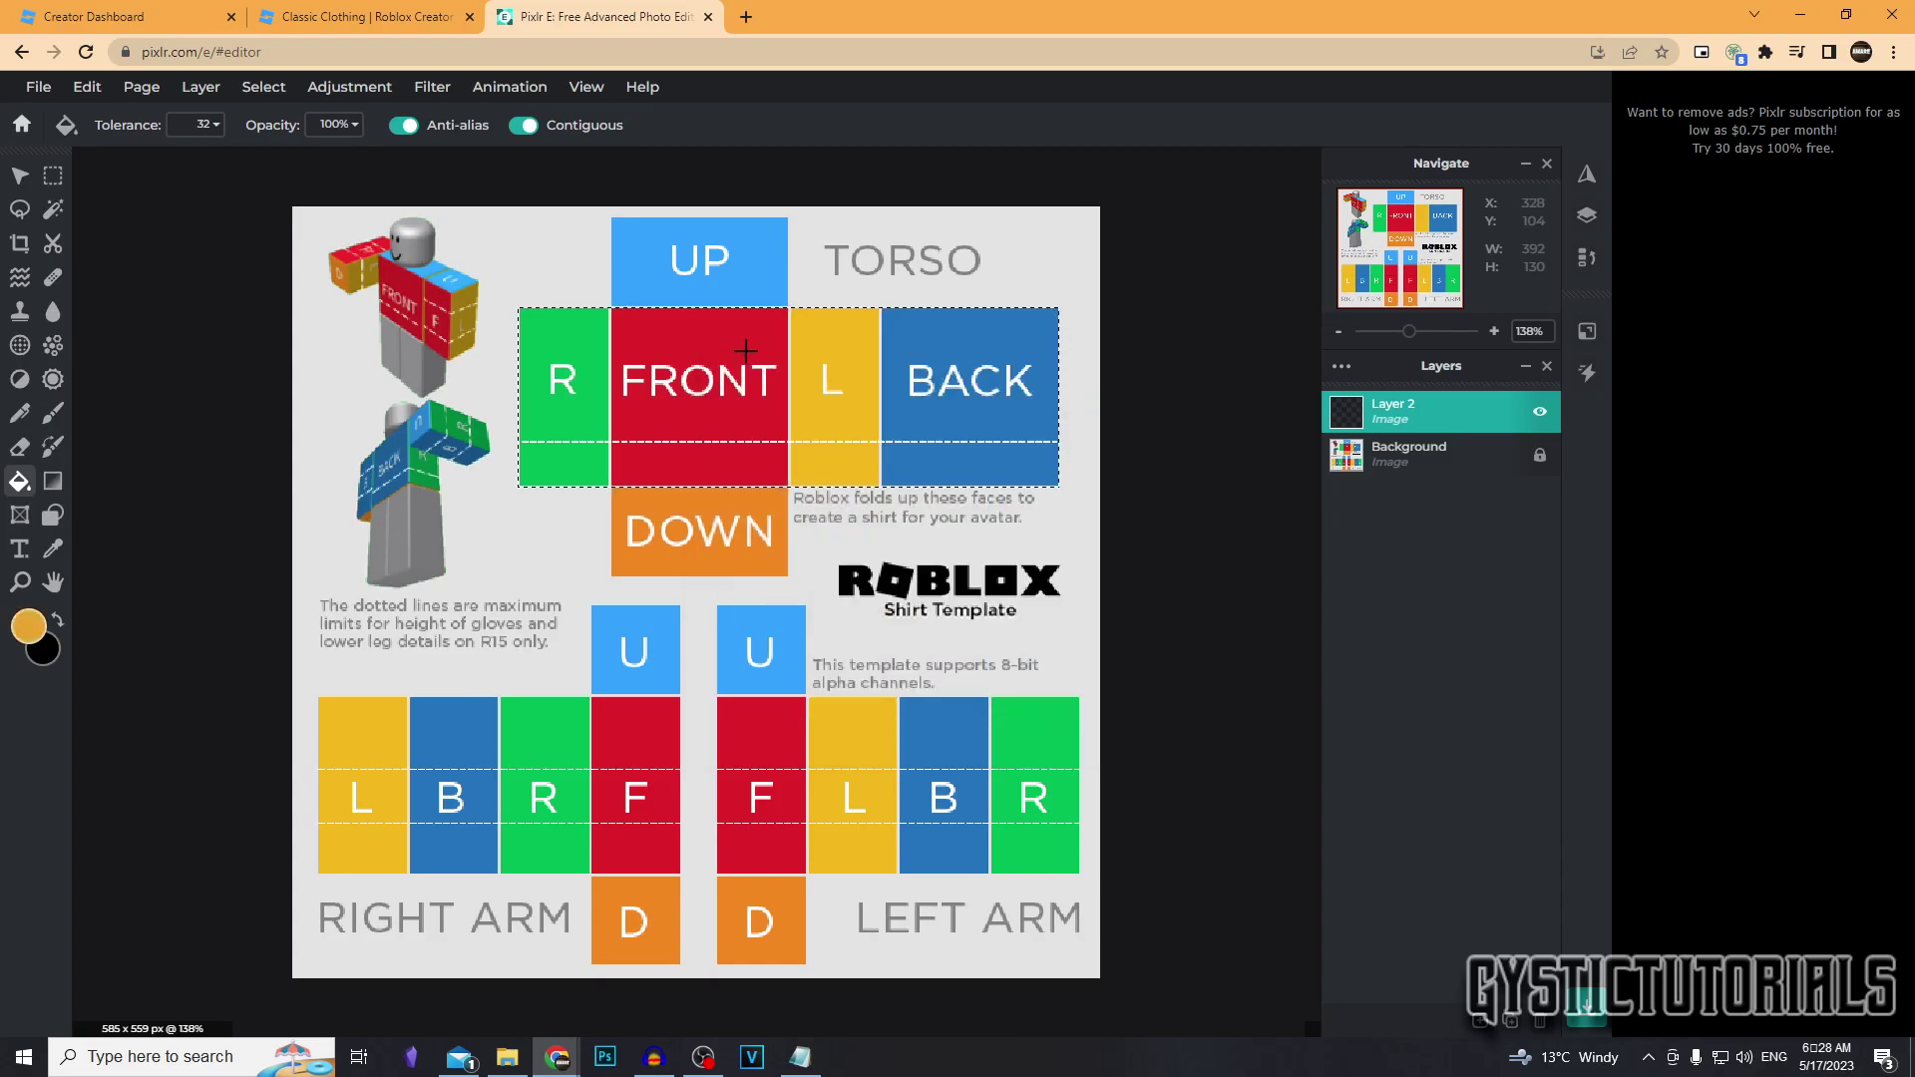
pyautogui.click(746, 350)
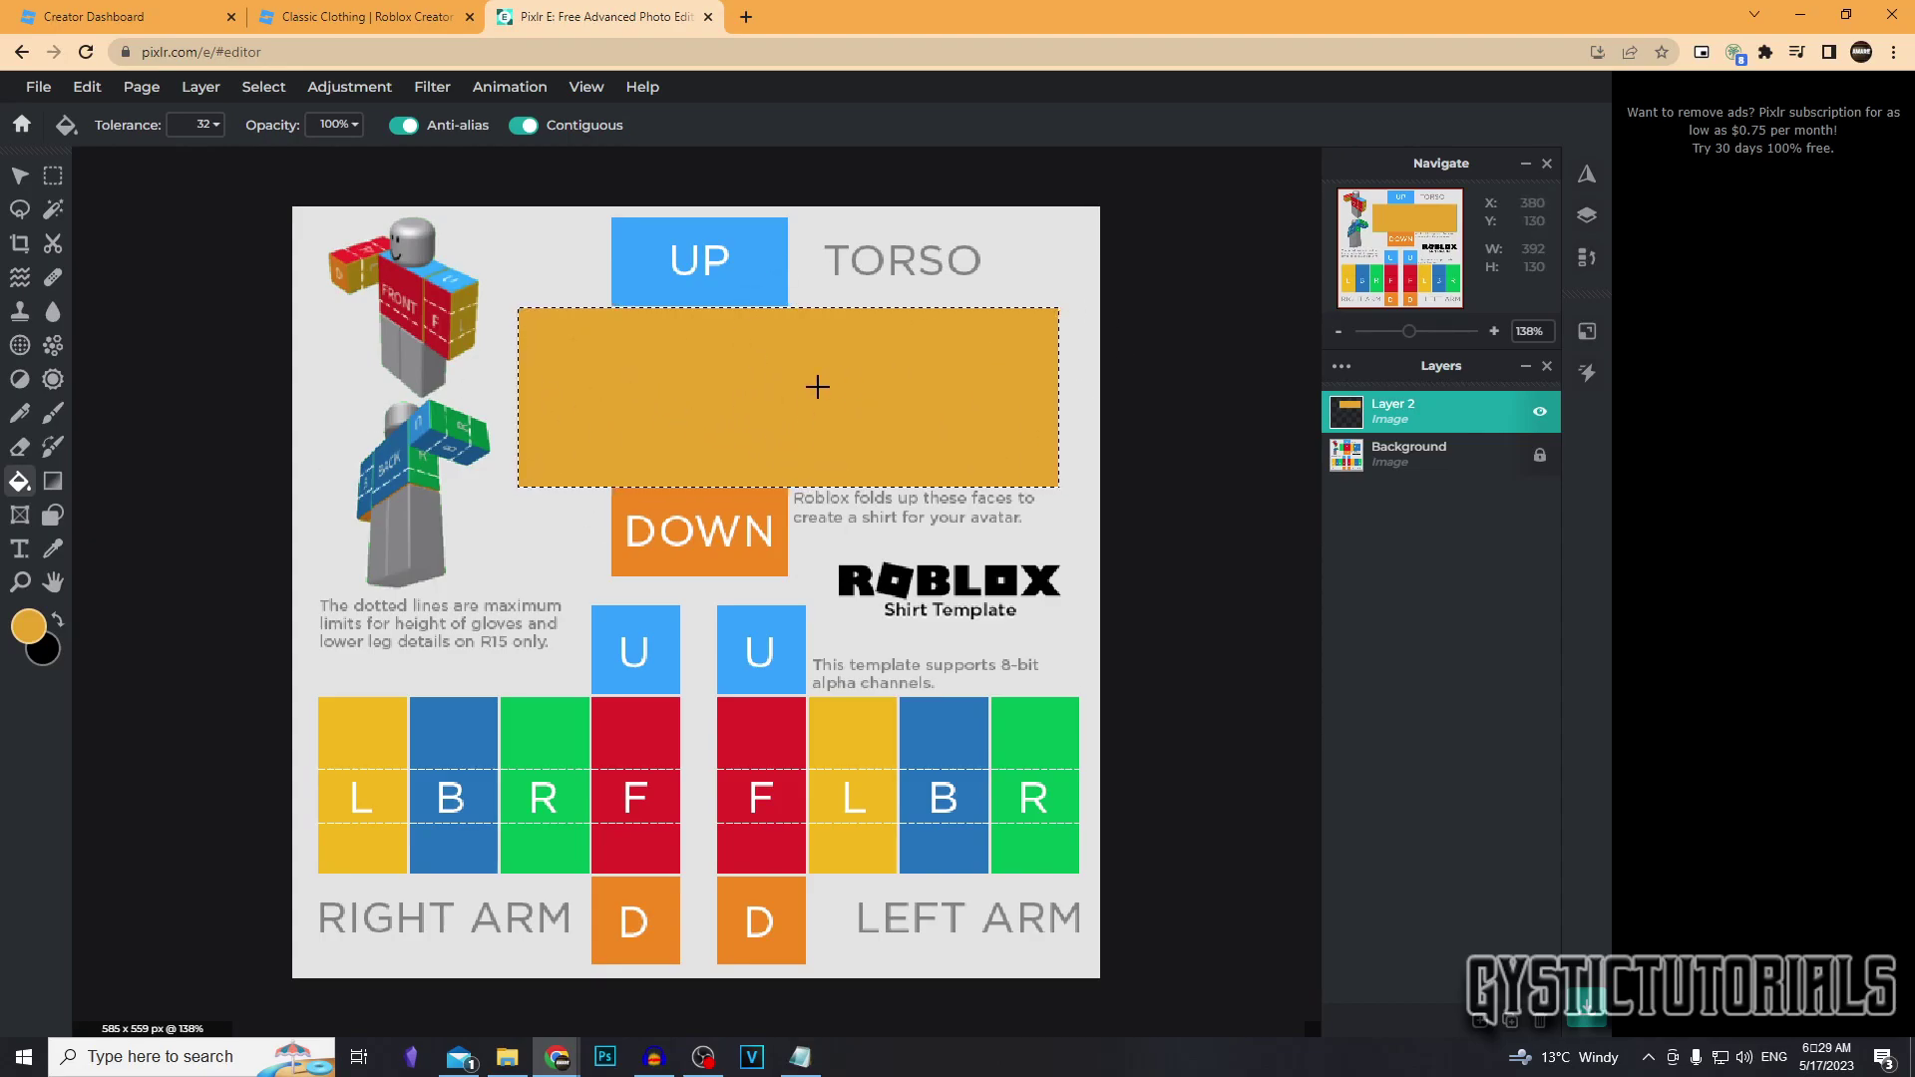
# Select the UP-FRONT-DOWN torso column and paint orange over the UP and DOWN boxes
pyautogui.hotkey('ctrl', 'd')
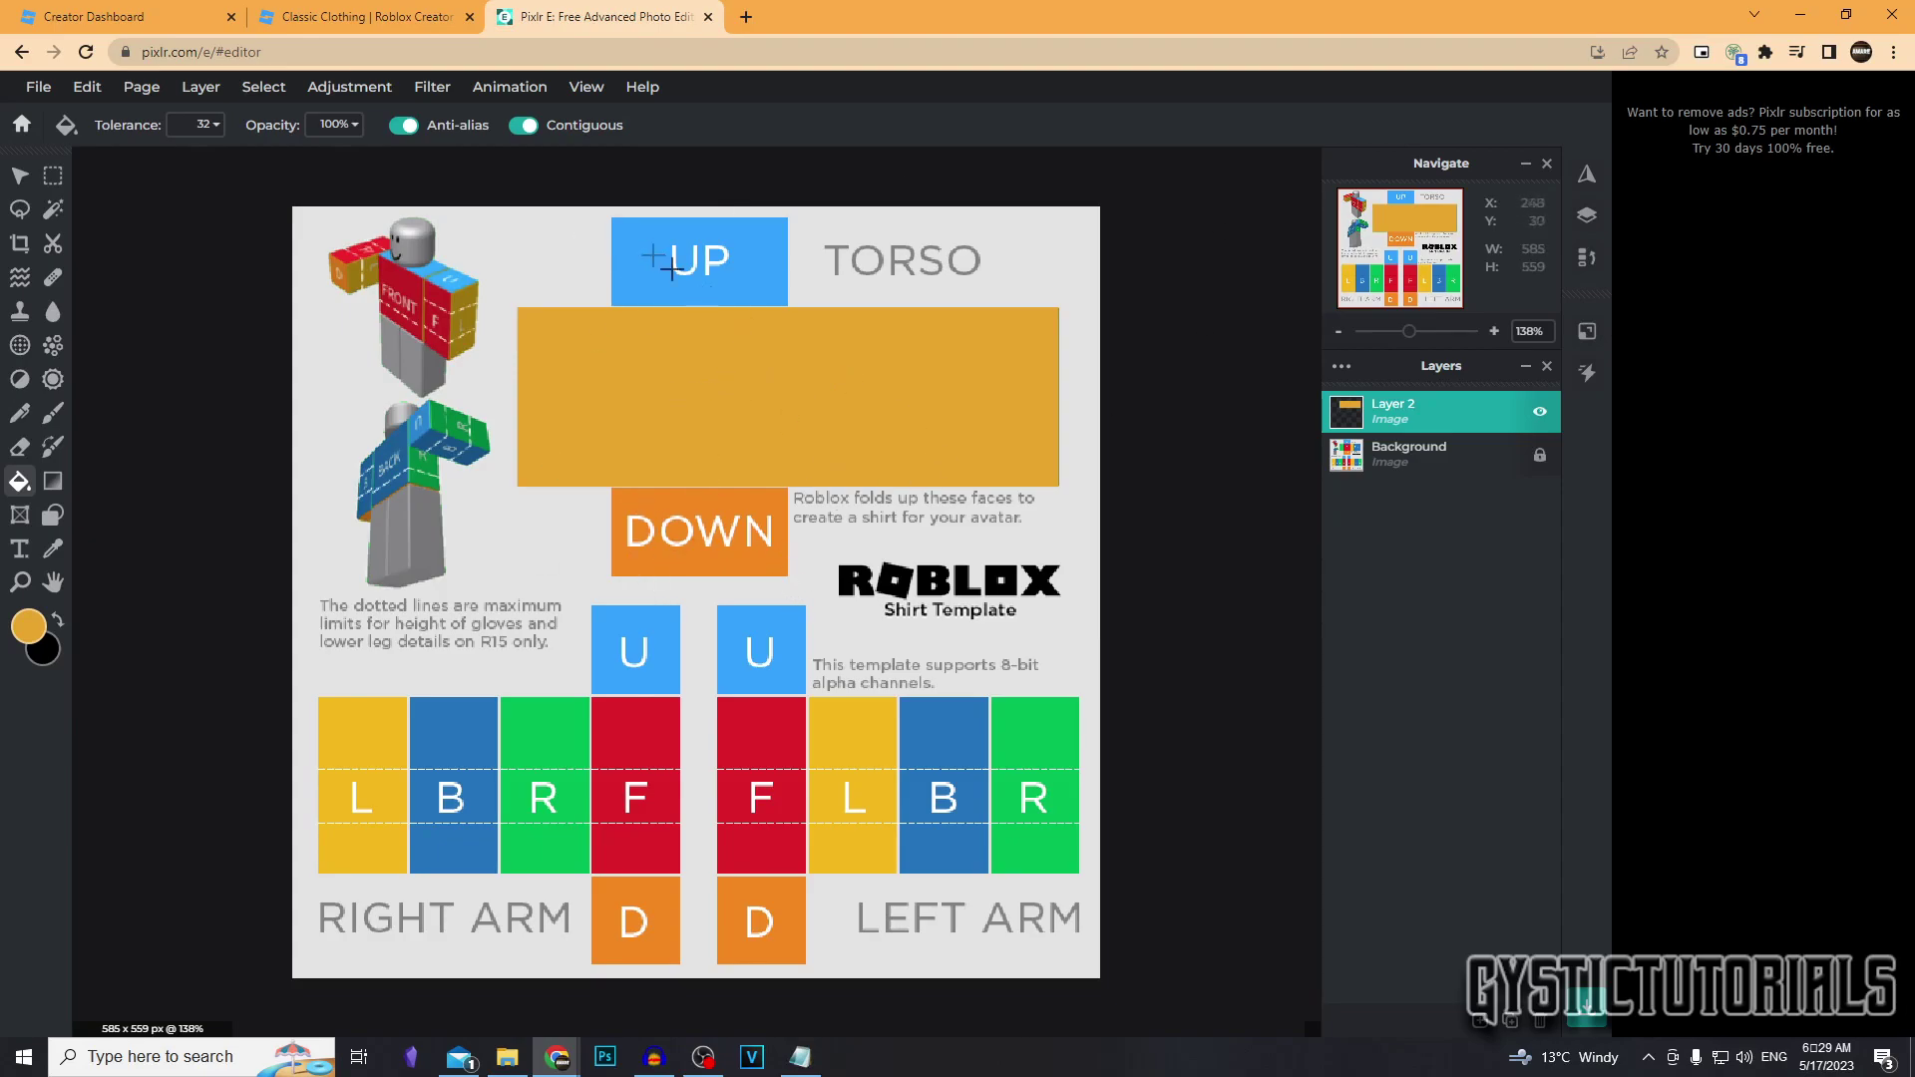
pyautogui.click(53, 175)
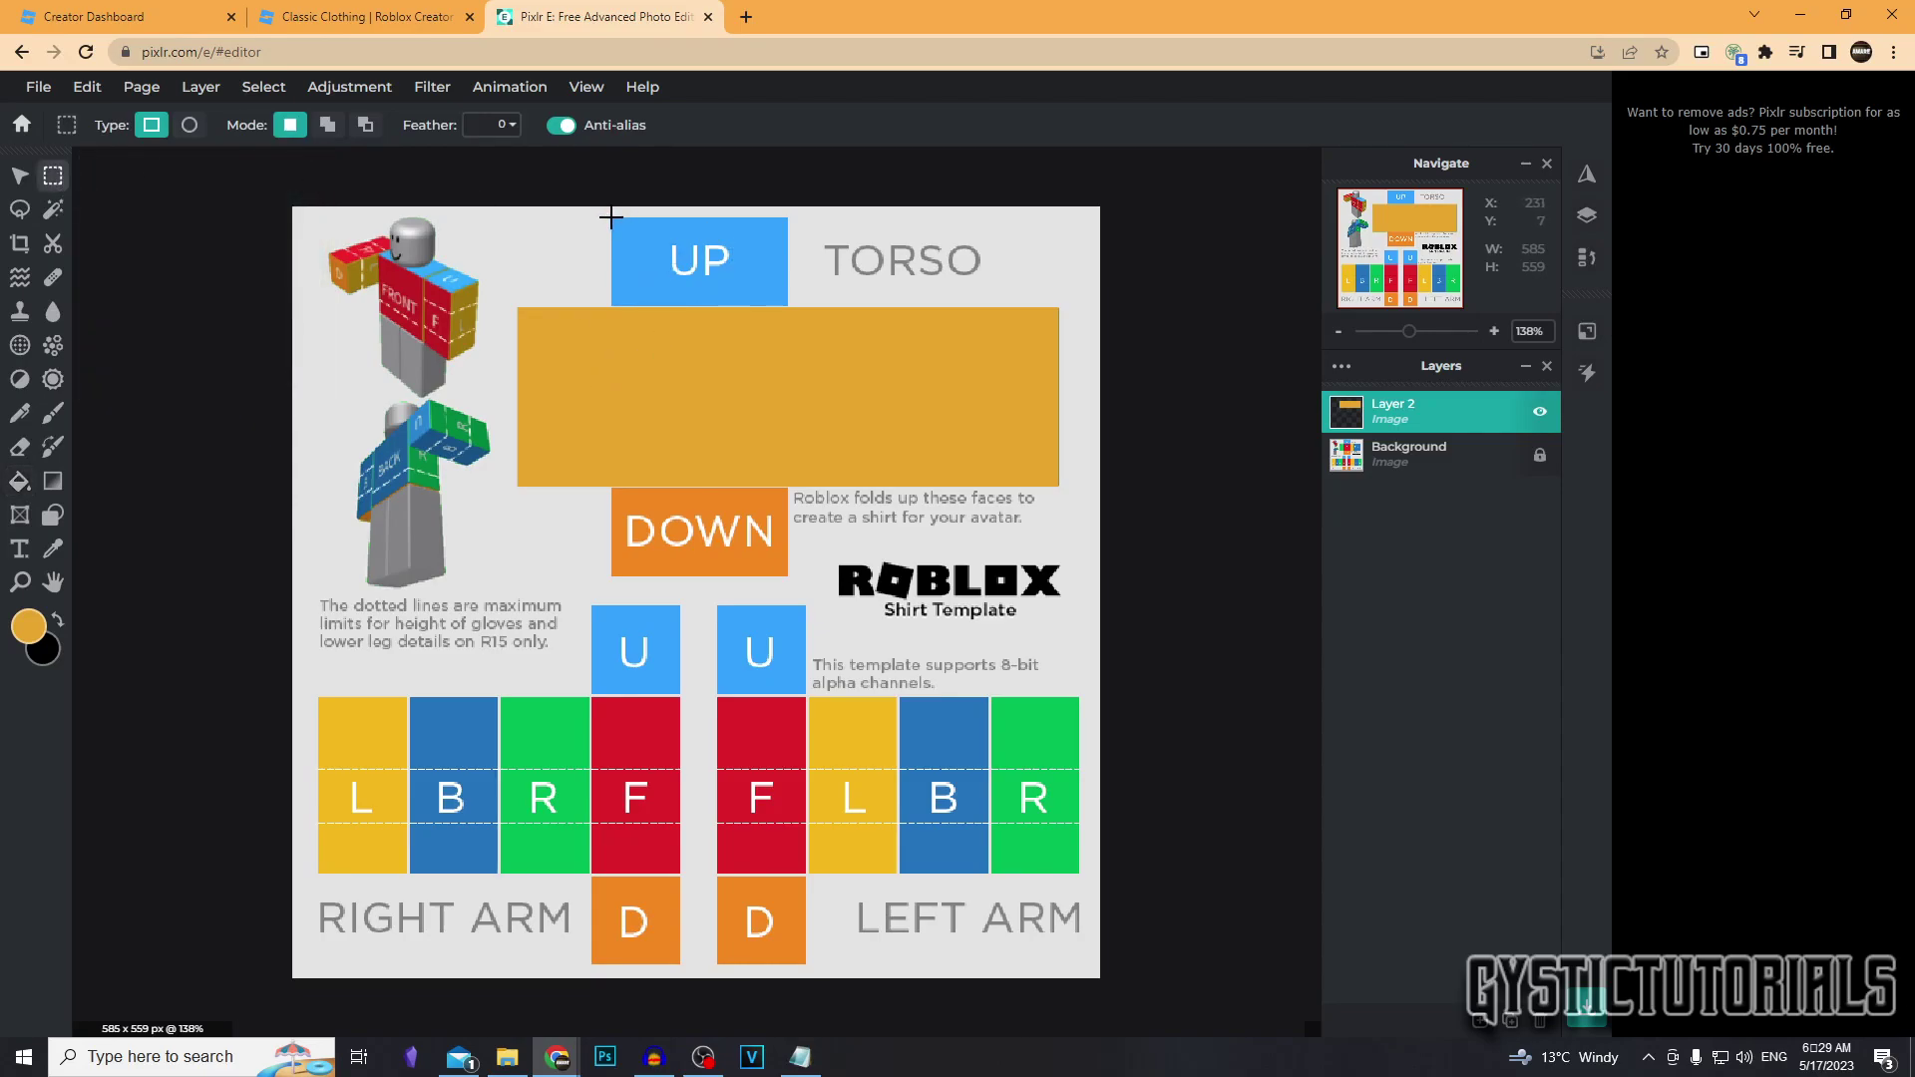
pyautogui.moveTo(611, 217); pyautogui.dragTo(790, 574)
pyautogui.click(19, 483)
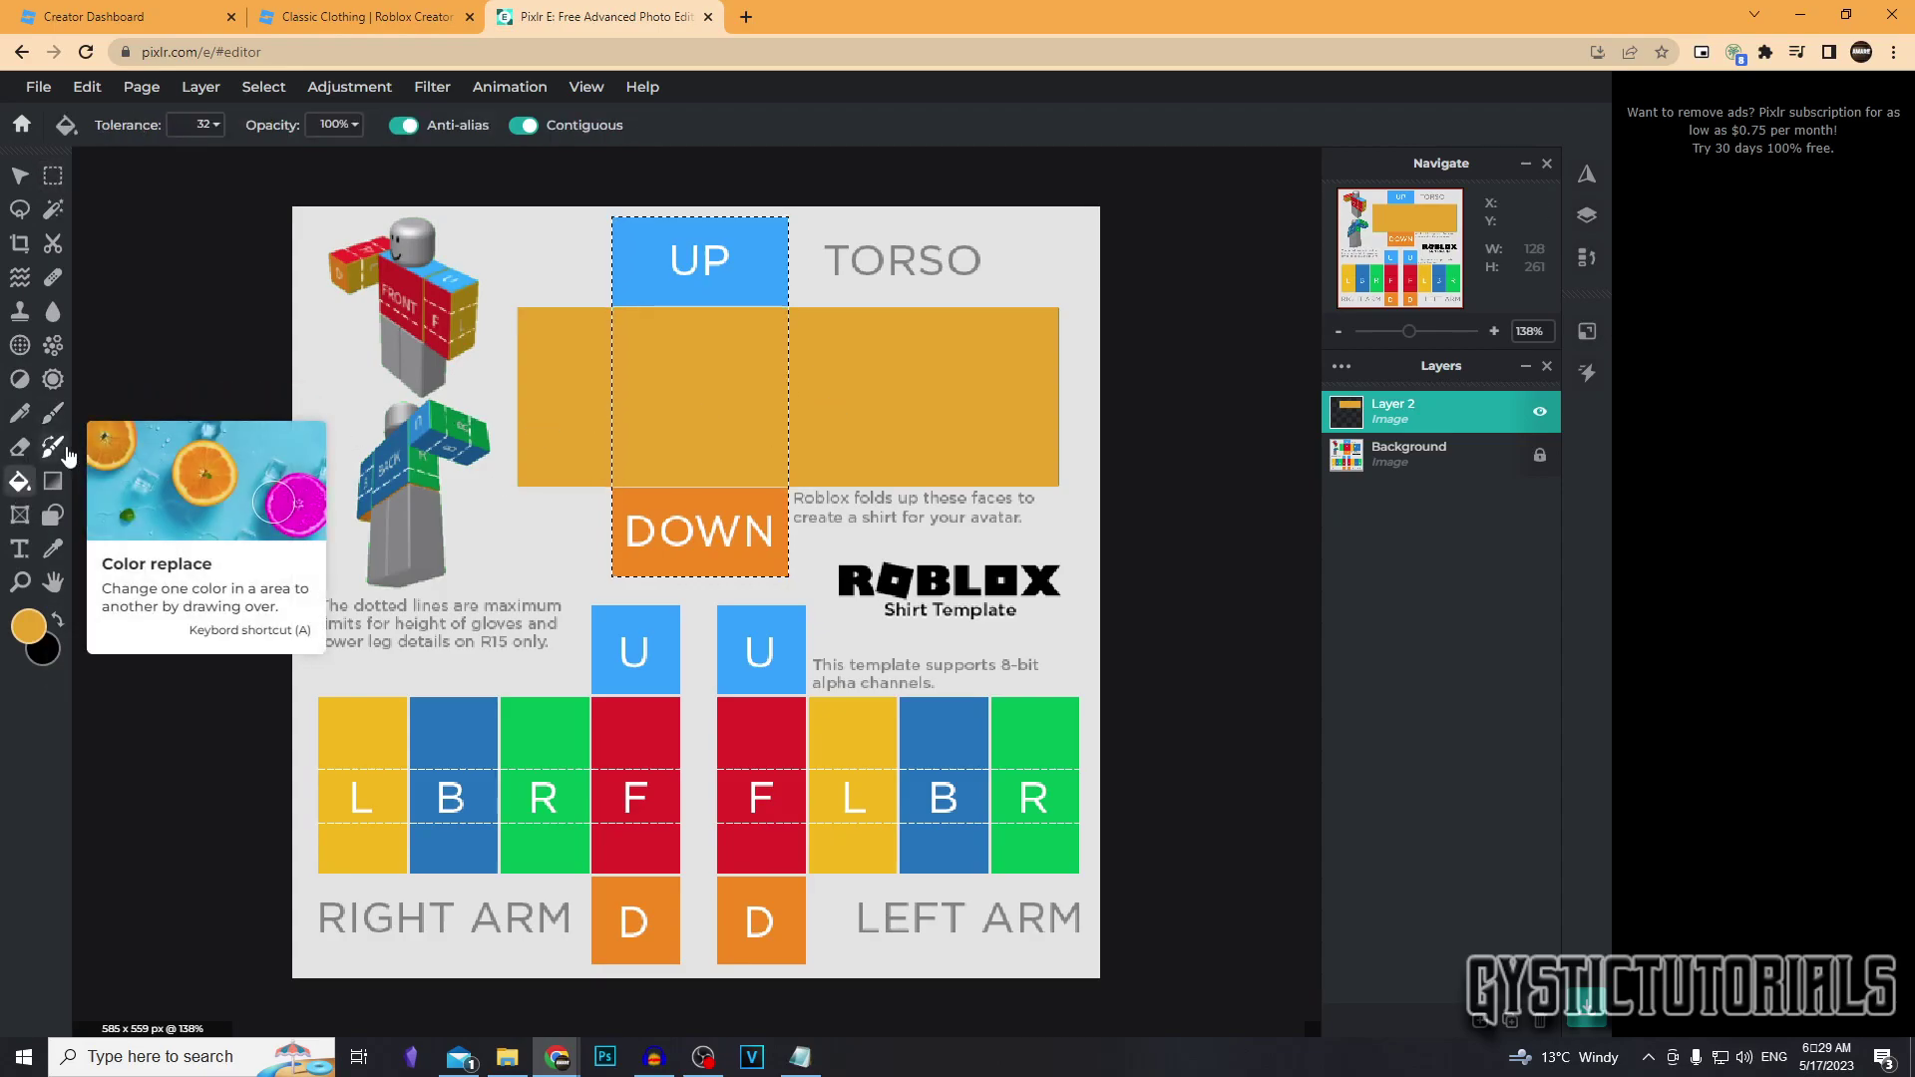
pyautogui.click(53, 414)
pyautogui.moveTo(658, 255); pyautogui.dragTo(706, 356)
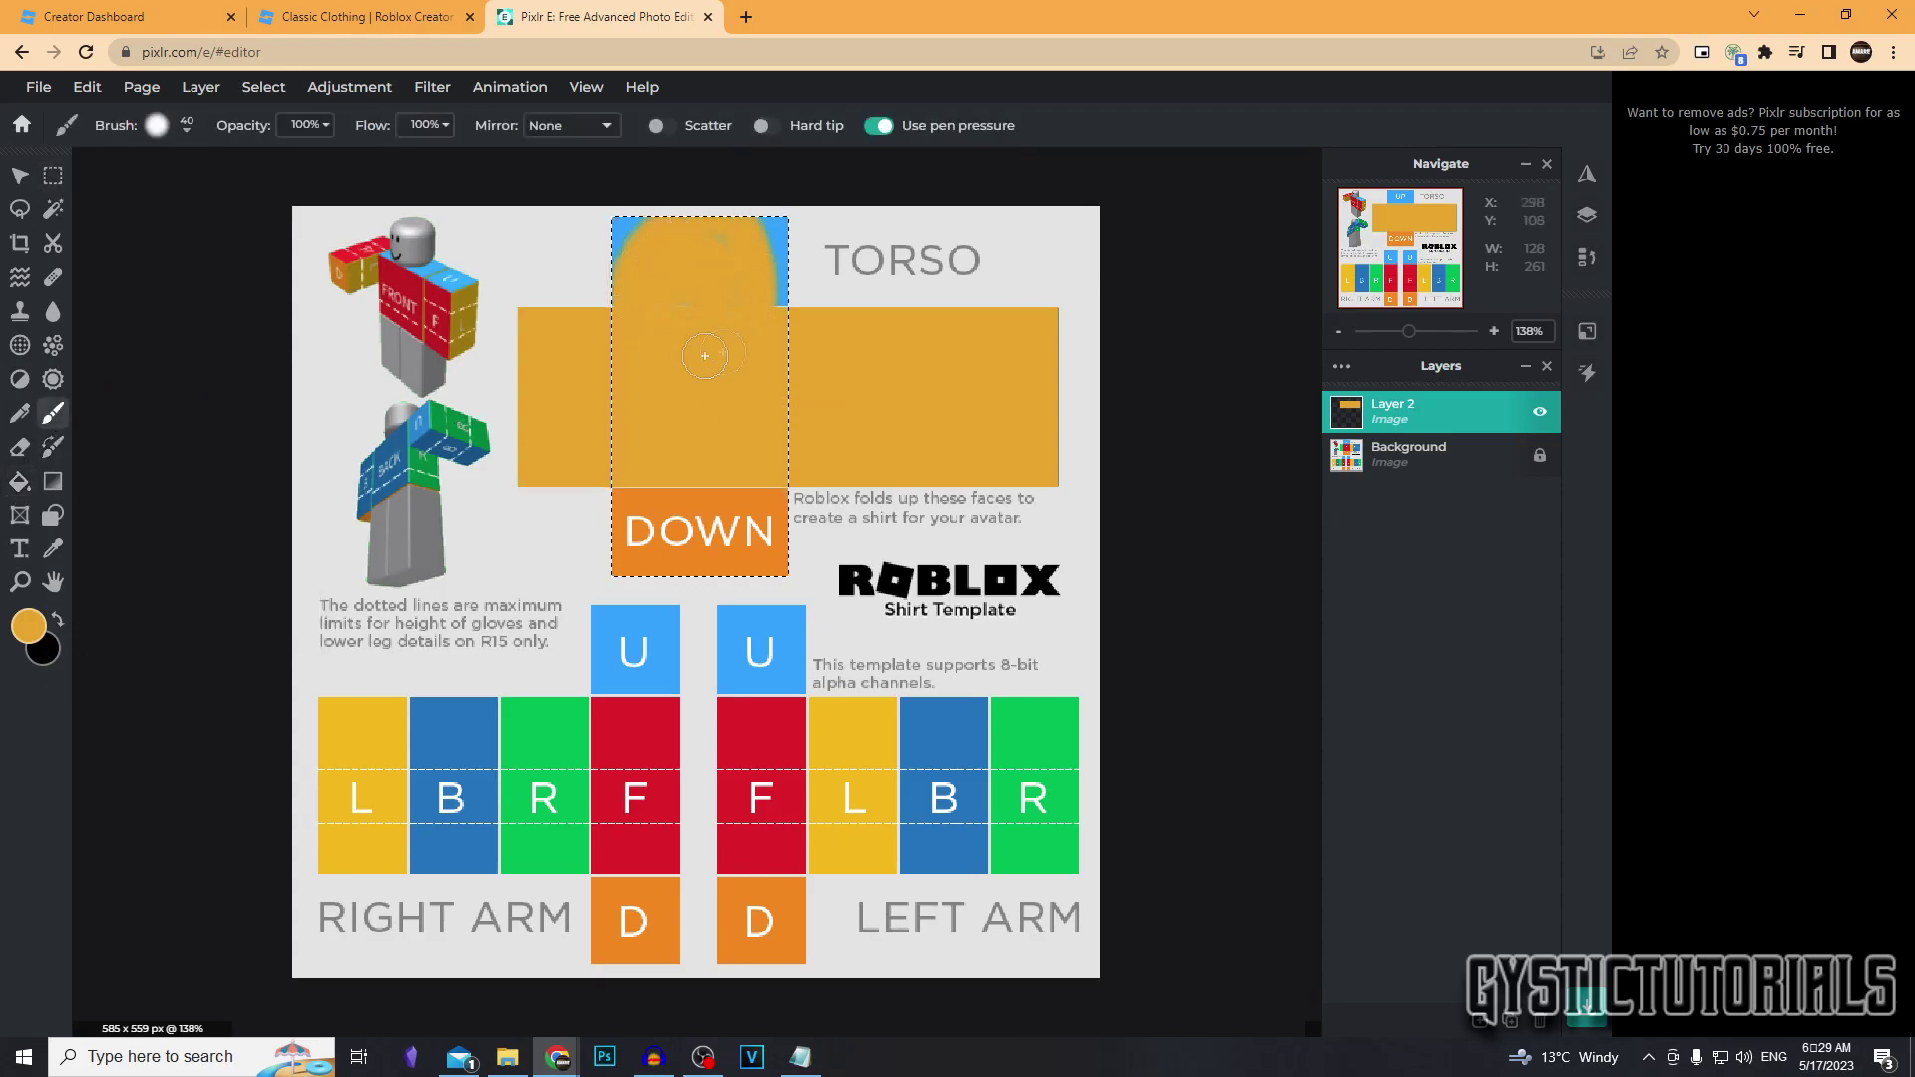
pyautogui.moveTo(656, 546); pyautogui.dragTo(766, 521)
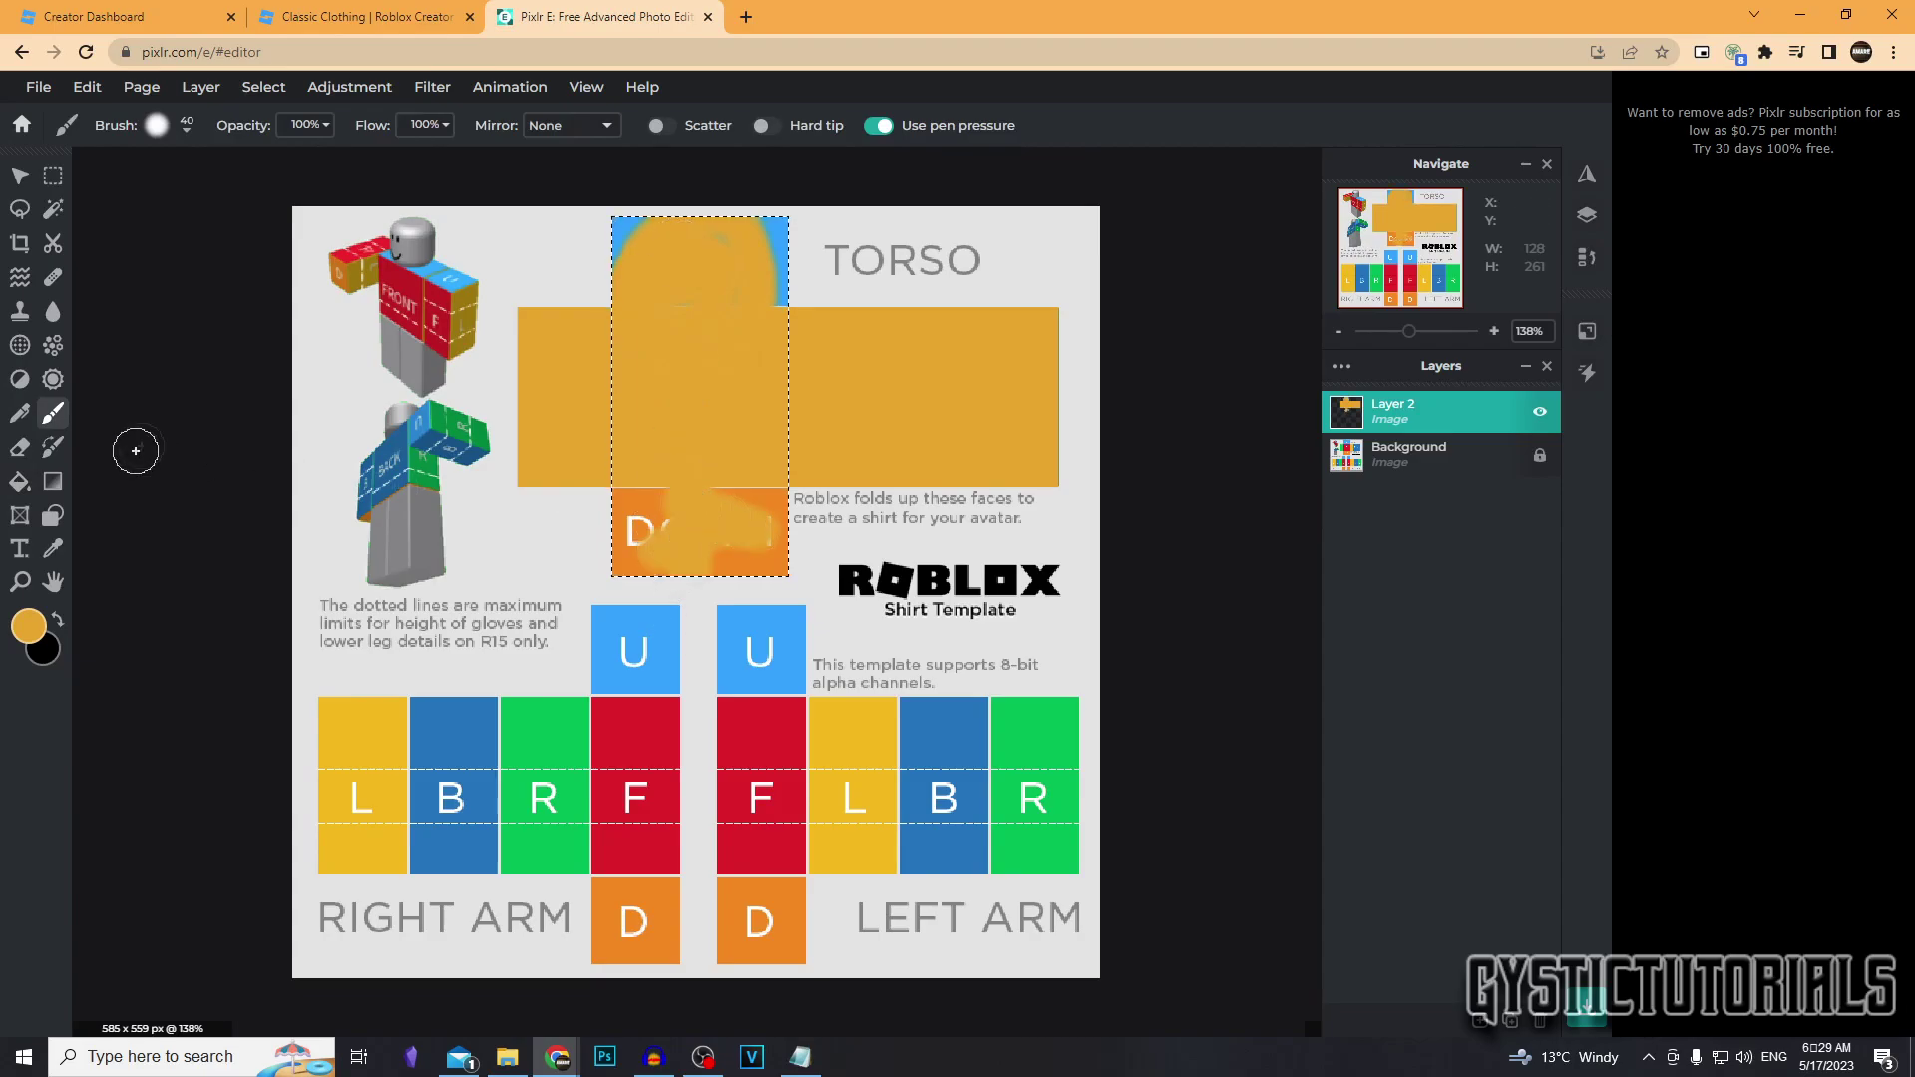
# Bucket-fill the torso column solid orange, undoing one bad fill
pyautogui.click(20, 484)
pyautogui.click(645, 314)
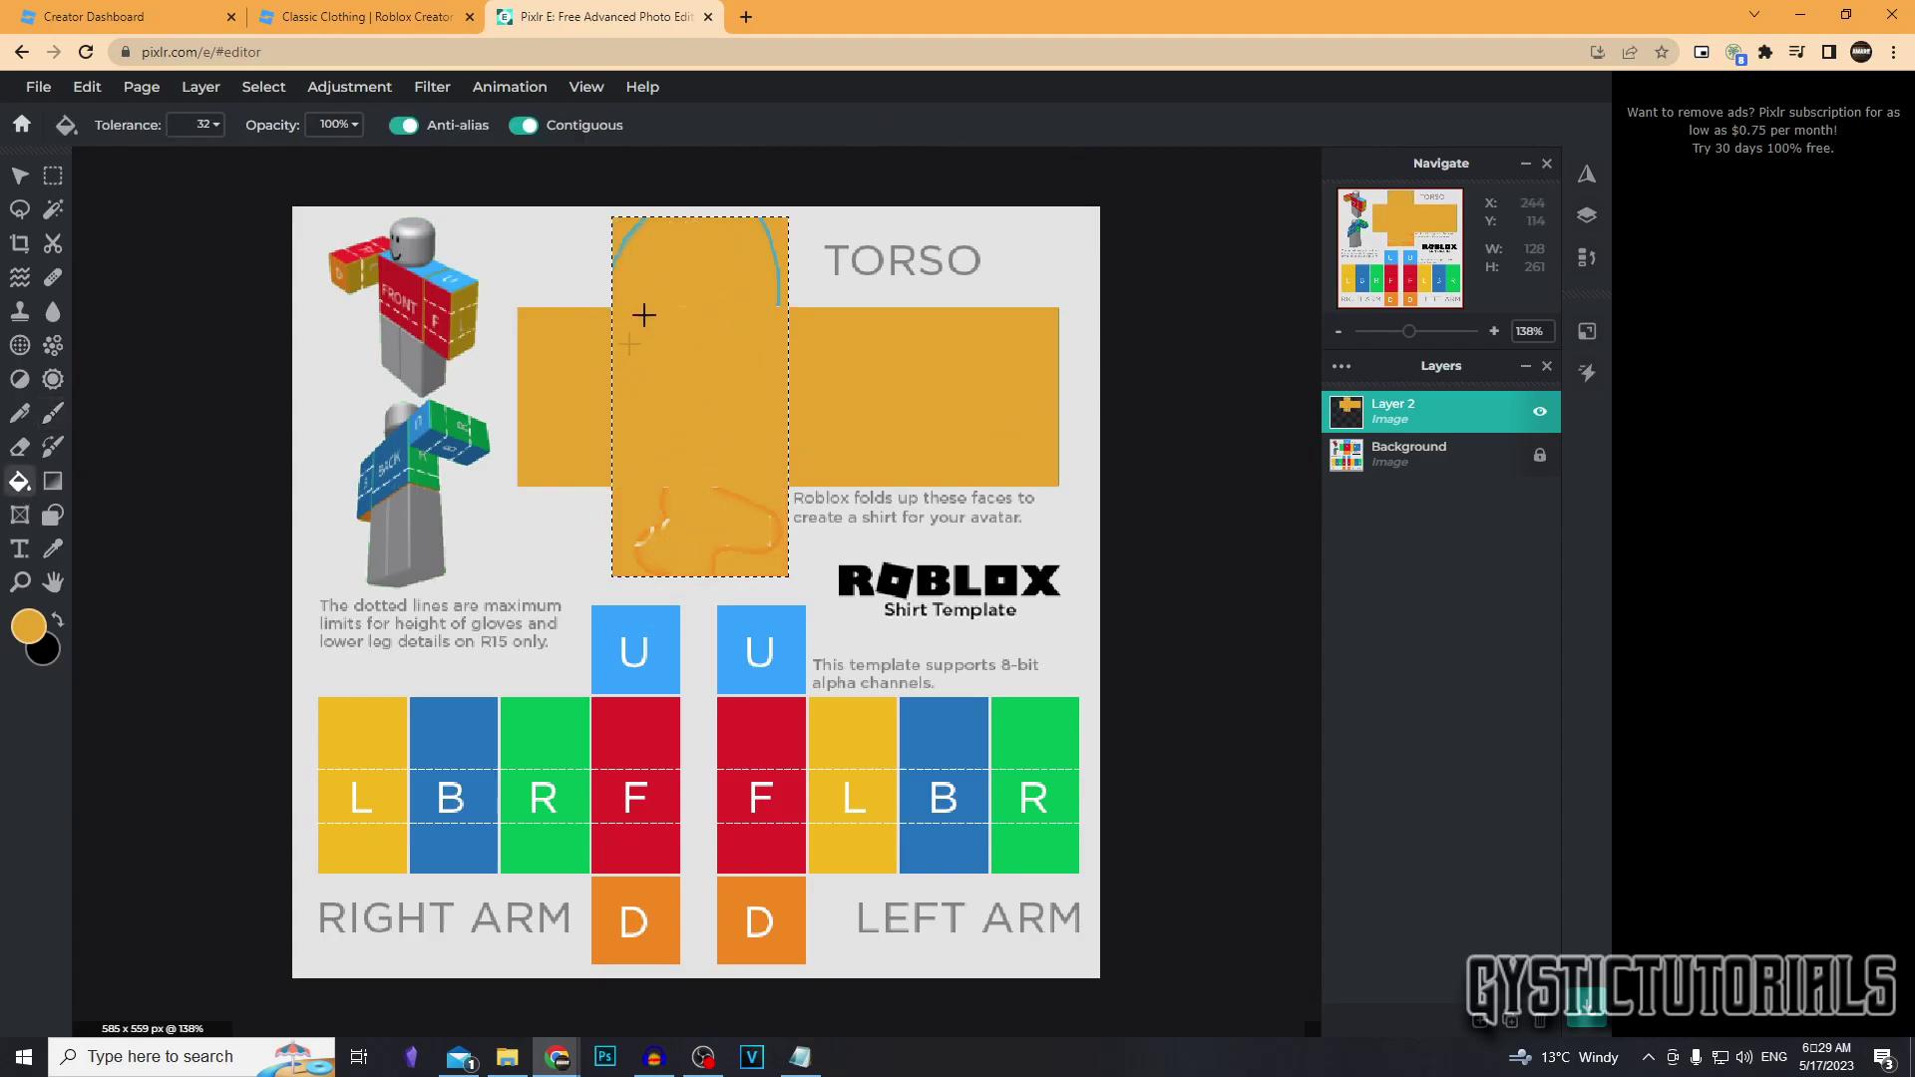
pyautogui.click(87, 88)
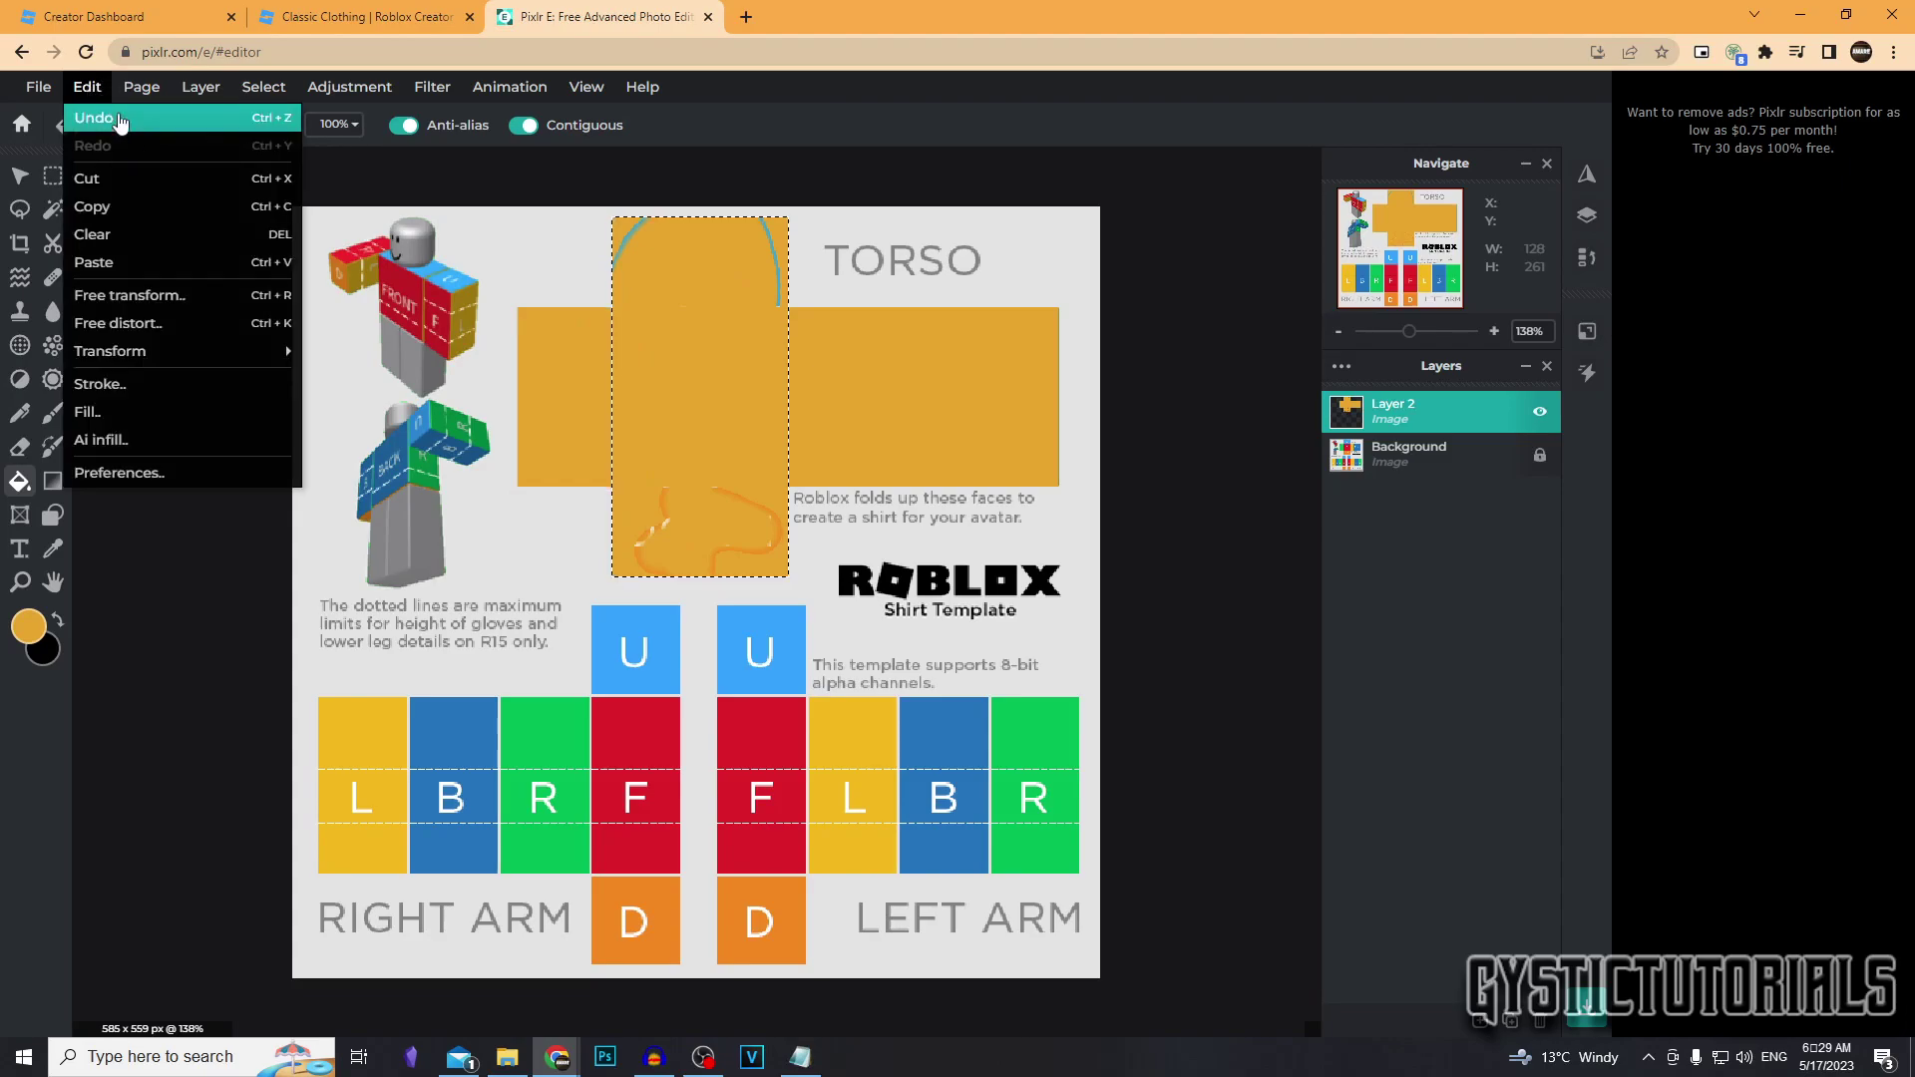
pyautogui.click(132, 119)
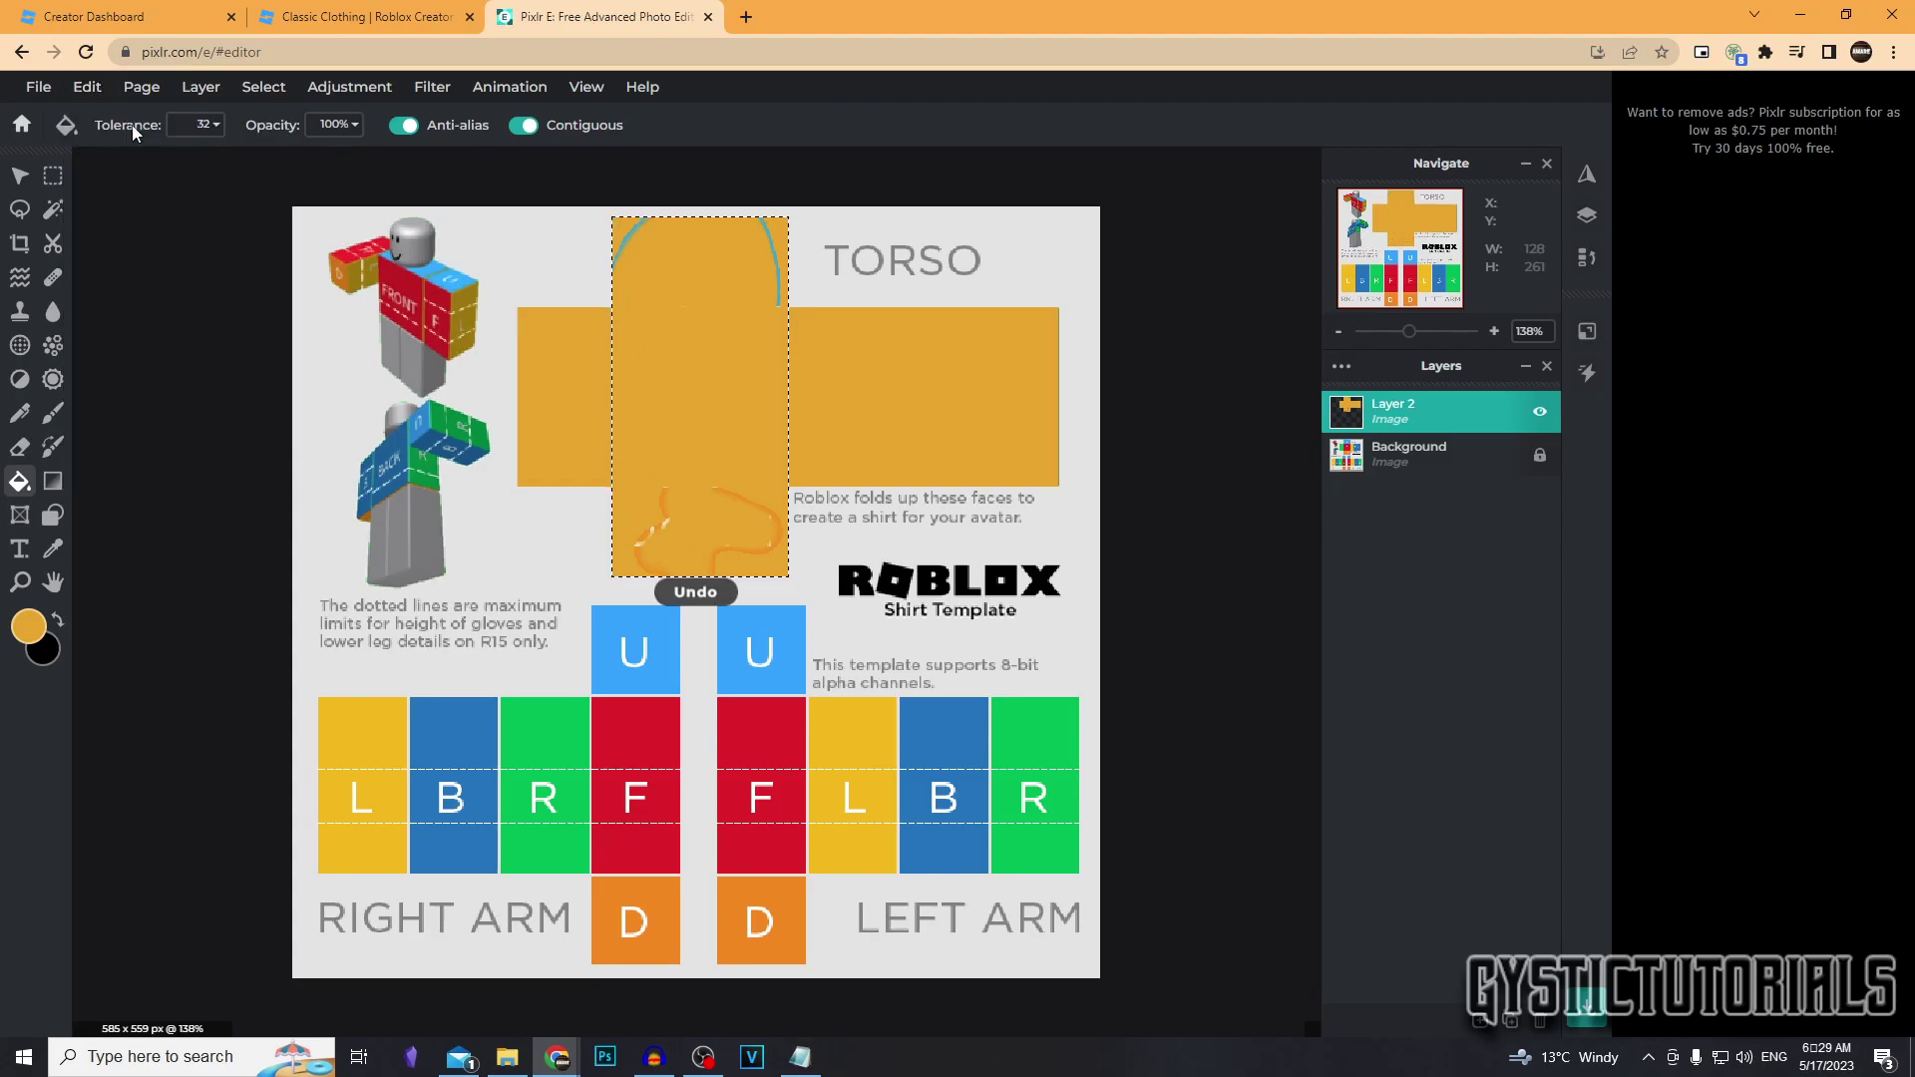
pyautogui.click(724, 257)
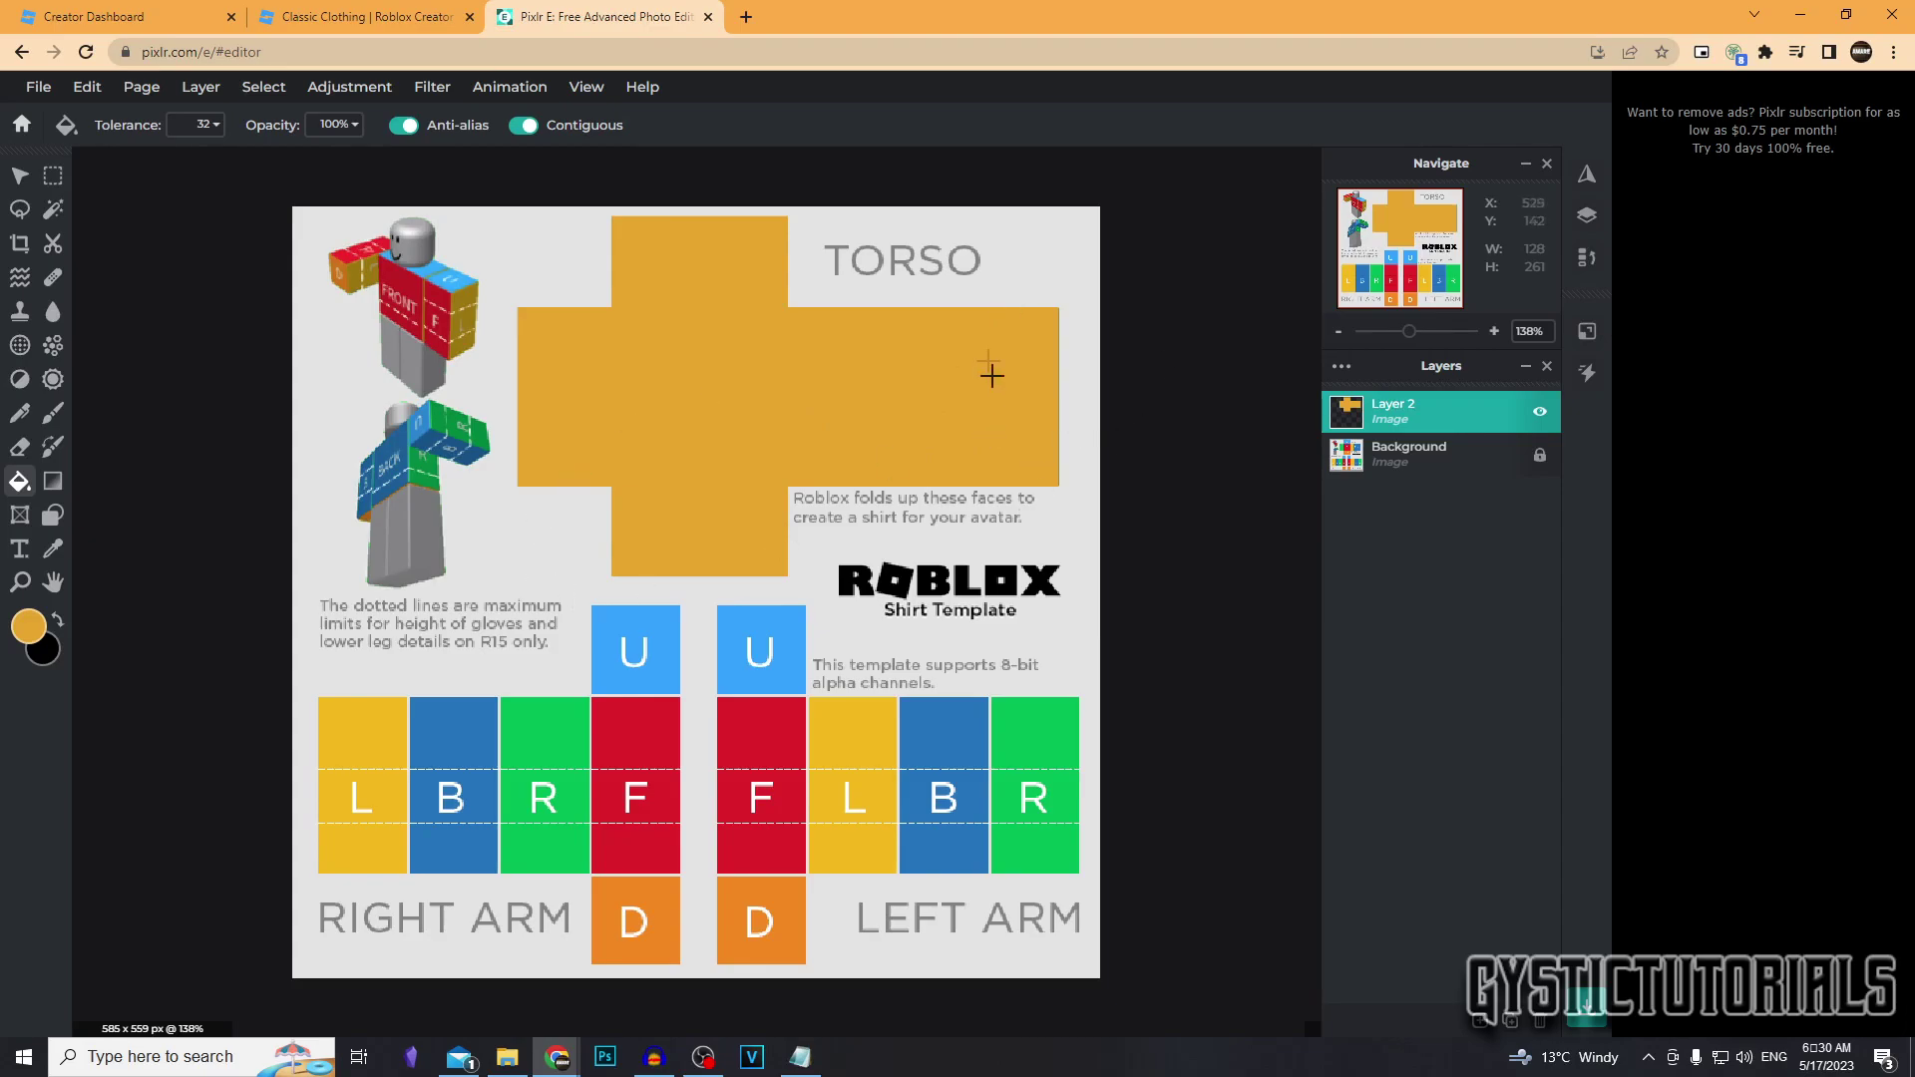
pyautogui.press('v')
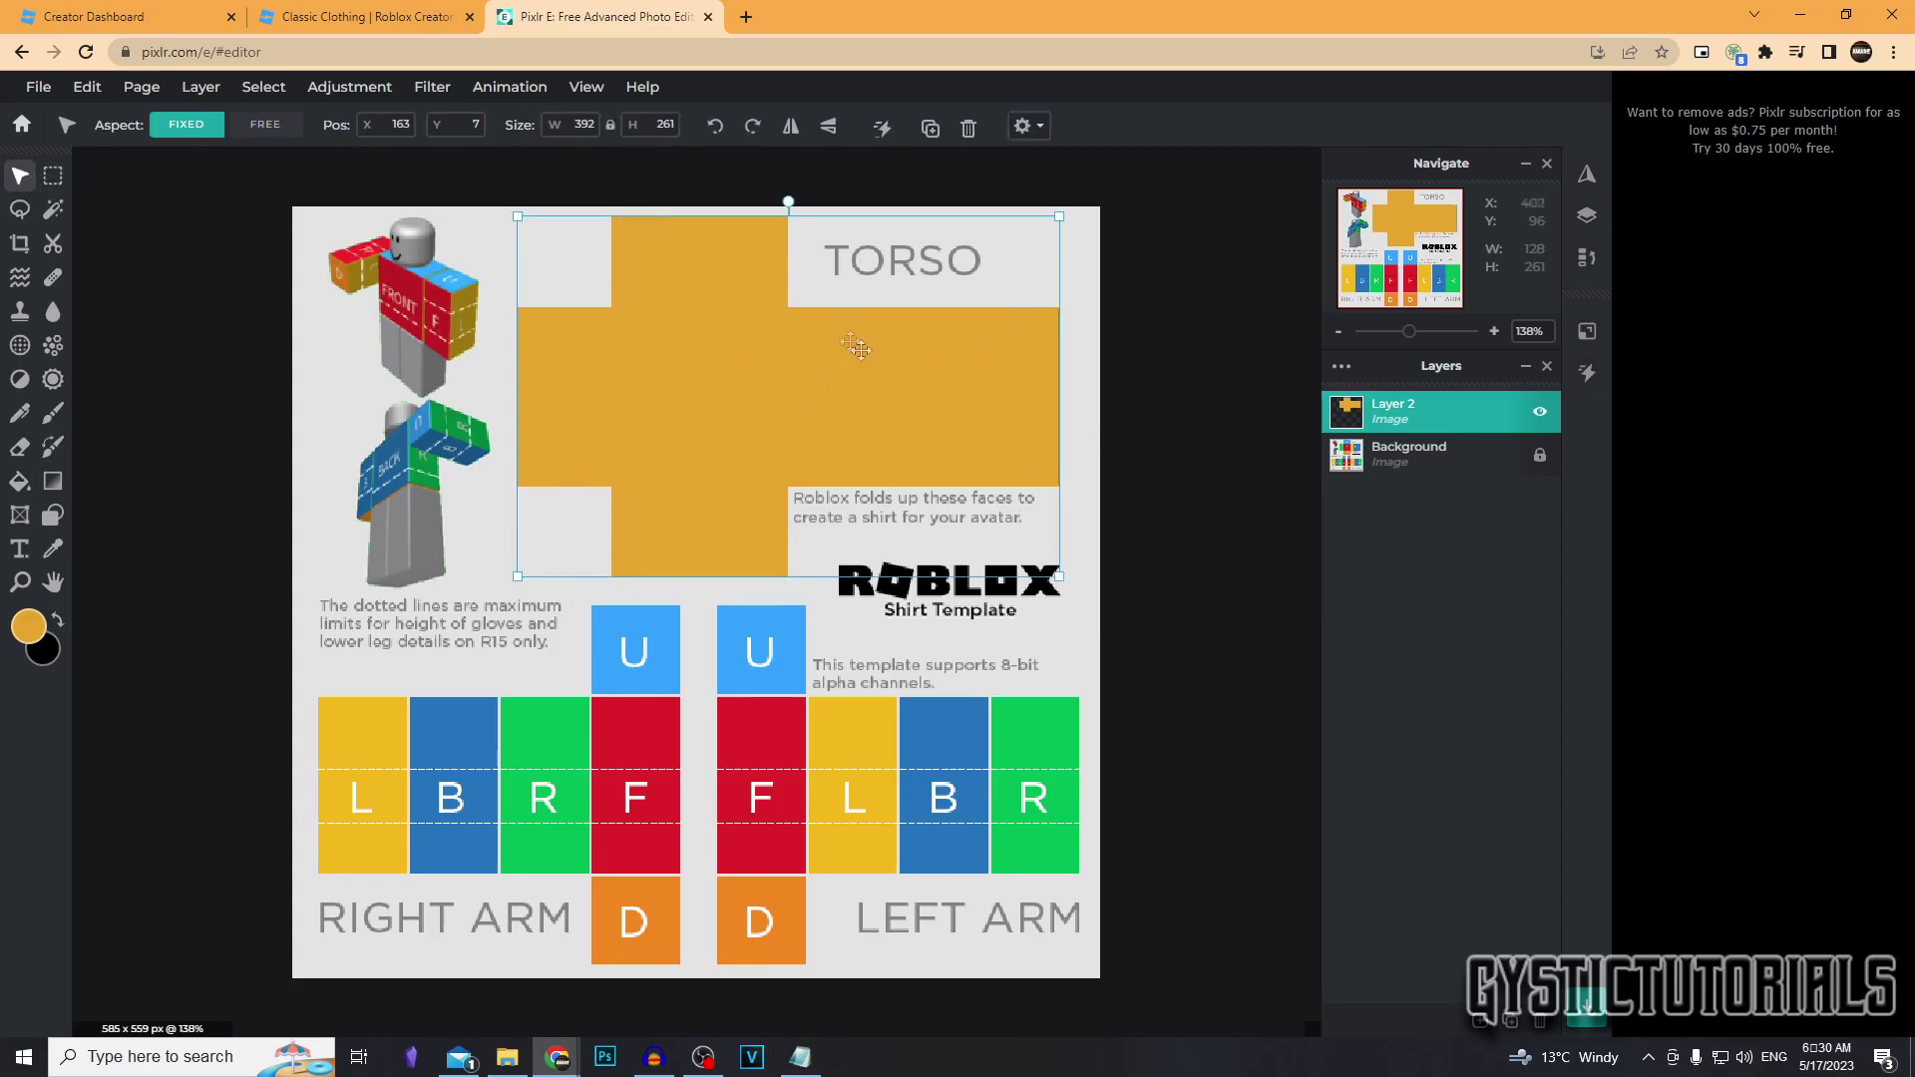
# Enlarge the orange torso layer slightly and add an empty Layer 3 above the Background
pyautogui.moveTo(1060, 574); pyautogui.dragTo(1066, 580)
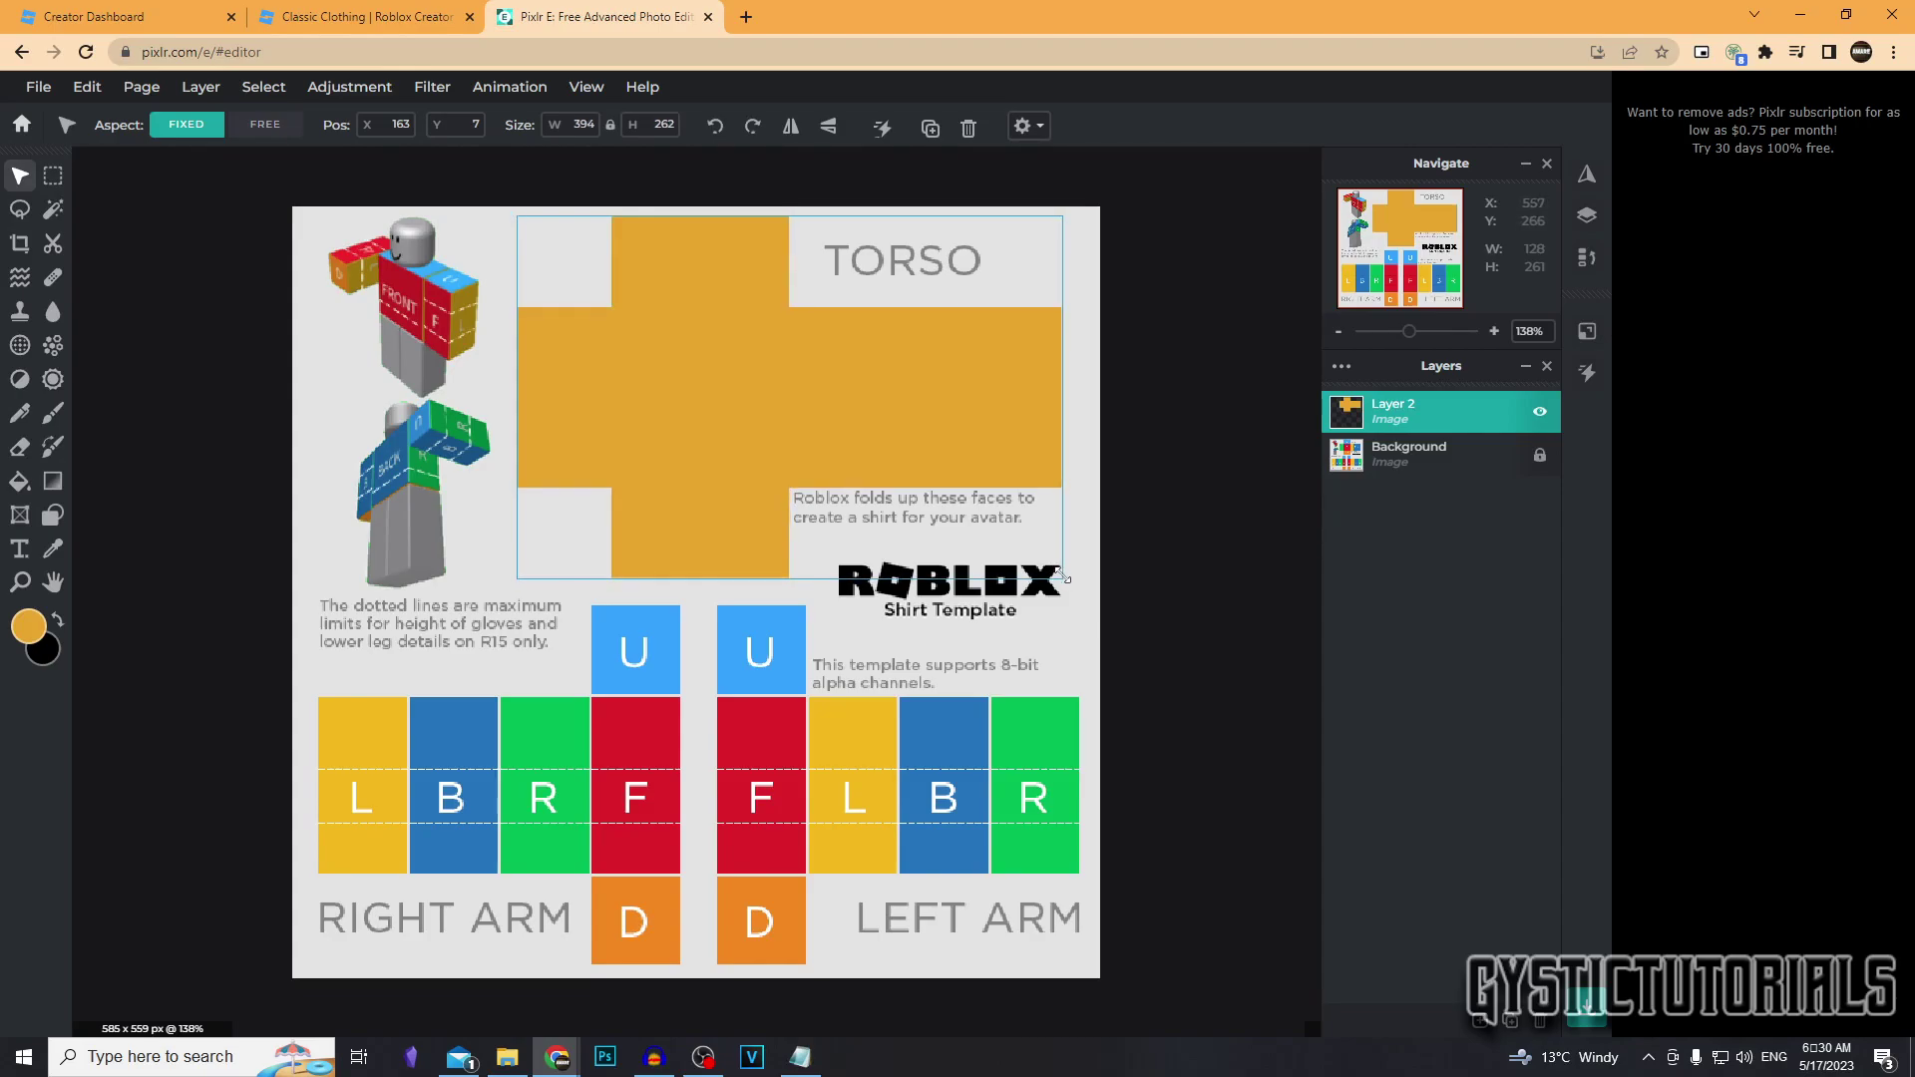
pyautogui.click(1065, 578)
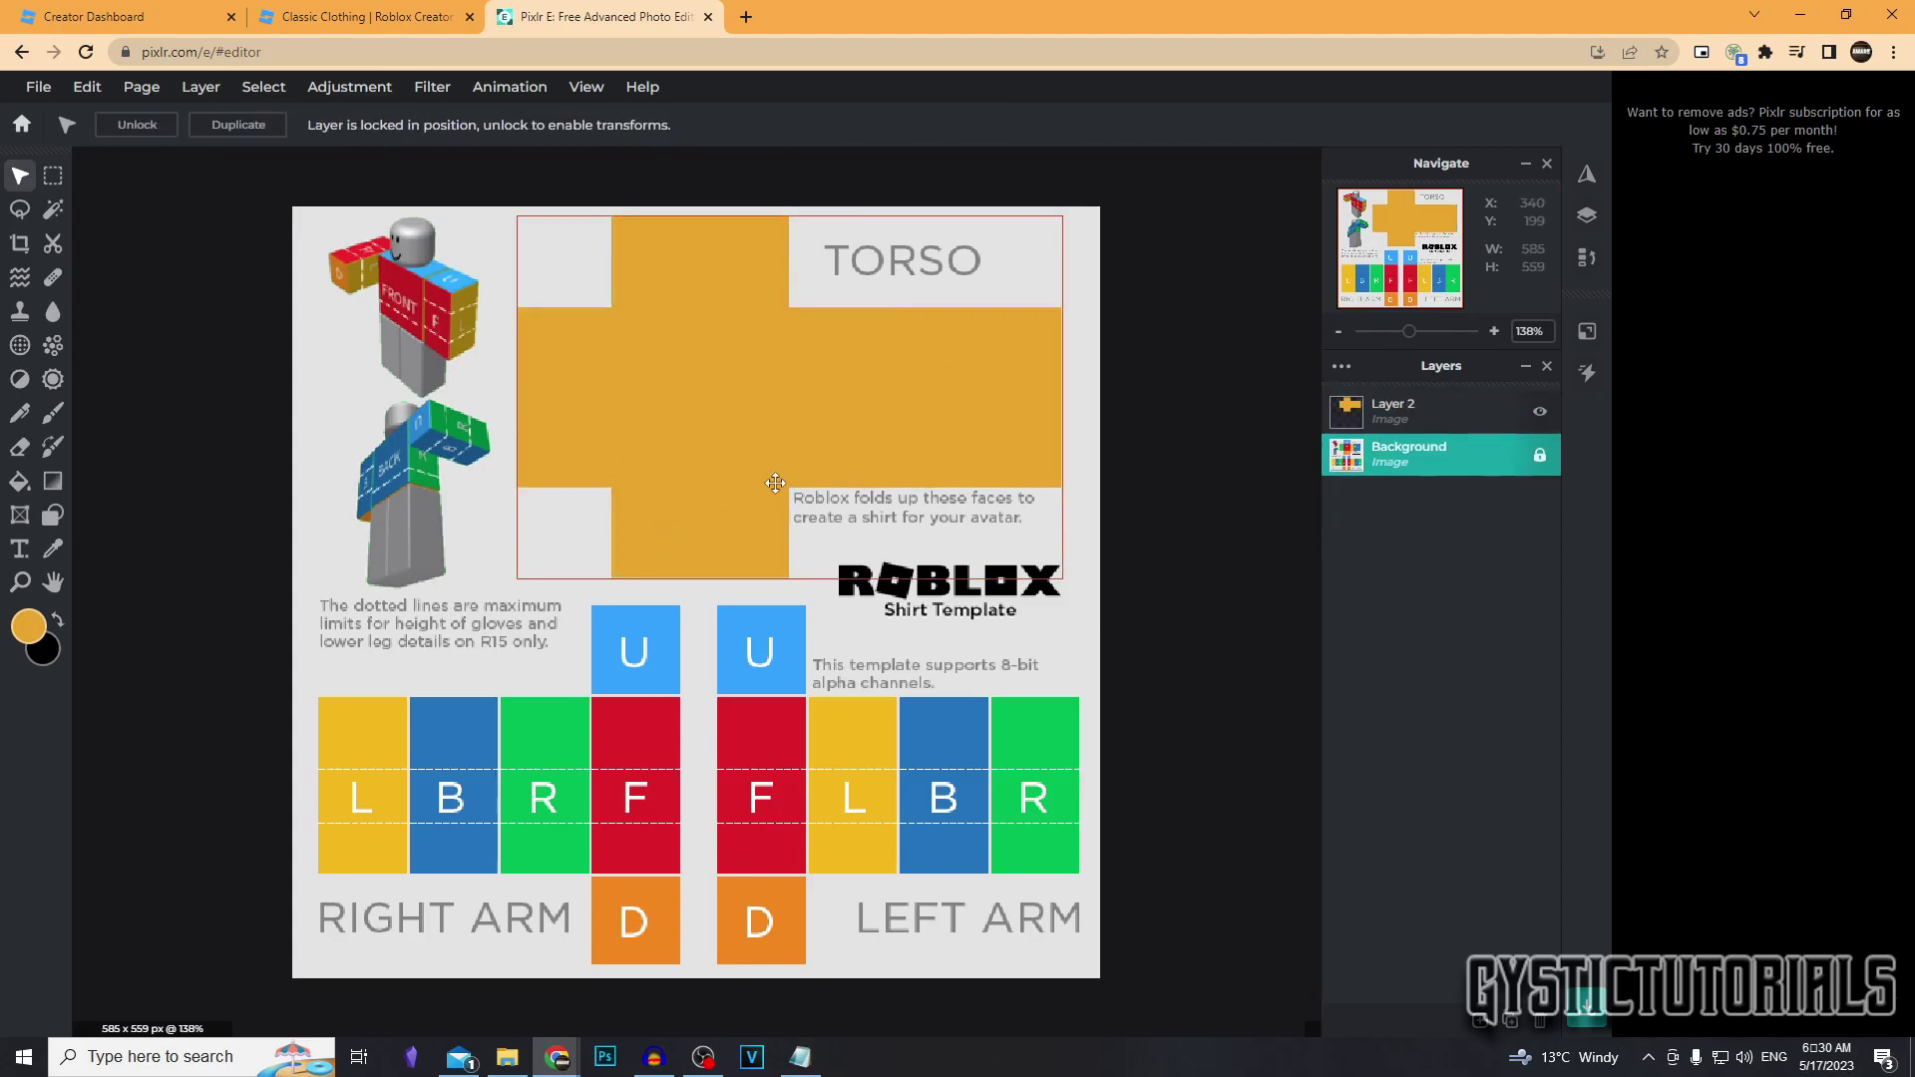
pyautogui.click(1480, 1023)
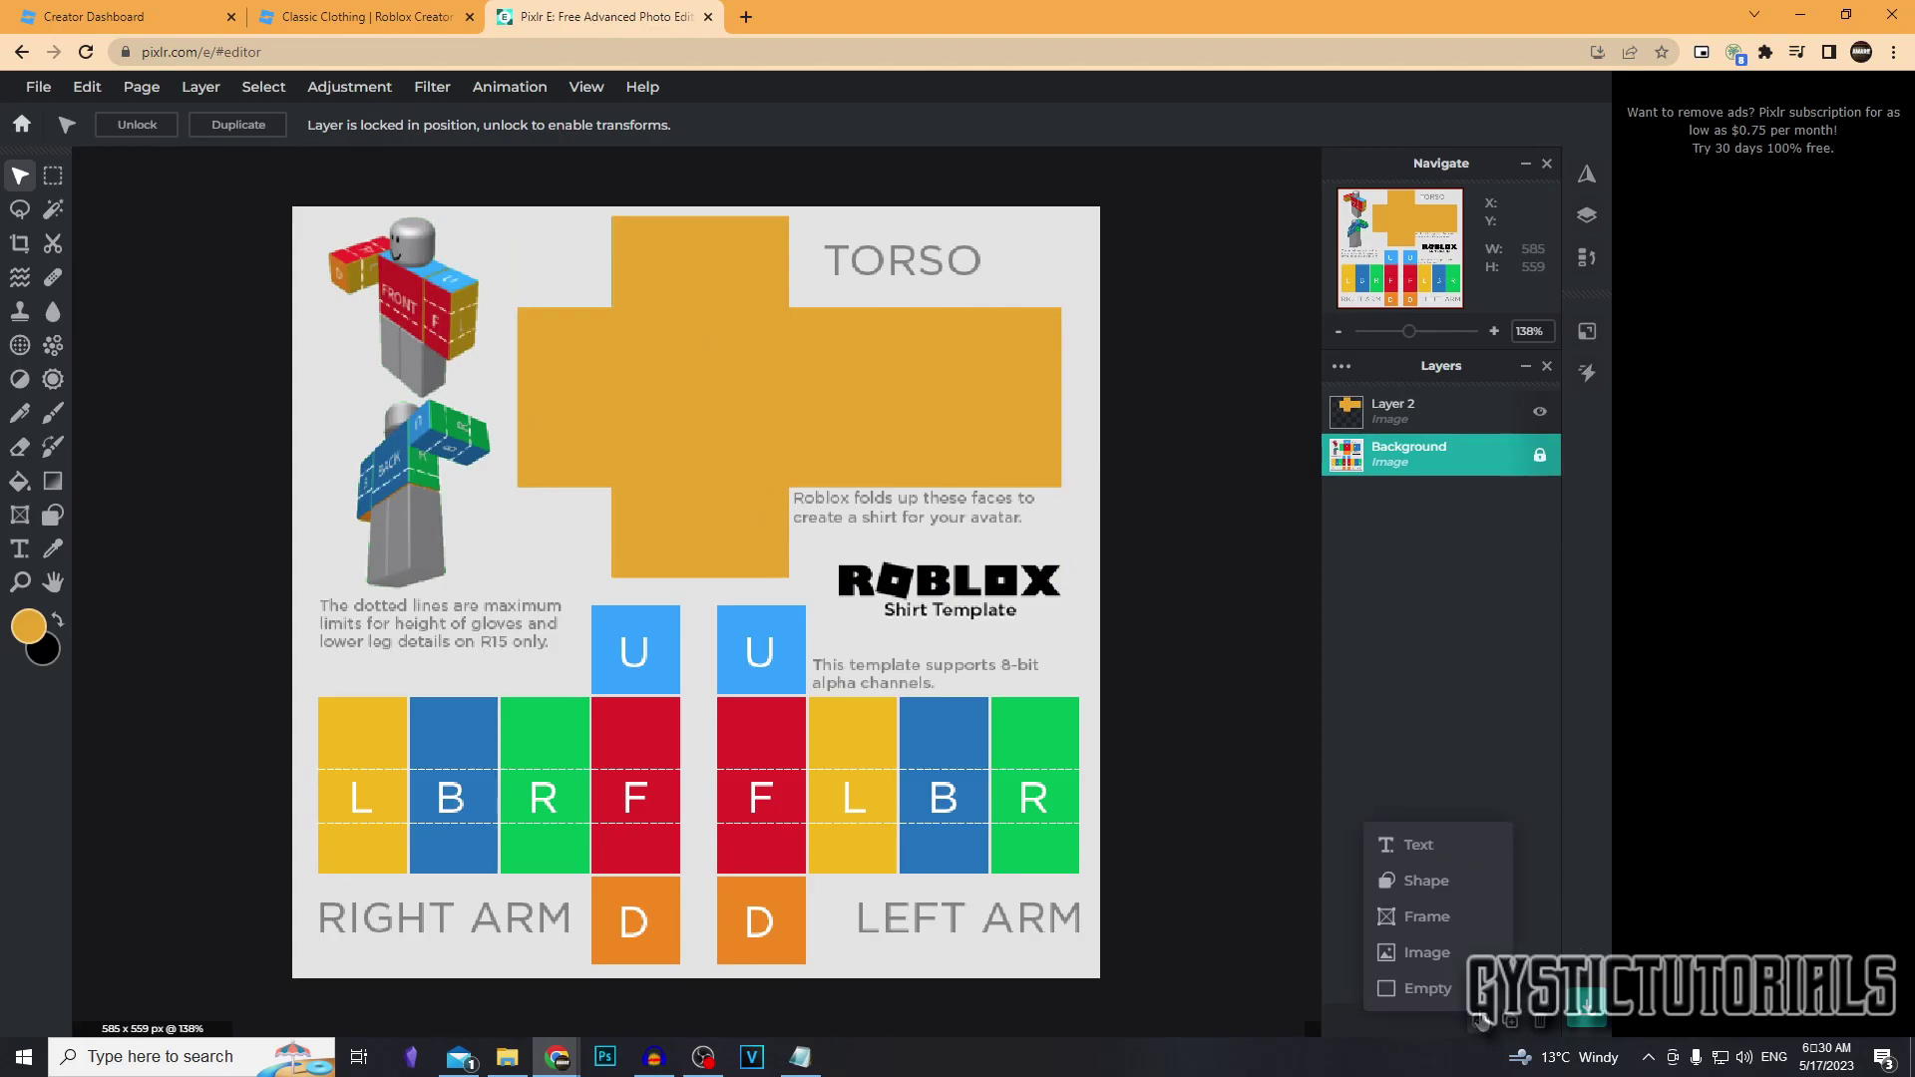
pyautogui.click(1423, 992)
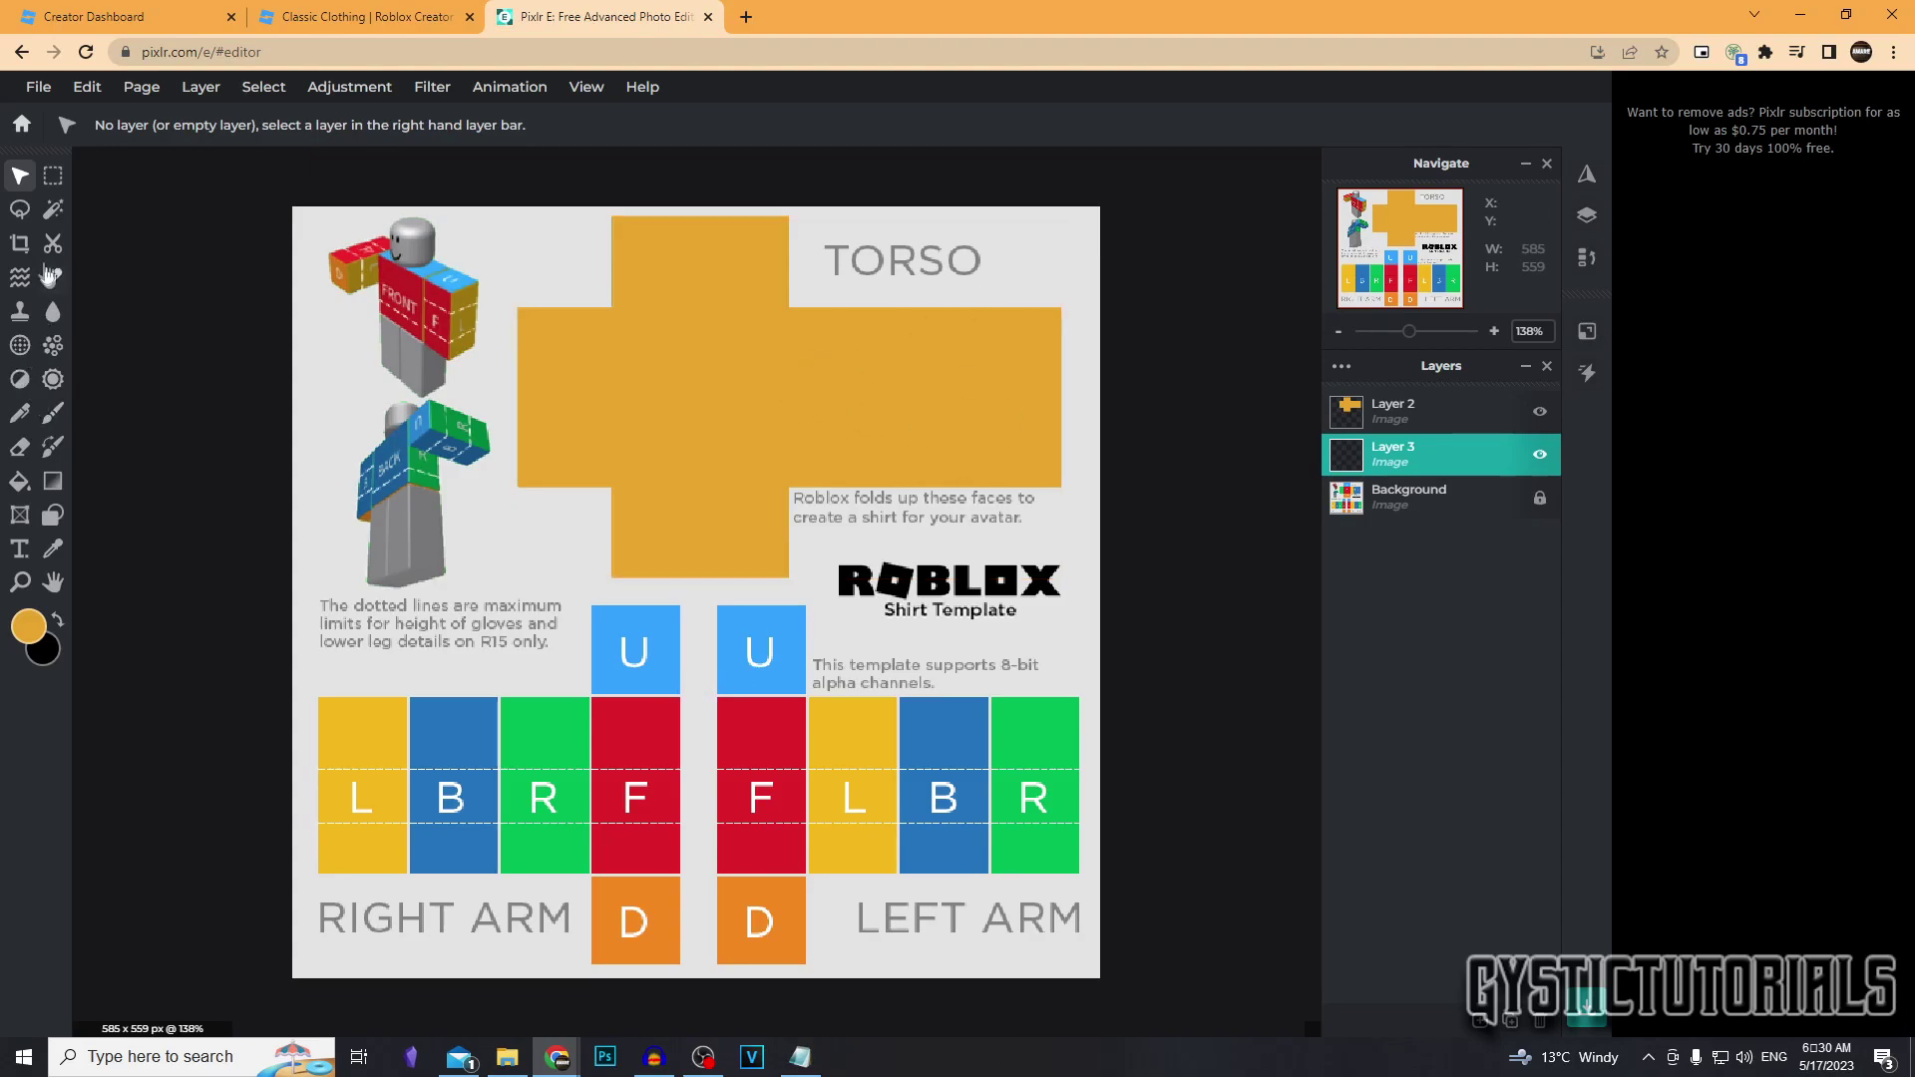
# Select the right arm's L, B, R and F faces and fill them mint green
pyautogui.click(53, 175)
pyautogui.moveTo(318, 696); pyautogui.dragTo(681, 872)
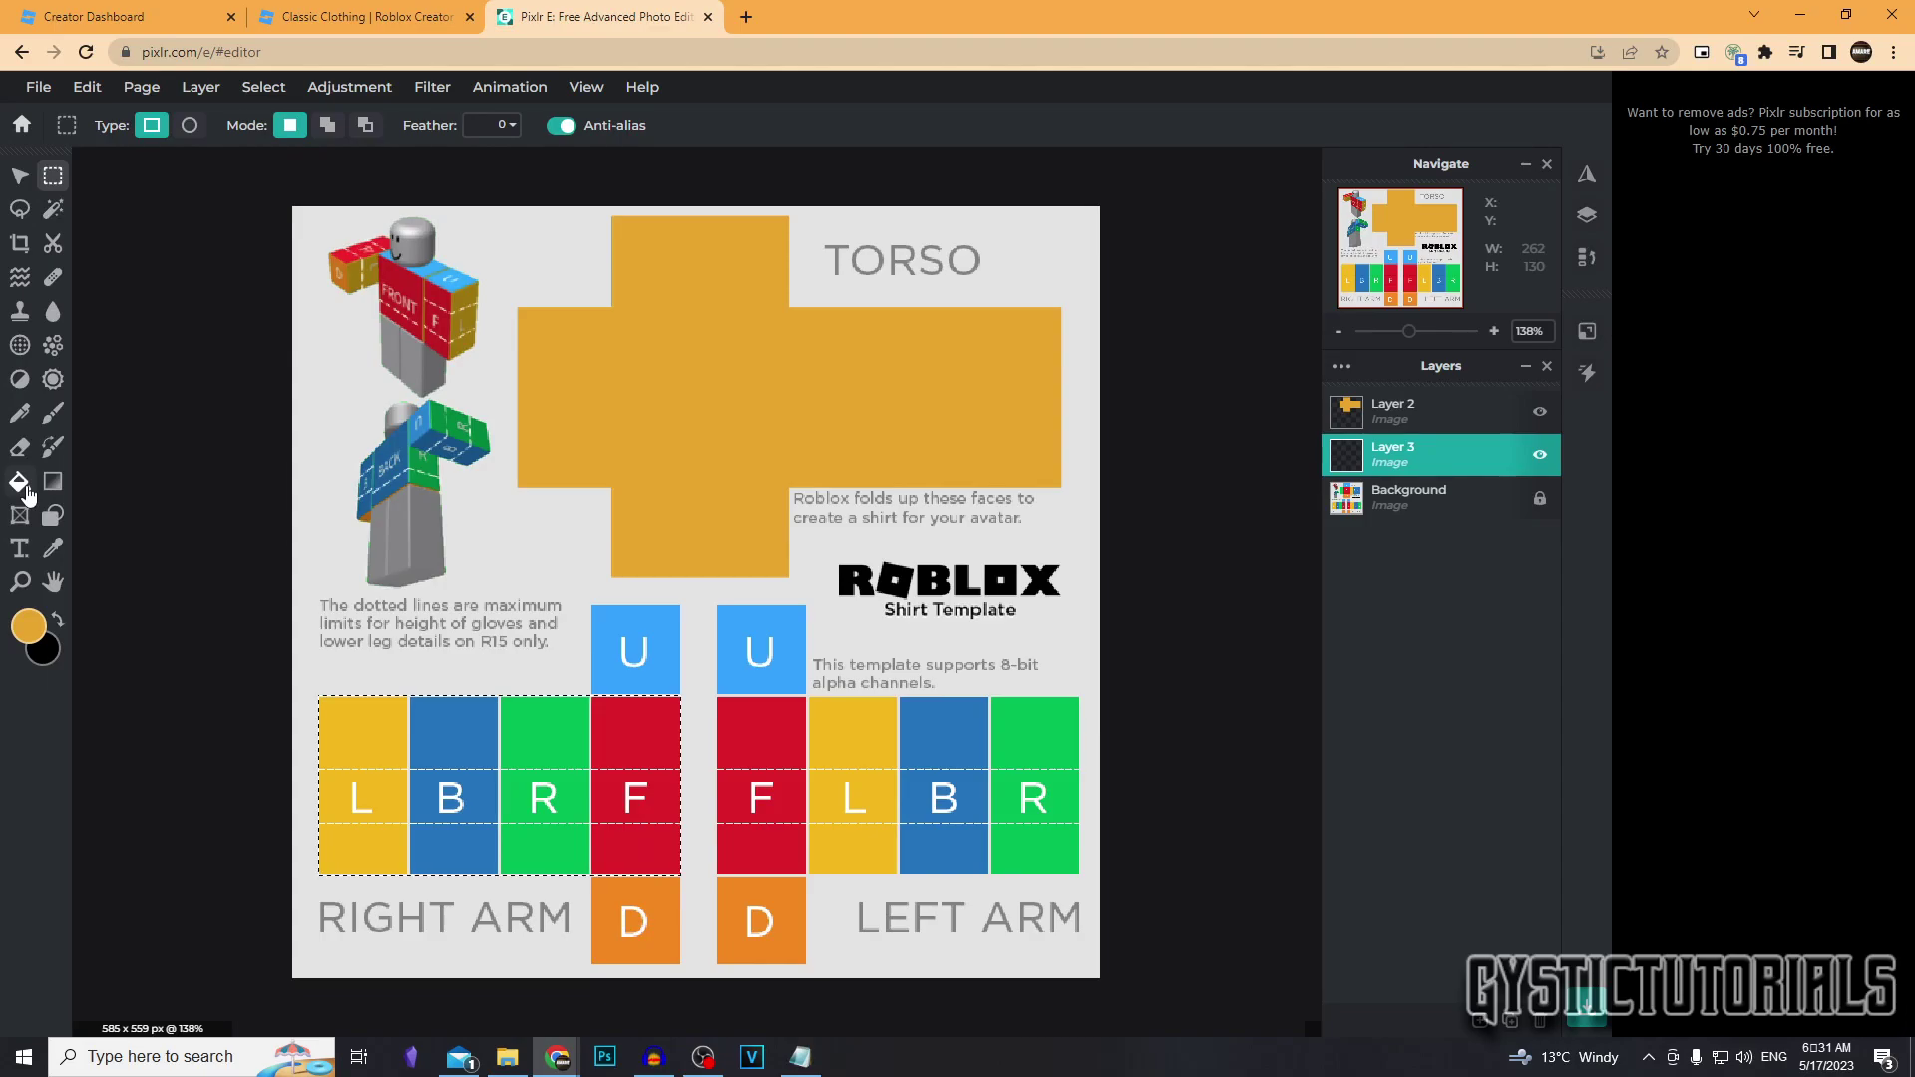
pyautogui.click(19, 482)
pyautogui.click(31, 629)
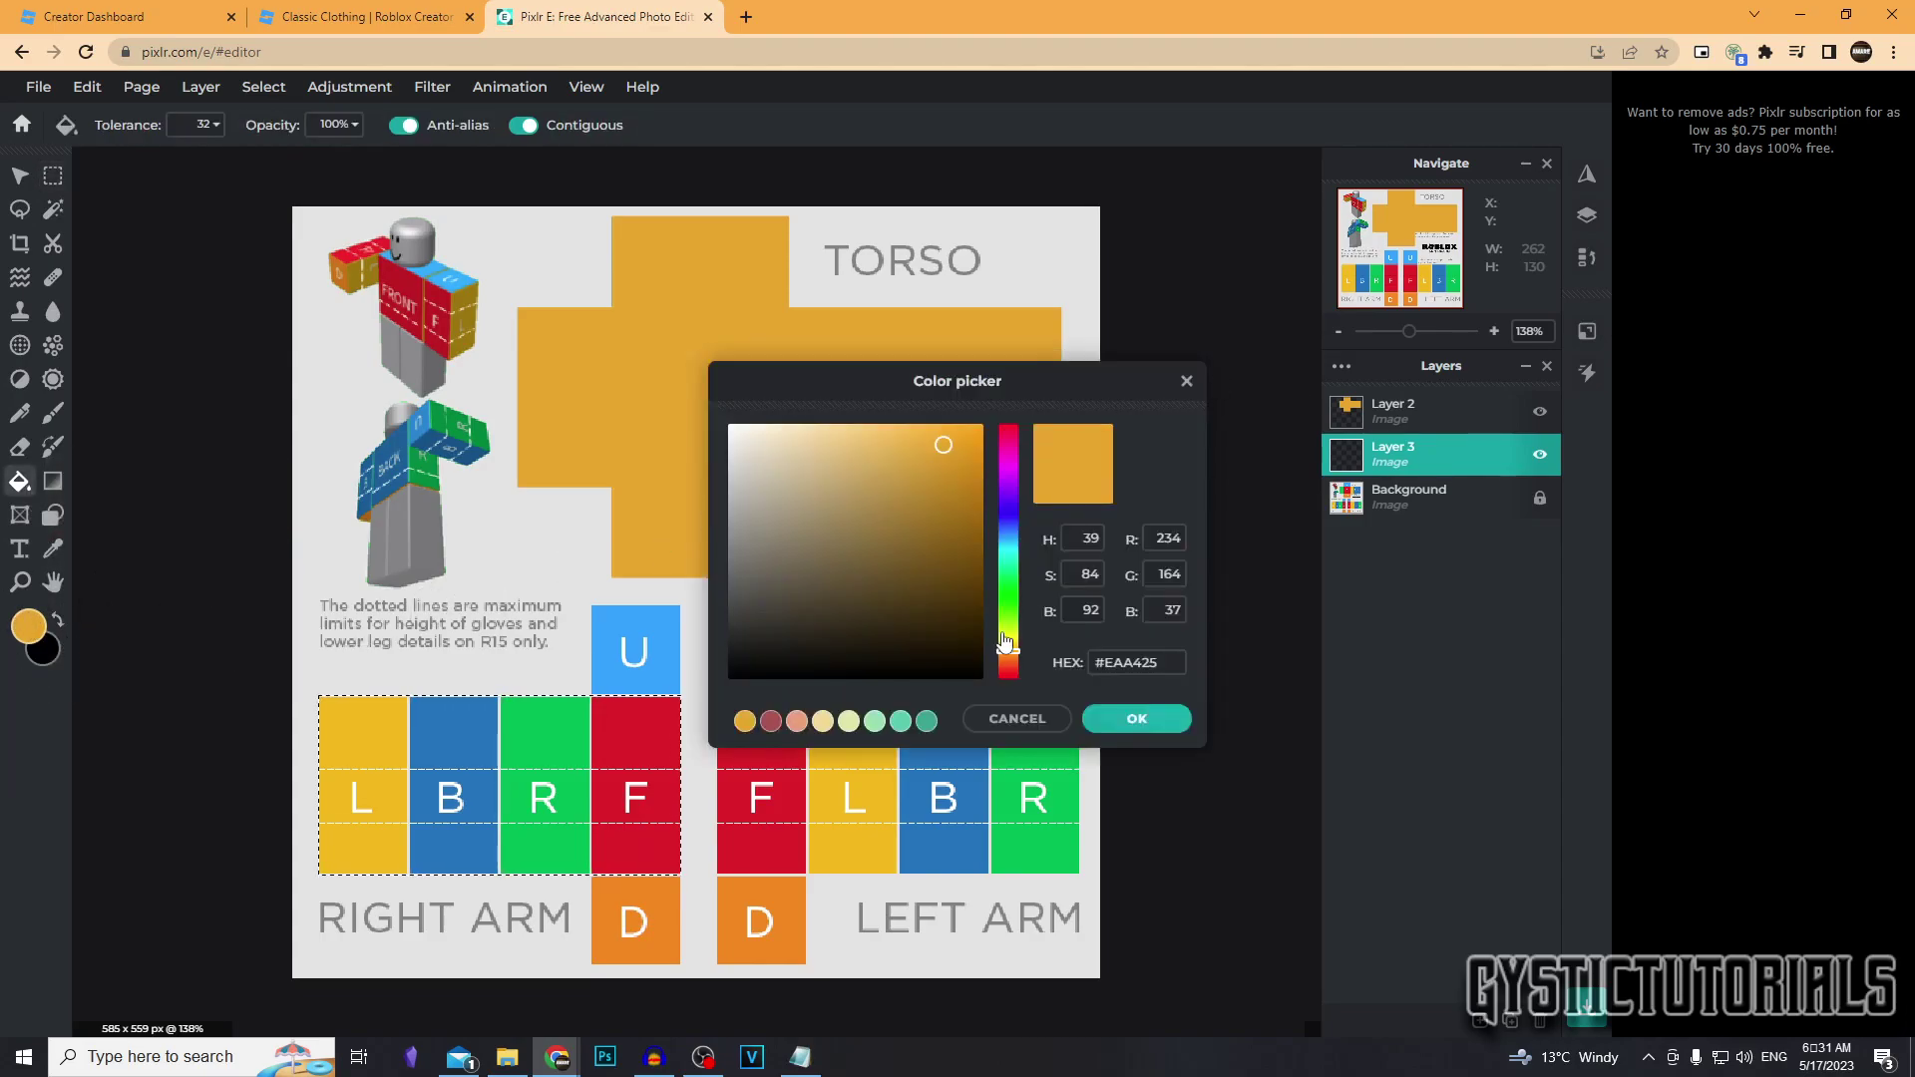
pyautogui.moveTo(1005, 646); pyautogui.dragTo(1007, 615)
pyautogui.click(926, 721)
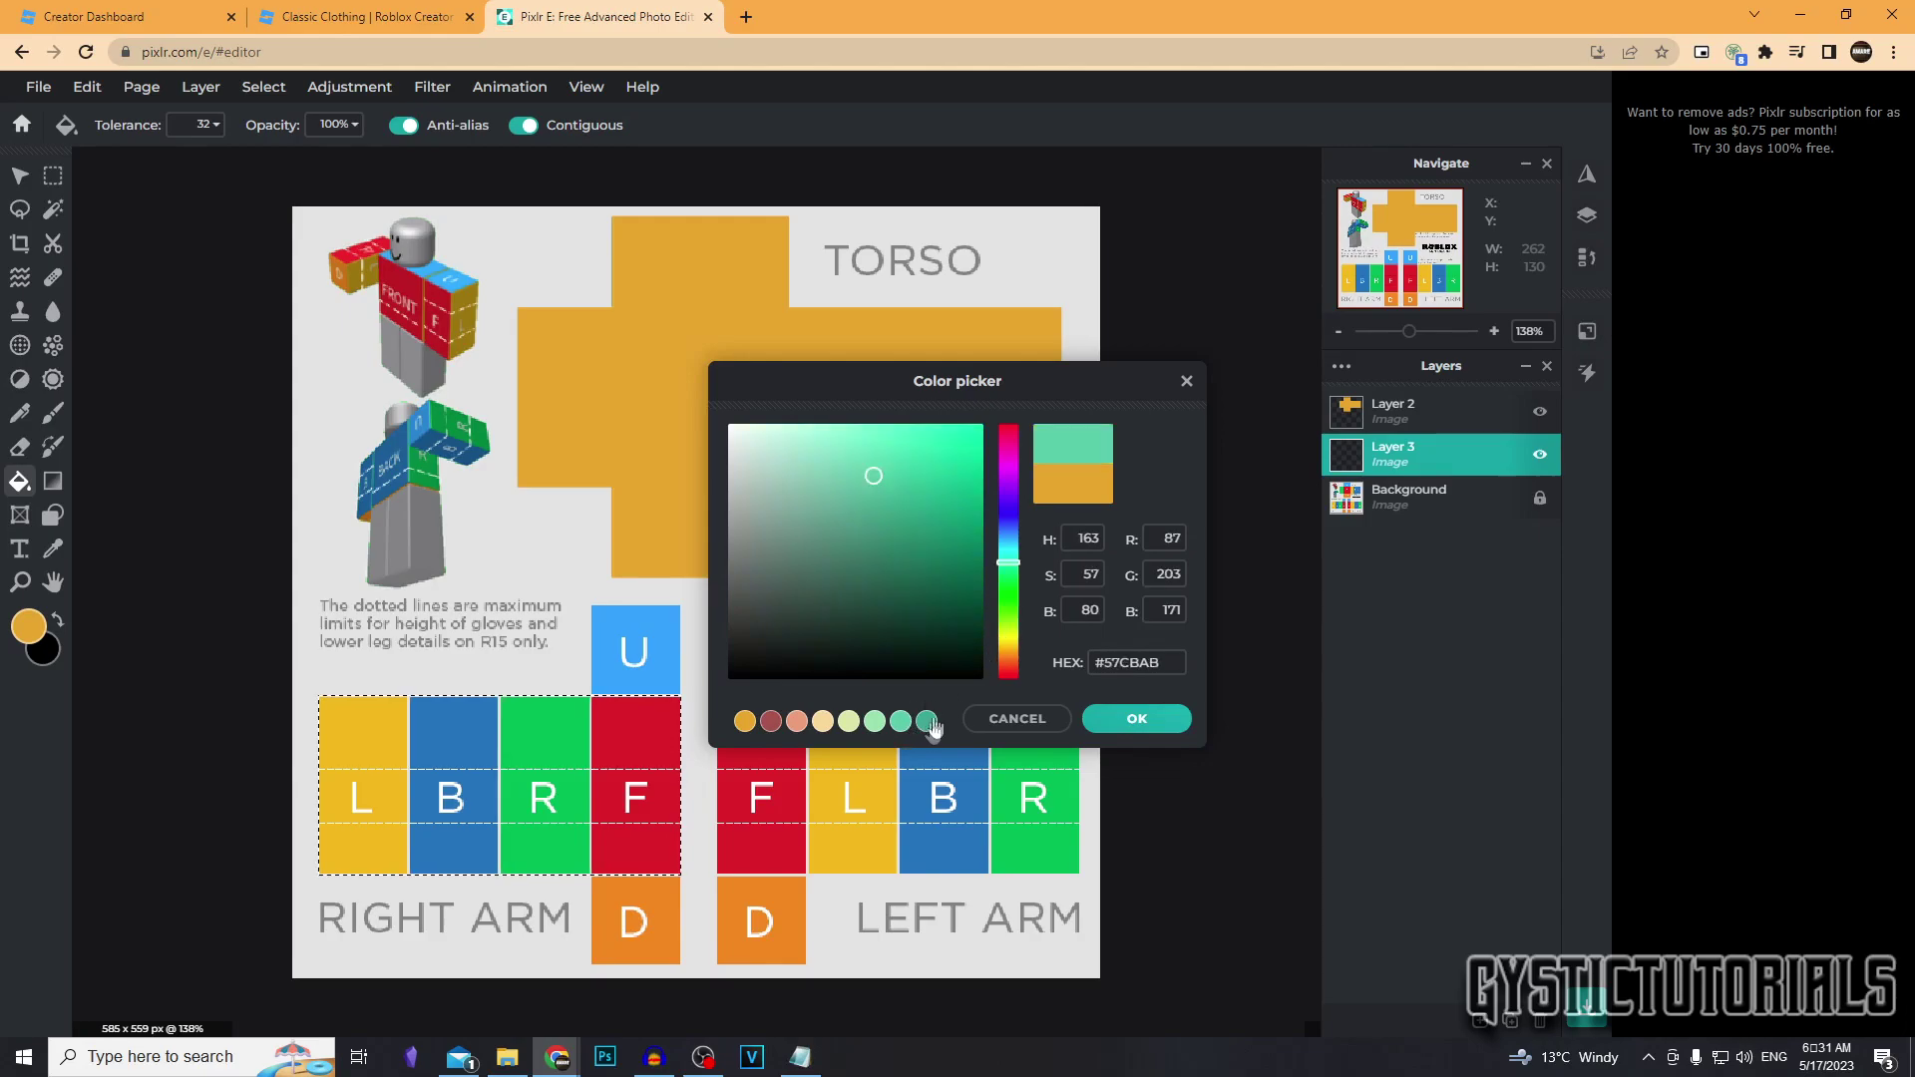
pyautogui.click(1136, 720)
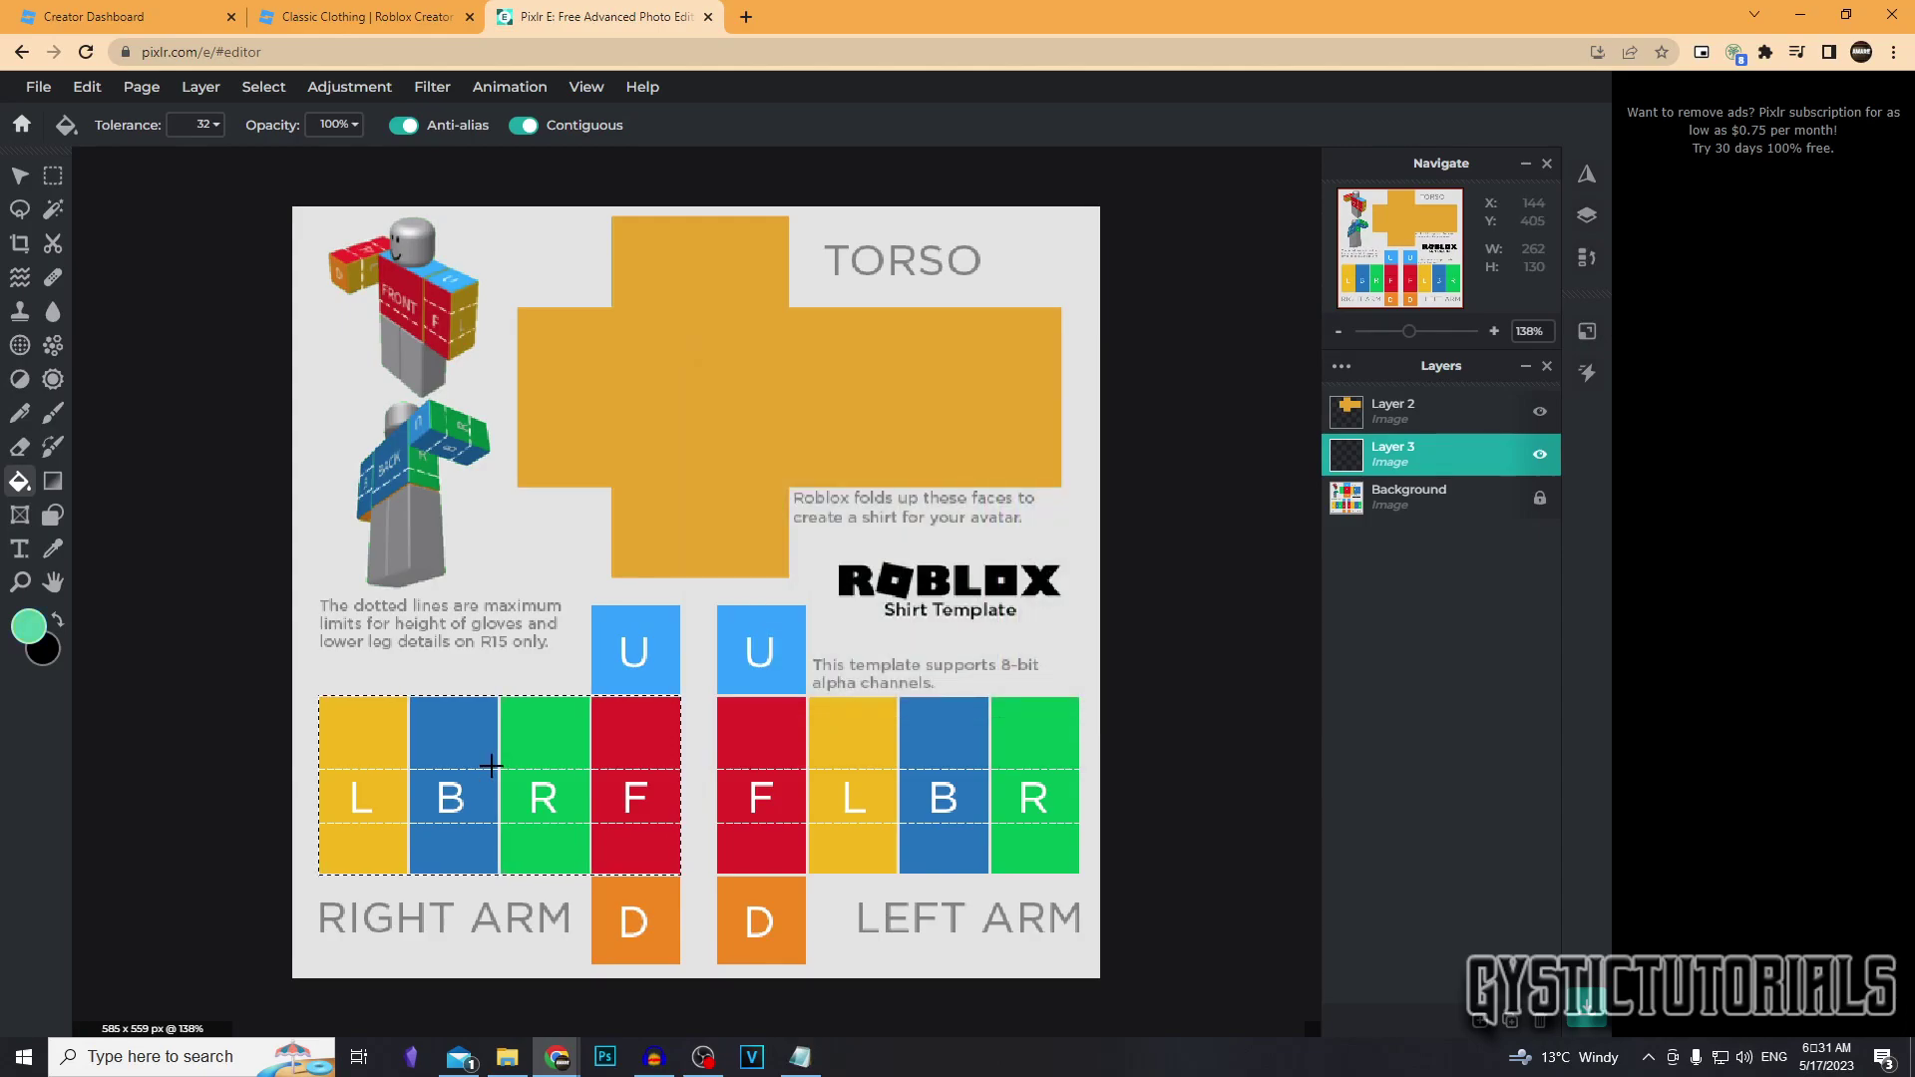
pyautogui.click(492, 766)
# Select the arm's U-to-D strip and fill it mint green too
pyautogui.hotkey('ctrl', 'd')
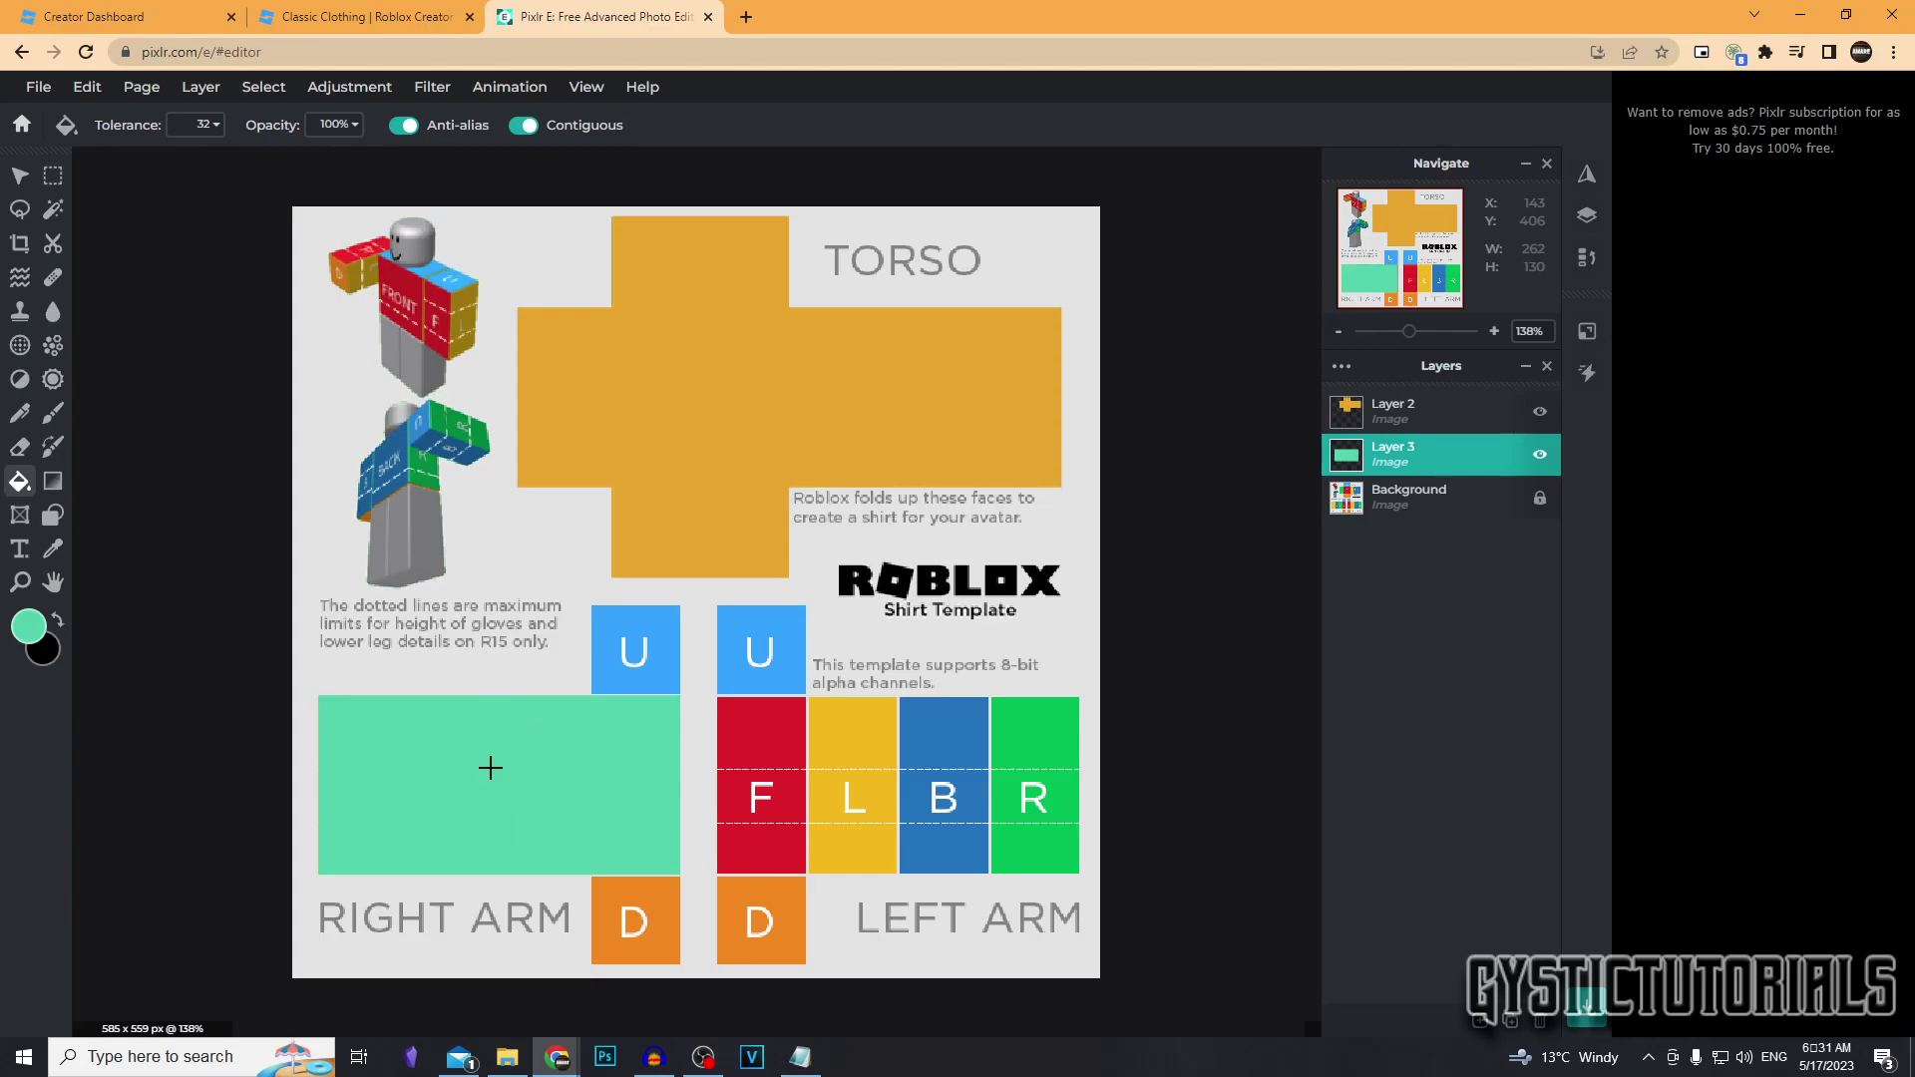
pyautogui.click(55, 181)
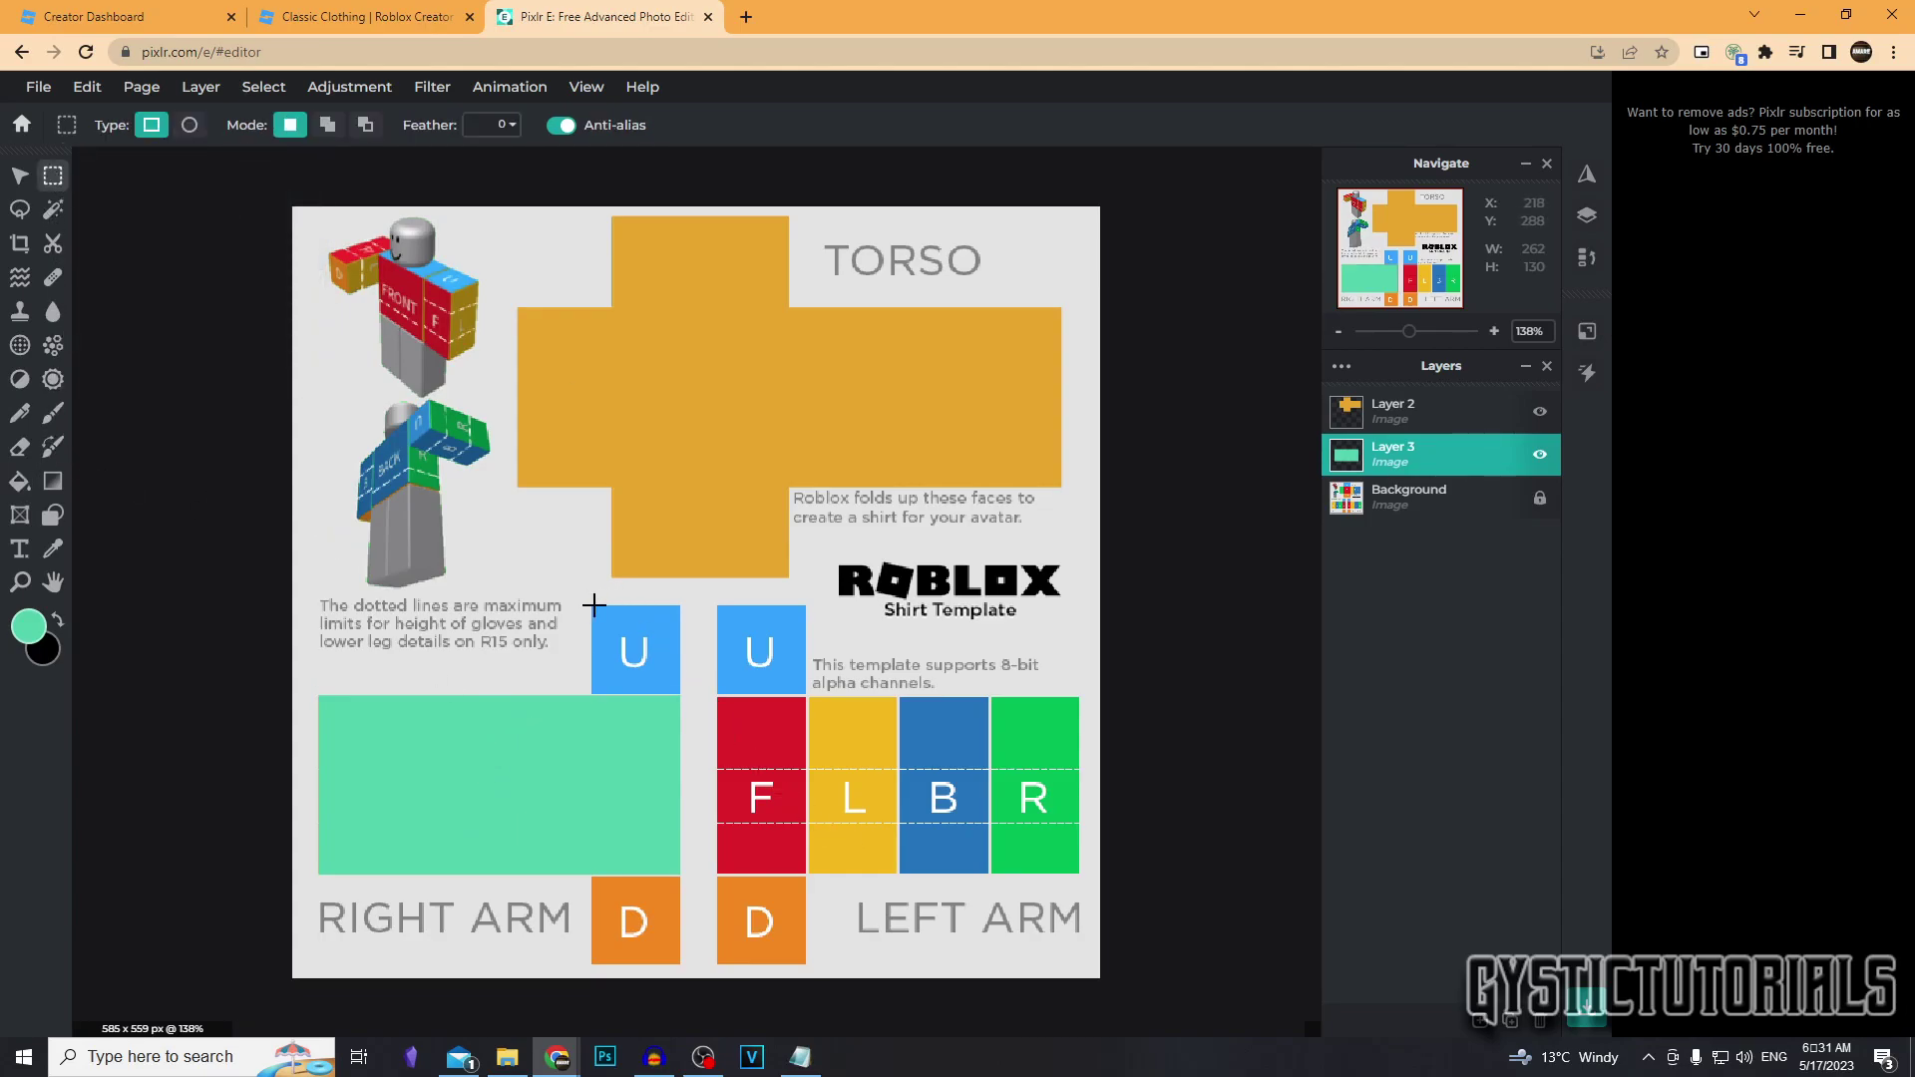
pyautogui.moveTo(592, 604); pyautogui.dragTo(681, 964)
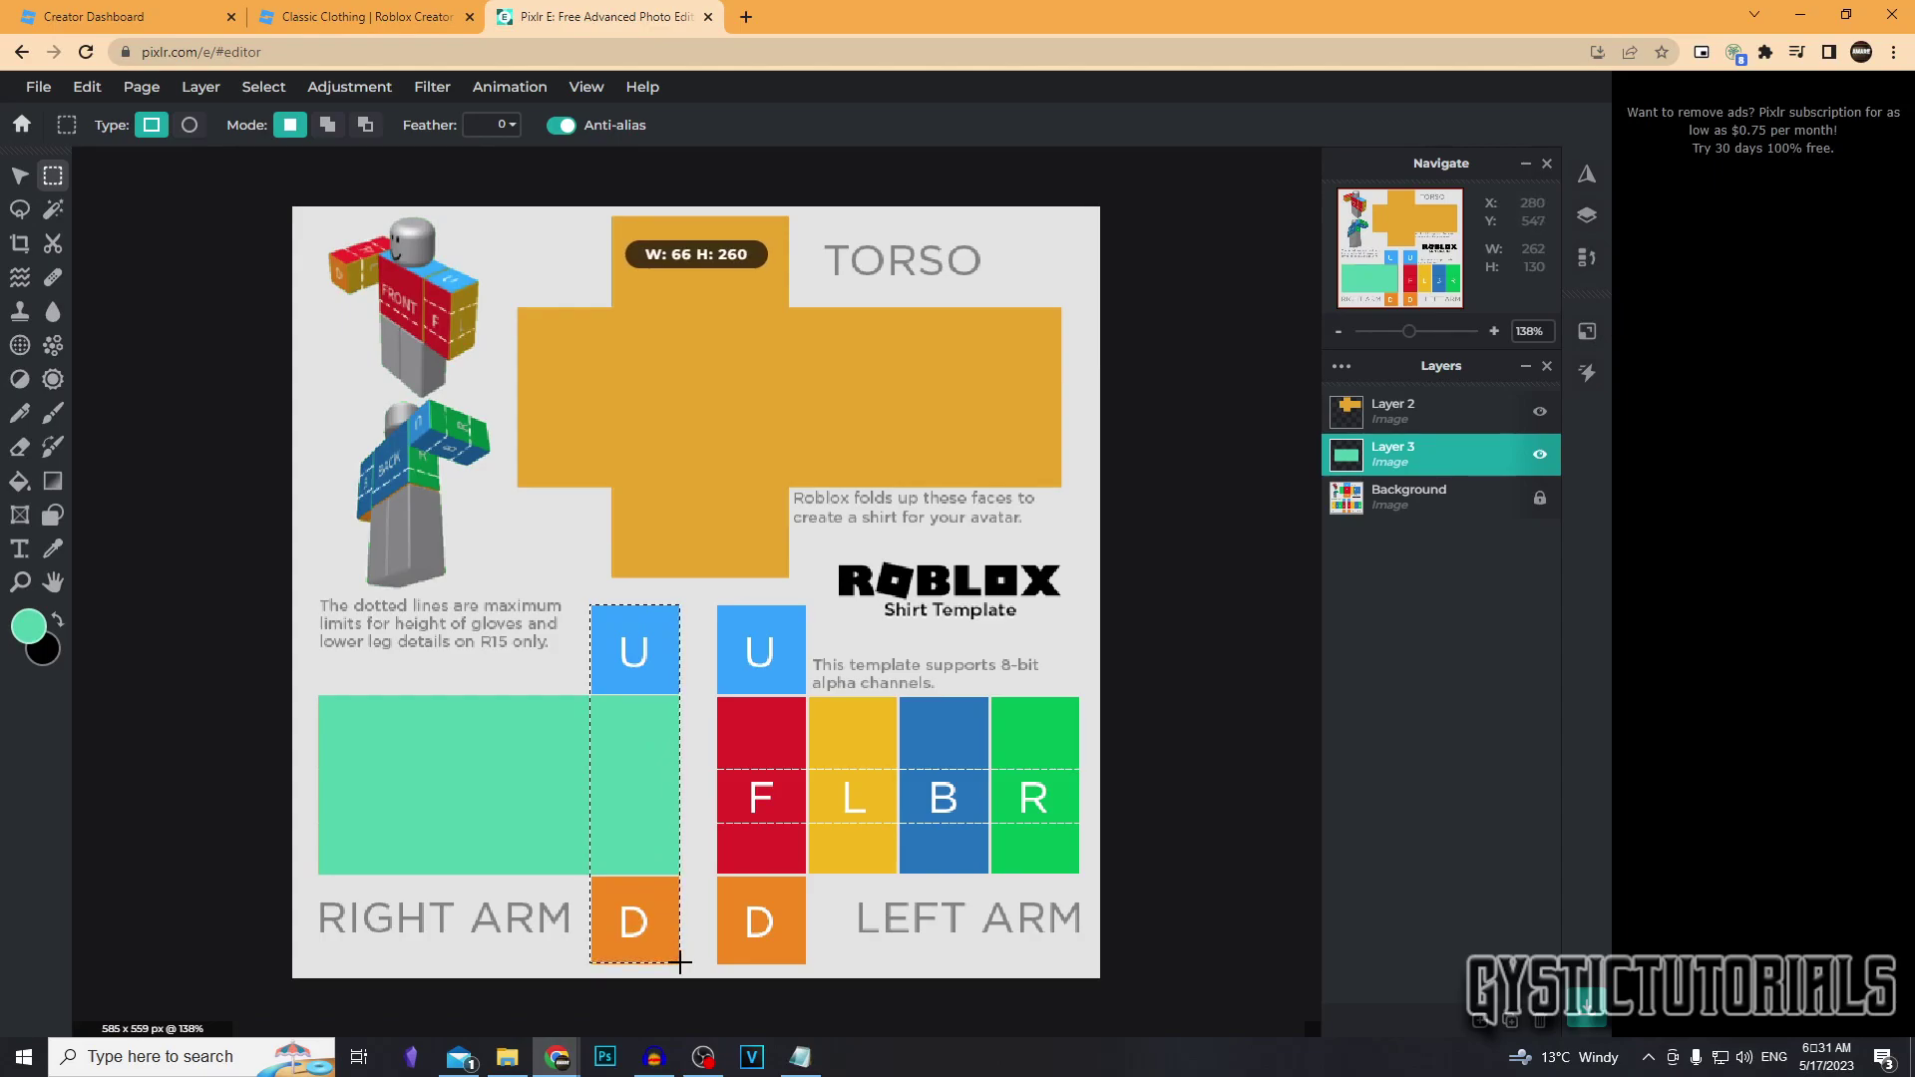
pyautogui.click(20, 480)
pyautogui.click(655, 674)
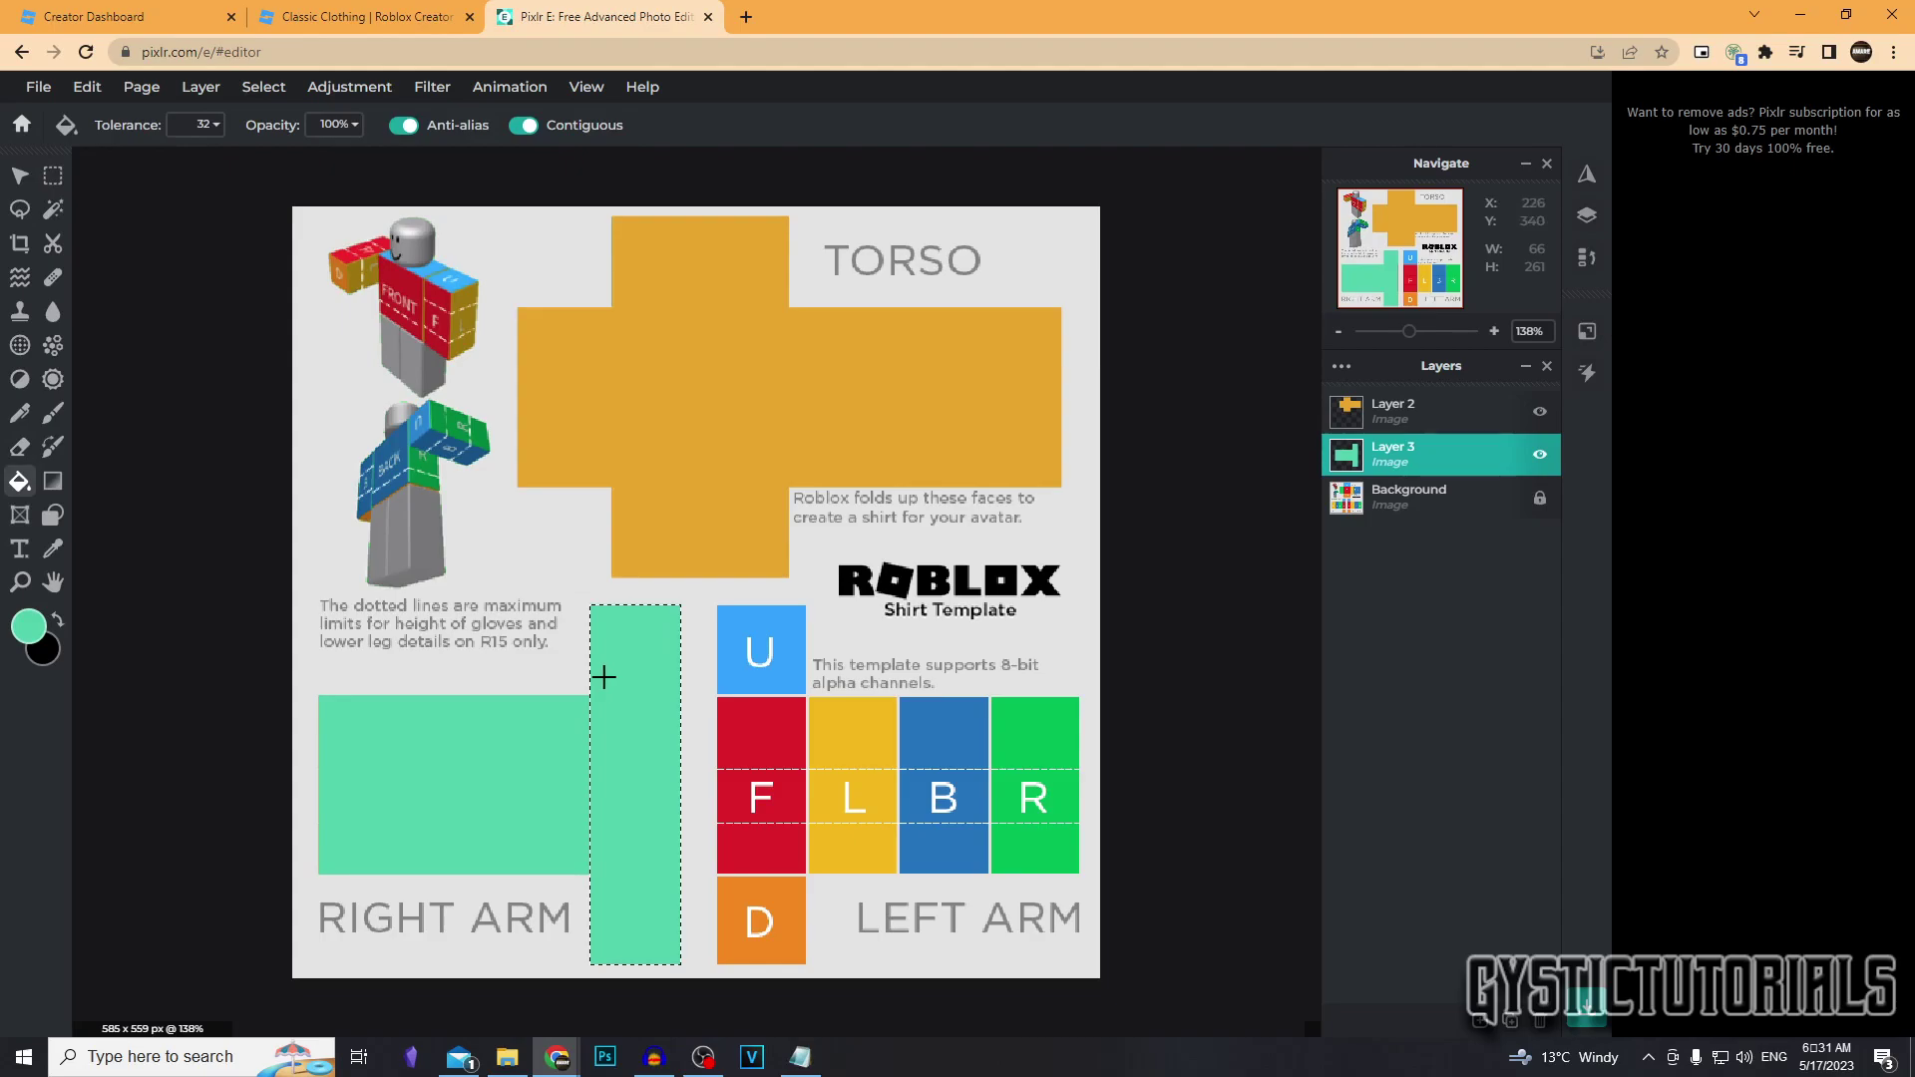
pyautogui.click(604, 676)
# Bucket-fill the left arm mint green, rename layers Torso, R-arm, L-arm, and keep Background at the bottom
pyautogui.click(659, 620)
pyautogui.click(1460, 452)
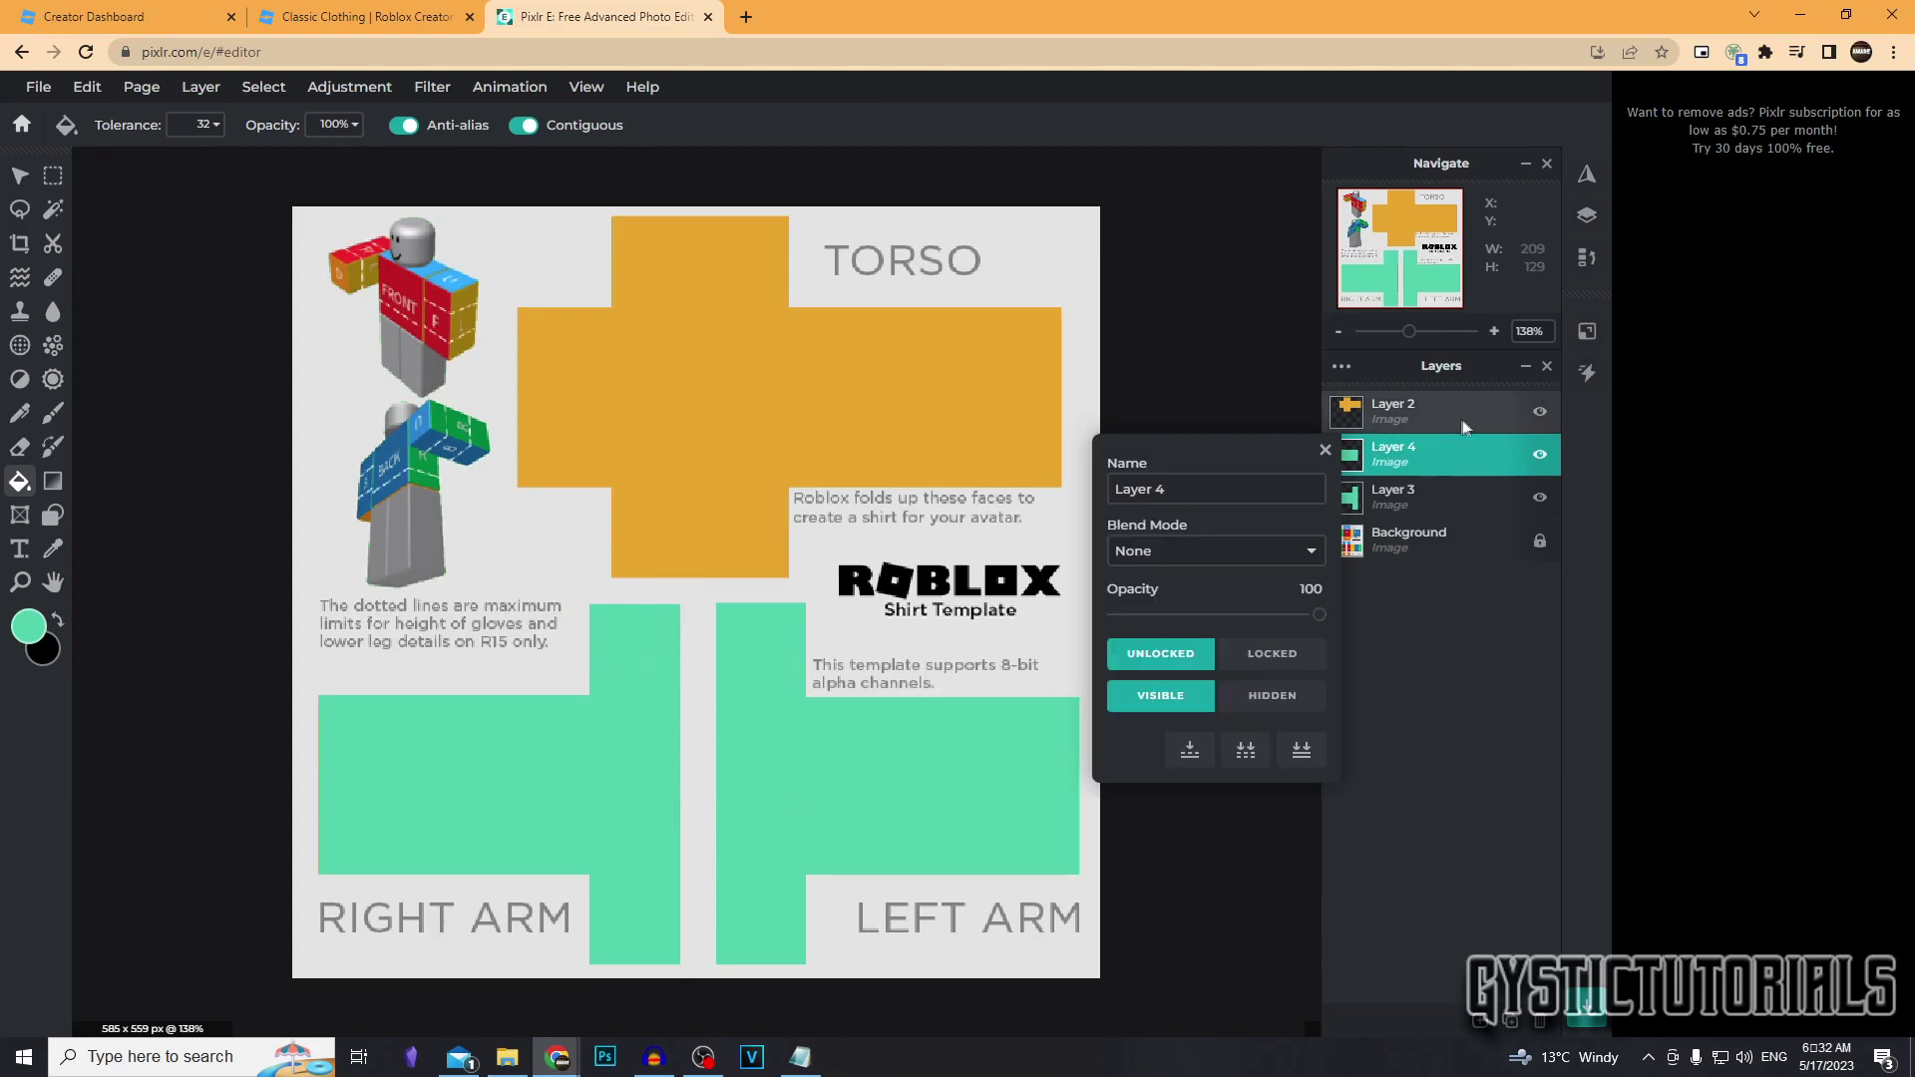
pyautogui.click(1399, 447)
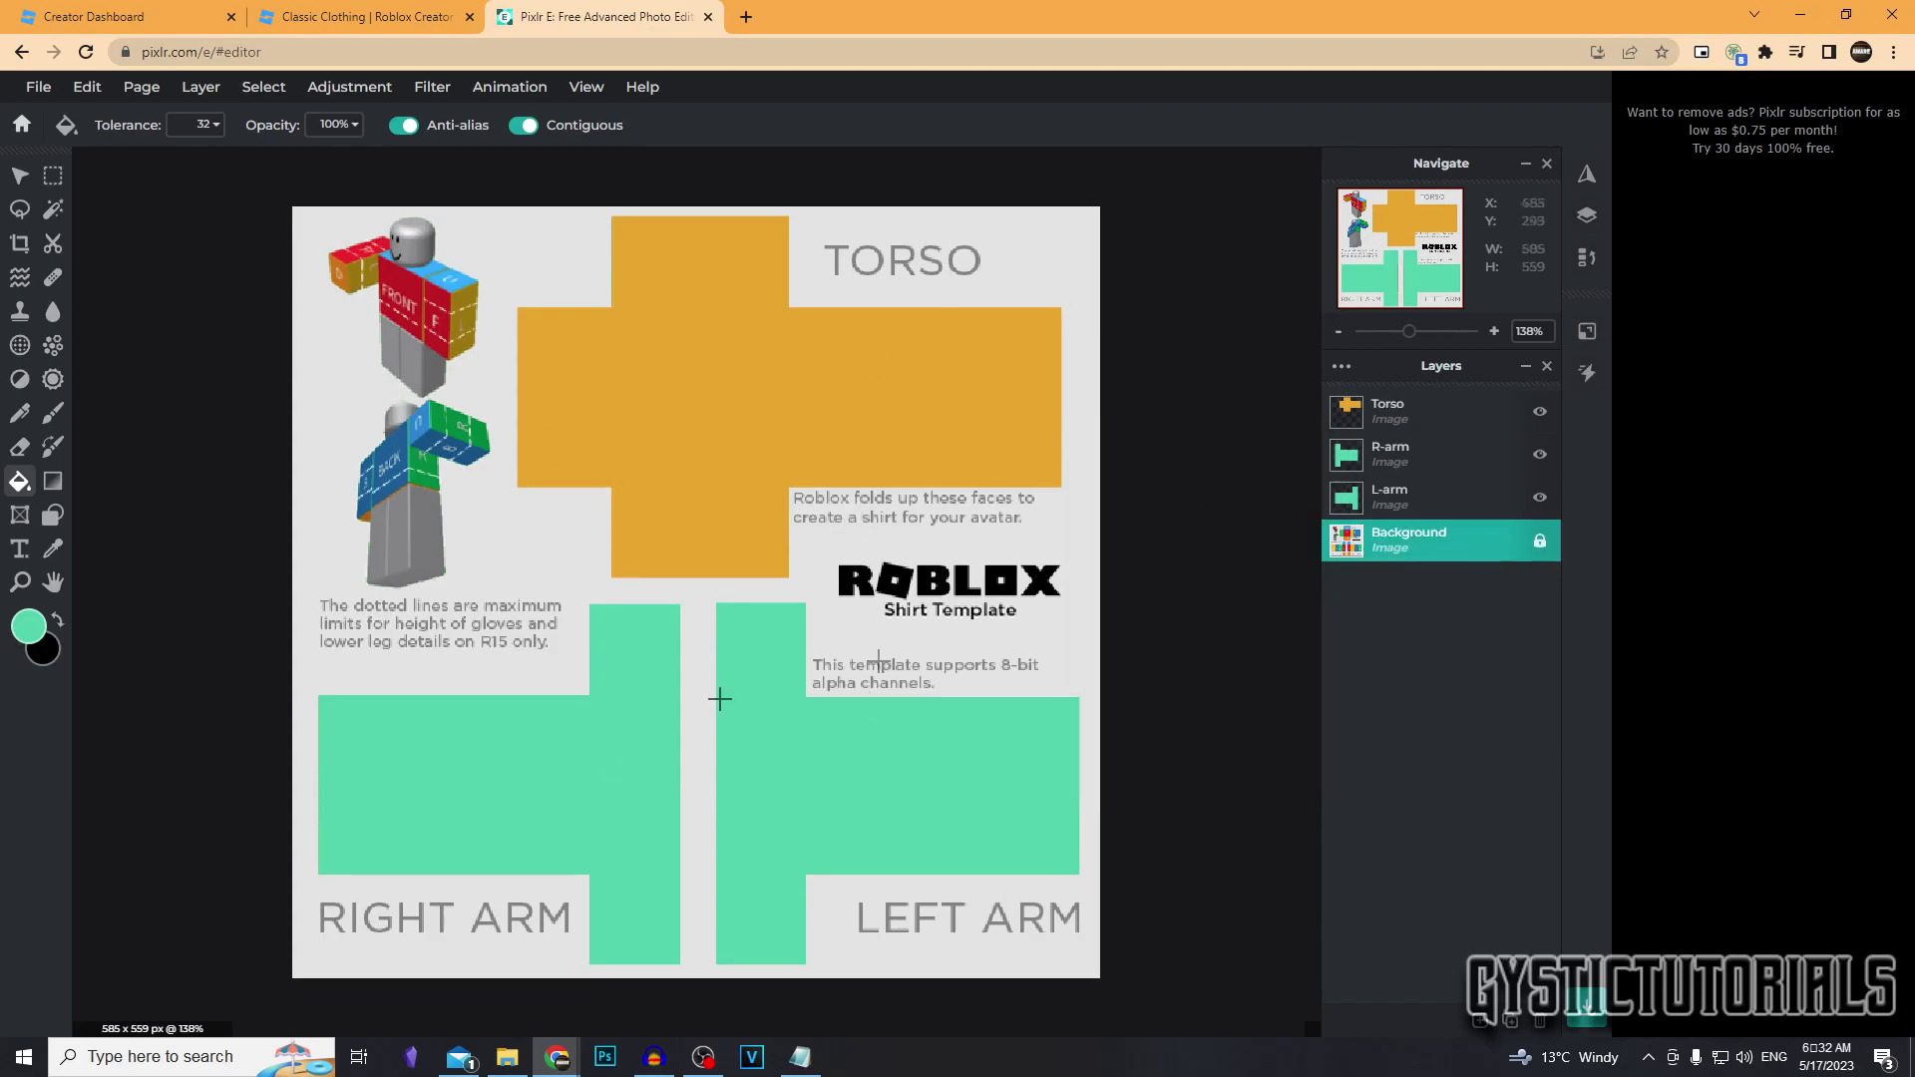
pyautogui.moveTo(1418, 536); pyautogui.dragTo(1414, 407)
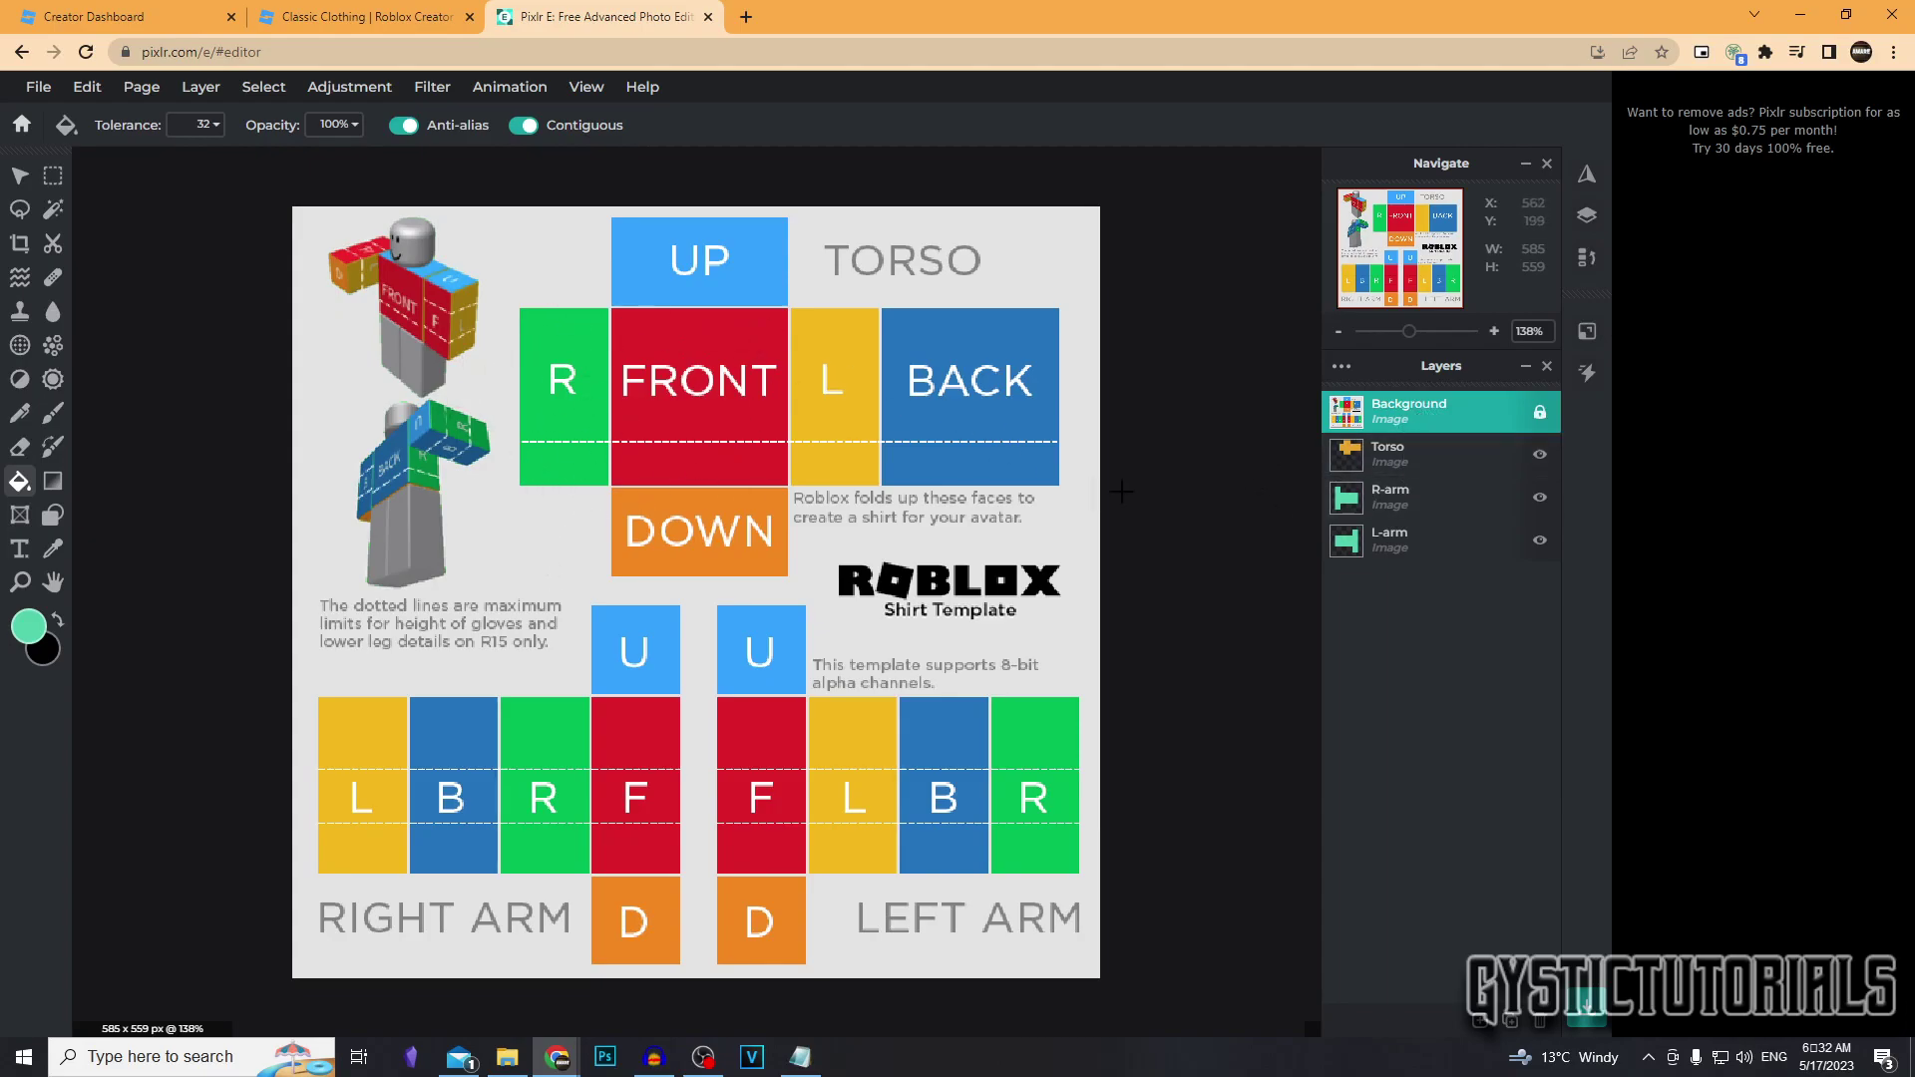
pyautogui.moveTo(1455, 415); pyautogui.dragTo(1243, 415)
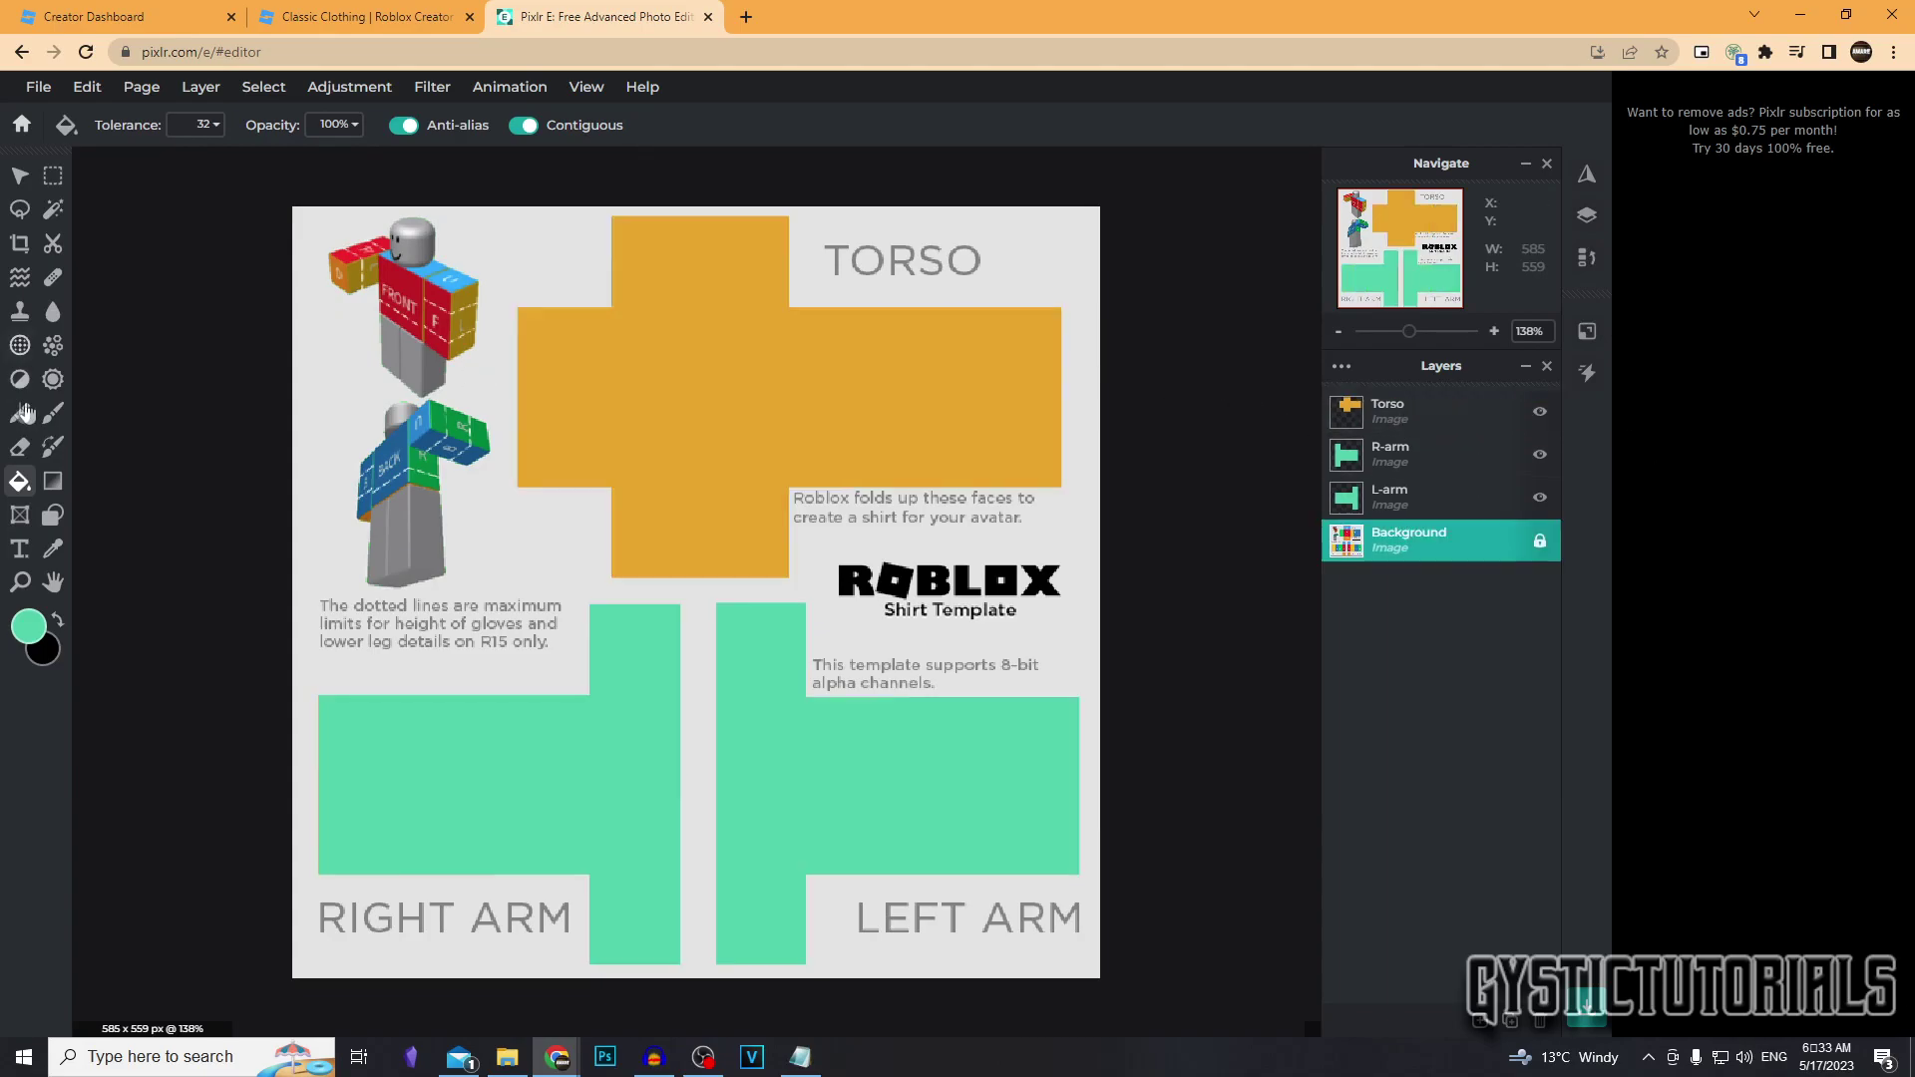
# Paint a mint-green G on the Torso layer with a 15 px brush
pyautogui.click(54, 417)
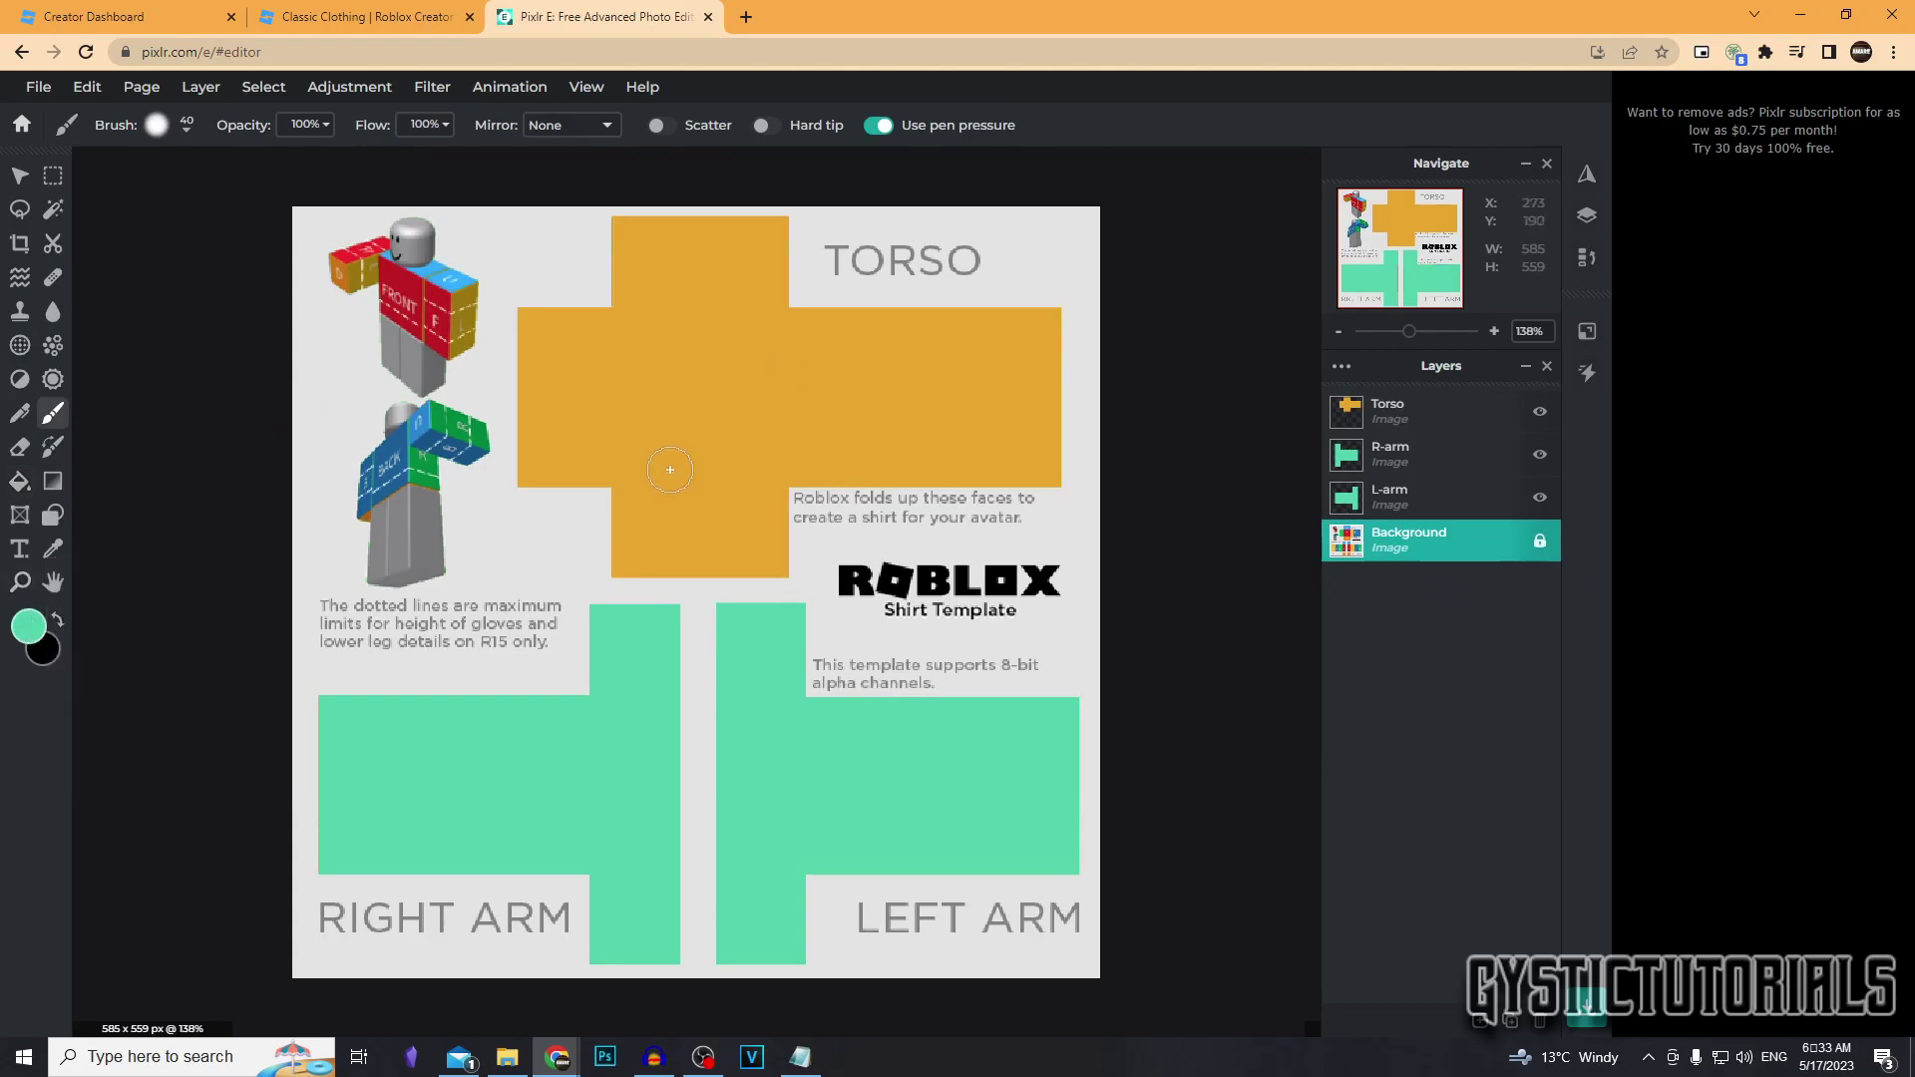
pyautogui.click(157, 127)
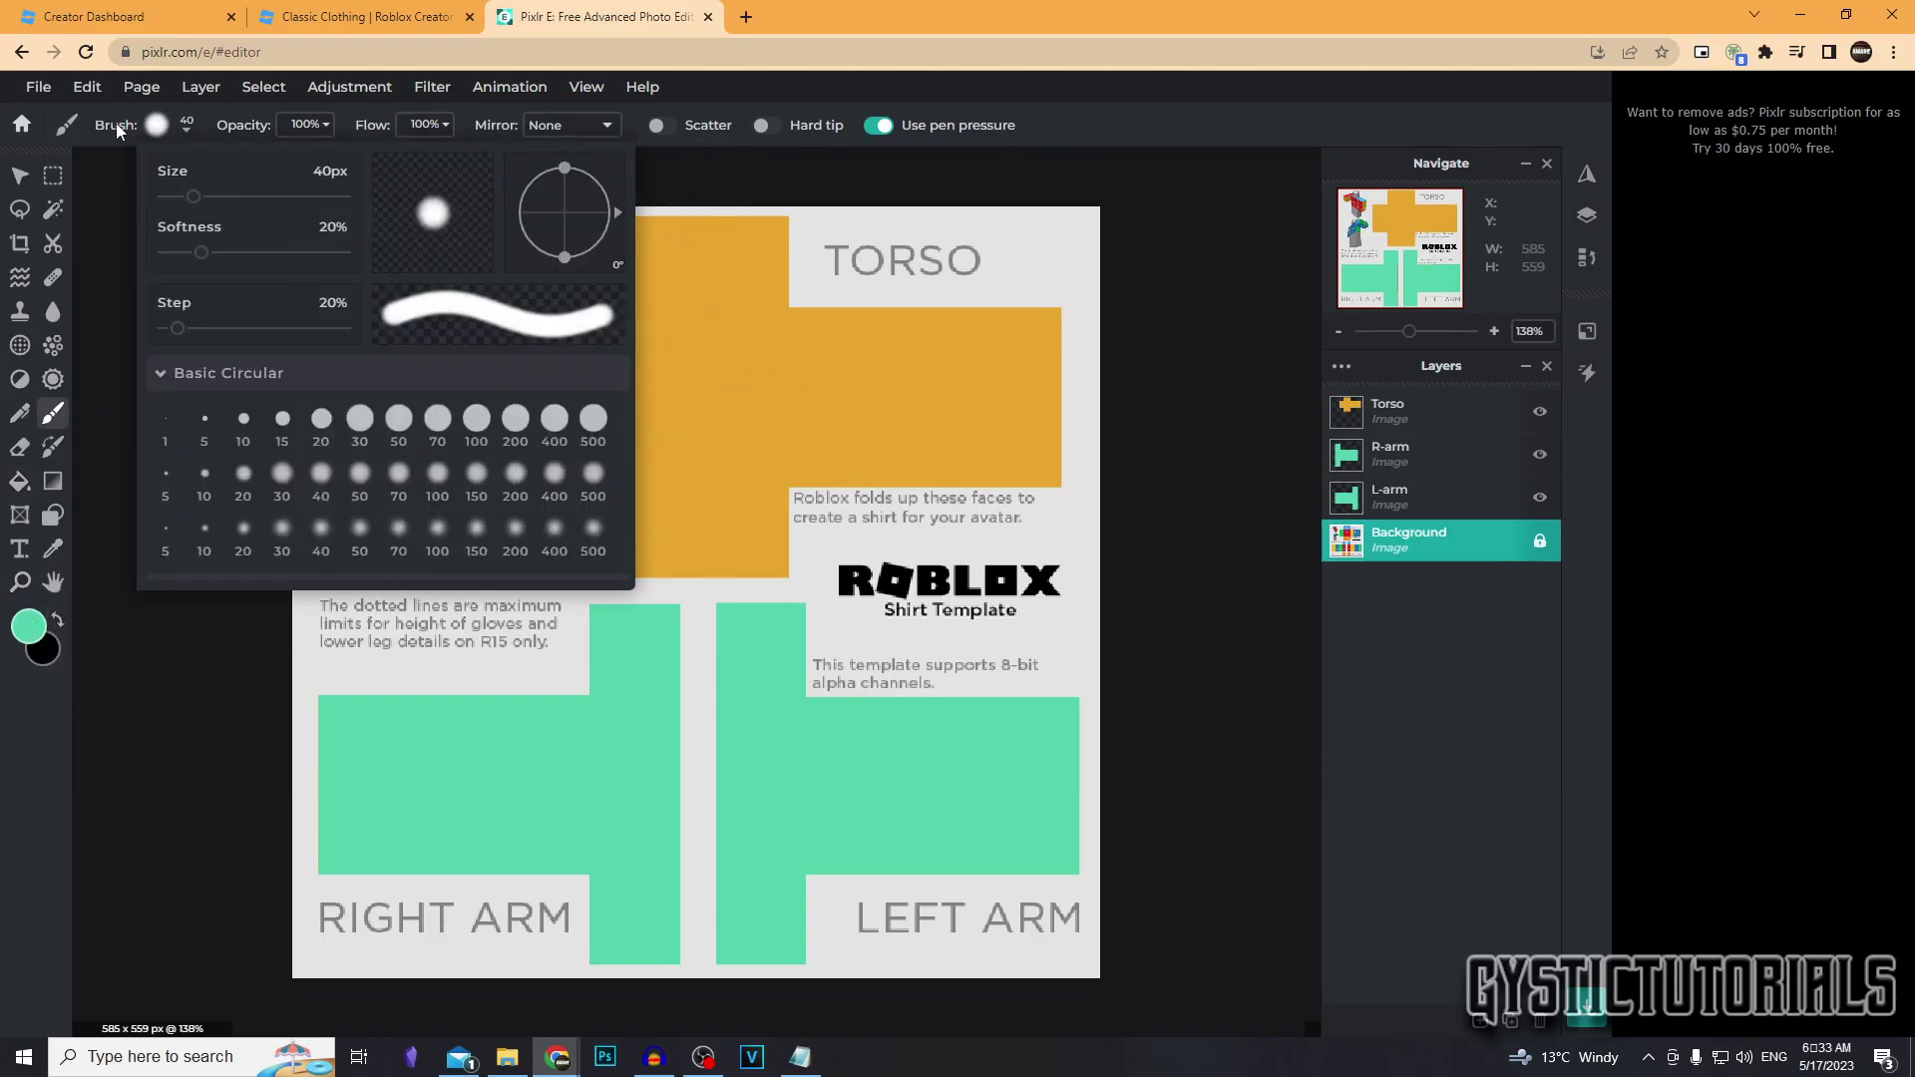
pyautogui.moveTo(178, 199); pyautogui.dragTo(174, 200)
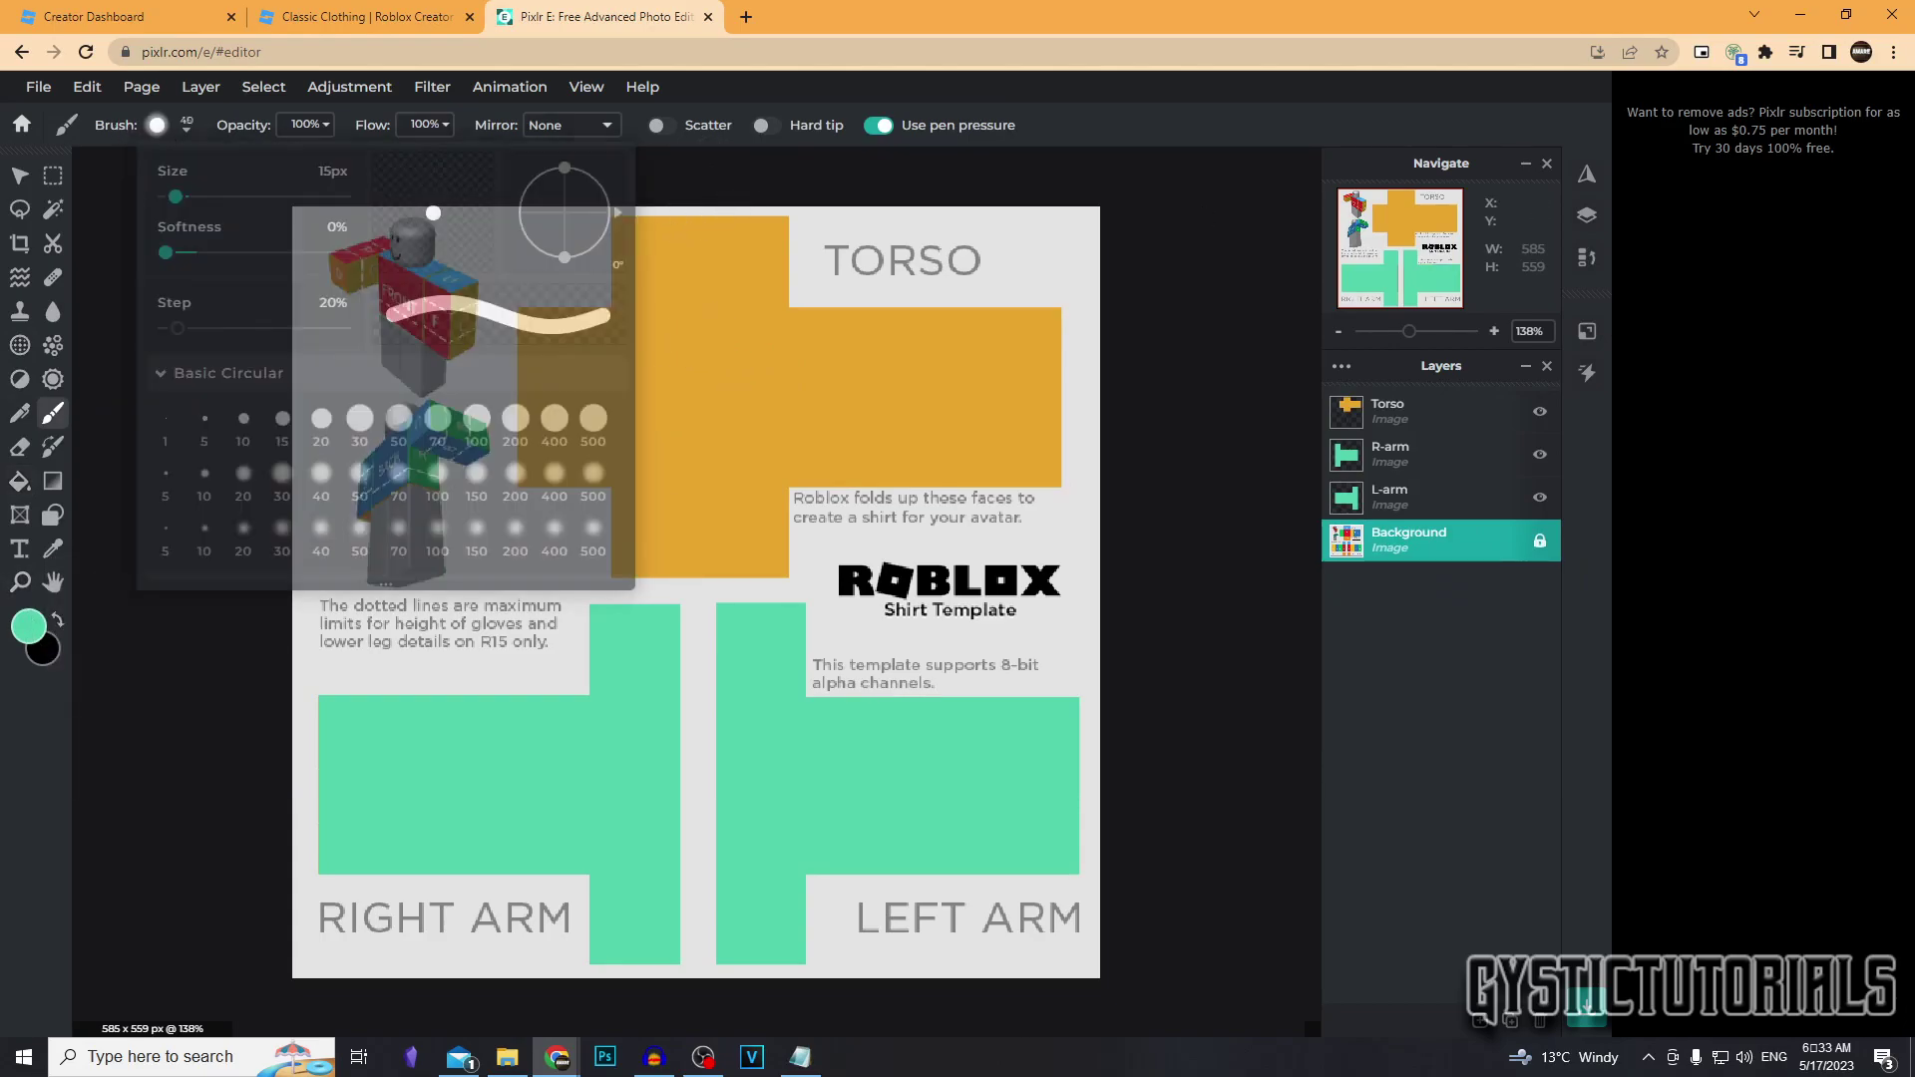
pyautogui.click(806, 361)
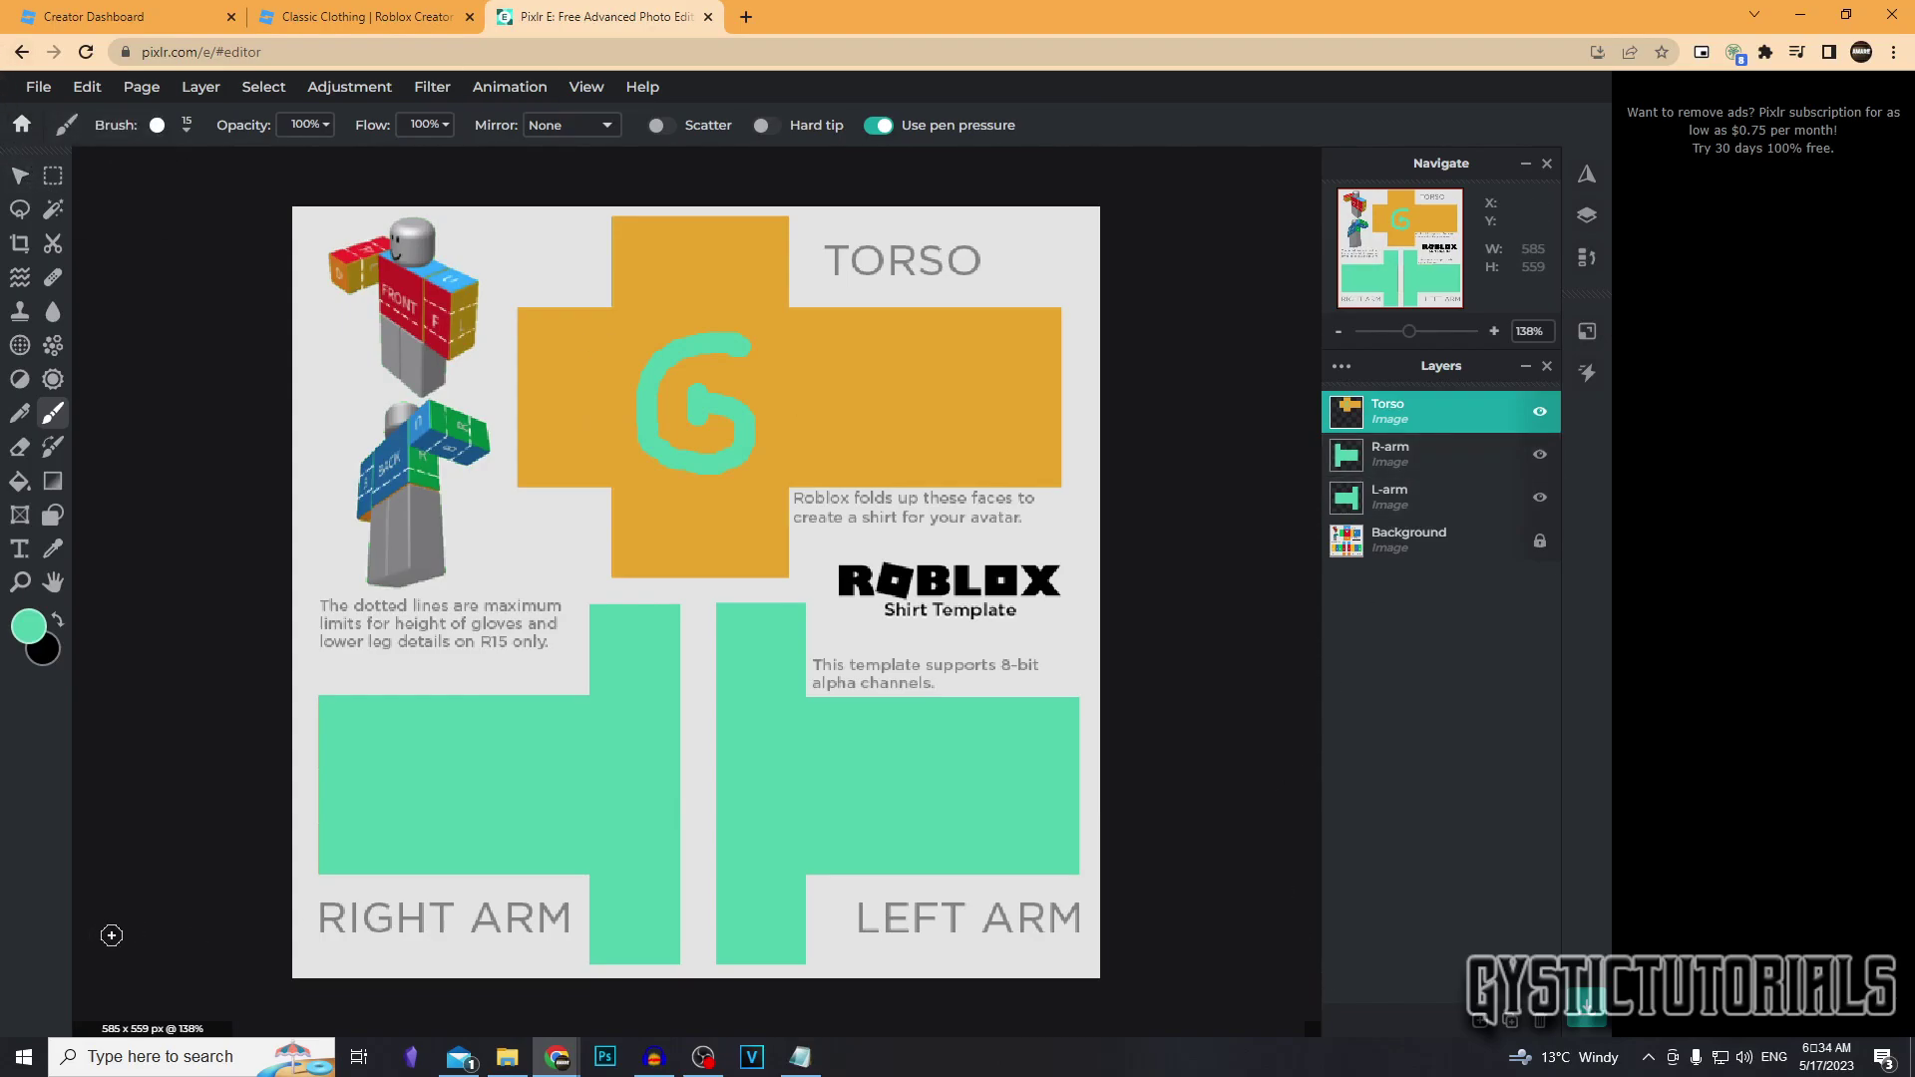
# Add 'profile picture.png' as an image layer and scale it onto the torso front
pyautogui.click(1479, 1020)
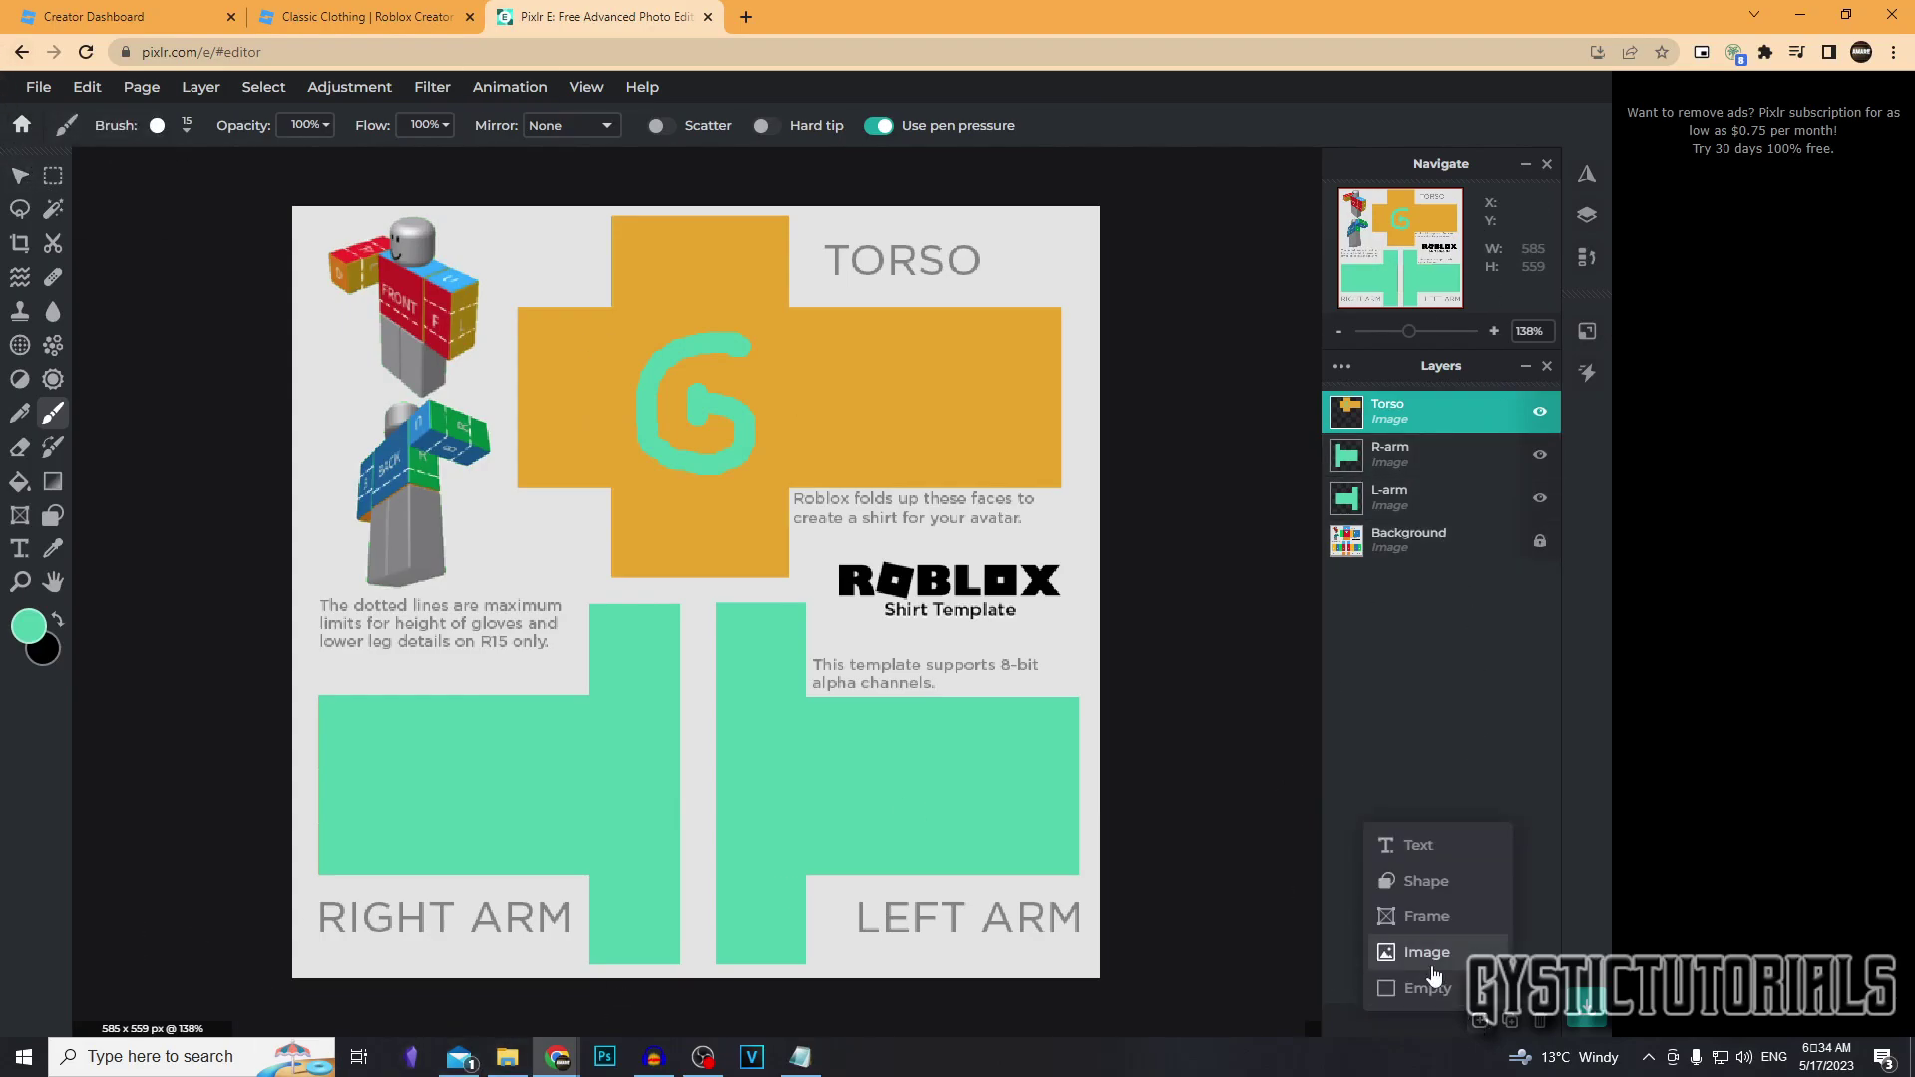
pyautogui.click(1432, 953)
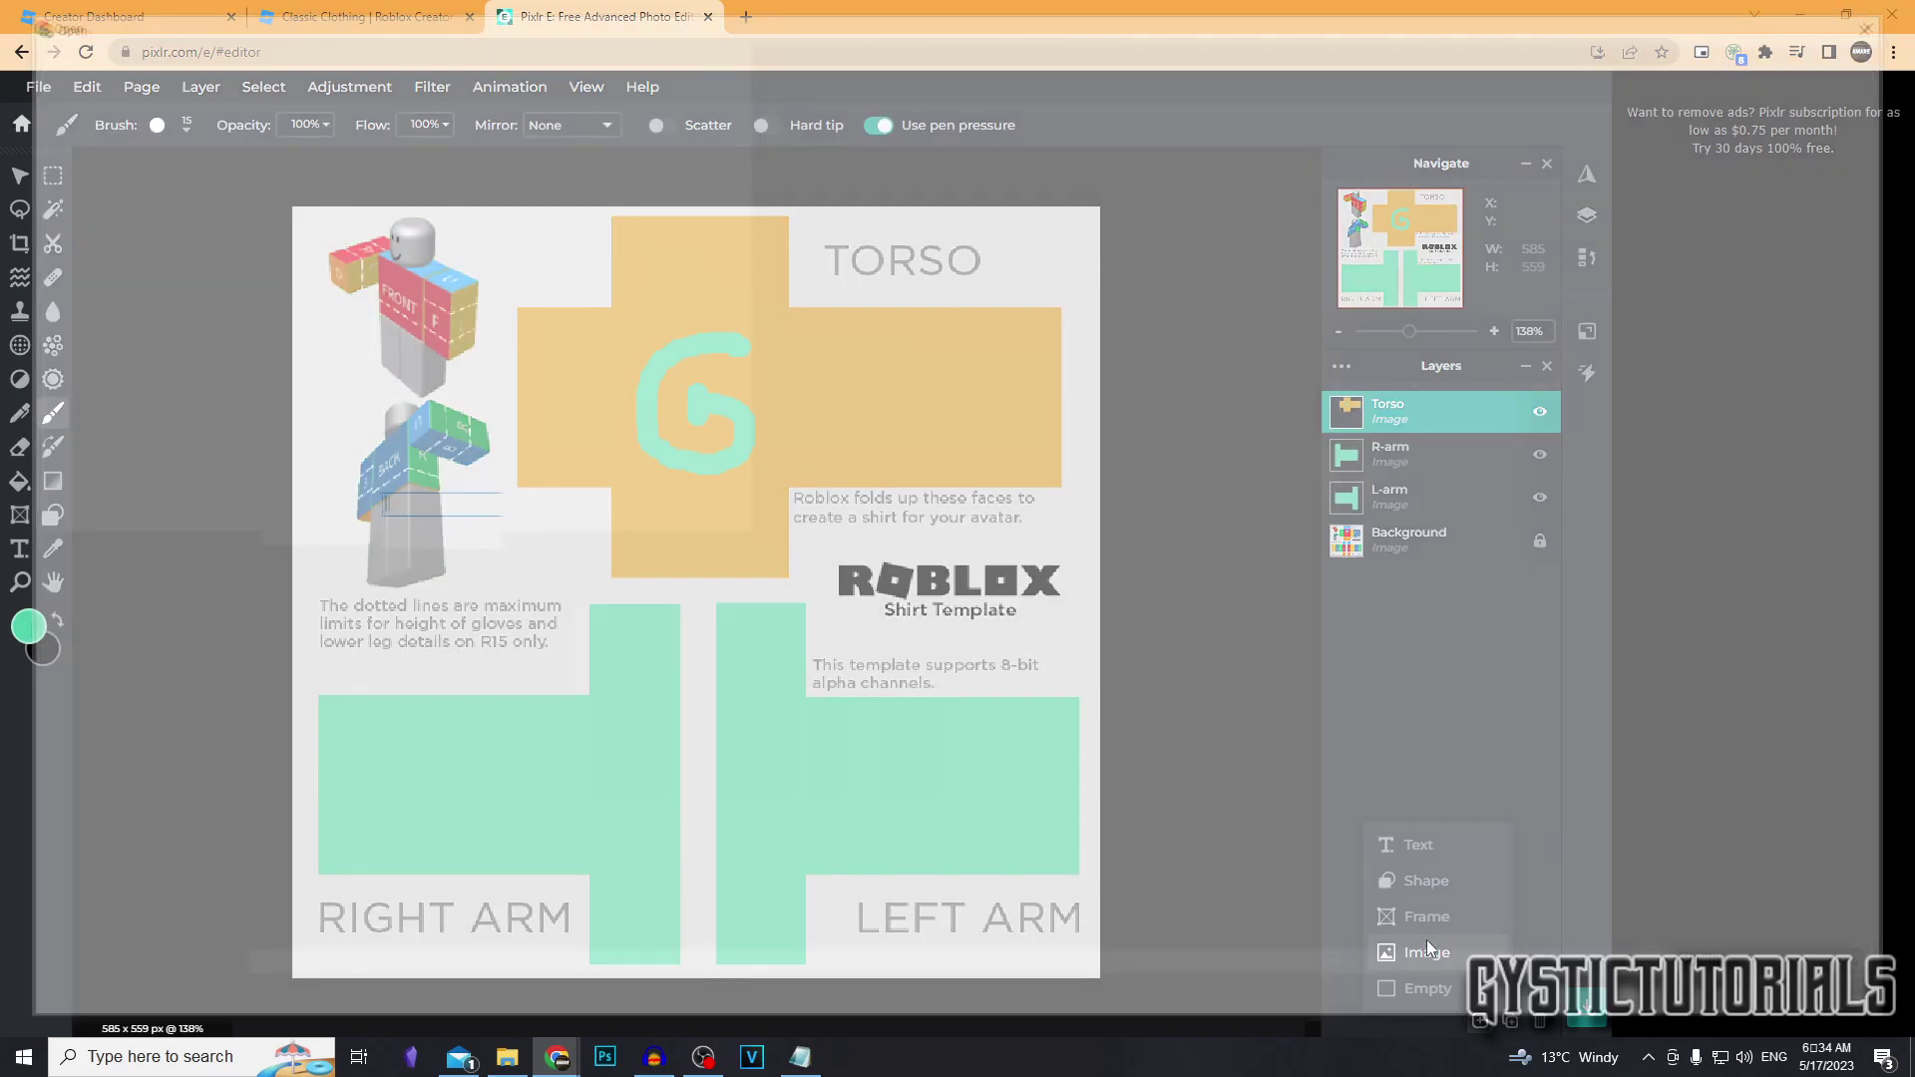
pyautogui.scroll(-2, 1037, 401)
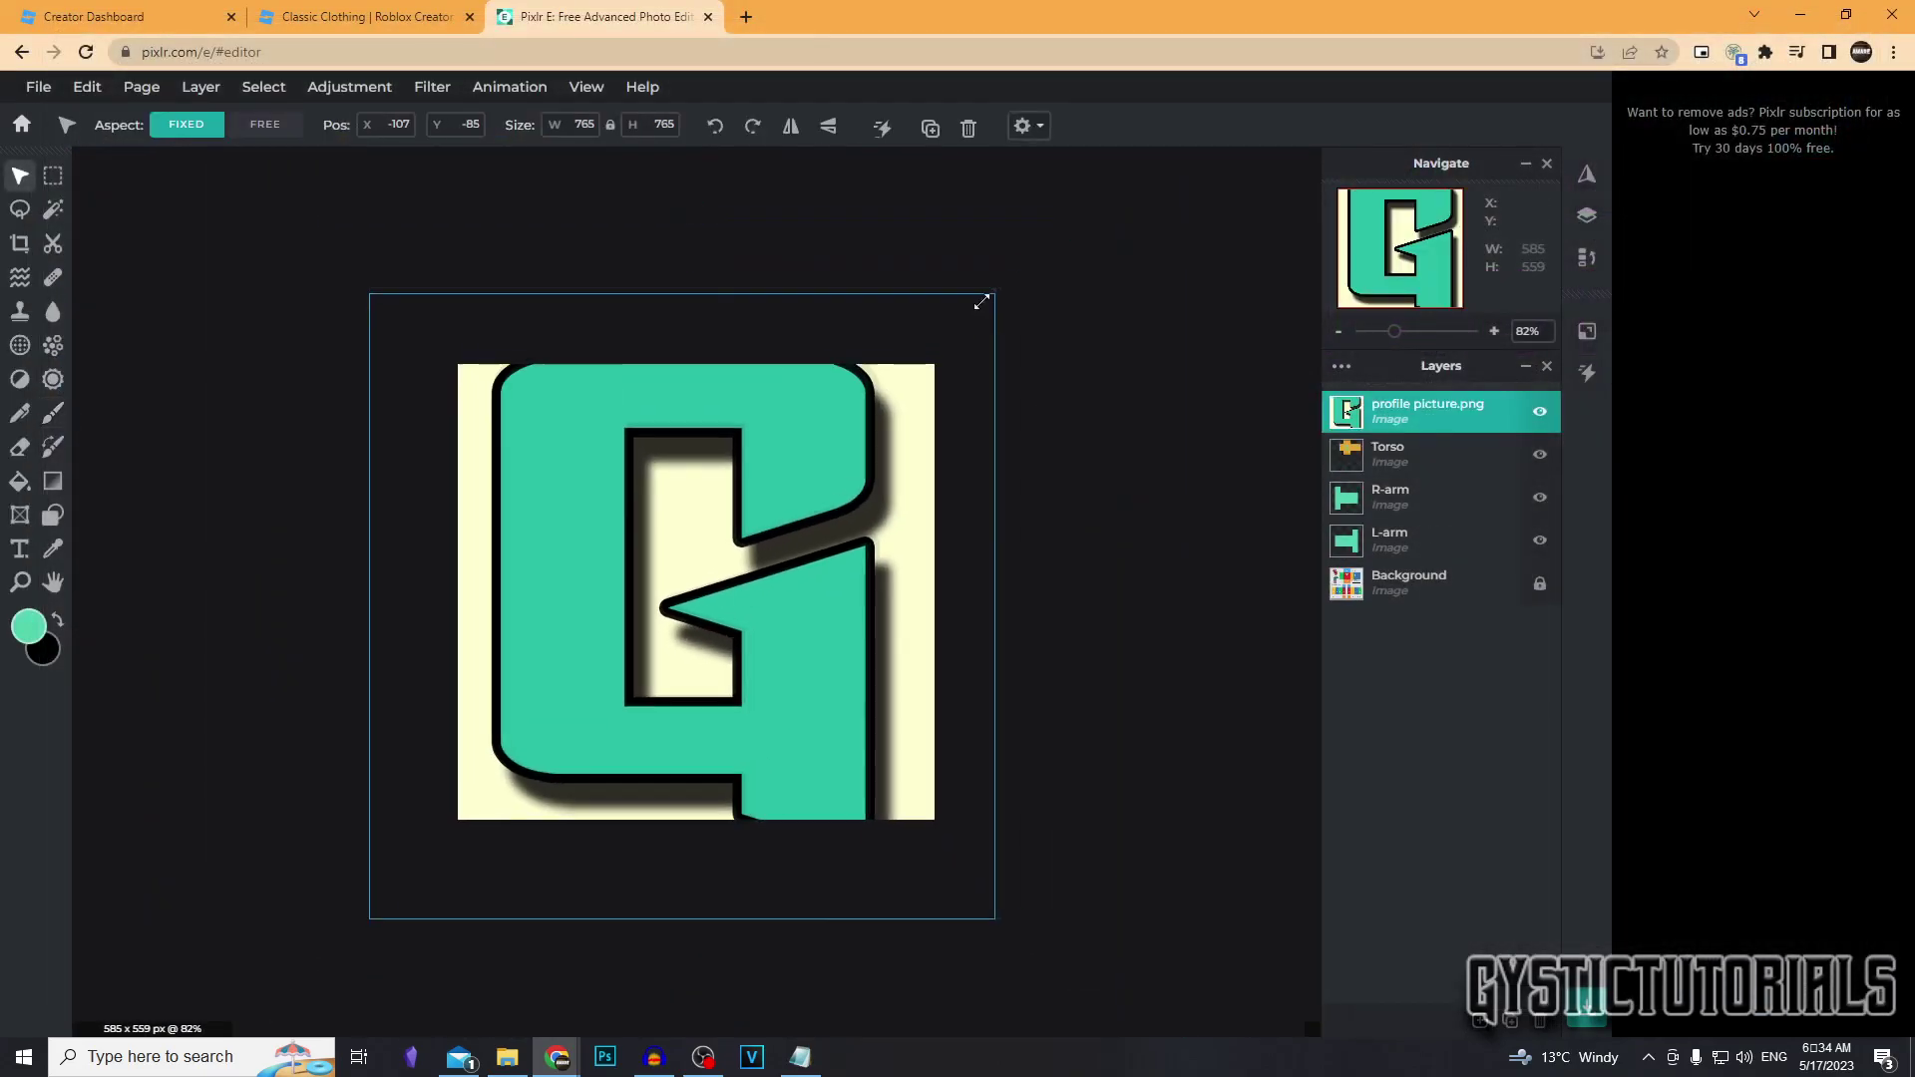
pyautogui.moveTo(984, 290)
pyautogui.mouseDown()
pyautogui.moveTo(654, 579)
pyautogui.moveTo(654, 629)
pyautogui.moveTo(887, 467)
pyautogui.mouseUp()
pyautogui.scroll(1, 629, 619)
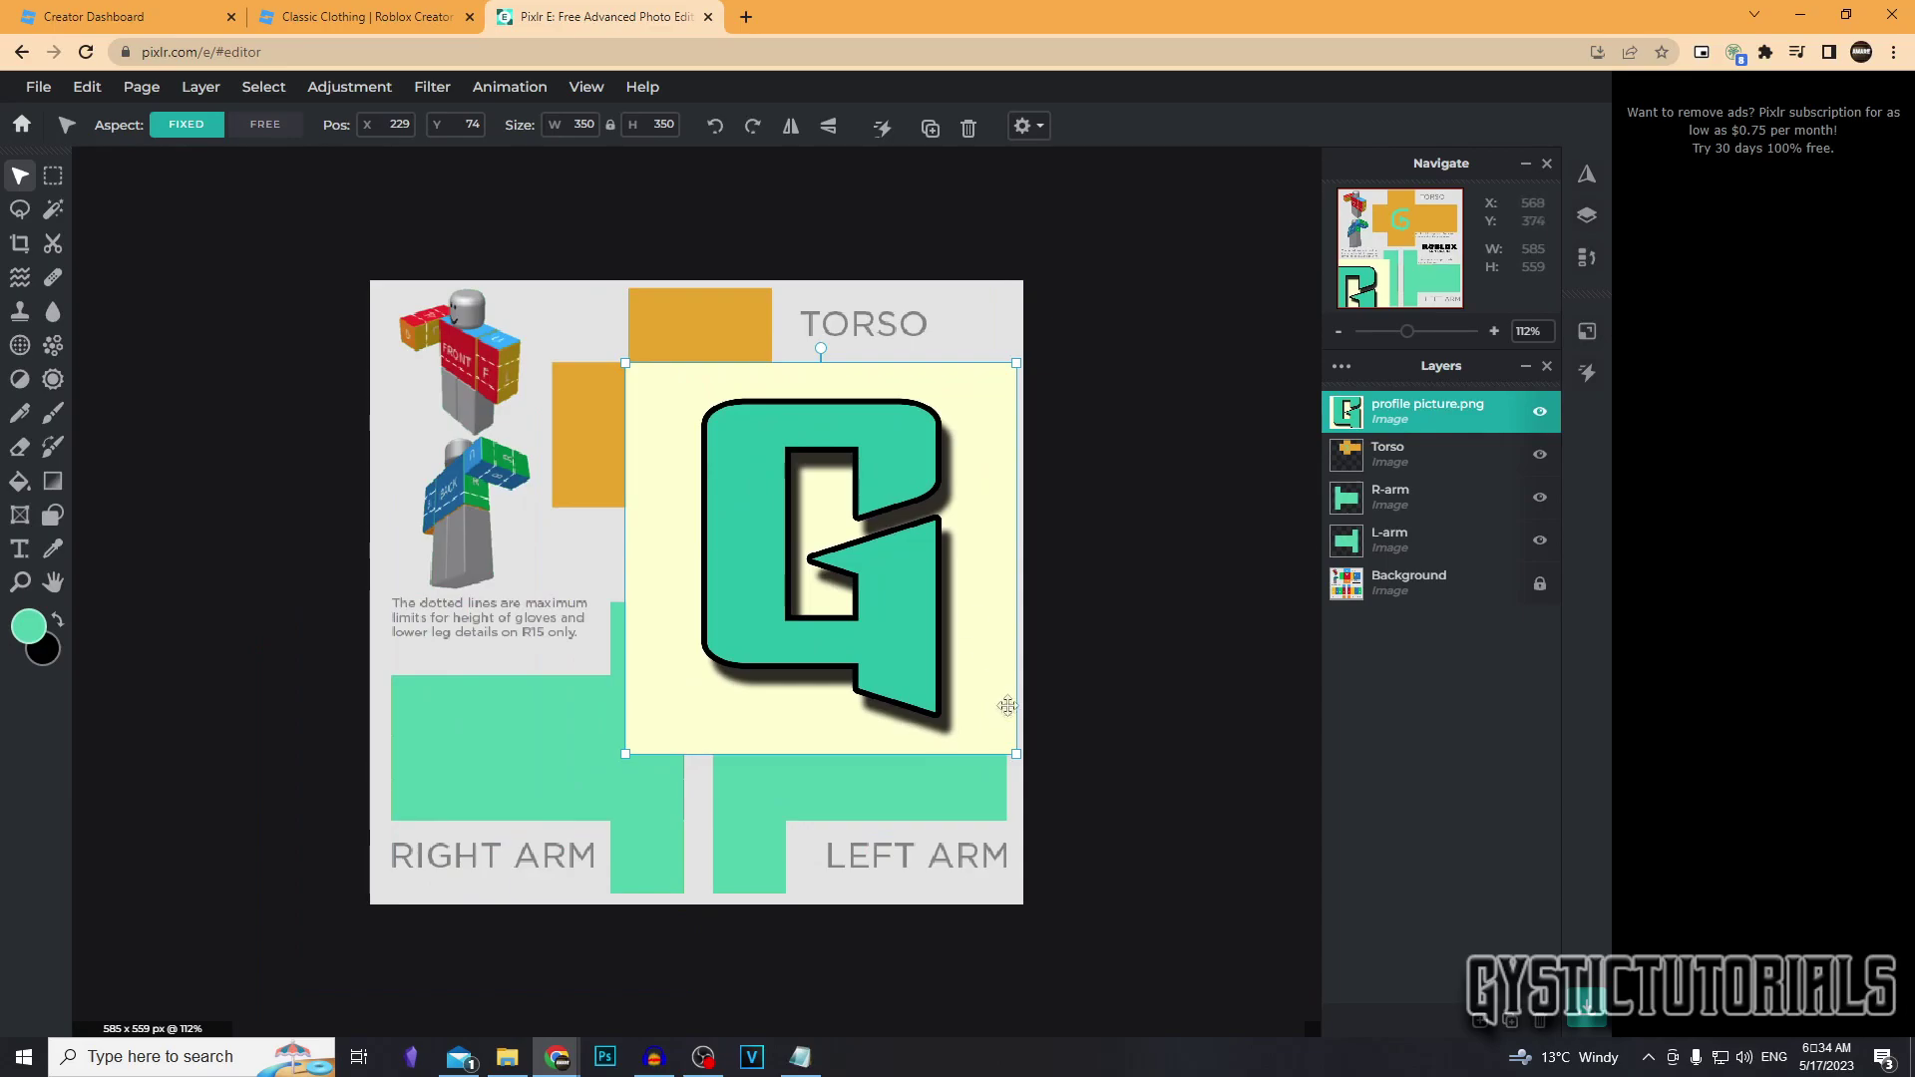
pyautogui.moveTo(1022, 760); pyautogui.dragTo(849, 585)
pyautogui.scroll(2, 848, 585)
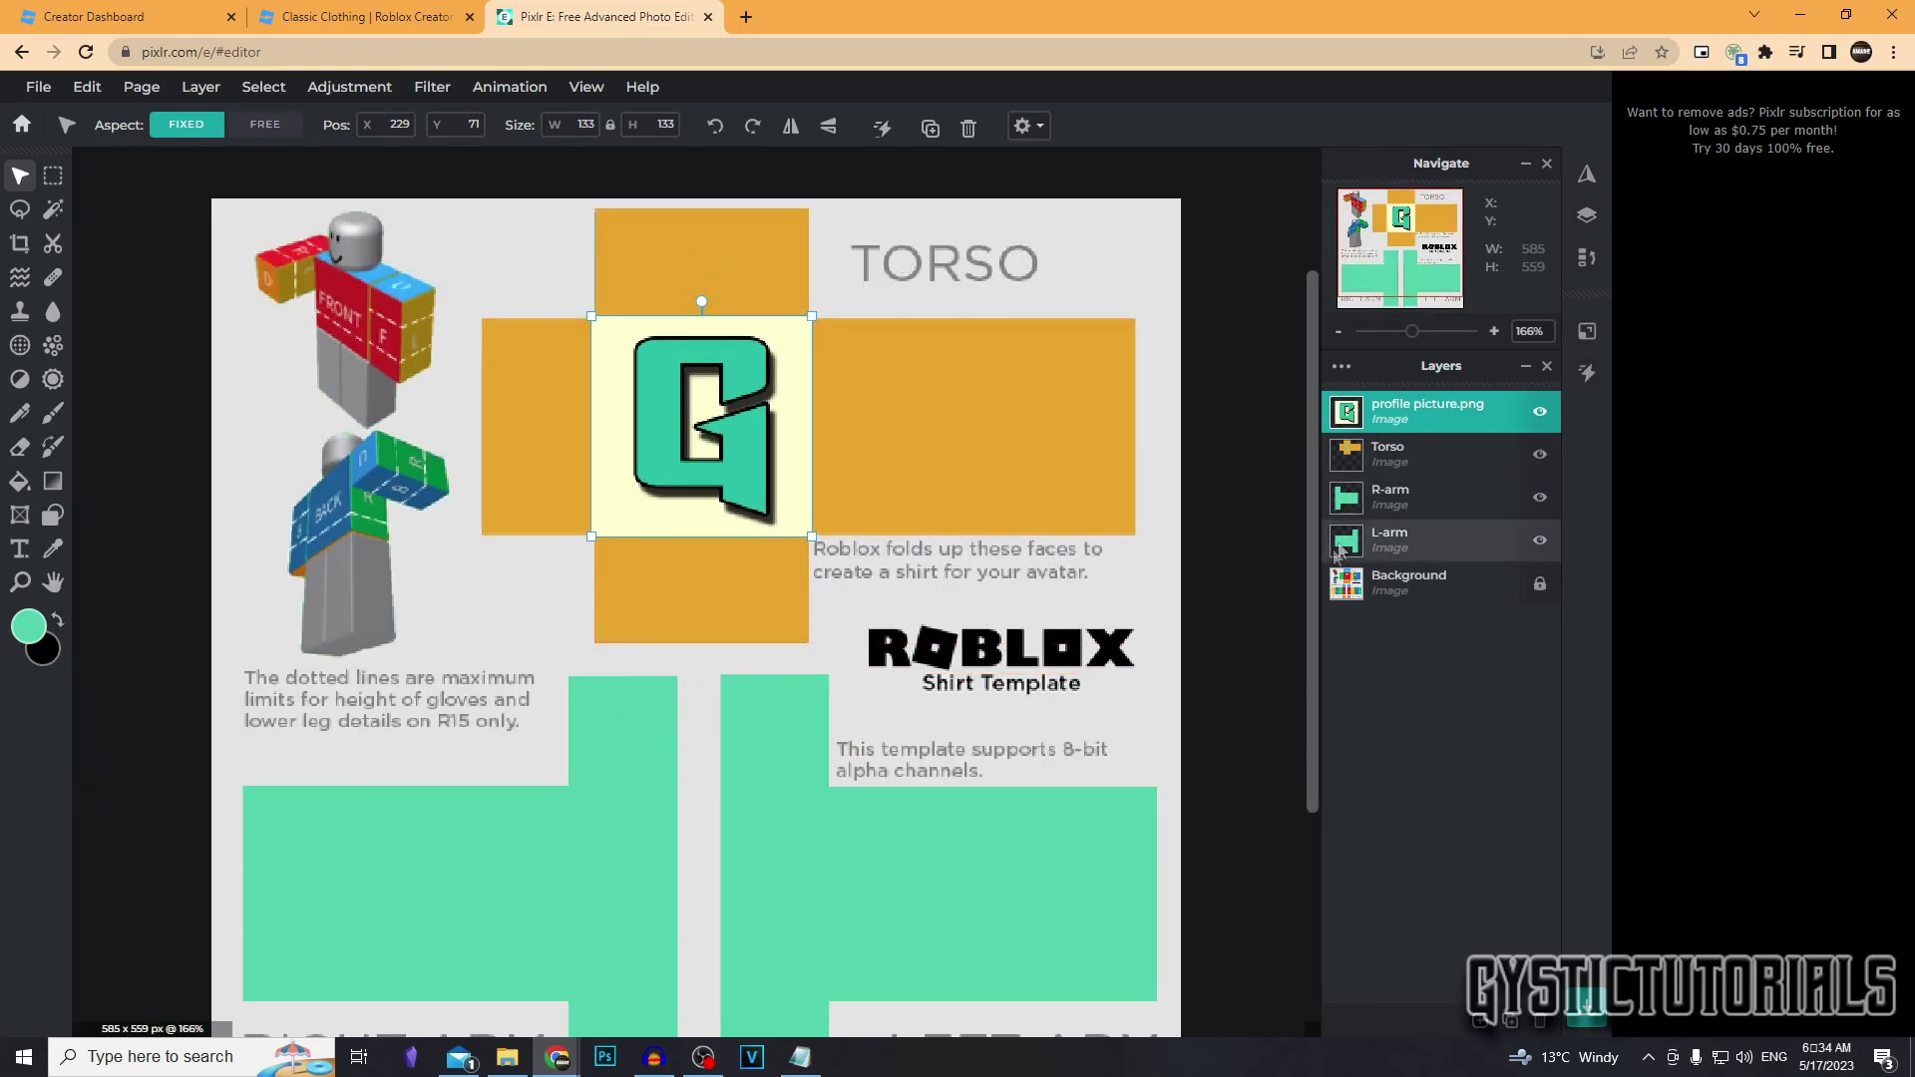
pyautogui.click(430, 878)
pyautogui.scroll(-1, 430, 876)
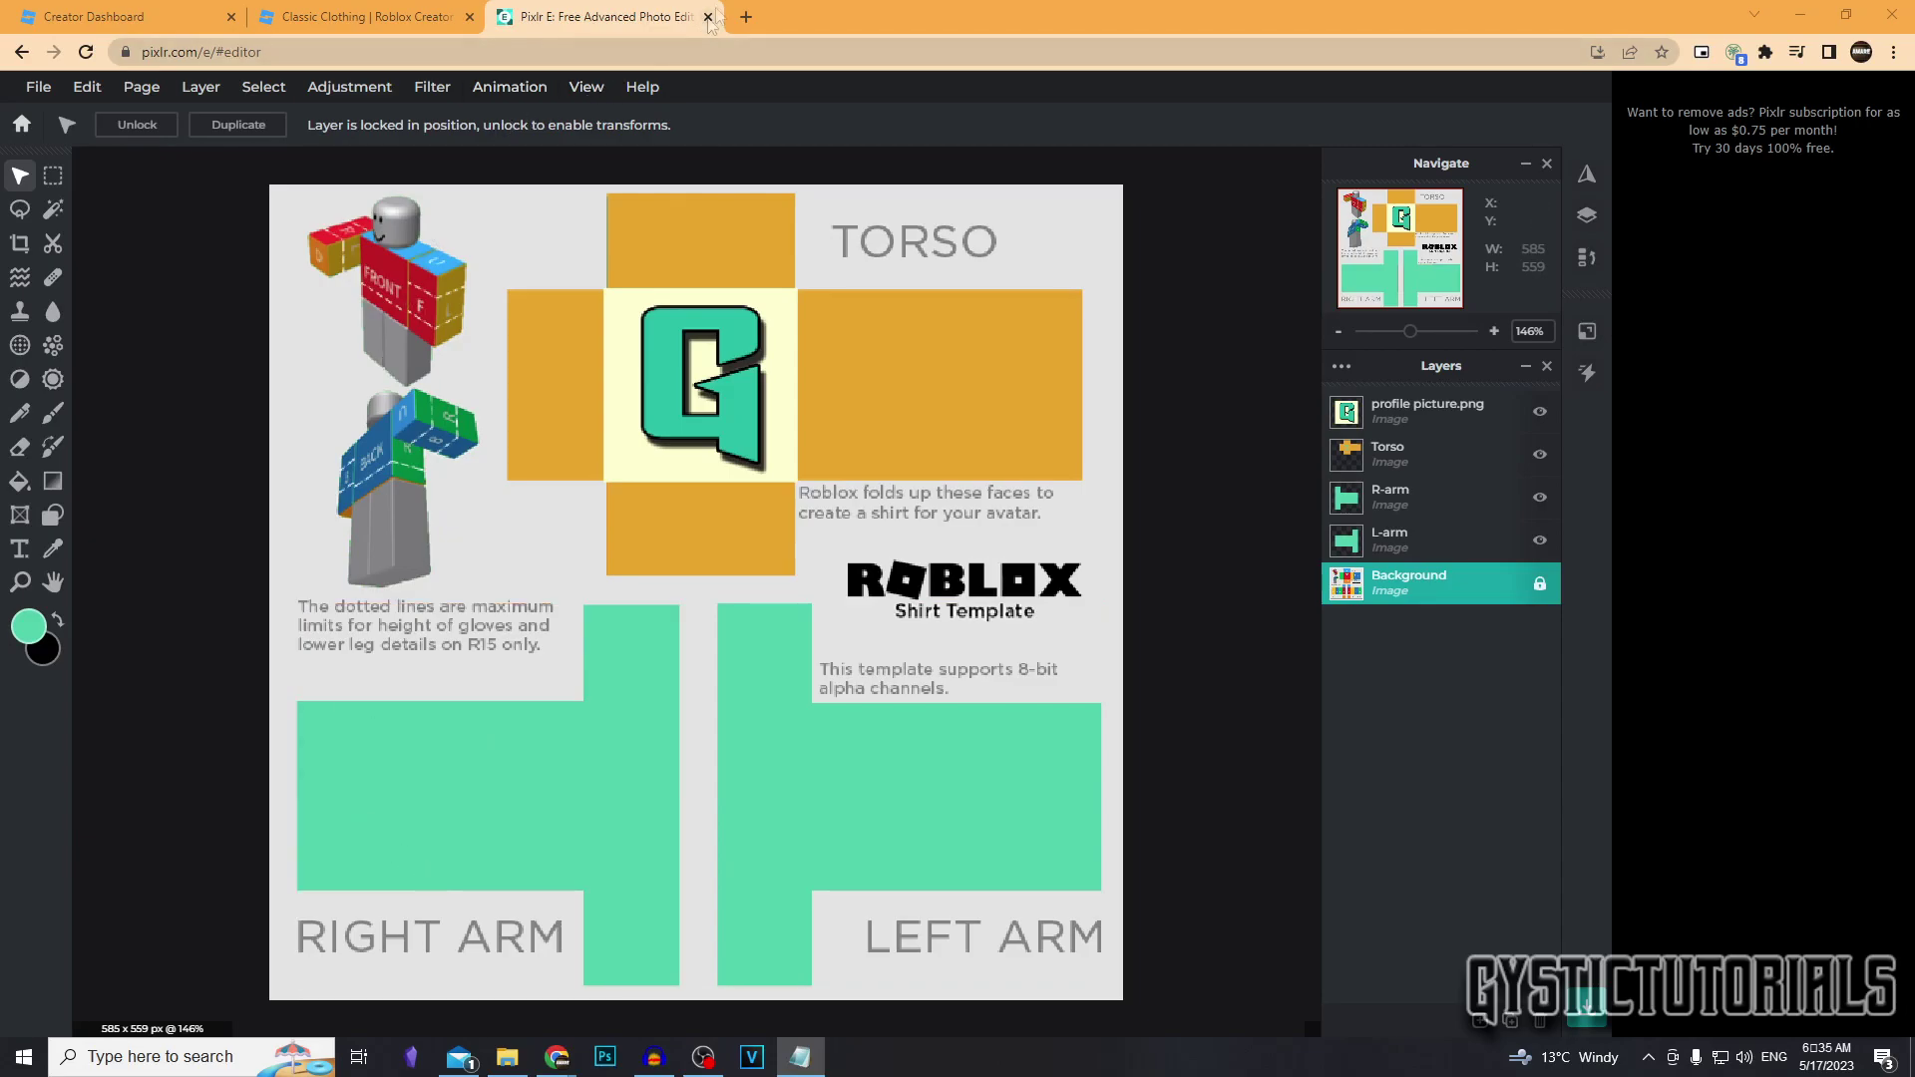
# Search DuckDuckGo in a new tab for 'roblox overlay template 585 x 559'
pyautogui.click(748, 16)
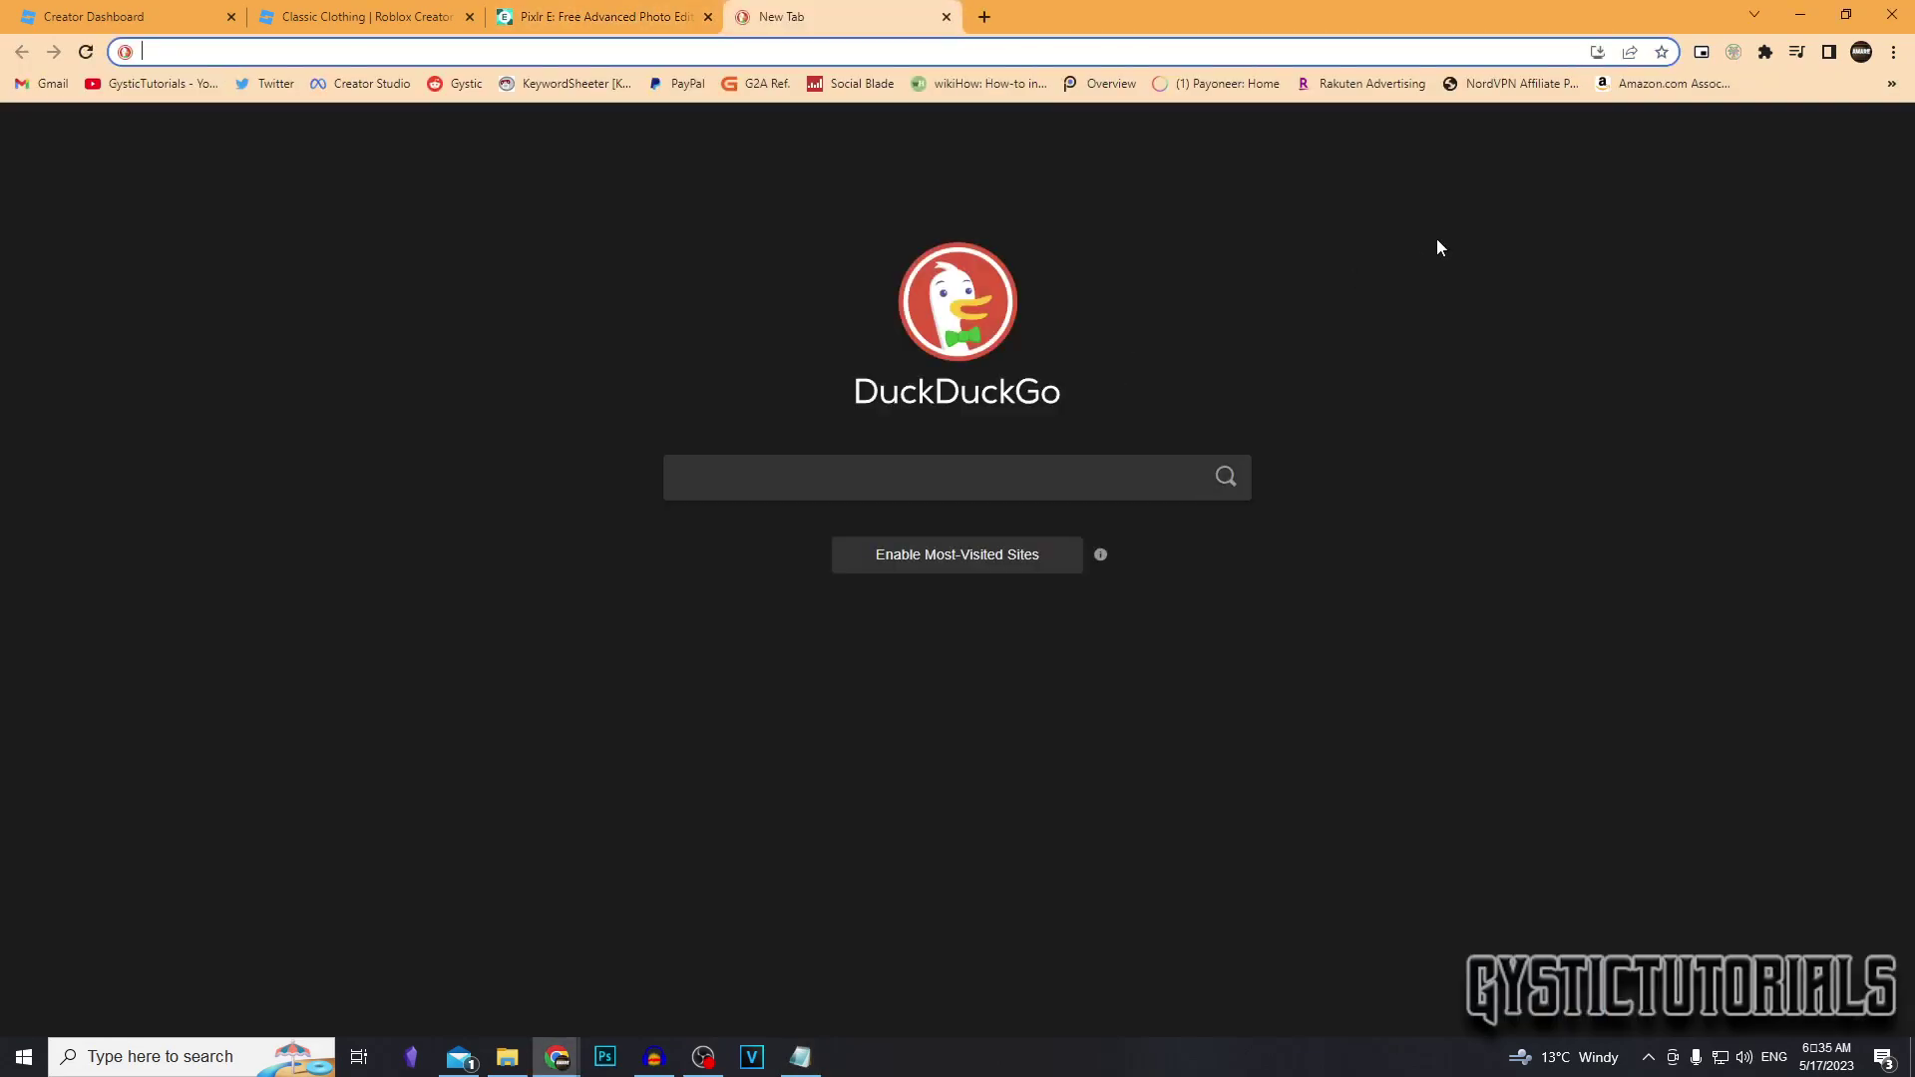
pyautogui.write('roblo')
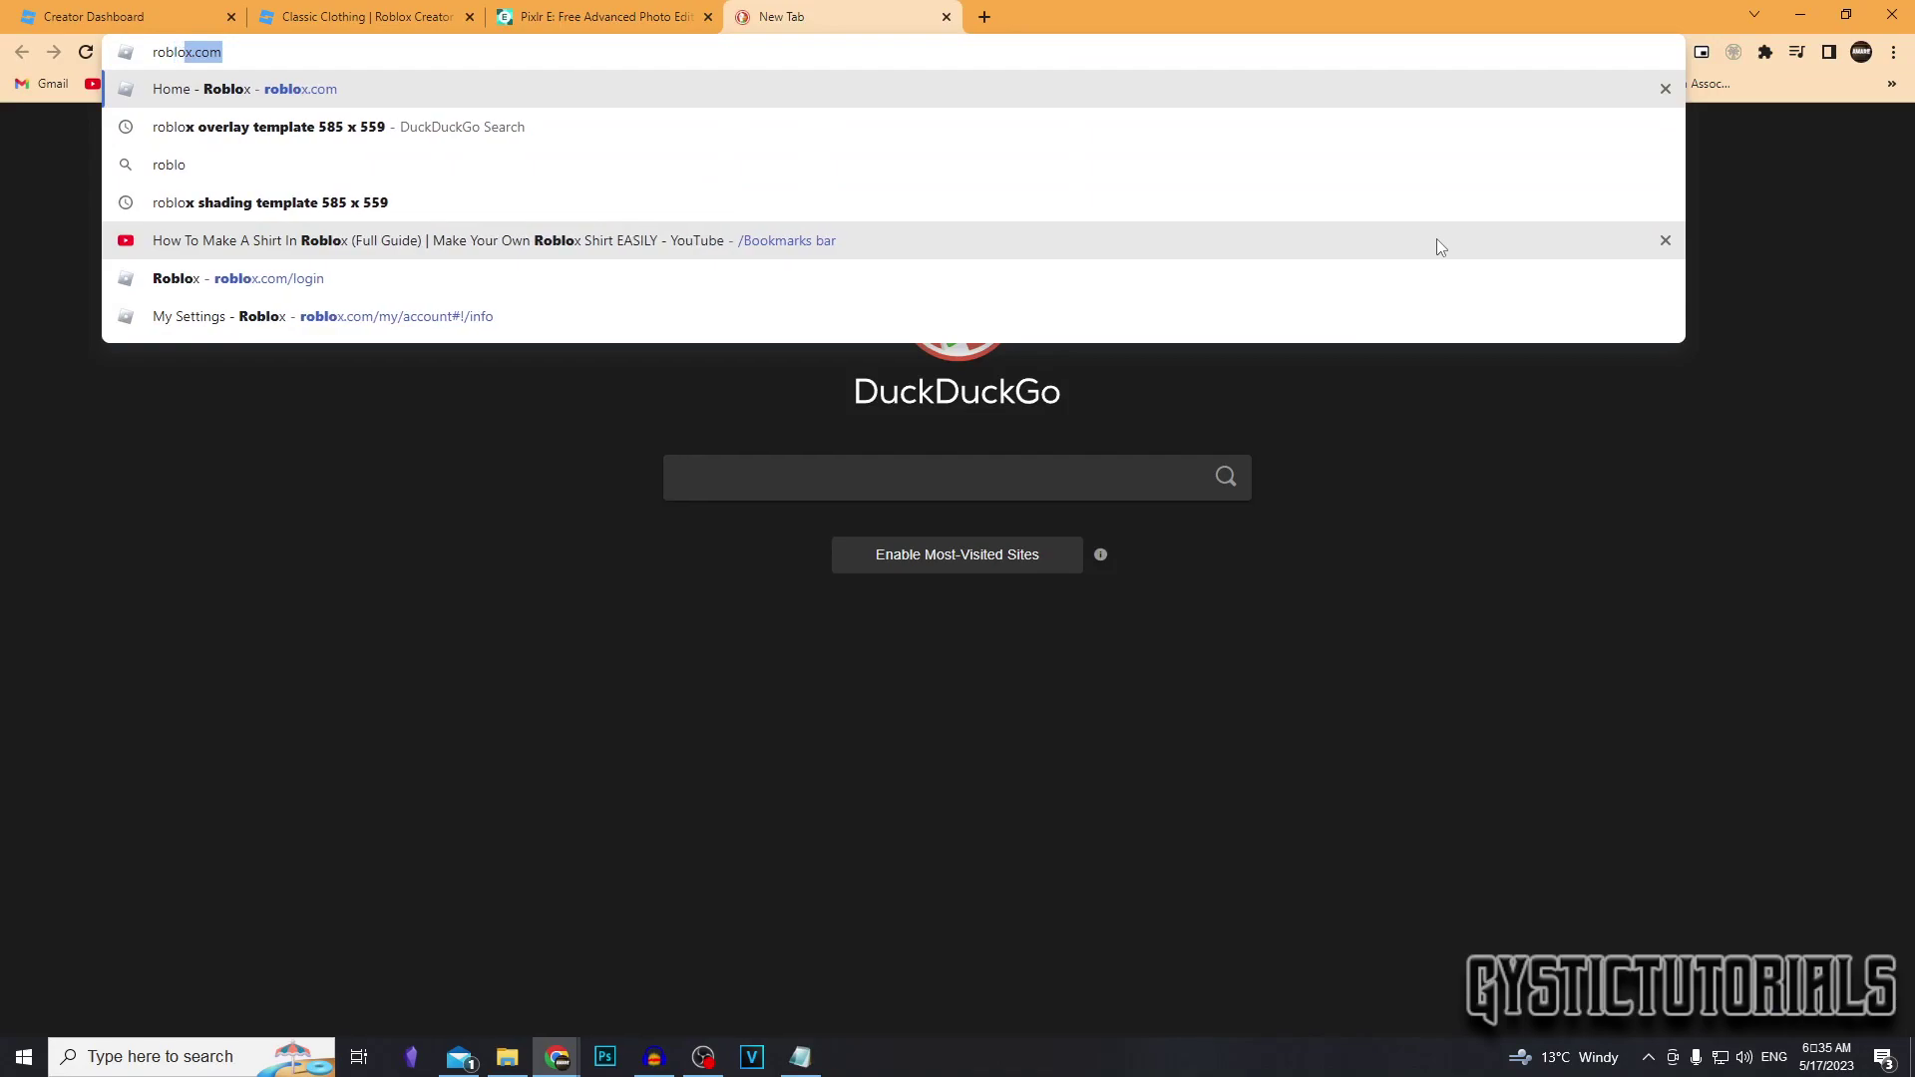
pyautogui.write('x')
pyautogui.press('Right')
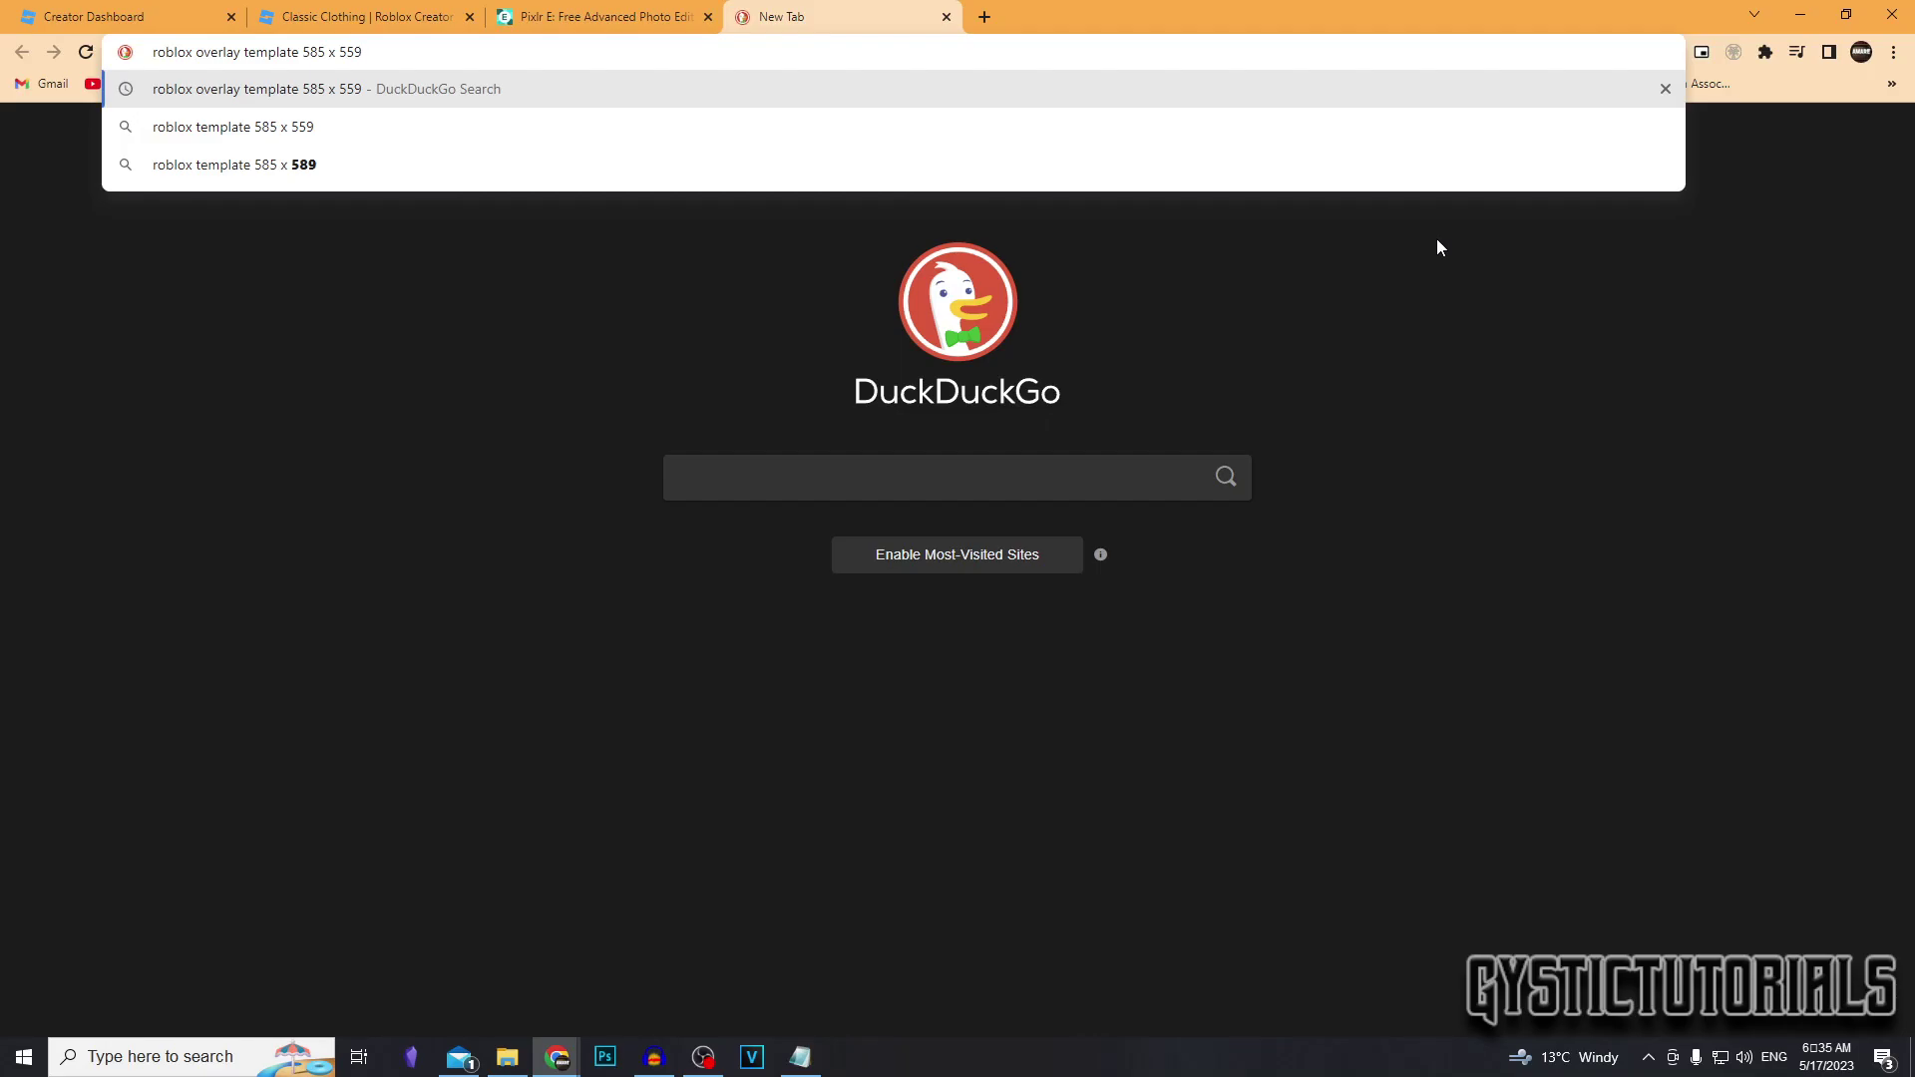
pyautogui.press('Return')
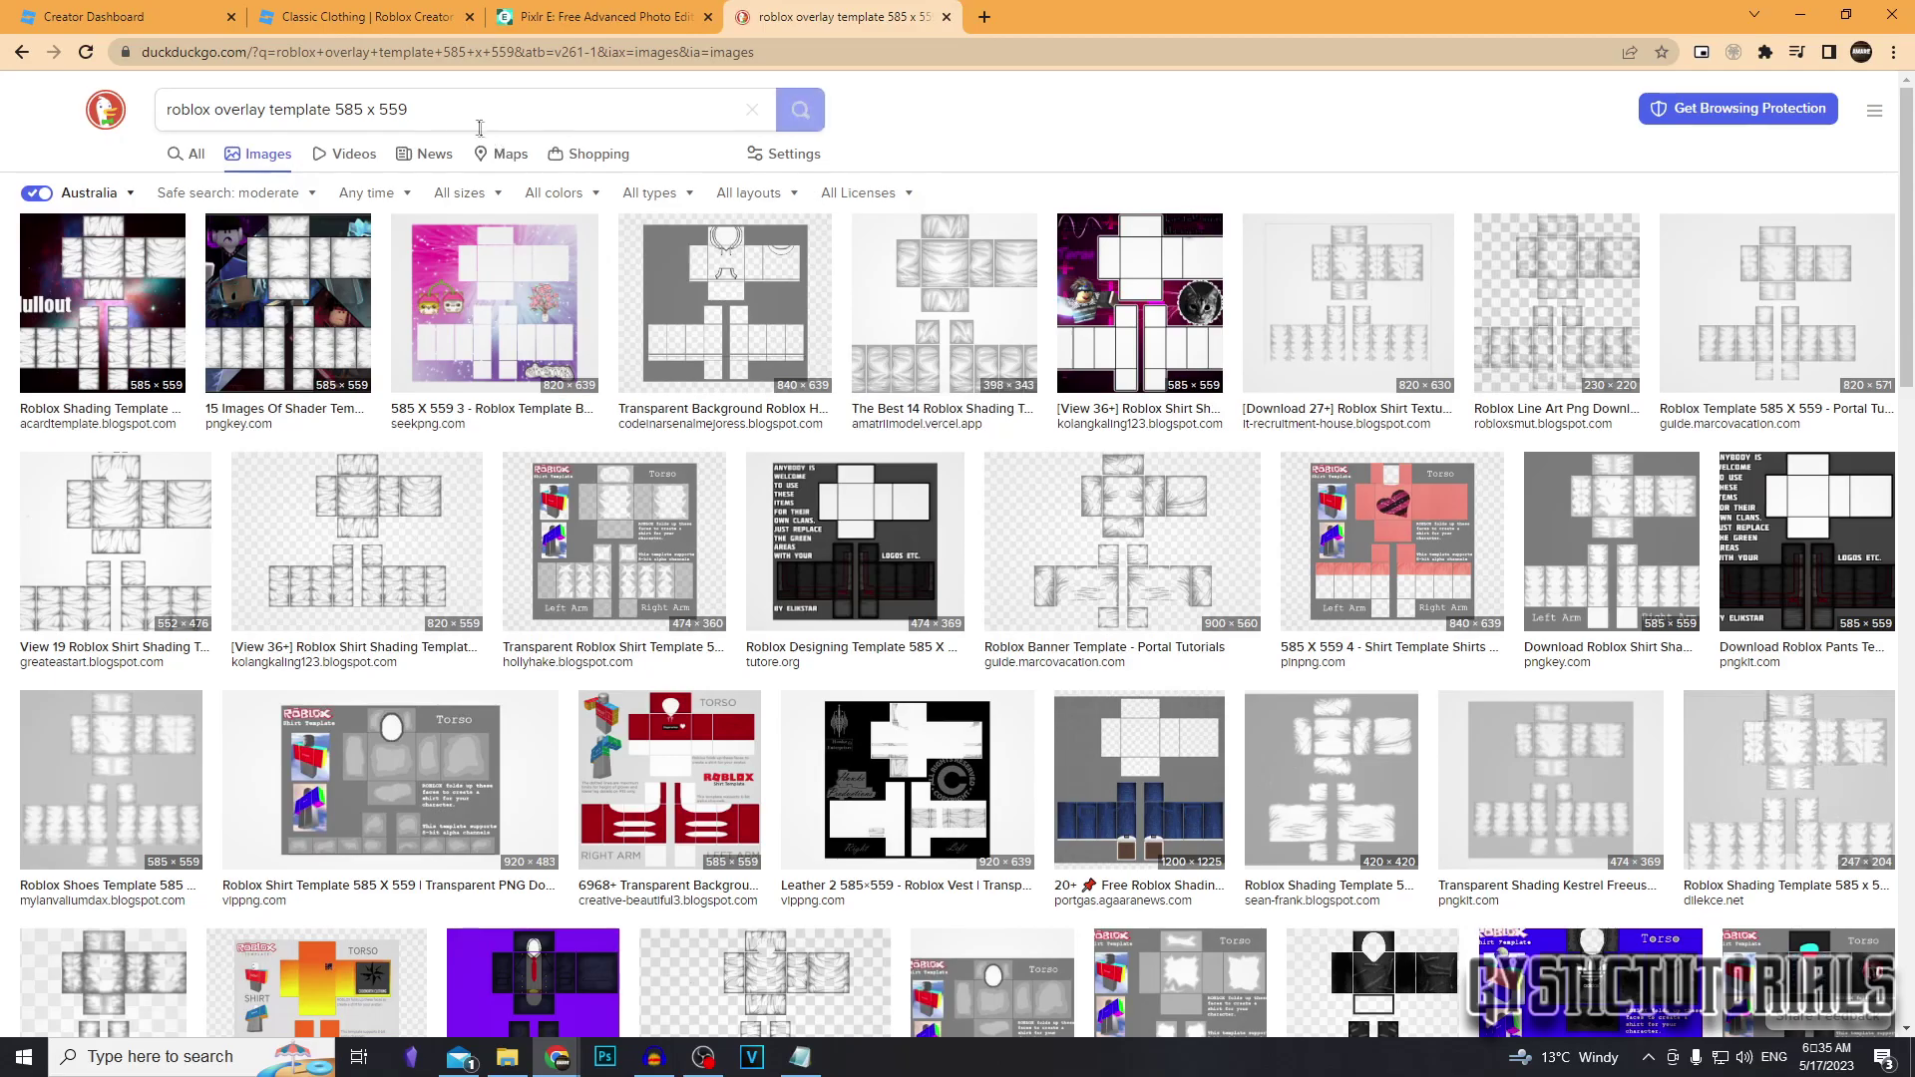
# Save the shading overlay image result to Downloads as image.png
pyautogui.click(1116, 539)
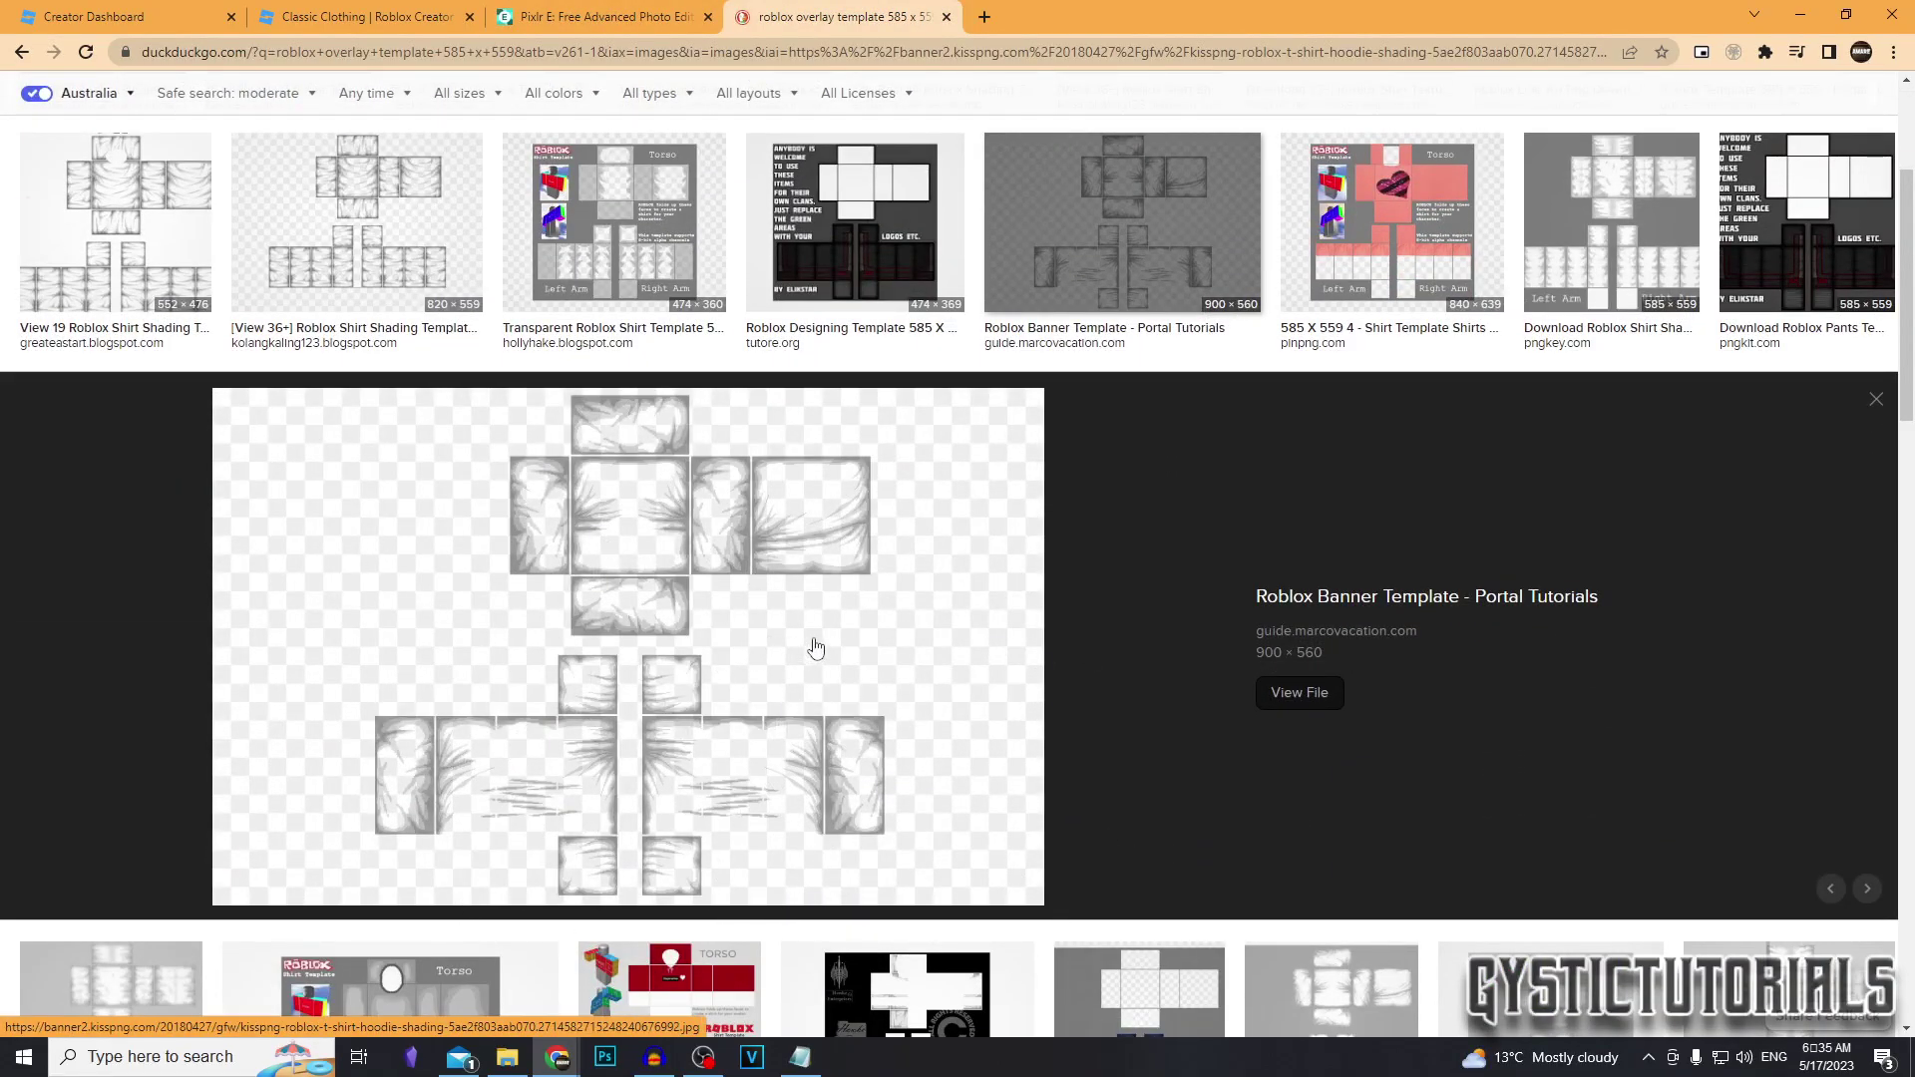
pyautogui.rightClick(809, 601)
pyautogui.click(884, 803)
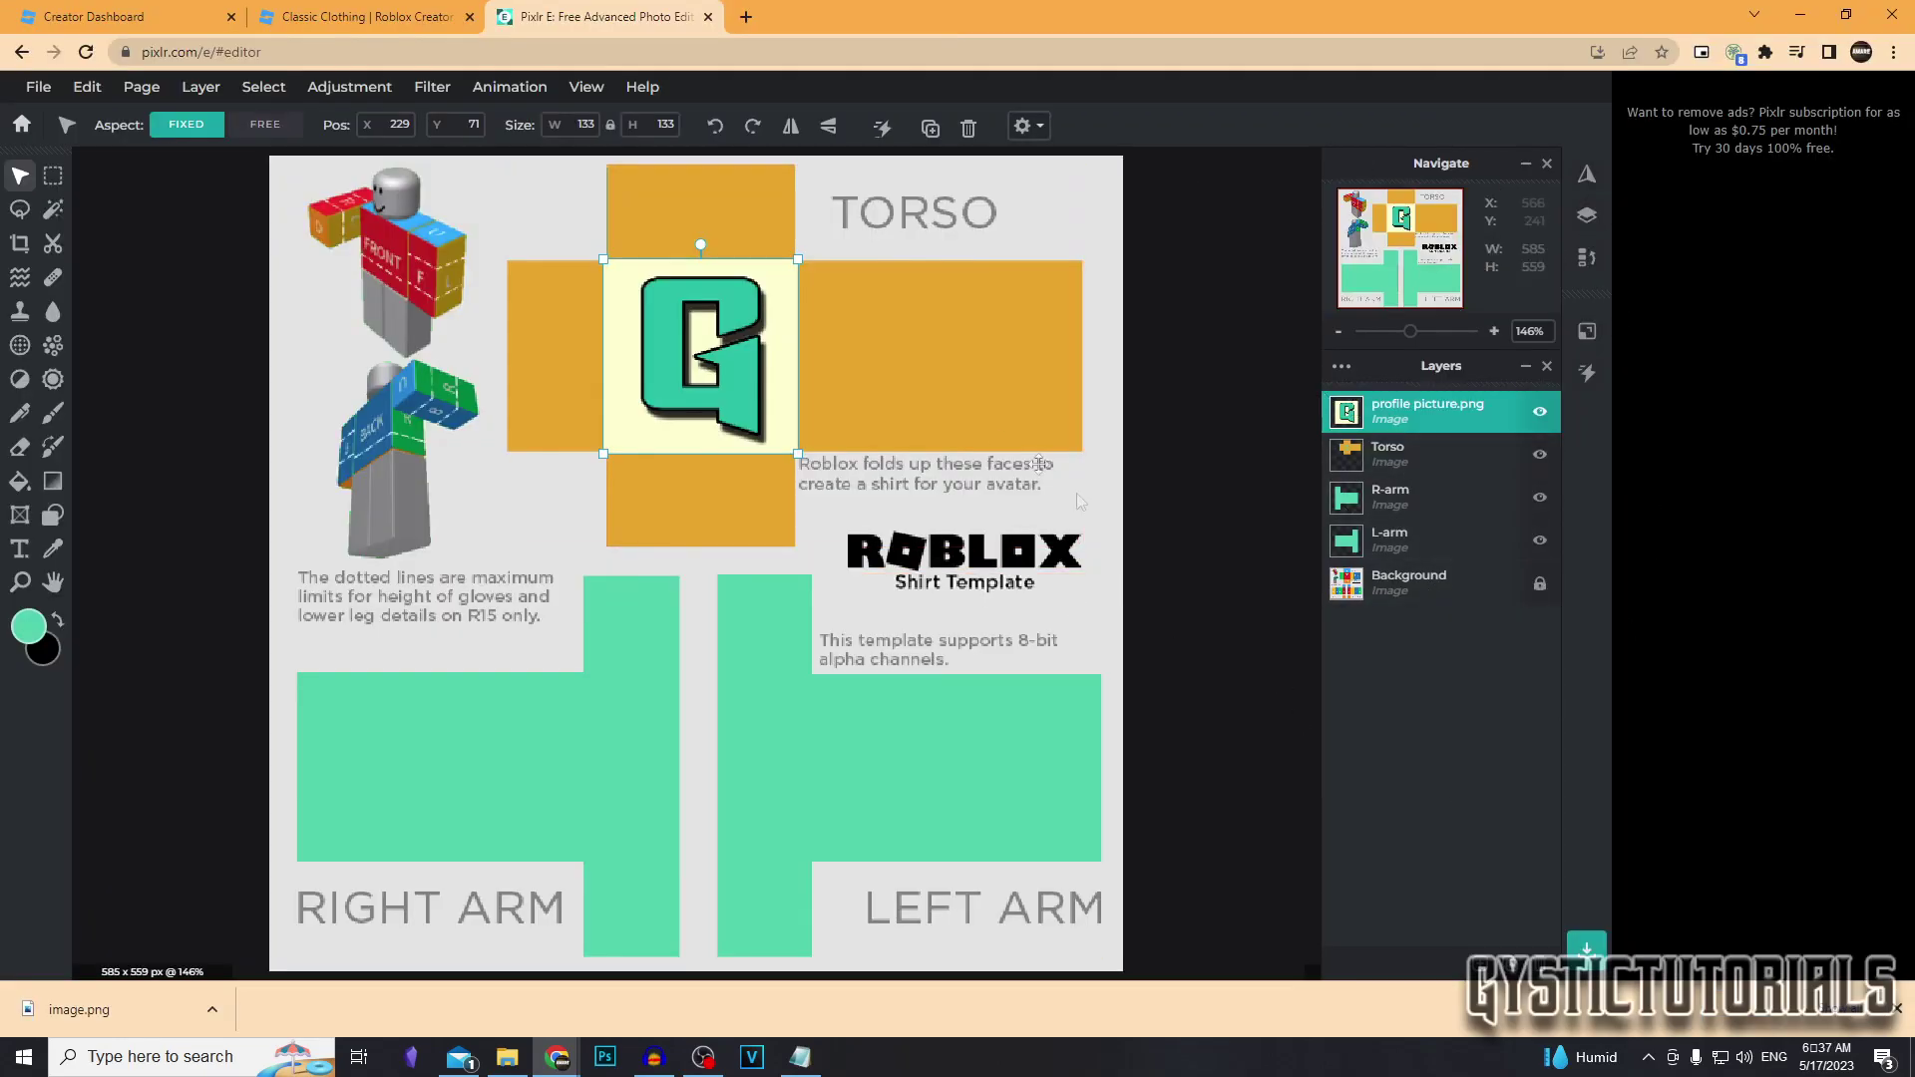
# Add image.png from Downloads as an image layer and stretch it over the shirt template
pyautogui.click(1586, 972)
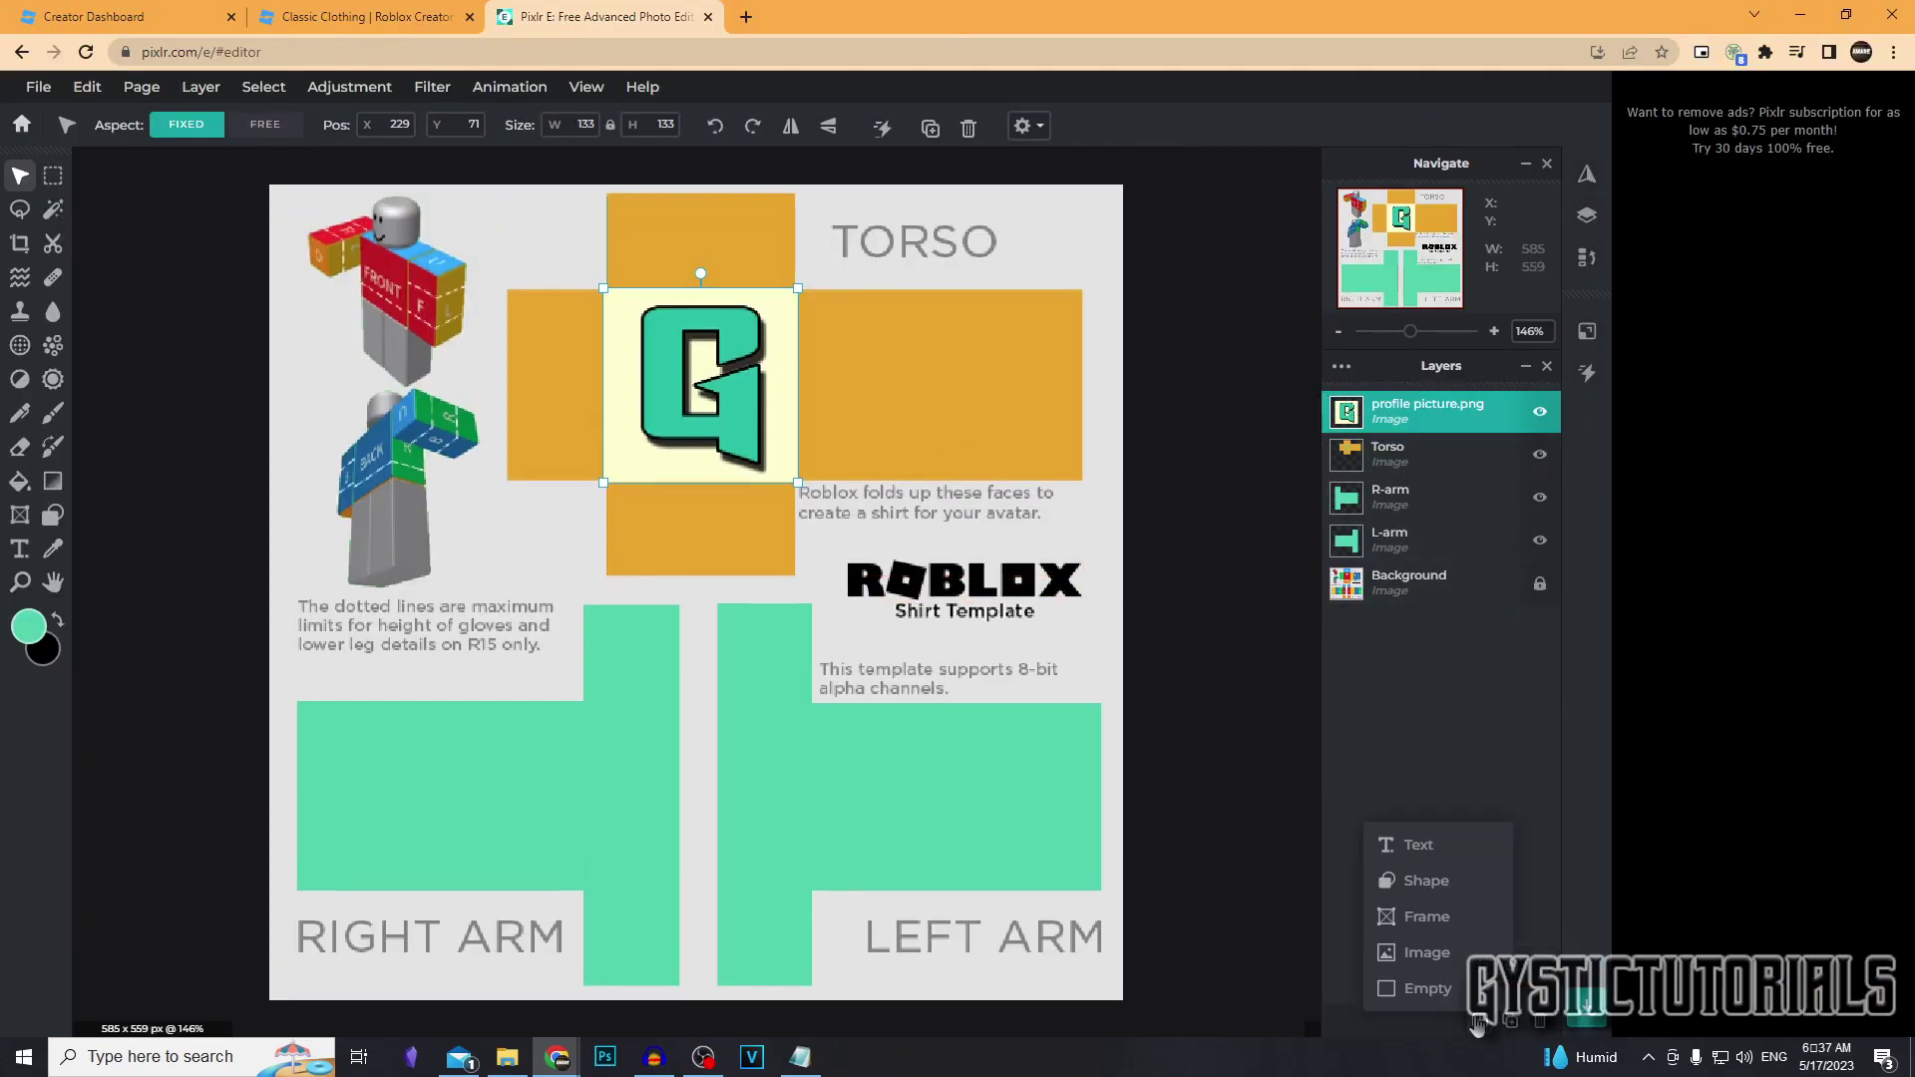
pyautogui.click(1475, 988)
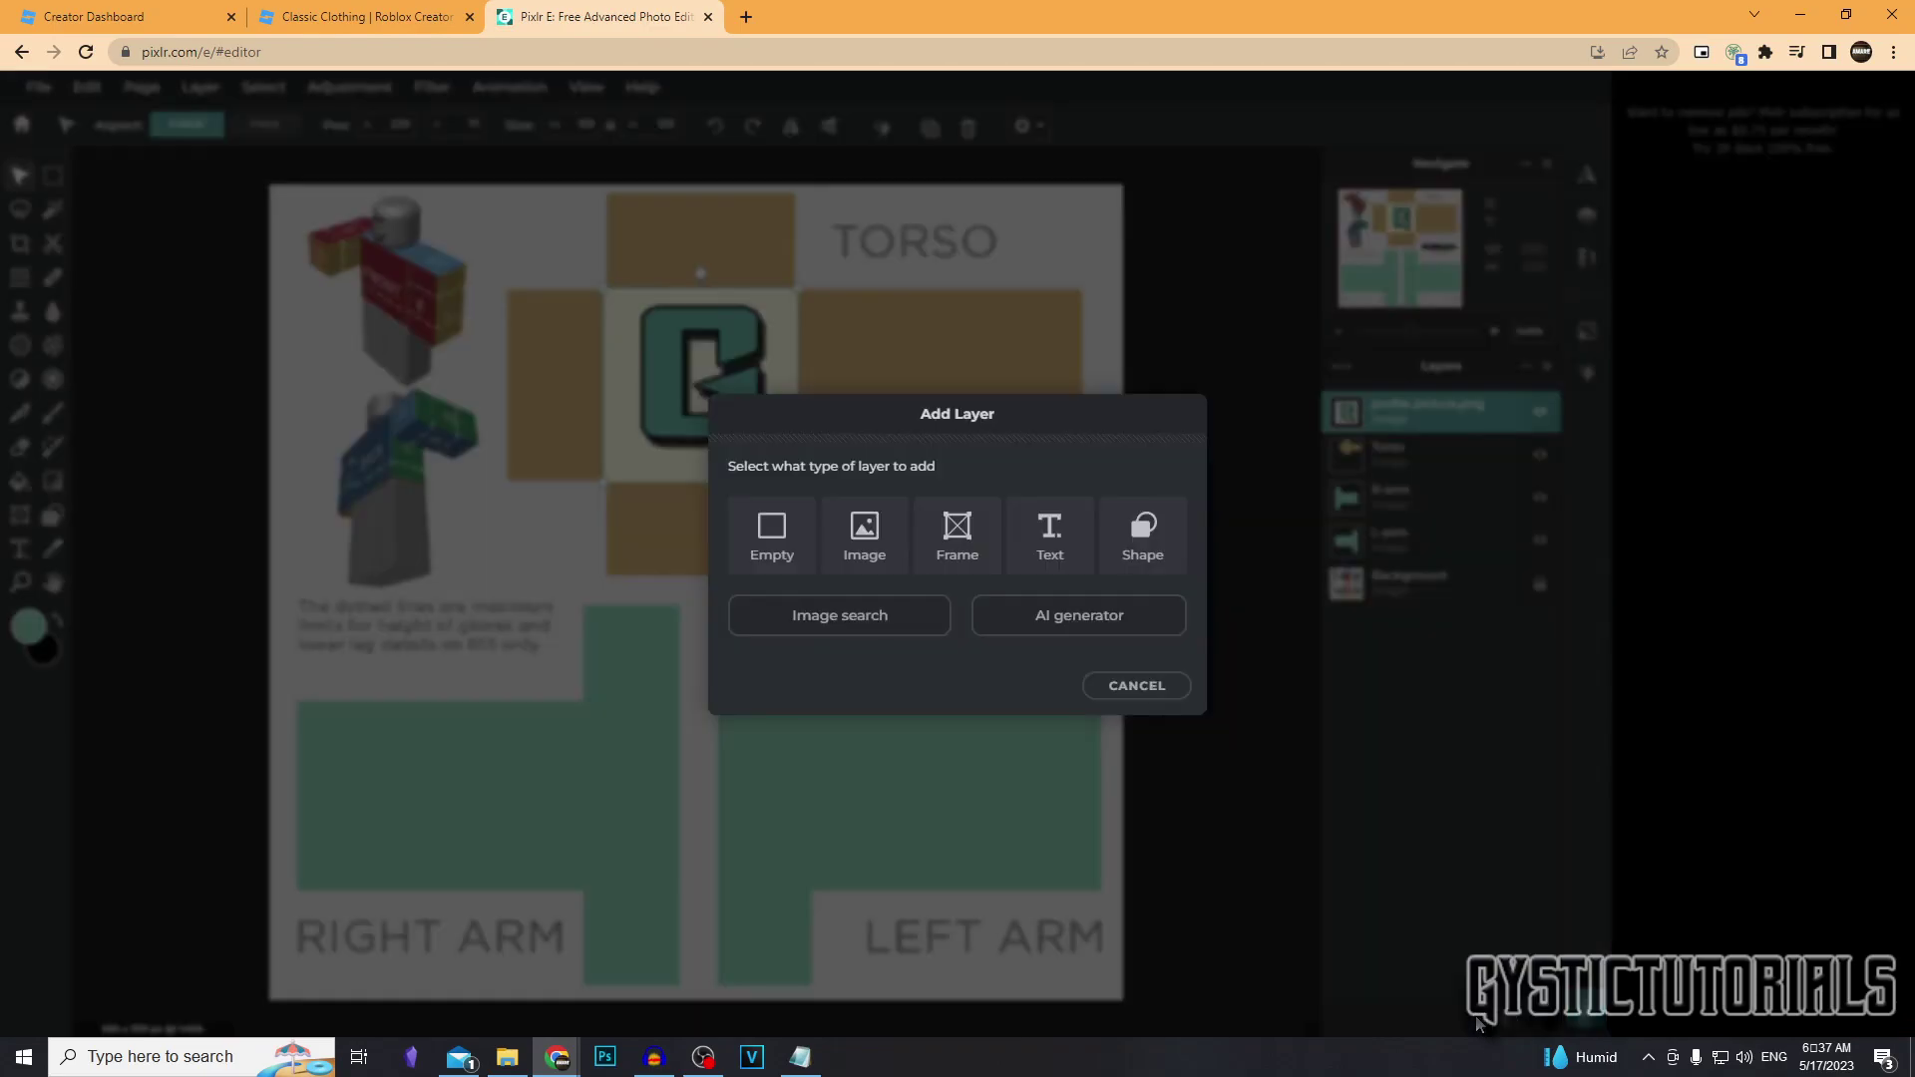
pyautogui.click(878, 556)
pyautogui.click(222, 332)
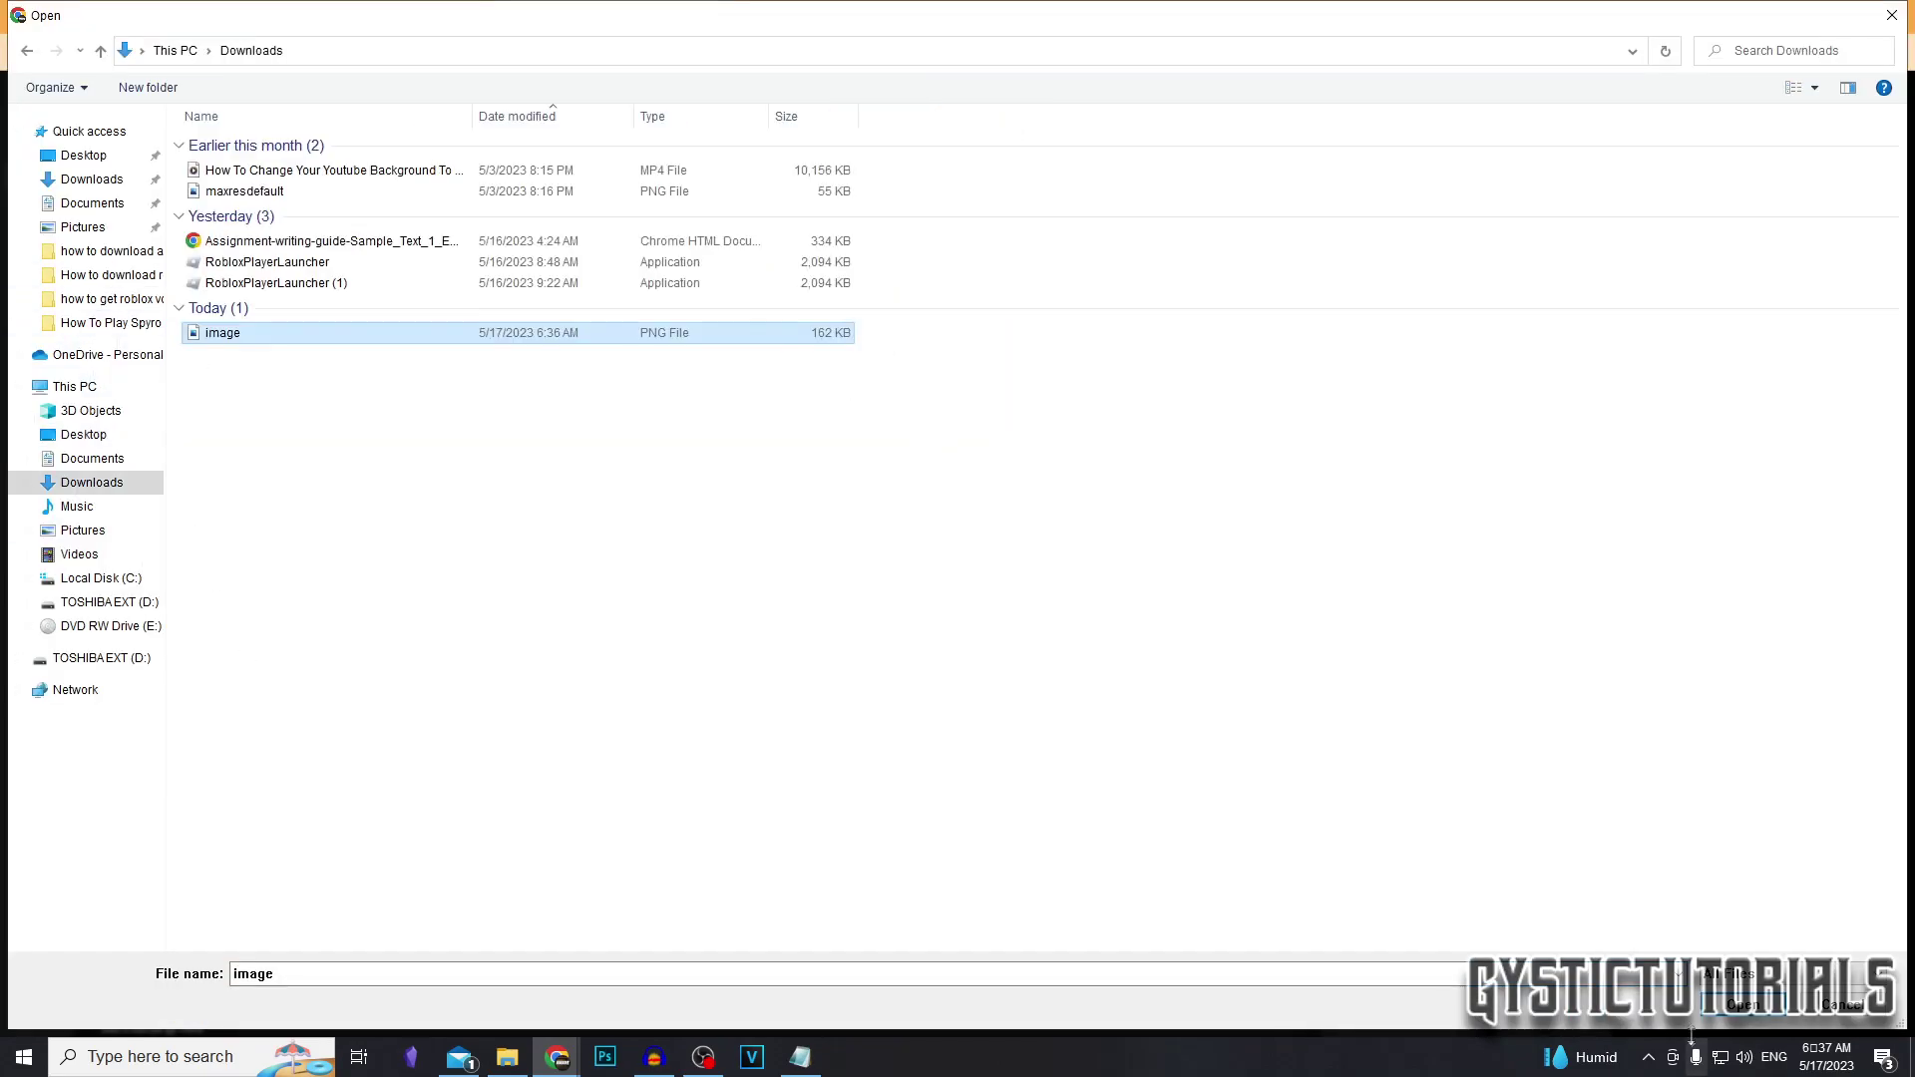
pyautogui.click(1736, 1006)
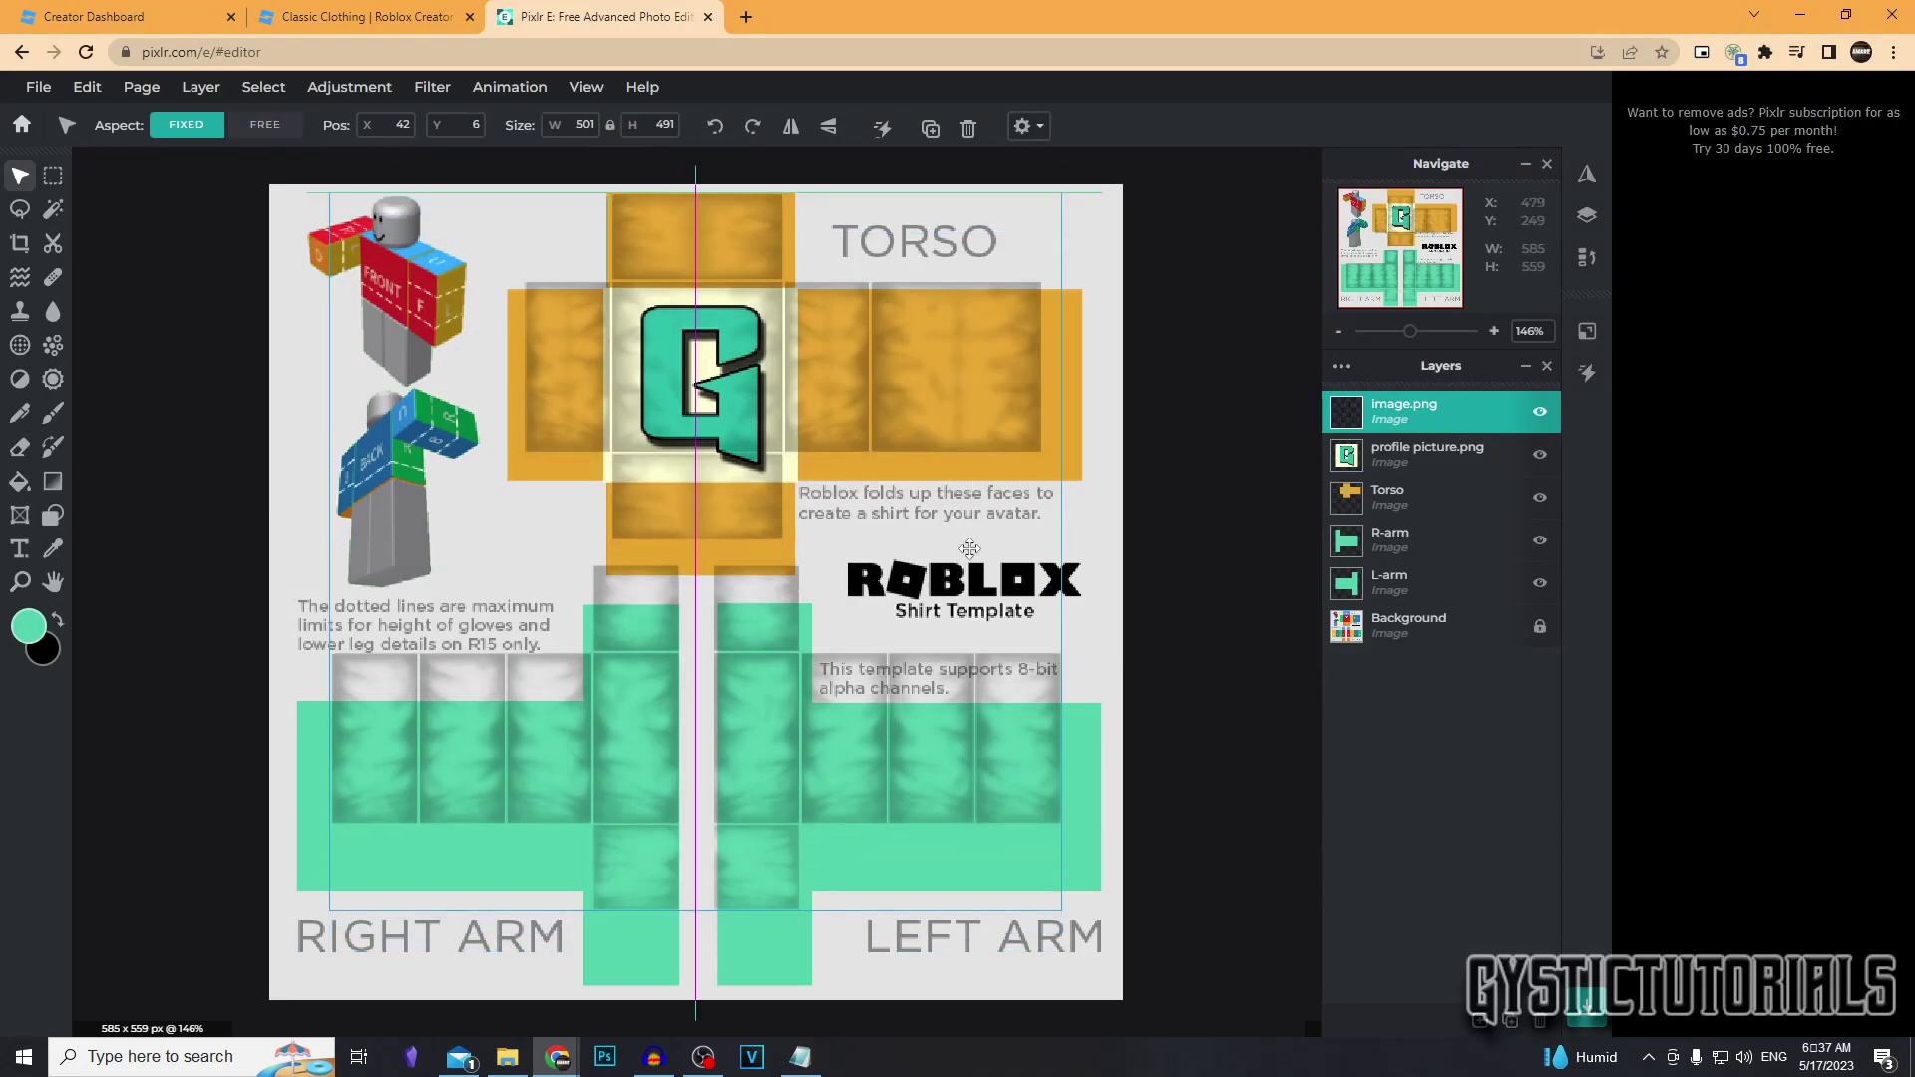
pyautogui.moveTo(970, 549); pyautogui.dragTo(960, 555)
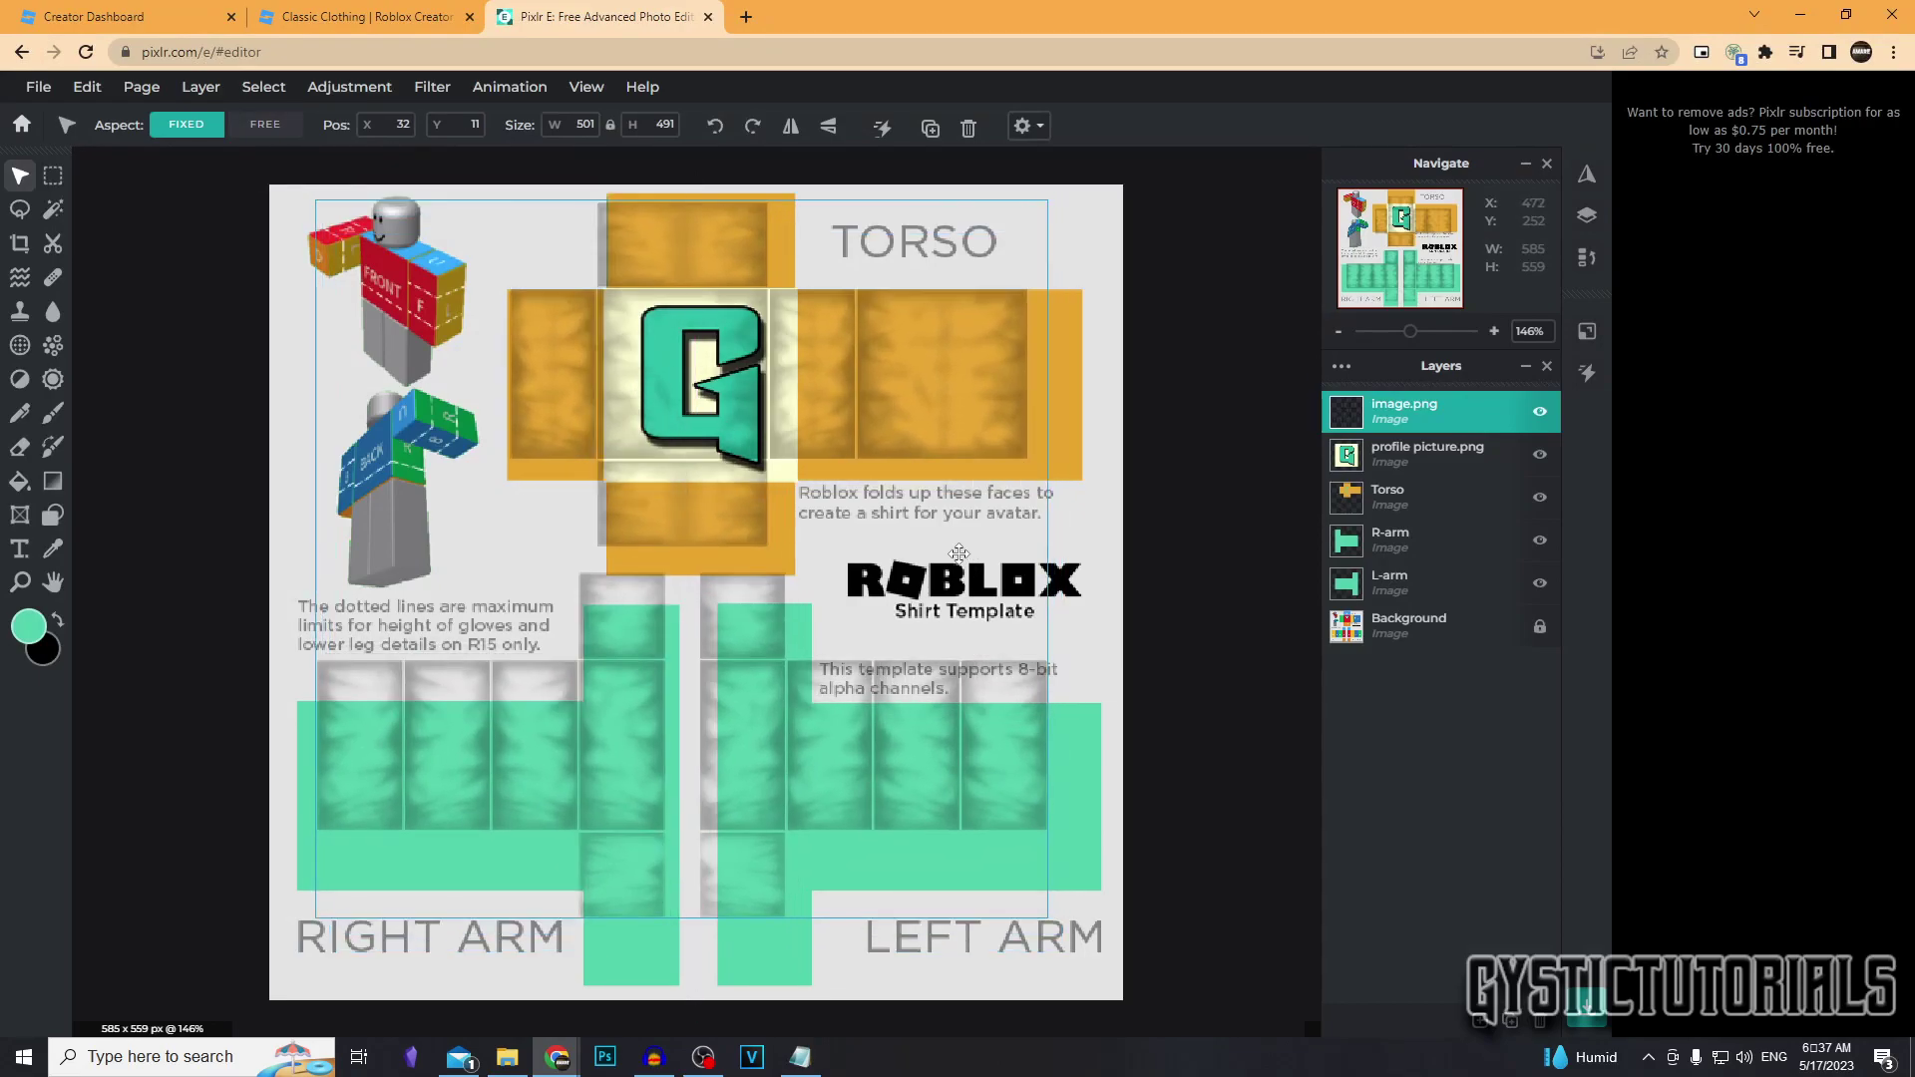
pyautogui.moveTo(1047, 917); pyautogui.dragTo(1066, 938)
pyautogui.scroll(2, 1048, 895)
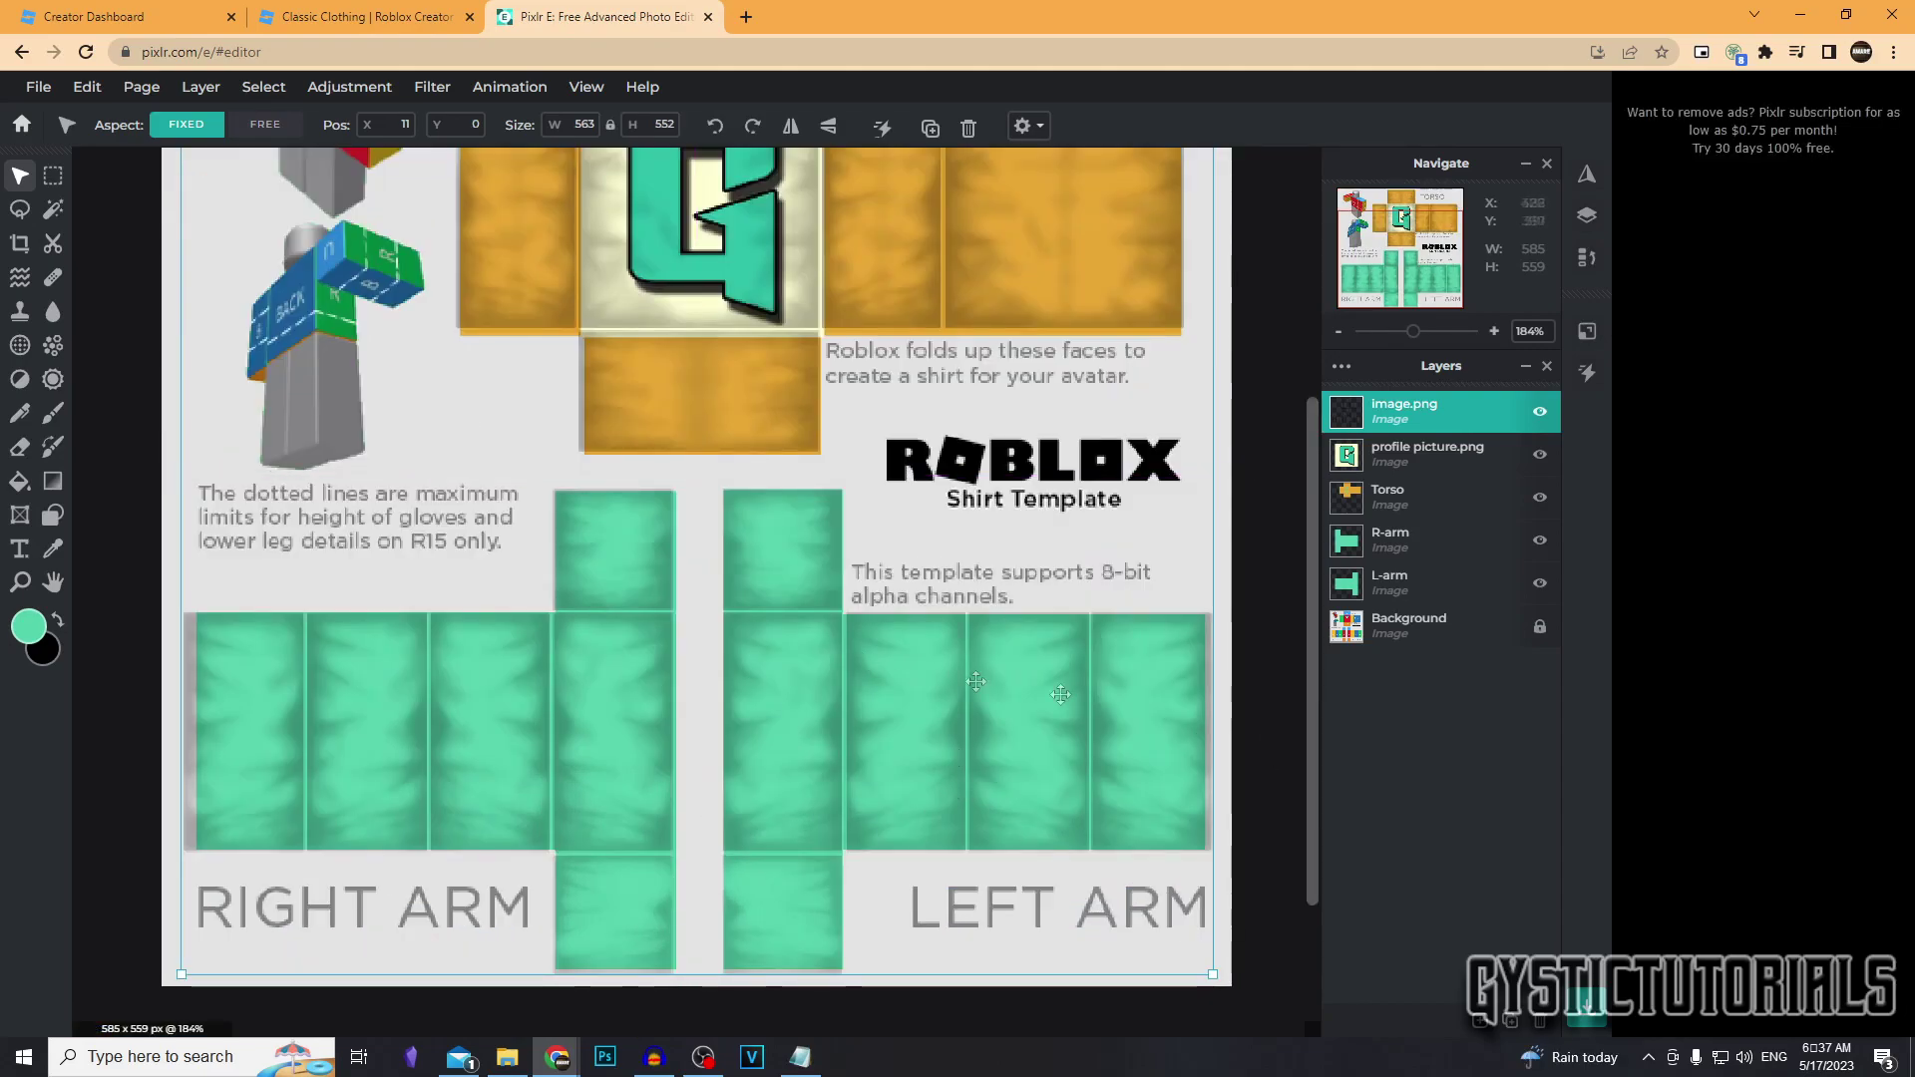
pyautogui.scroll(-1, 1059, 694)
pyautogui.scroll(-1, 1059, 695)
# Duplicate the image.png shading layer, set the copy's opacity to about 53, then select Background
pyautogui.hotkey('ctrl', 'j')
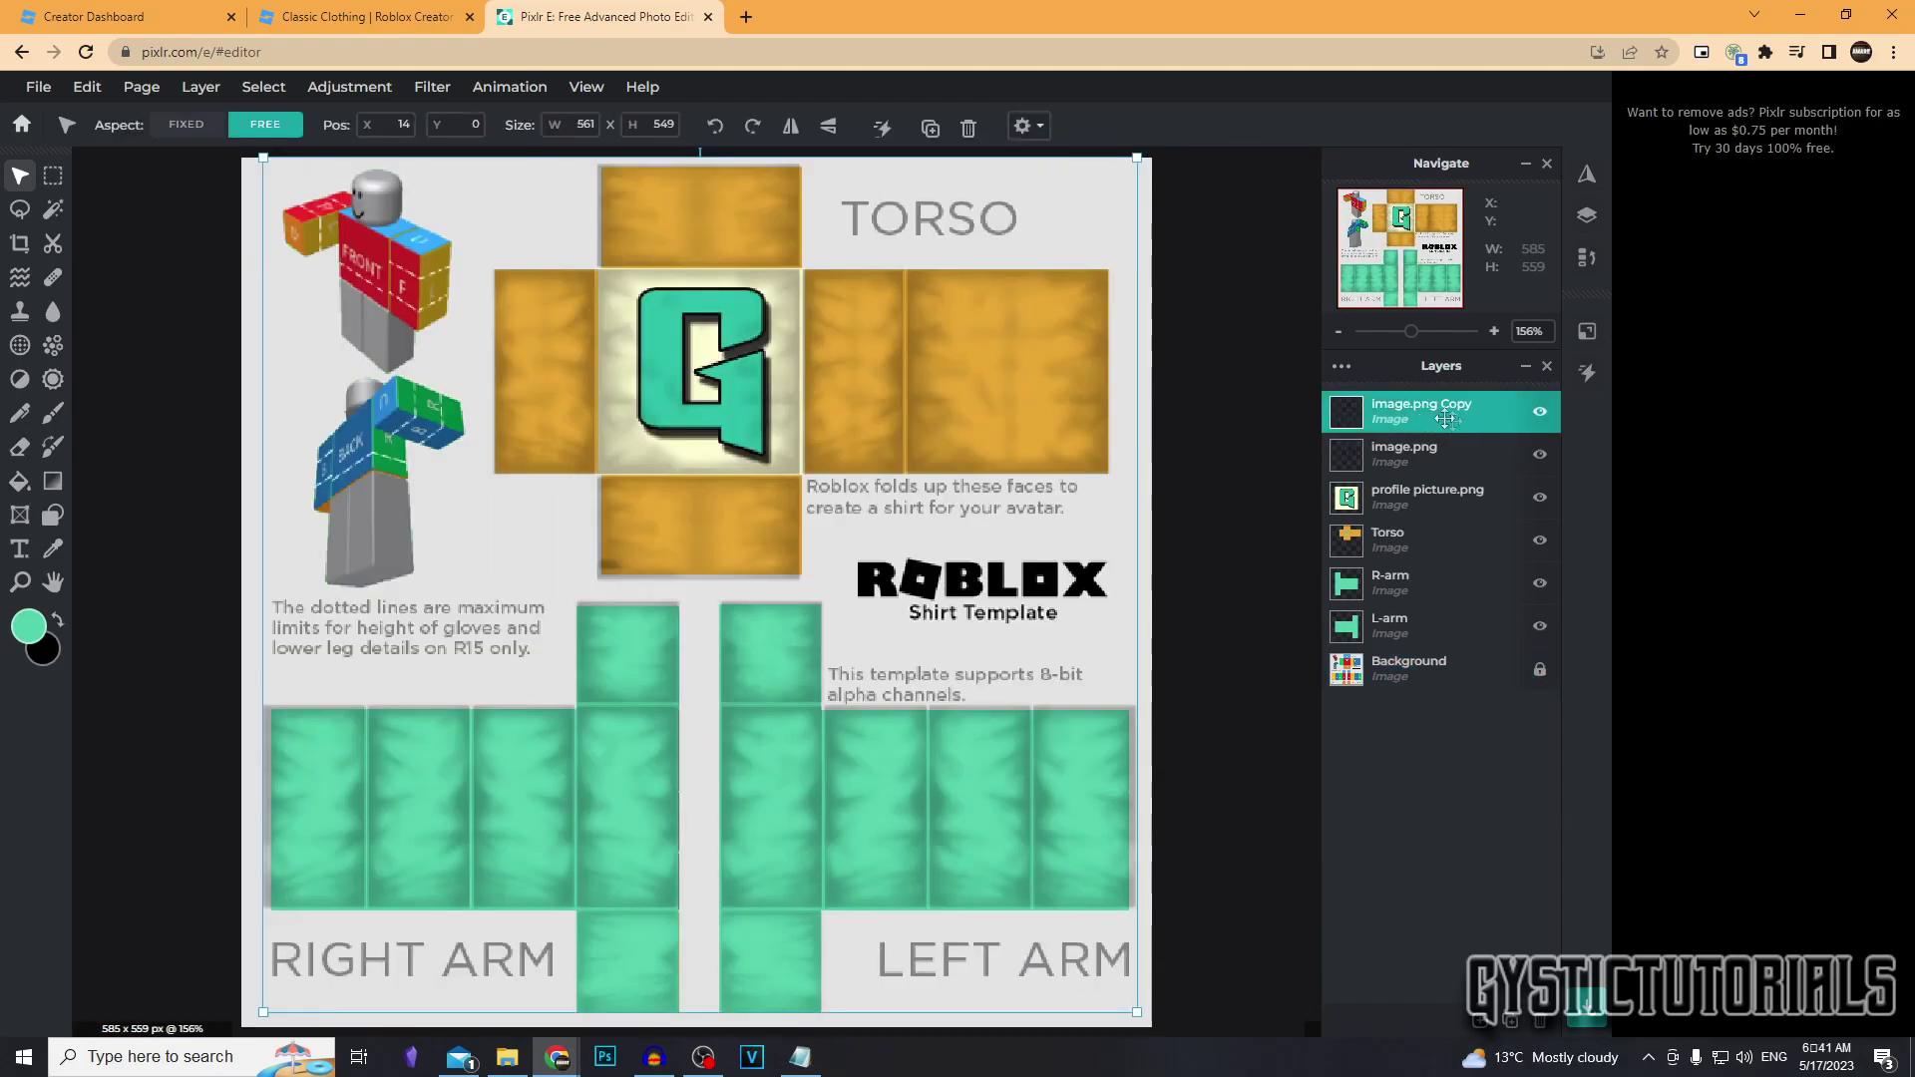
pyautogui.click(1447, 419)
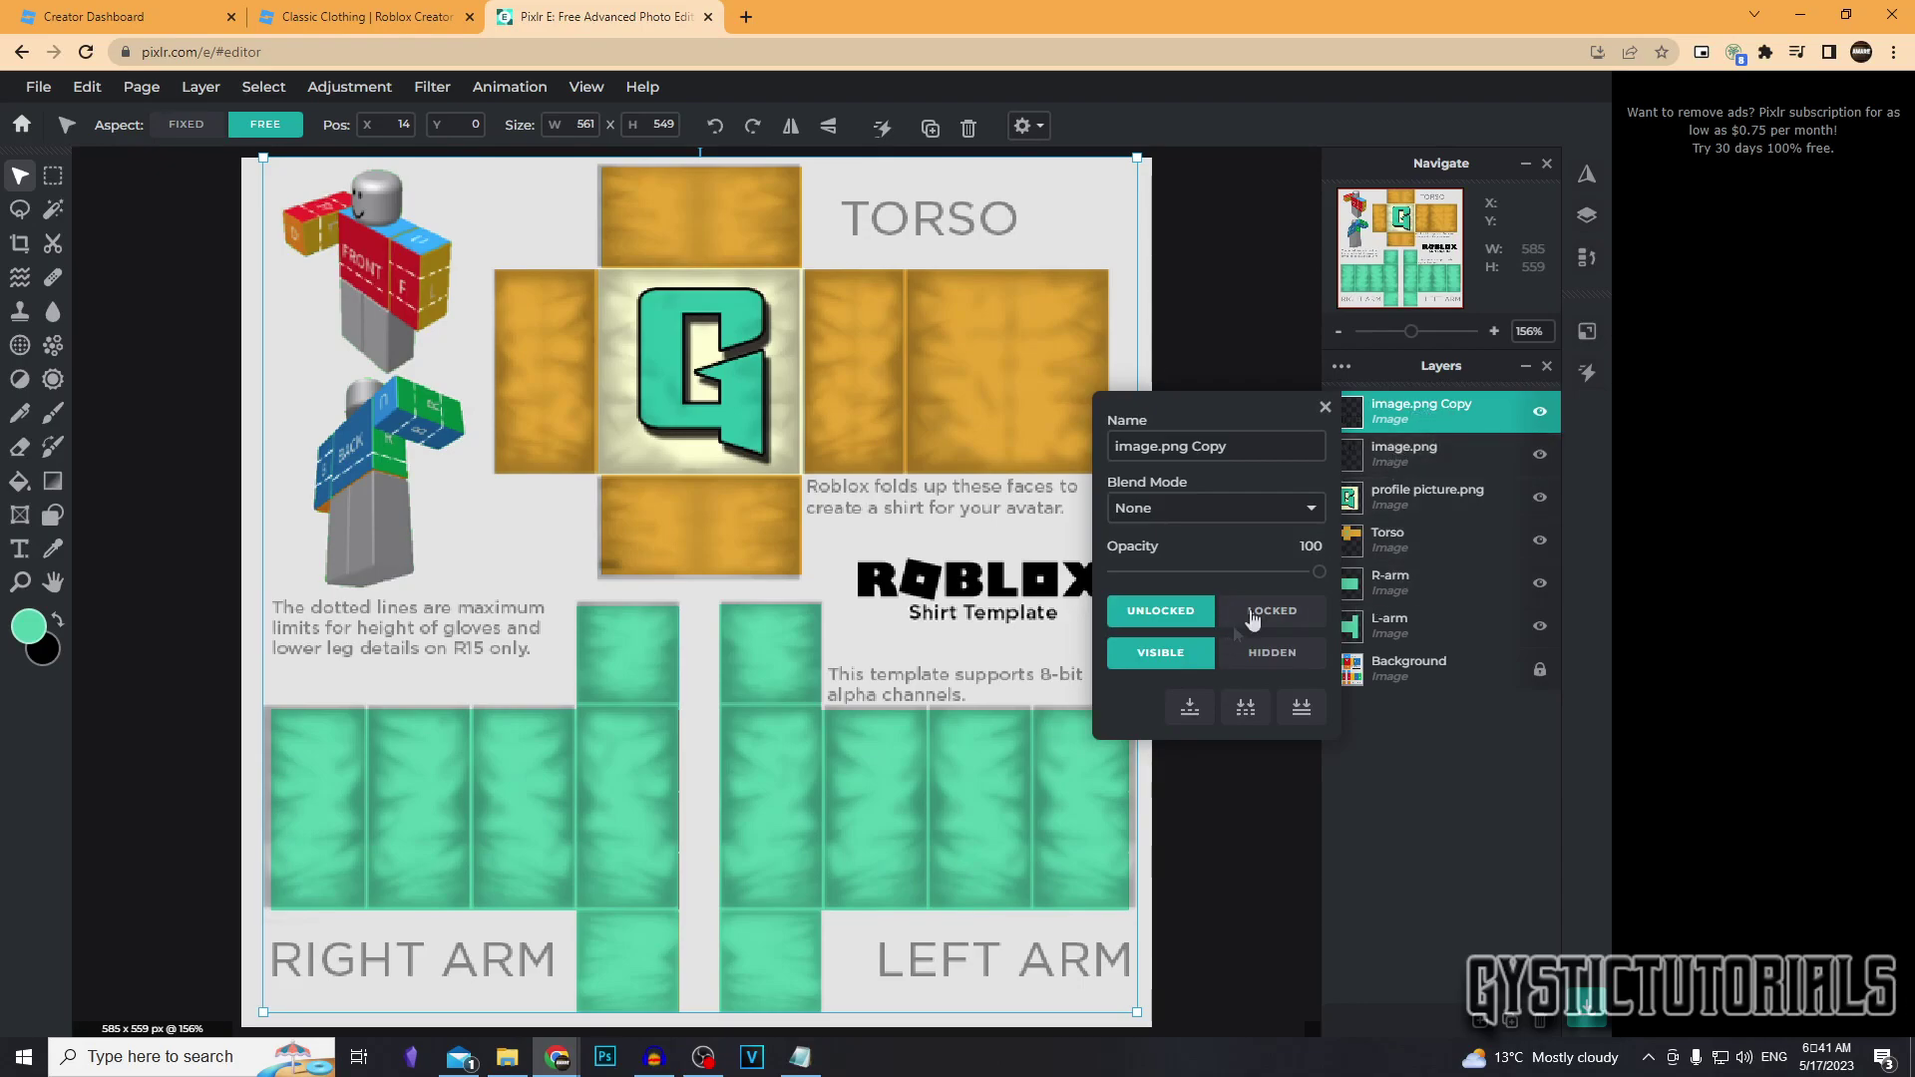
pyautogui.moveTo(1319, 573)
pyautogui.mouseDown()
pyautogui.moveTo(1226, 572)
pyautogui.moveTo(1265, 579)
pyautogui.mouseUp()
pyautogui.click(1422, 453)
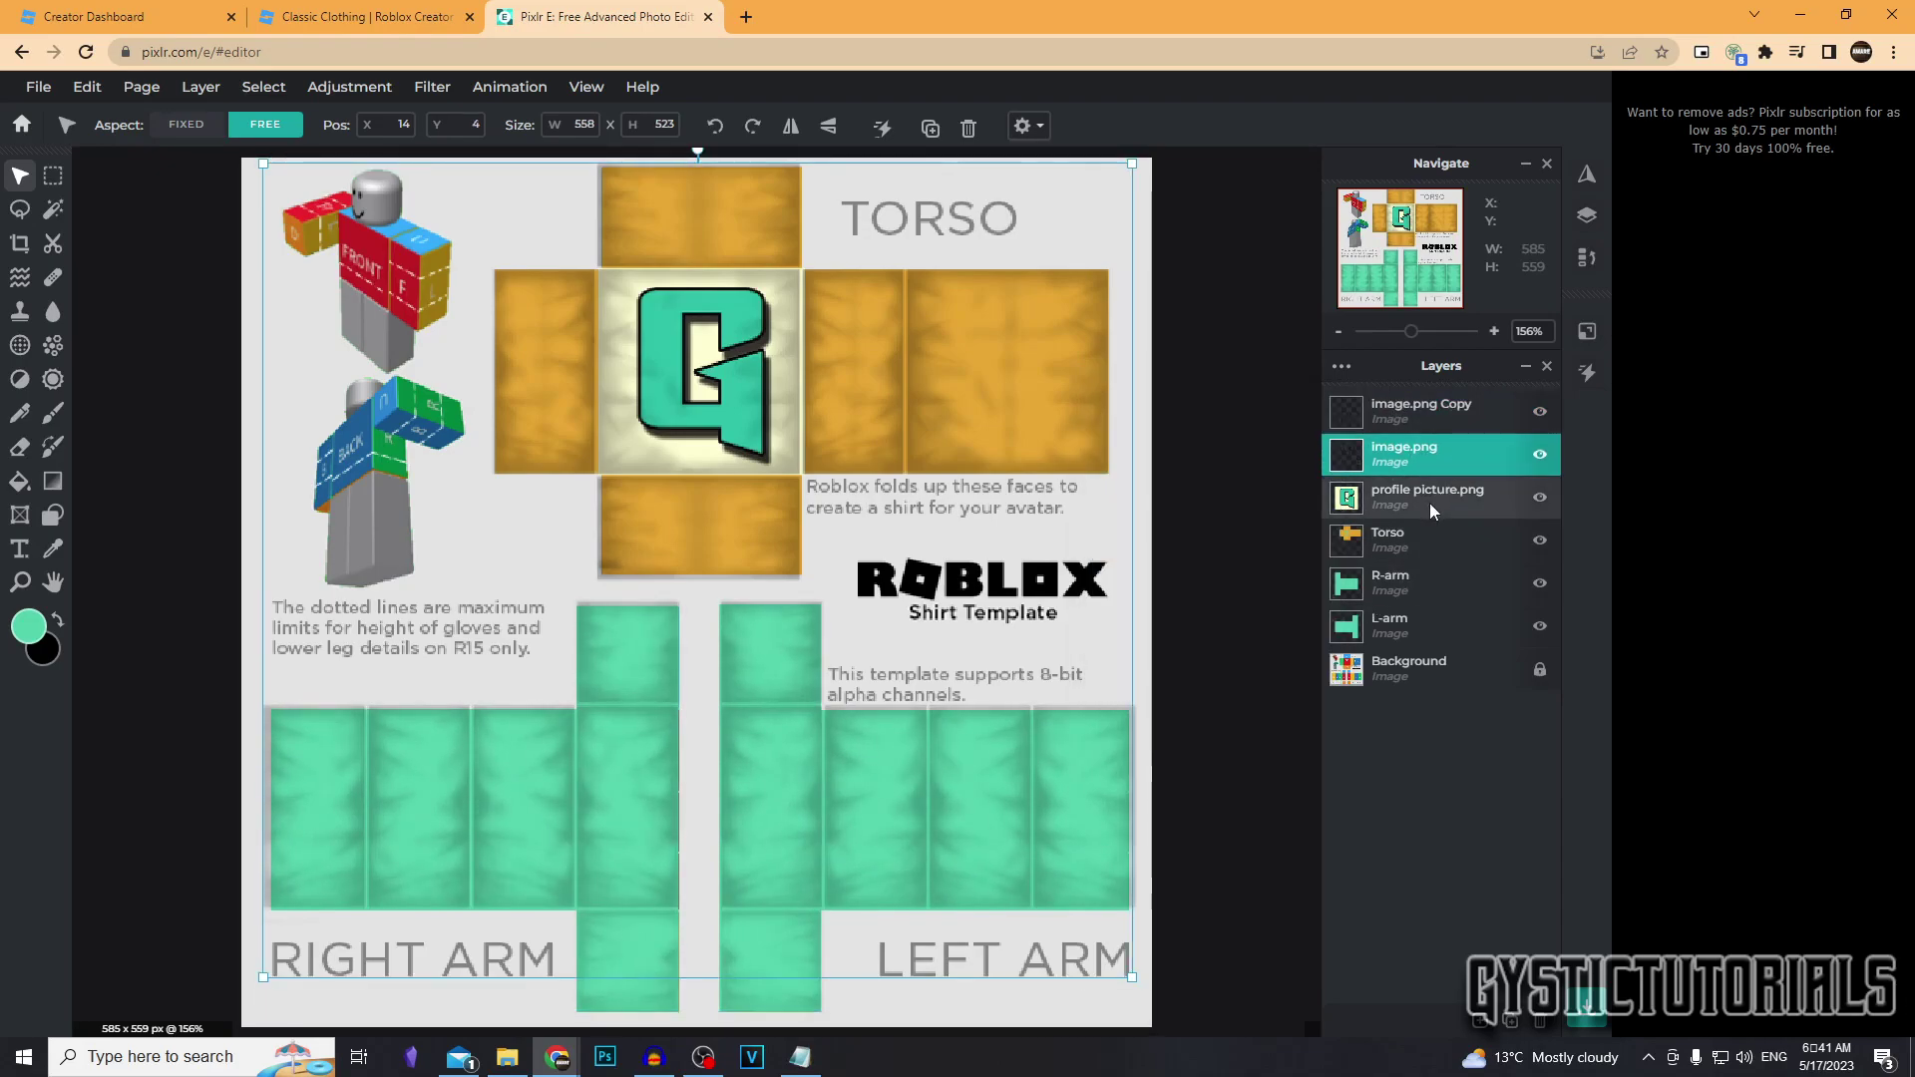
pyautogui.click(1421, 668)
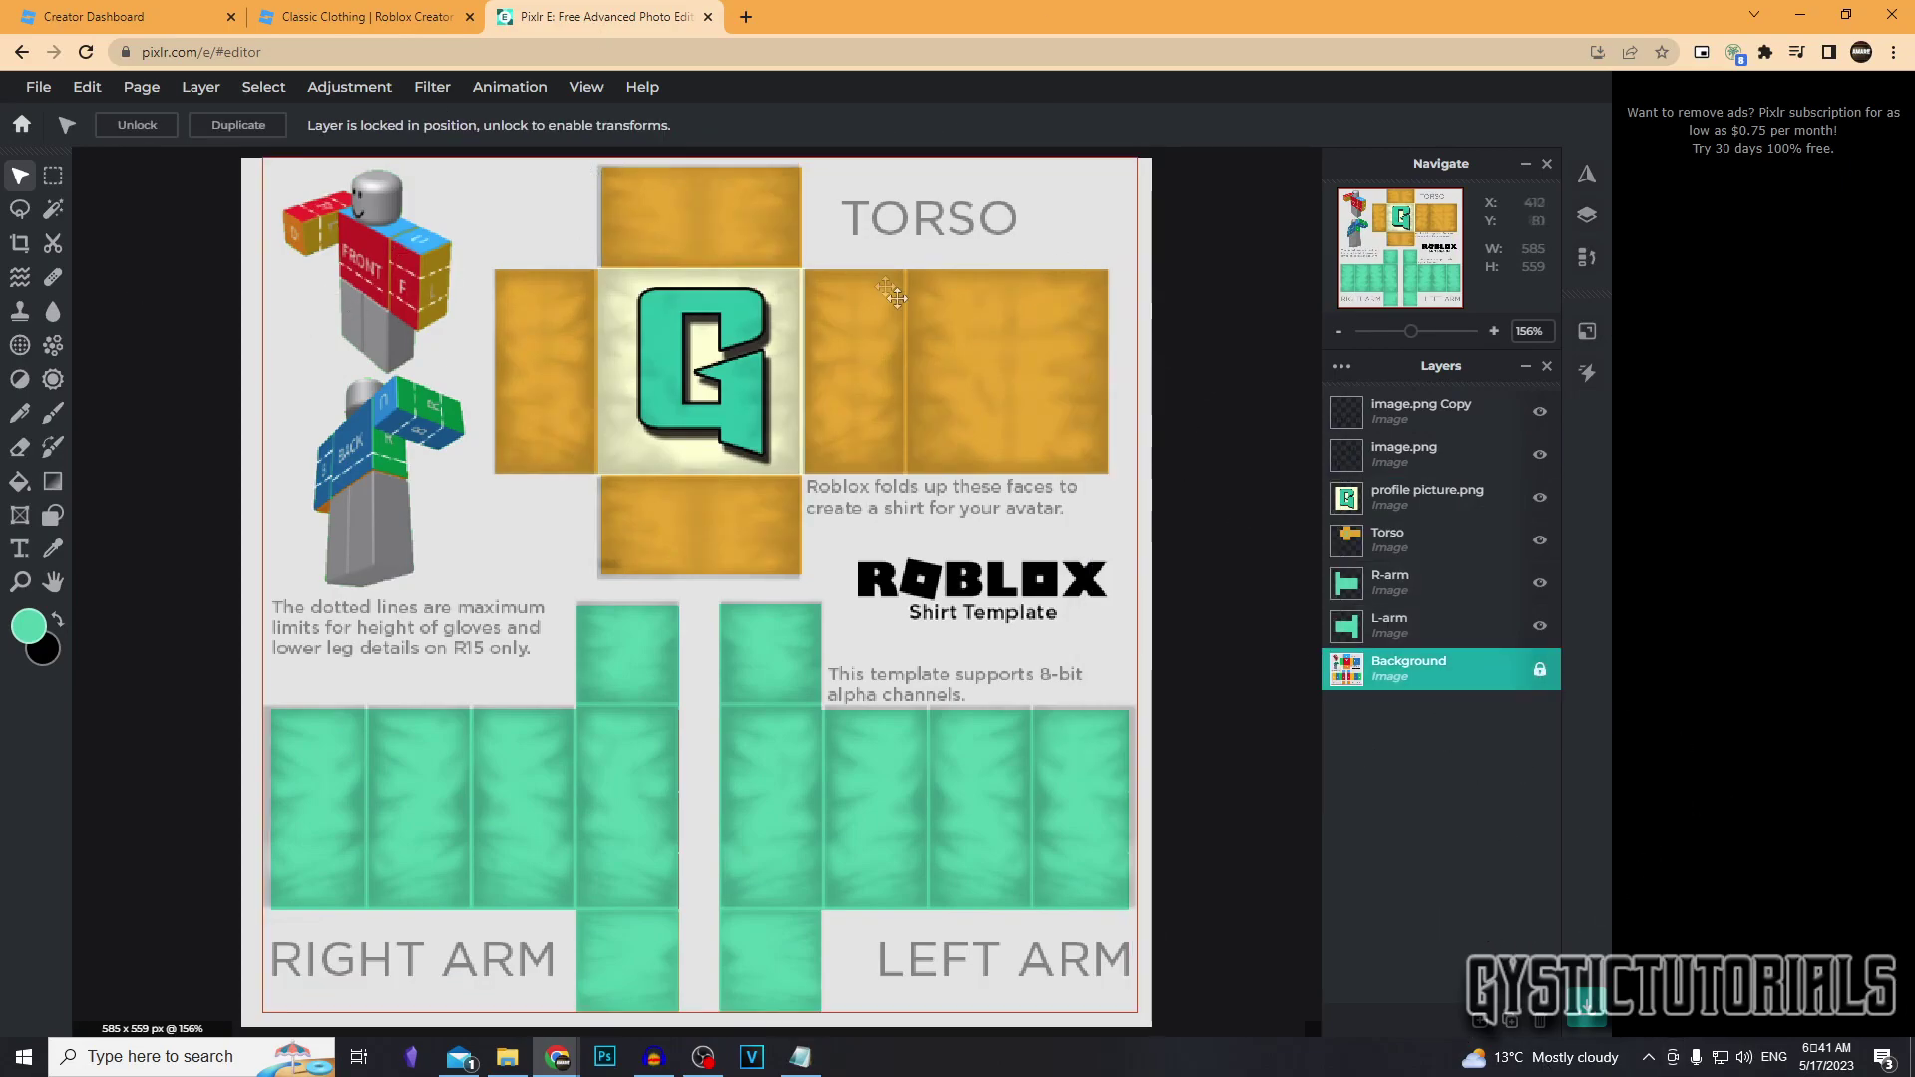
pyautogui.scroll(-2, 1299, 401)
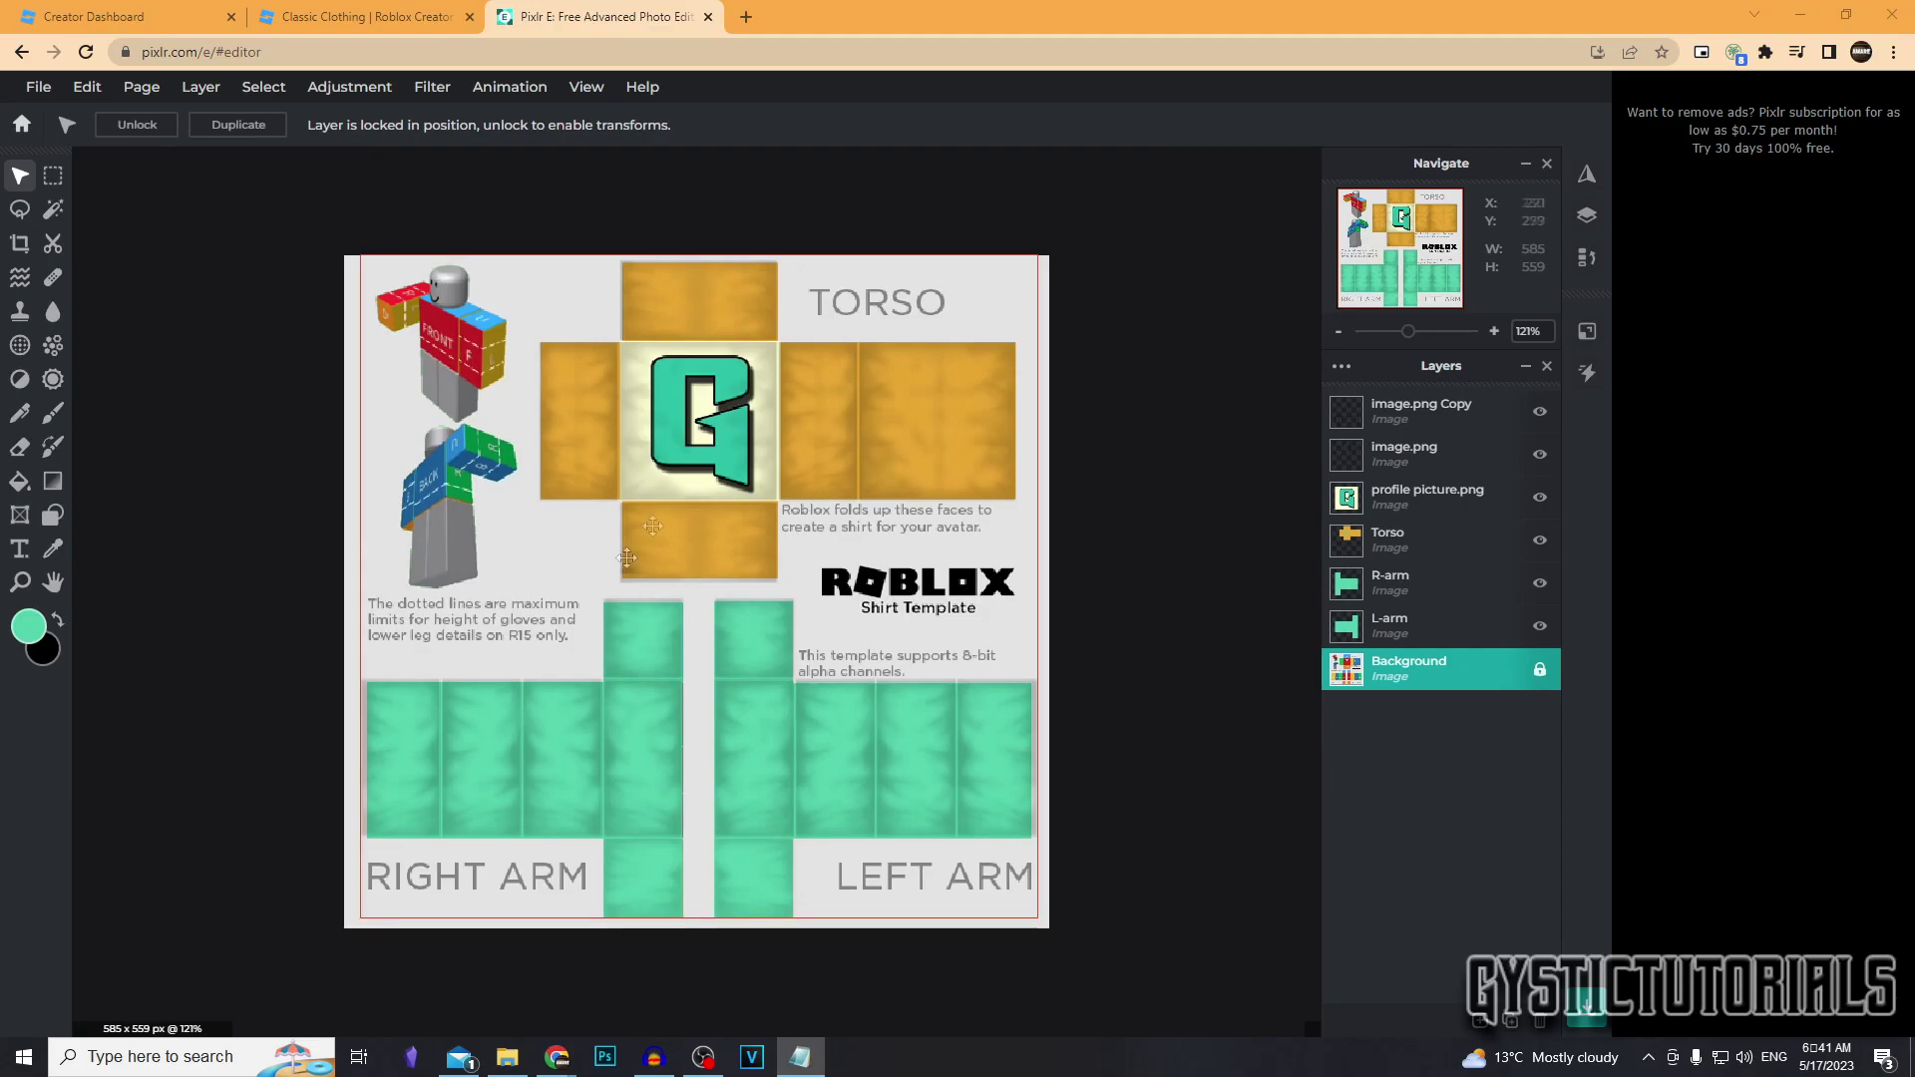
# Save the design as a transparent PNG named roblox_shirt in the Desktop folder
pyautogui.click(38, 85)
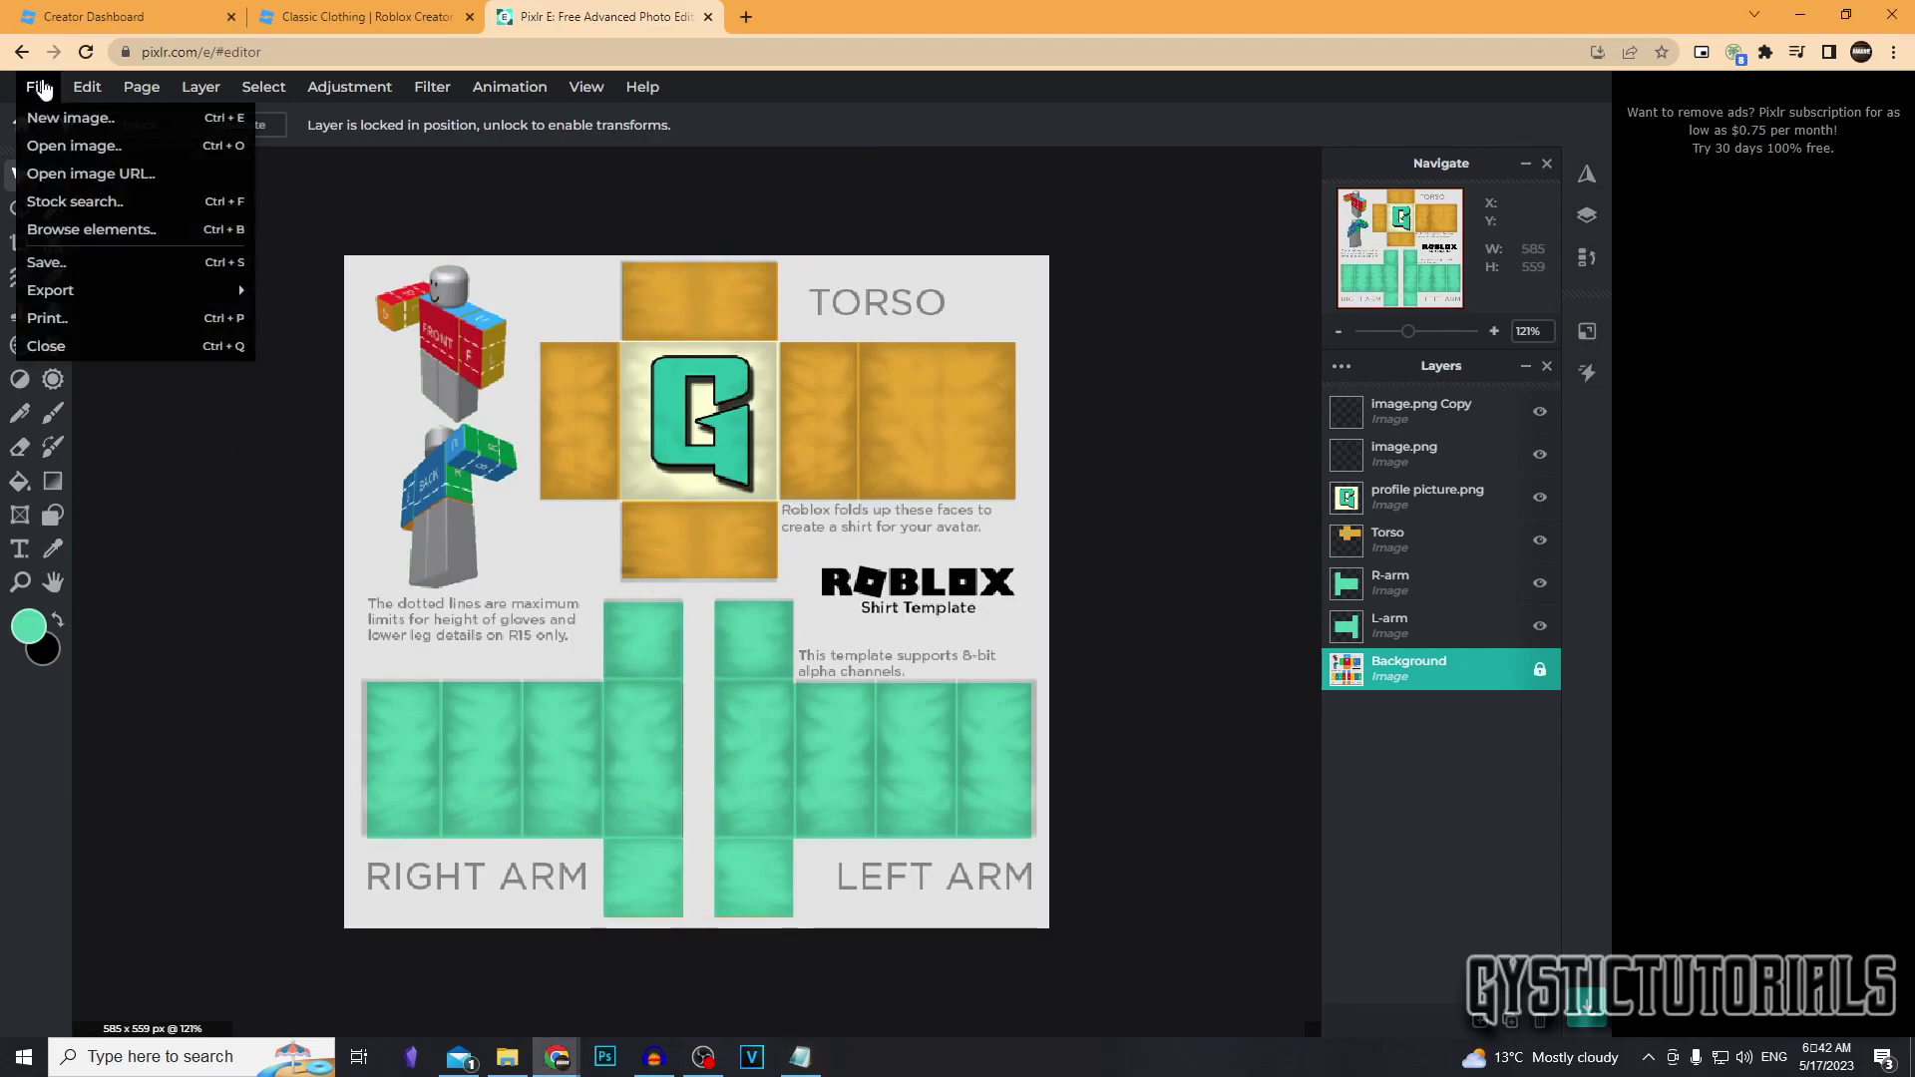
pyautogui.click(45, 268)
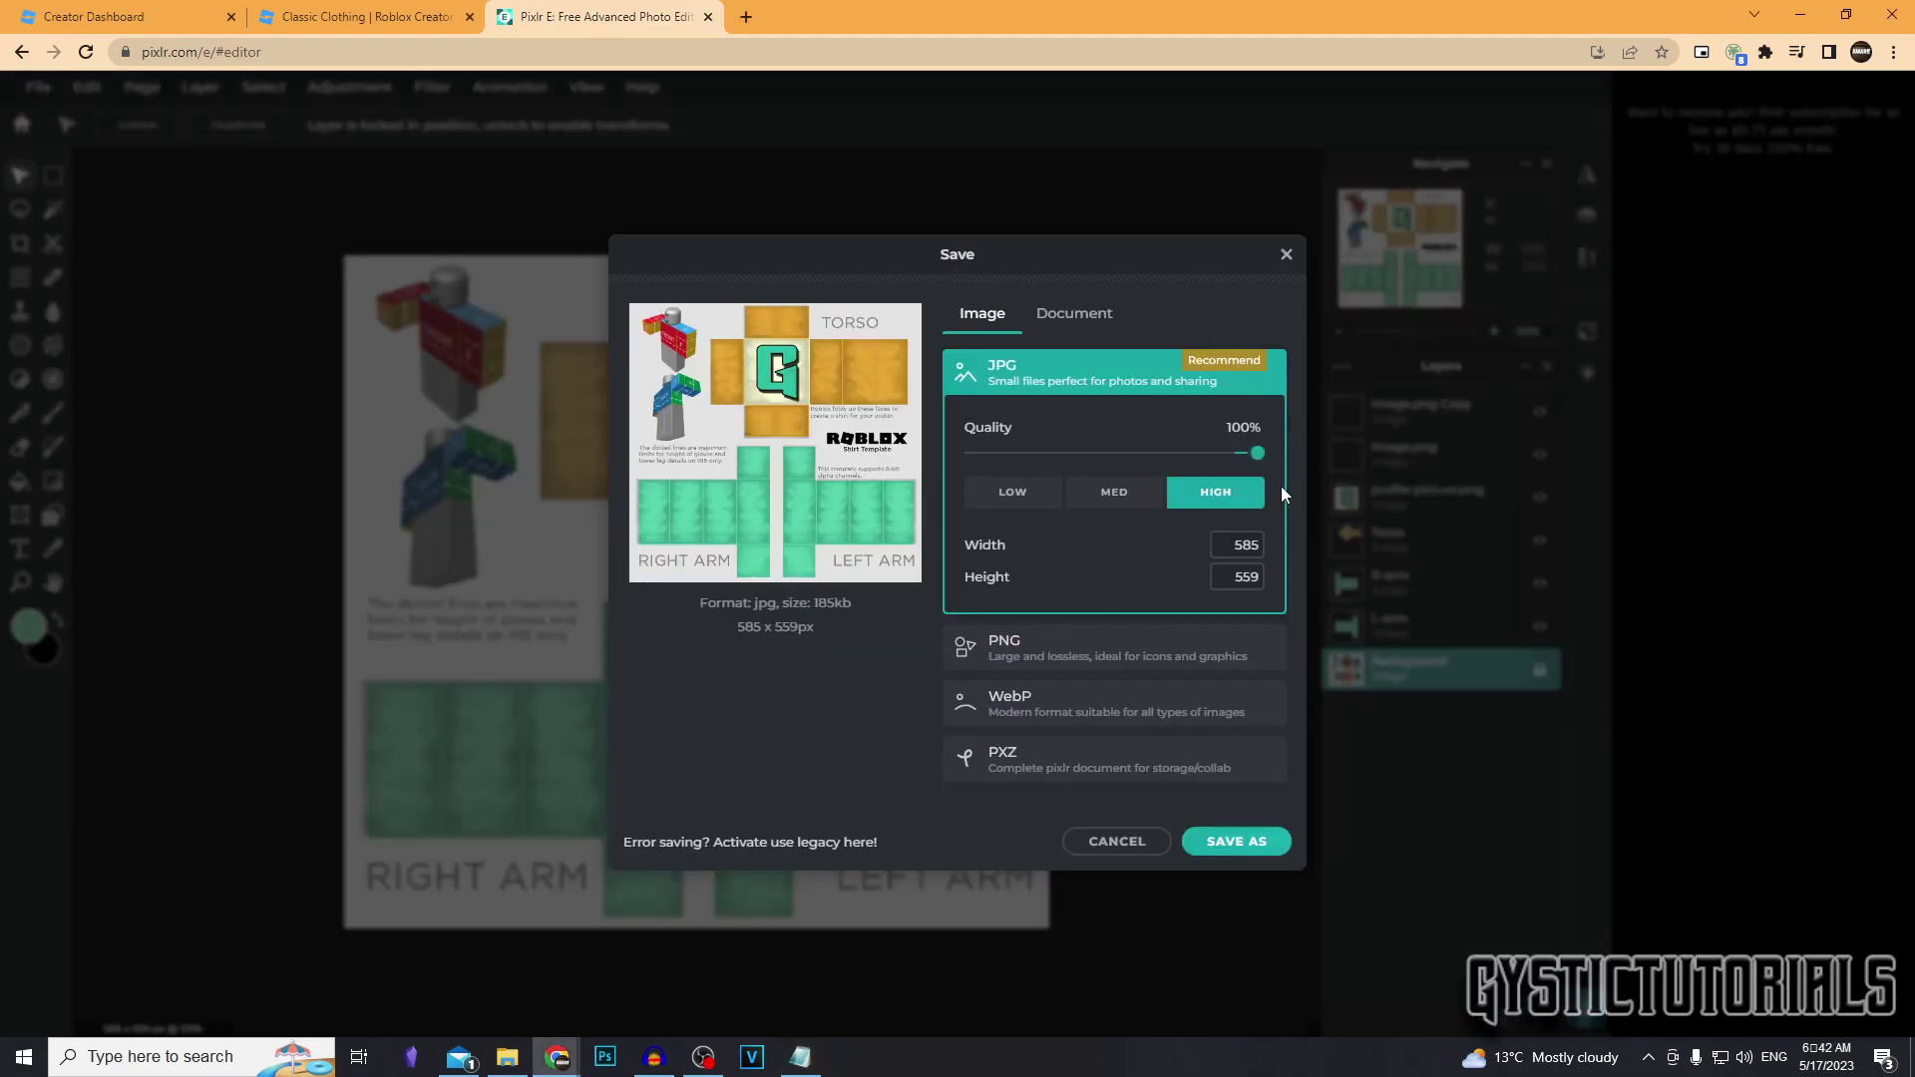
pyautogui.click(1133, 651)
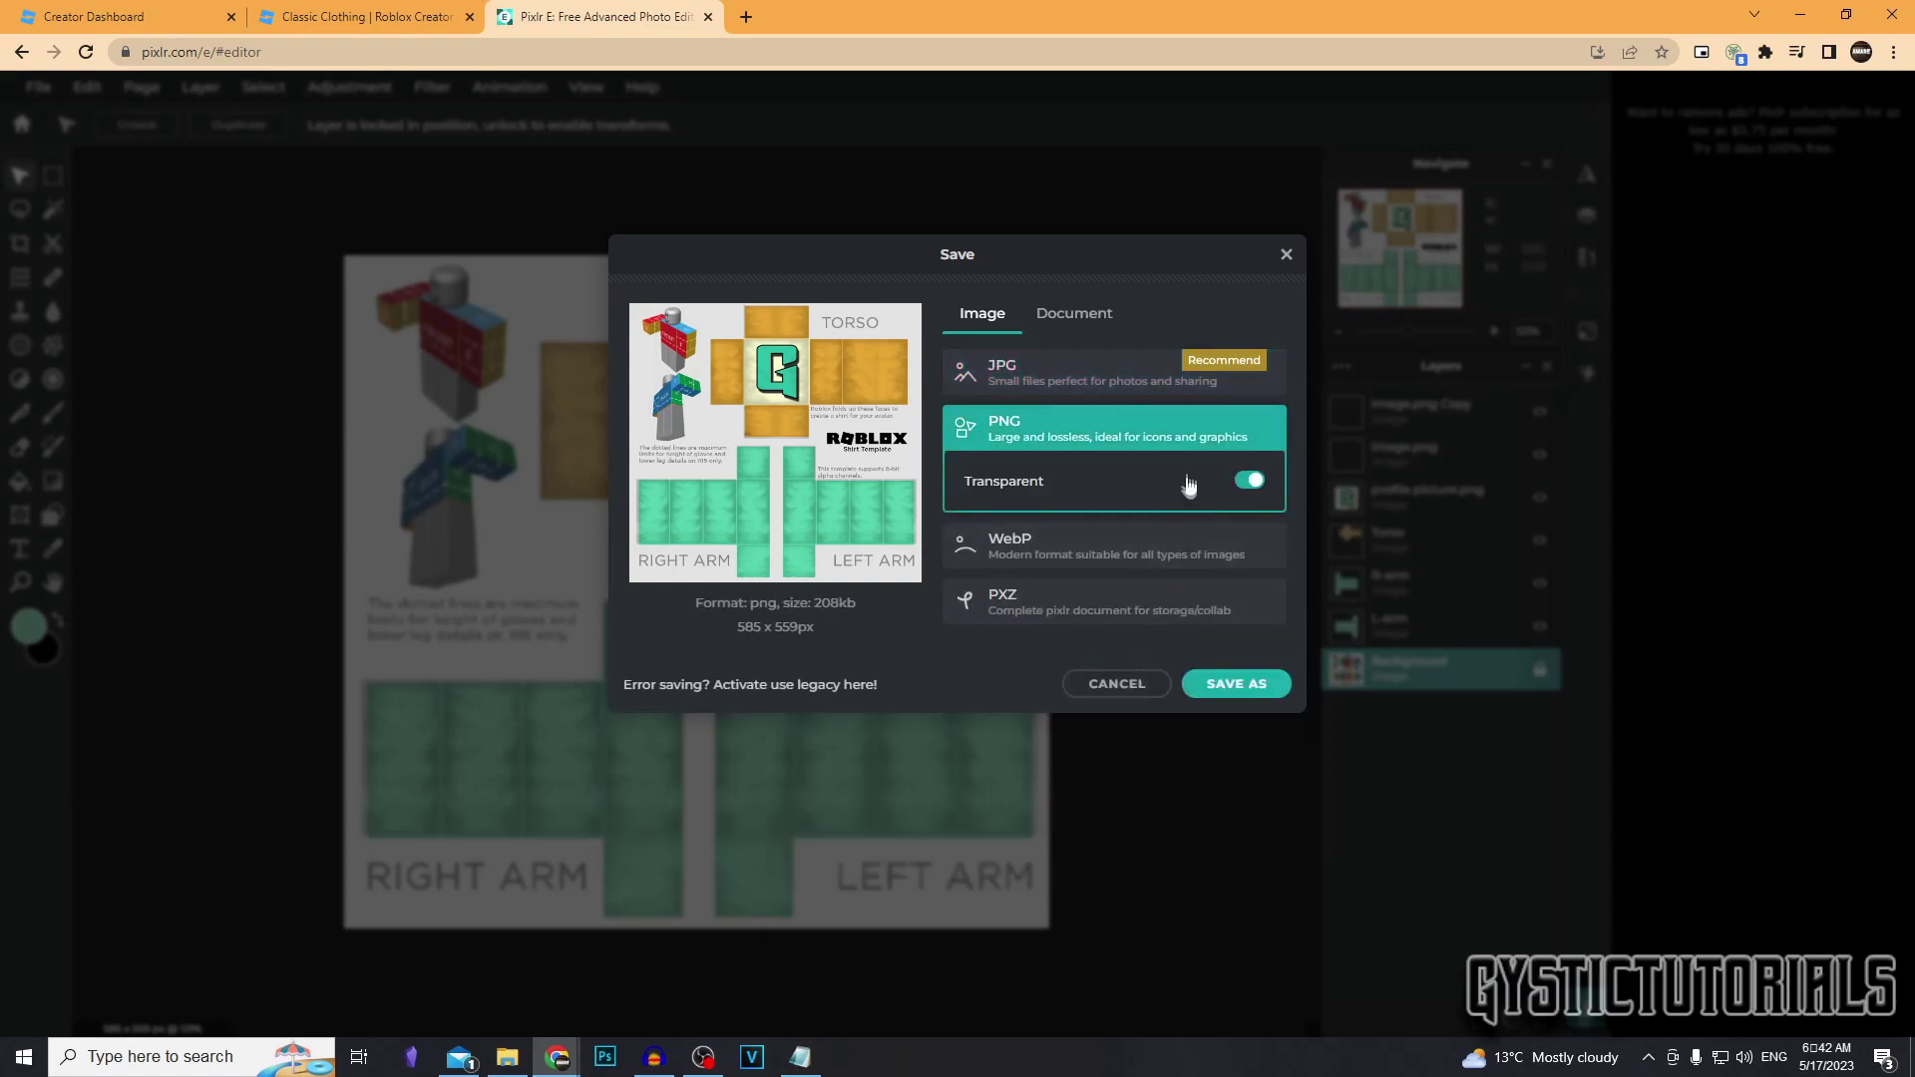
pyautogui.moveTo(820, 627); pyautogui.dragTo(693, 648)
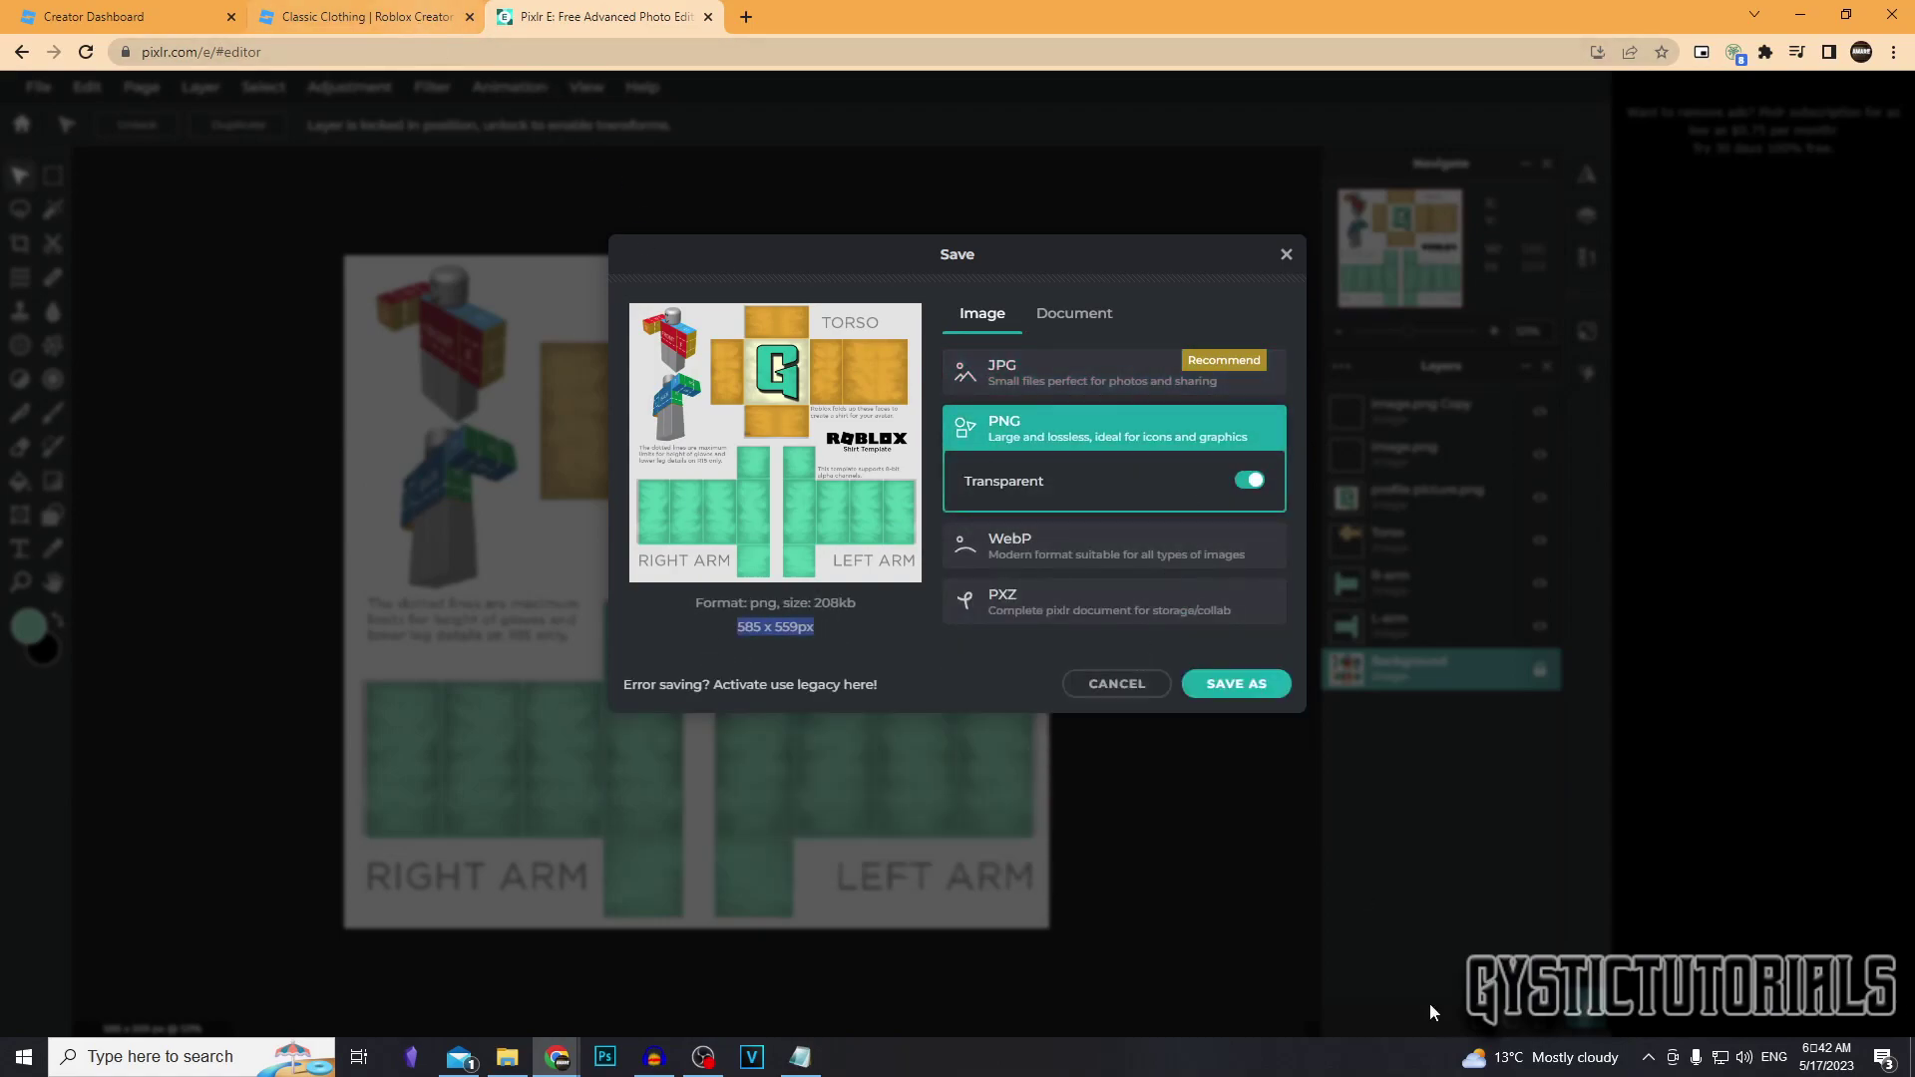
pyautogui.click(1236, 684)
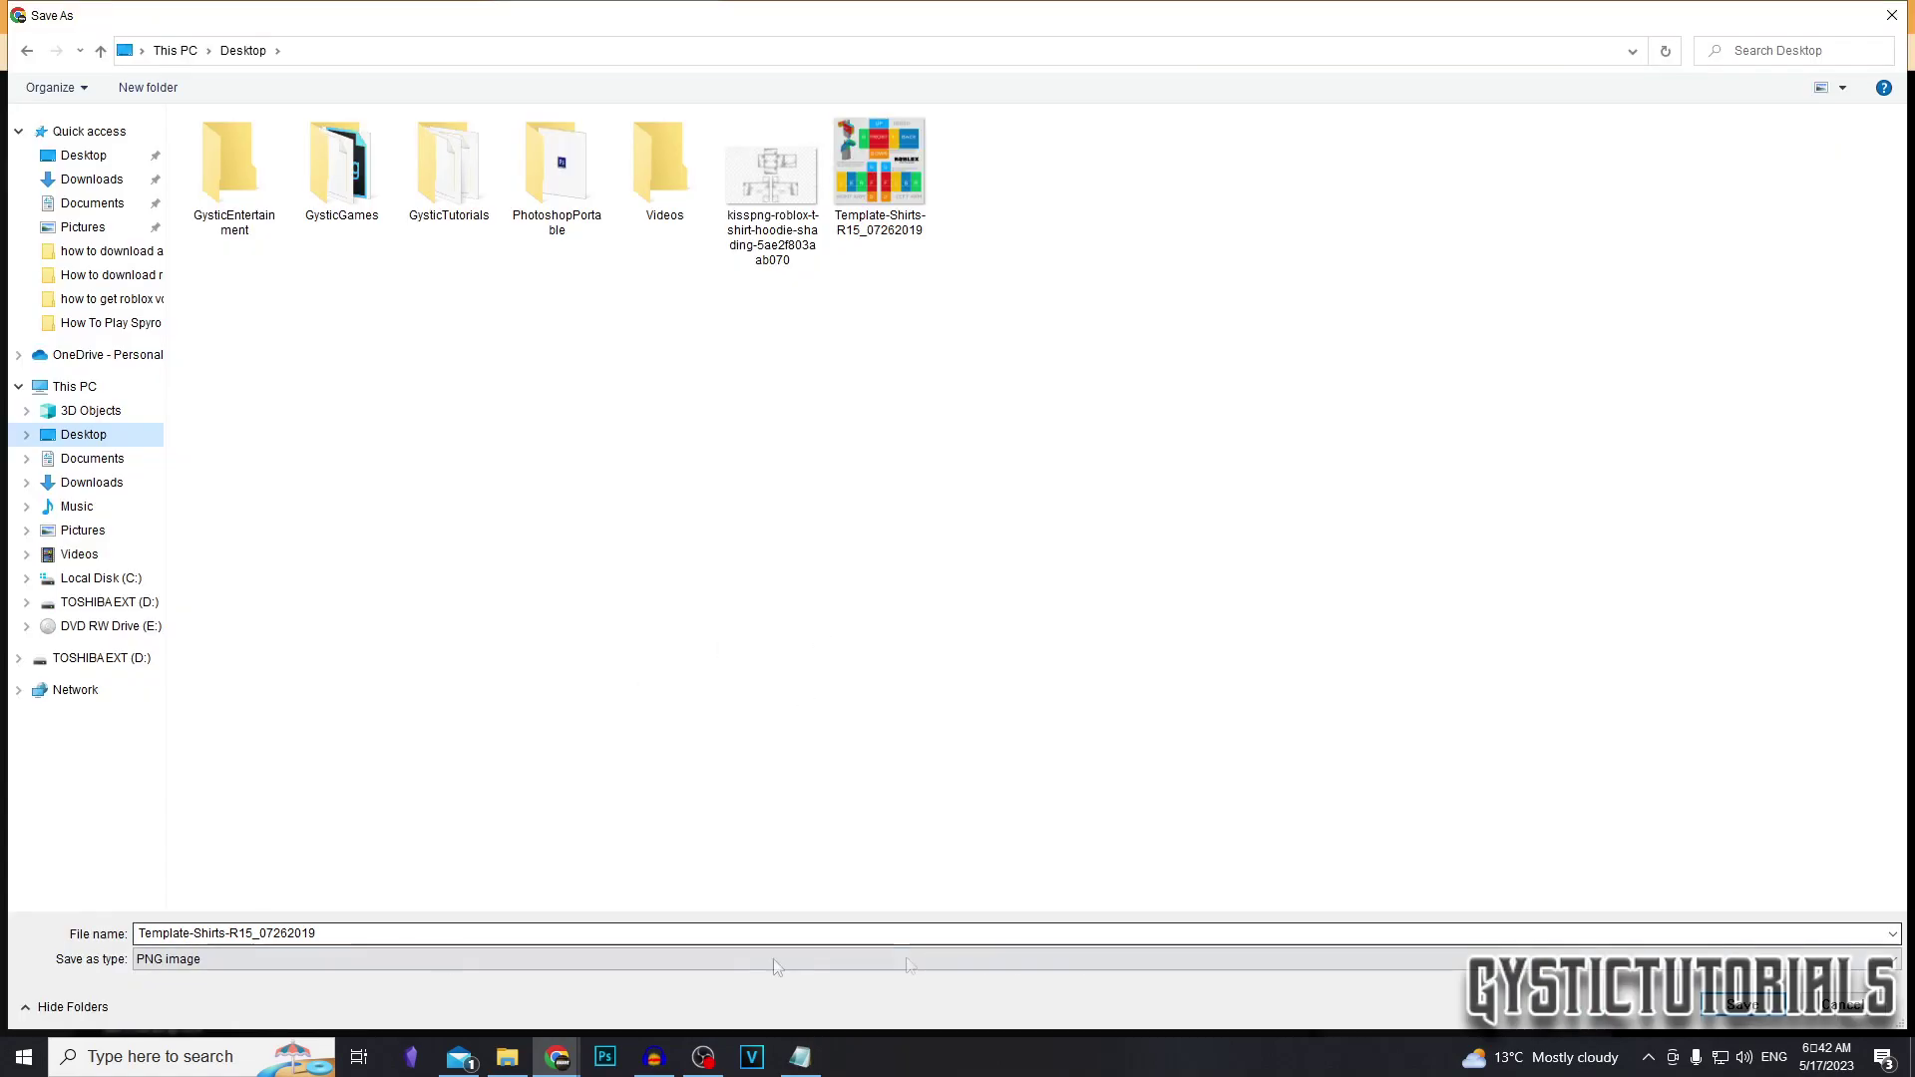
pyautogui.write('roblox_shirt')
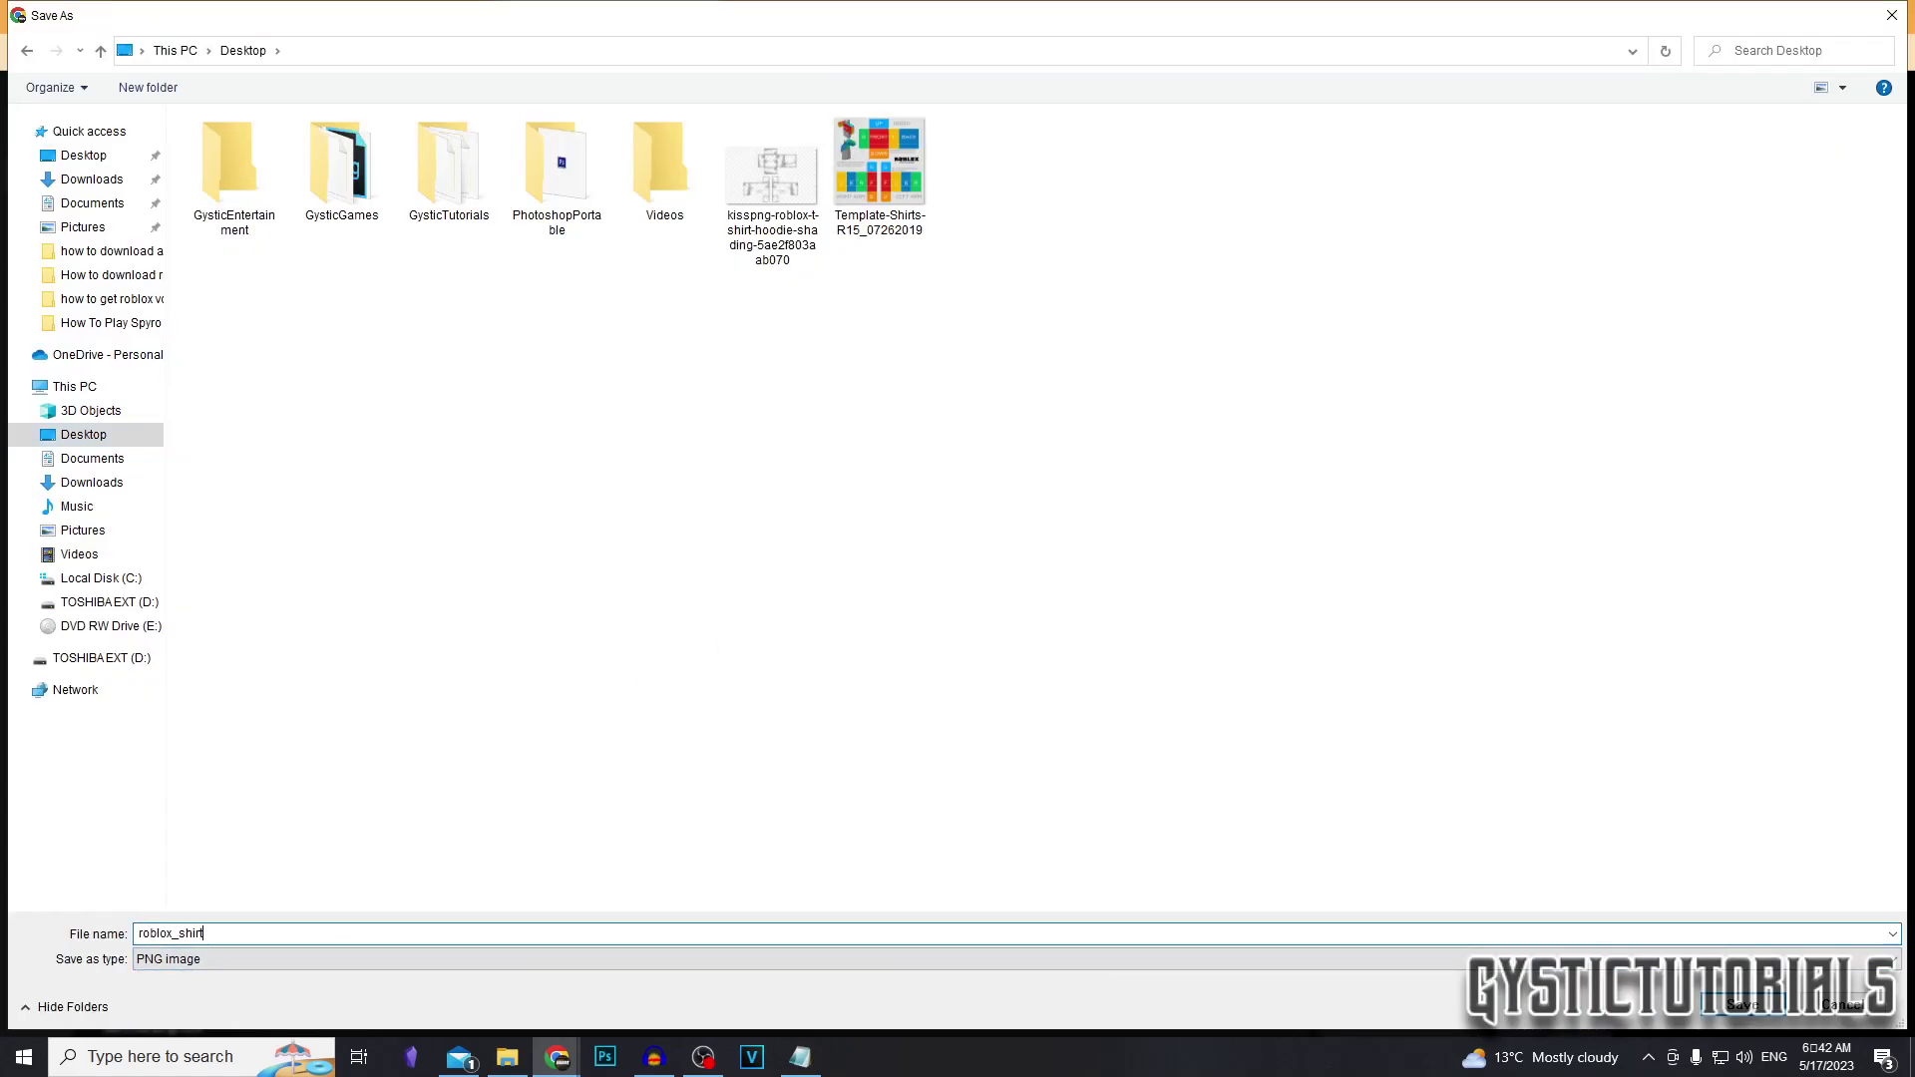
pyautogui.press('Return')
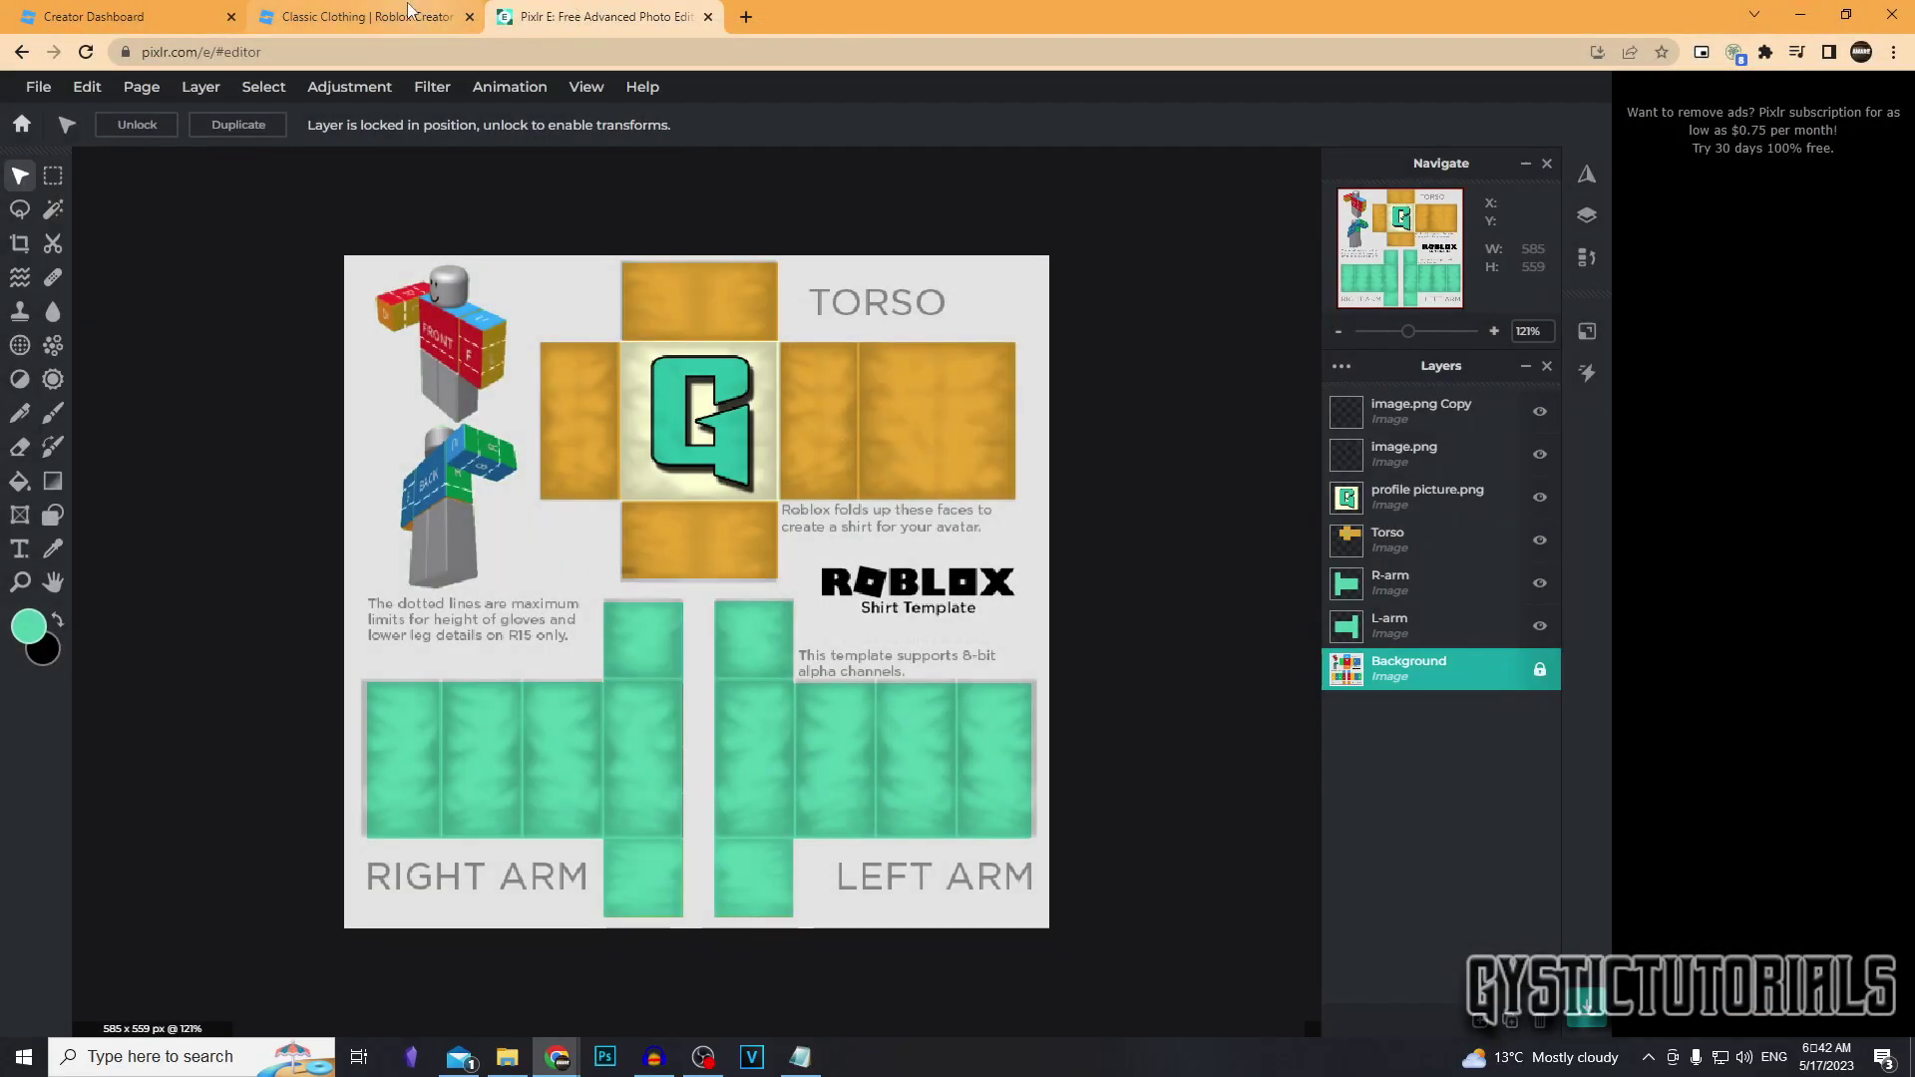
pyautogui.click(405, 16)
pyautogui.scroll(3, 712, 547)
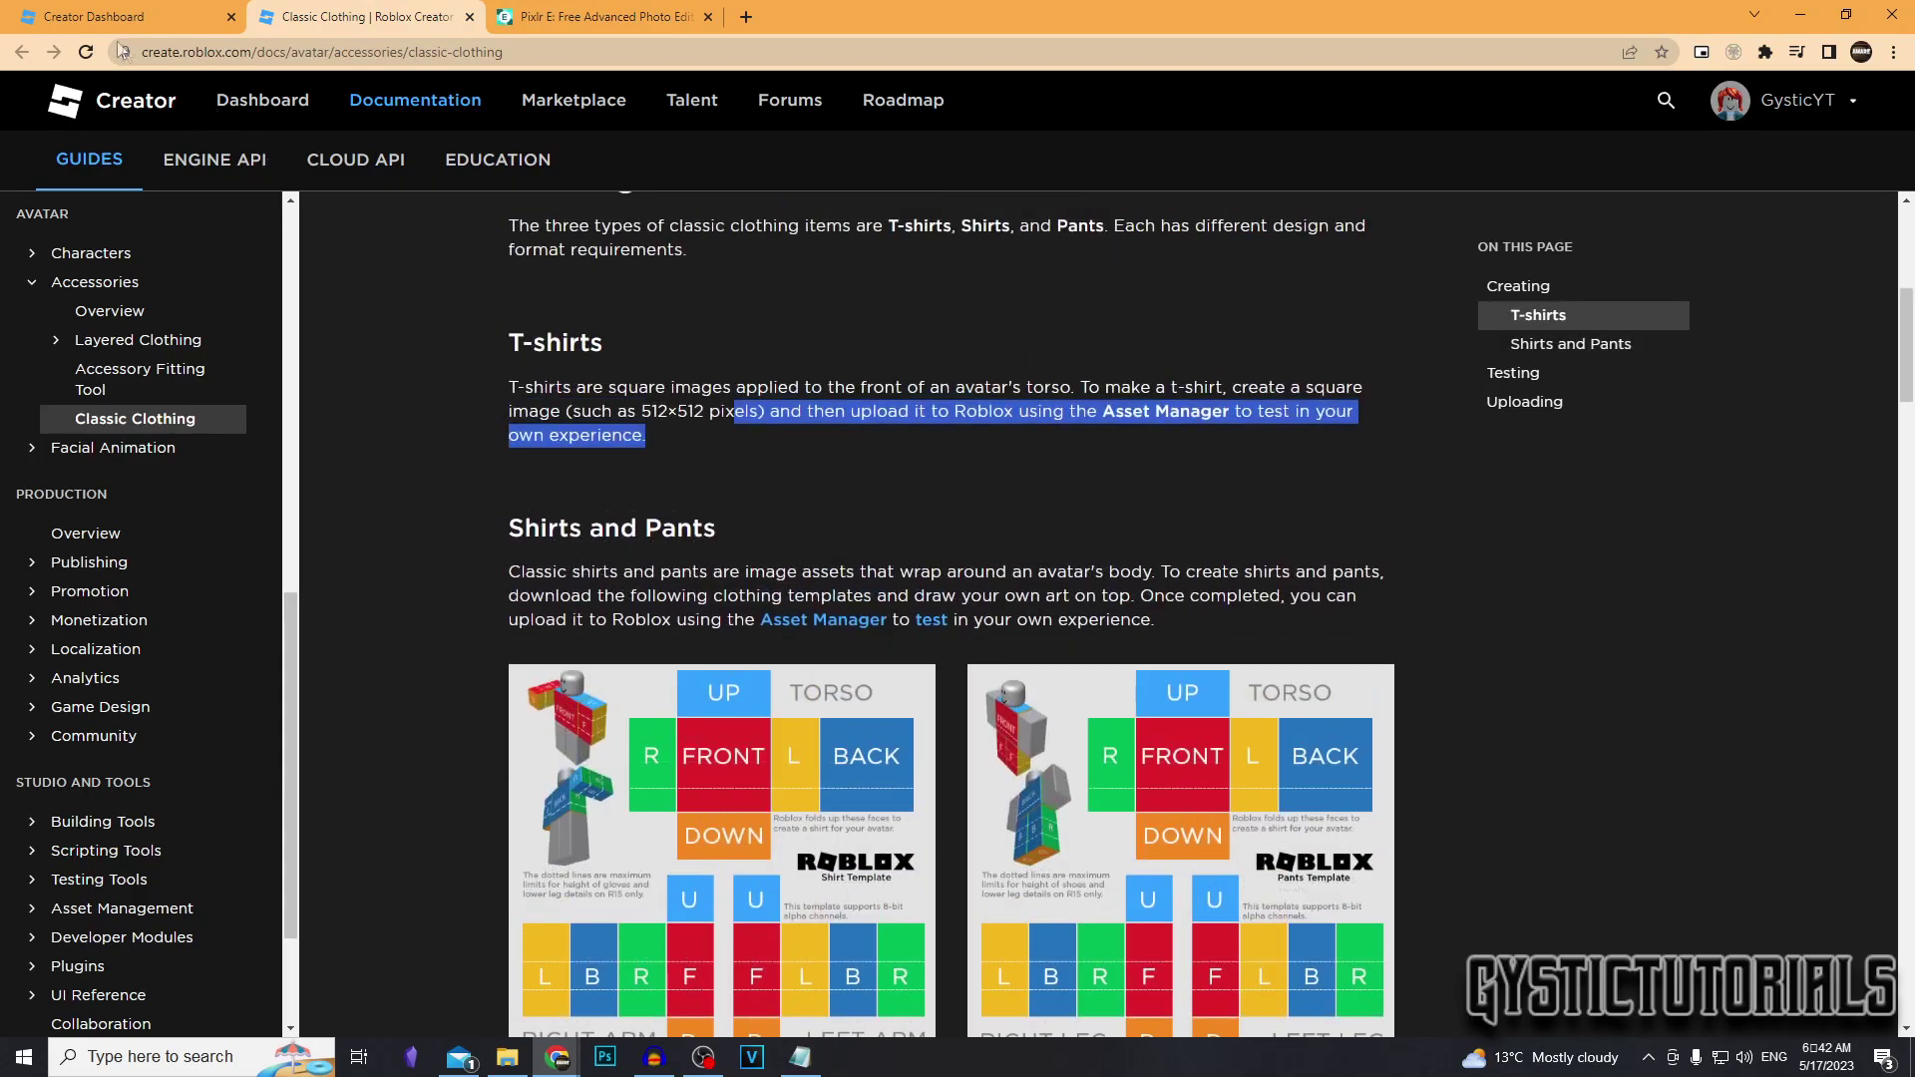
# Upload roblox_shirt.png from the Desktop as a T-shirt asset named roblox_shirt
pyautogui.hotkey('ctrl', 'shift', 'Tab')
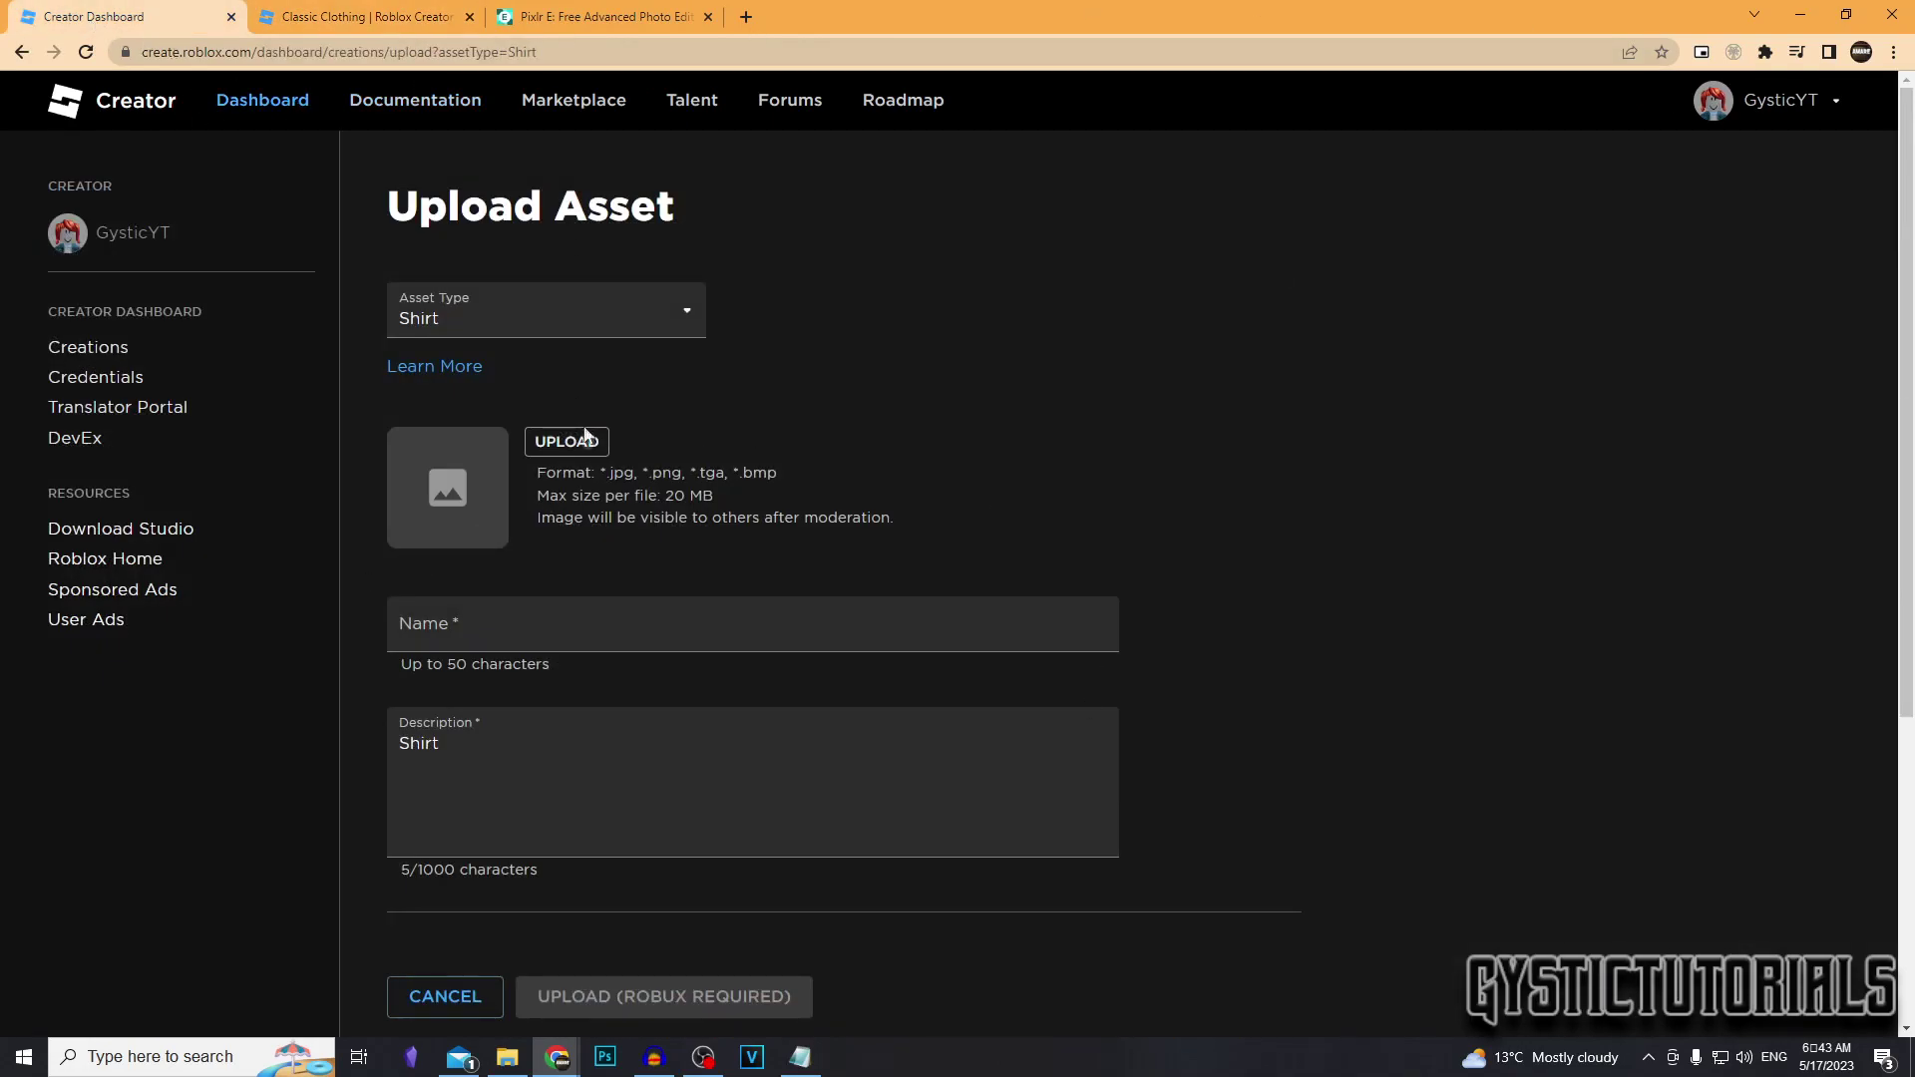
pyautogui.click(562, 442)
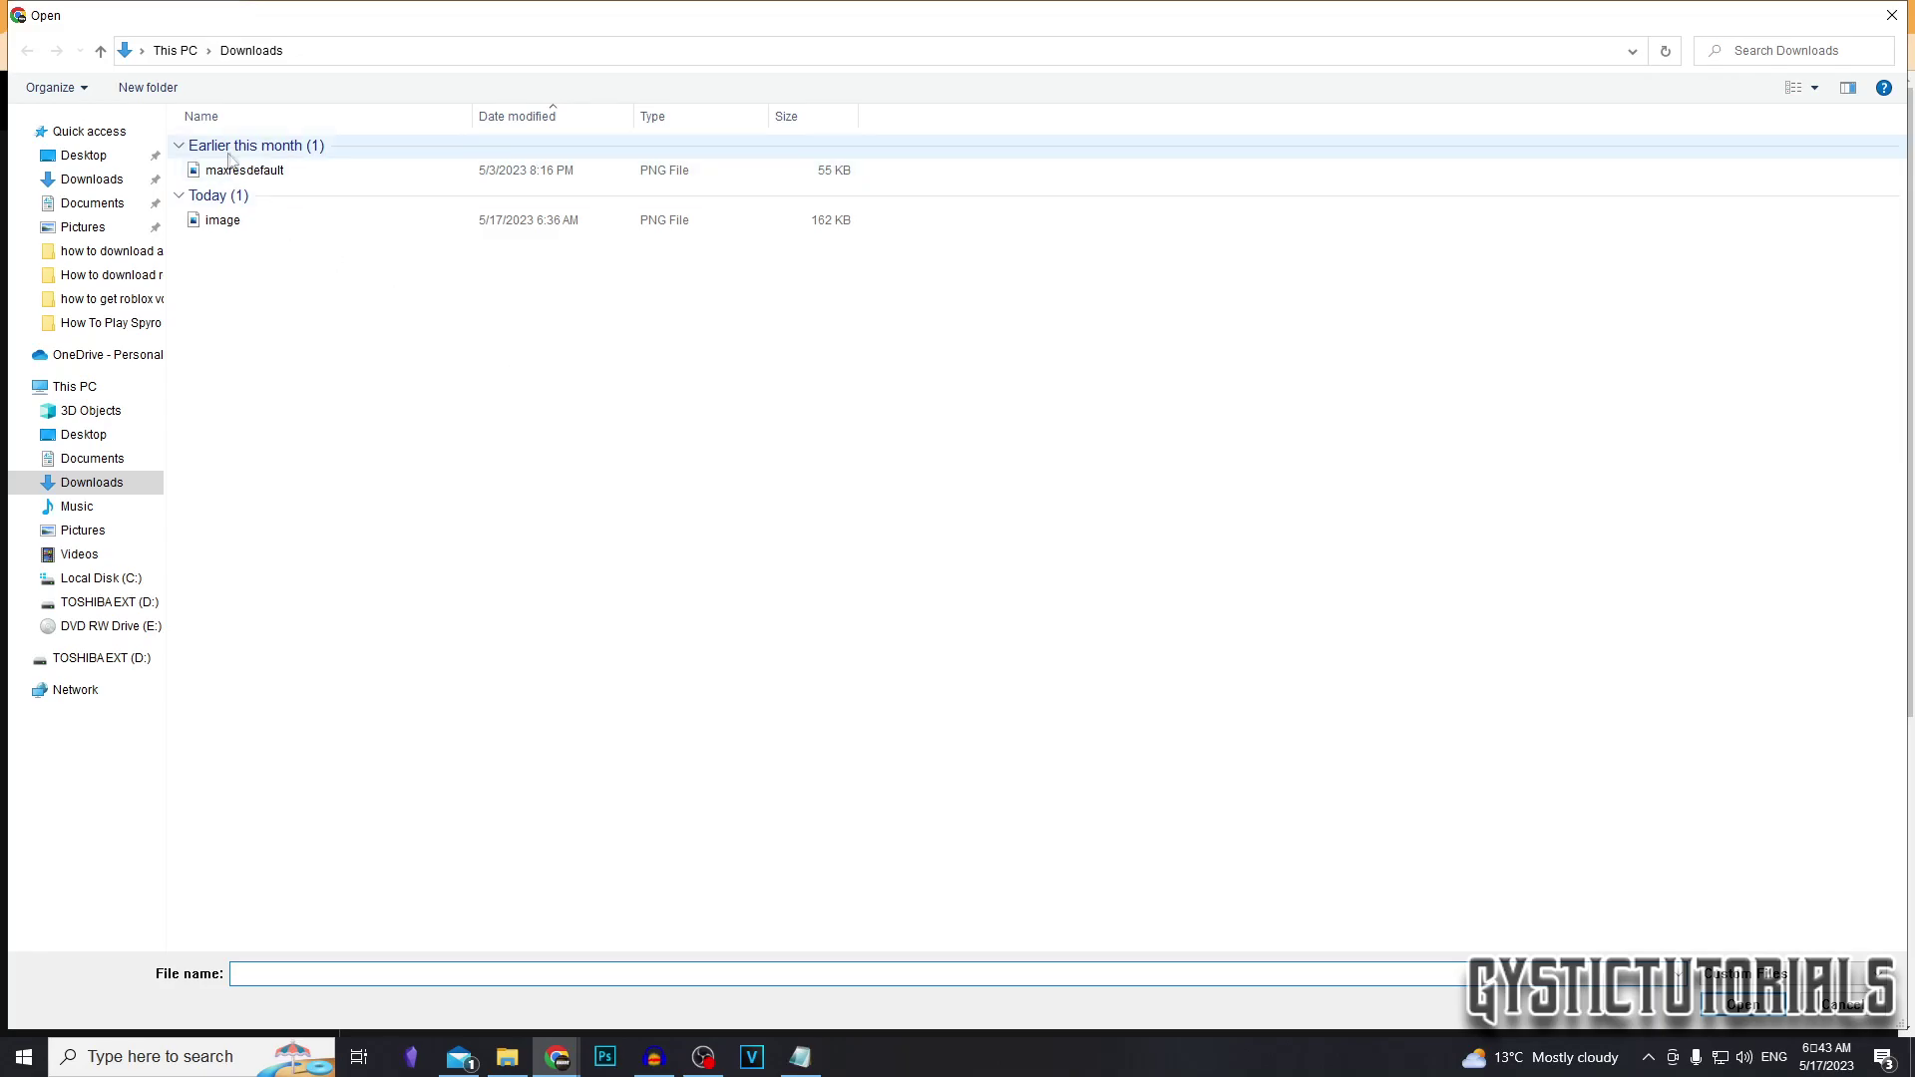
pyautogui.click(84, 435)
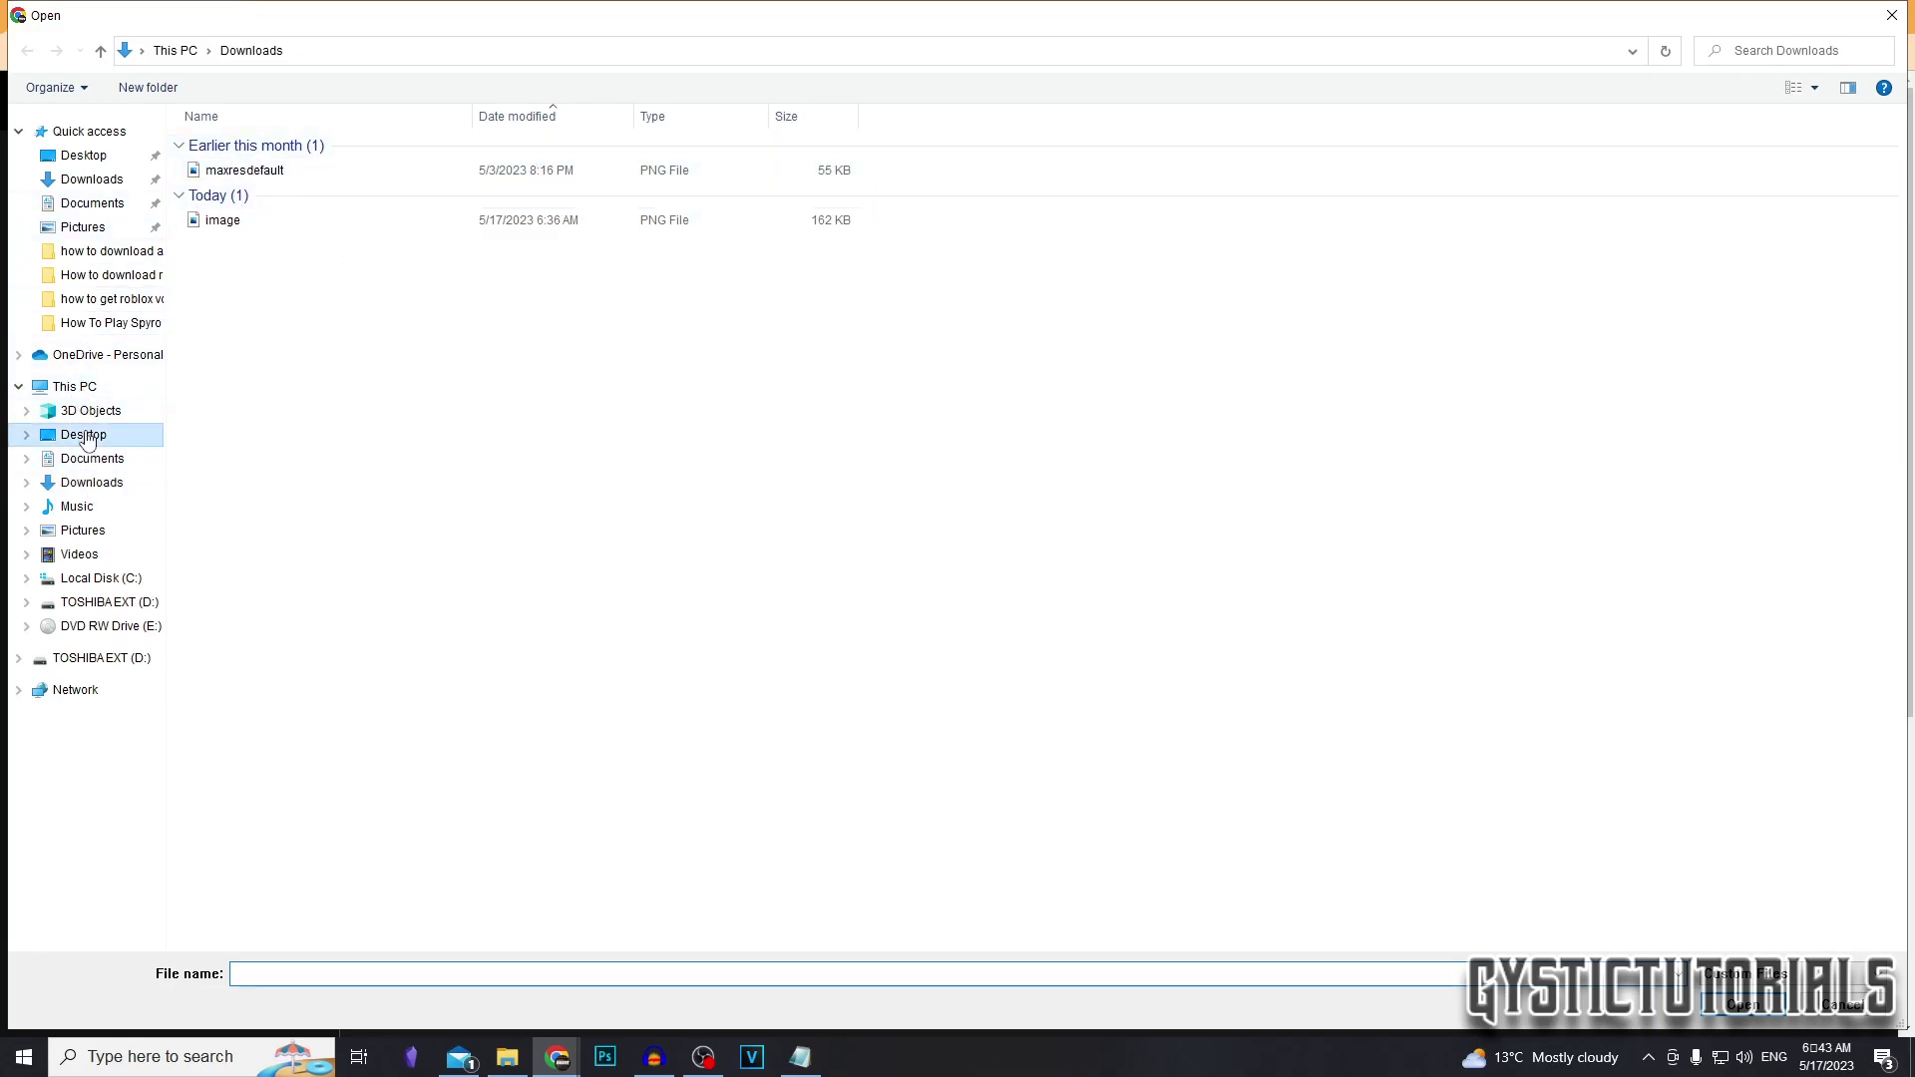
pyautogui.click(880, 166)
pyautogui.click(1744, 1005)
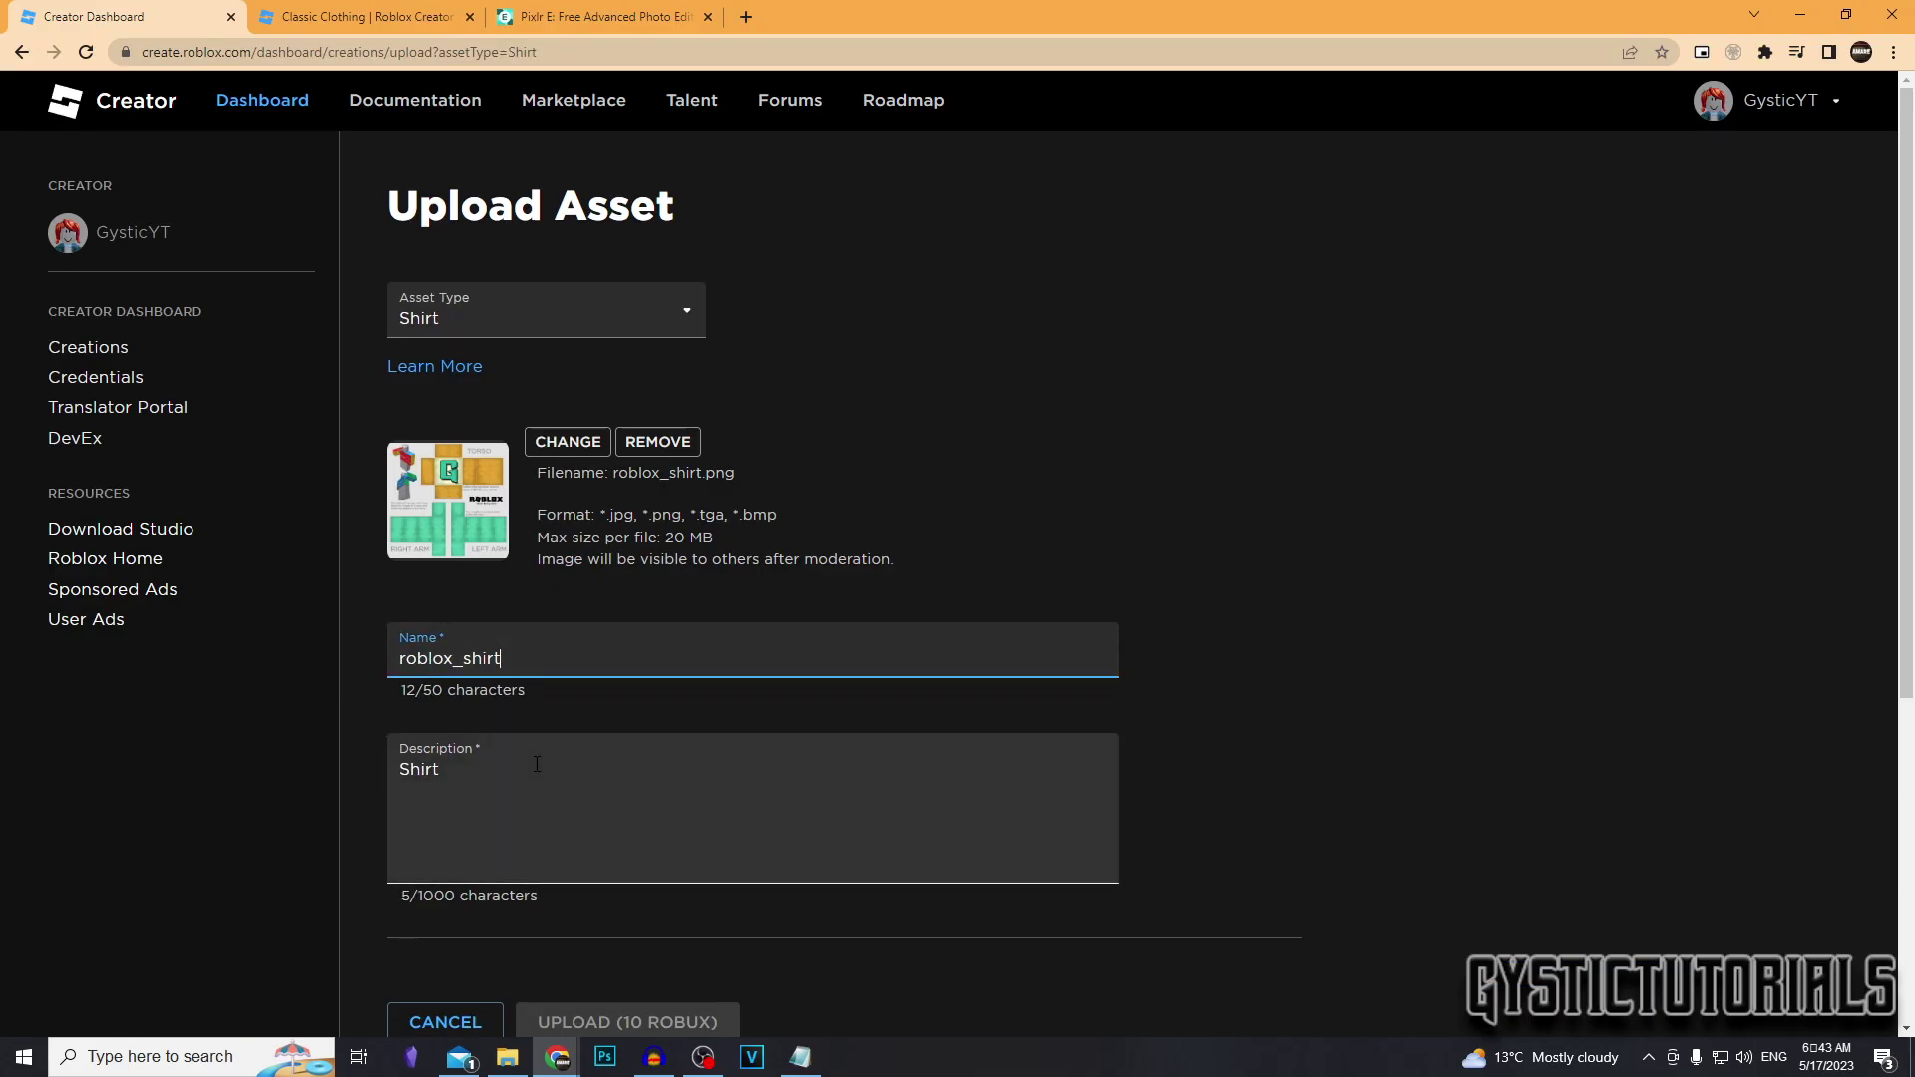
pyautogui.scroll(-2, 617, 722)
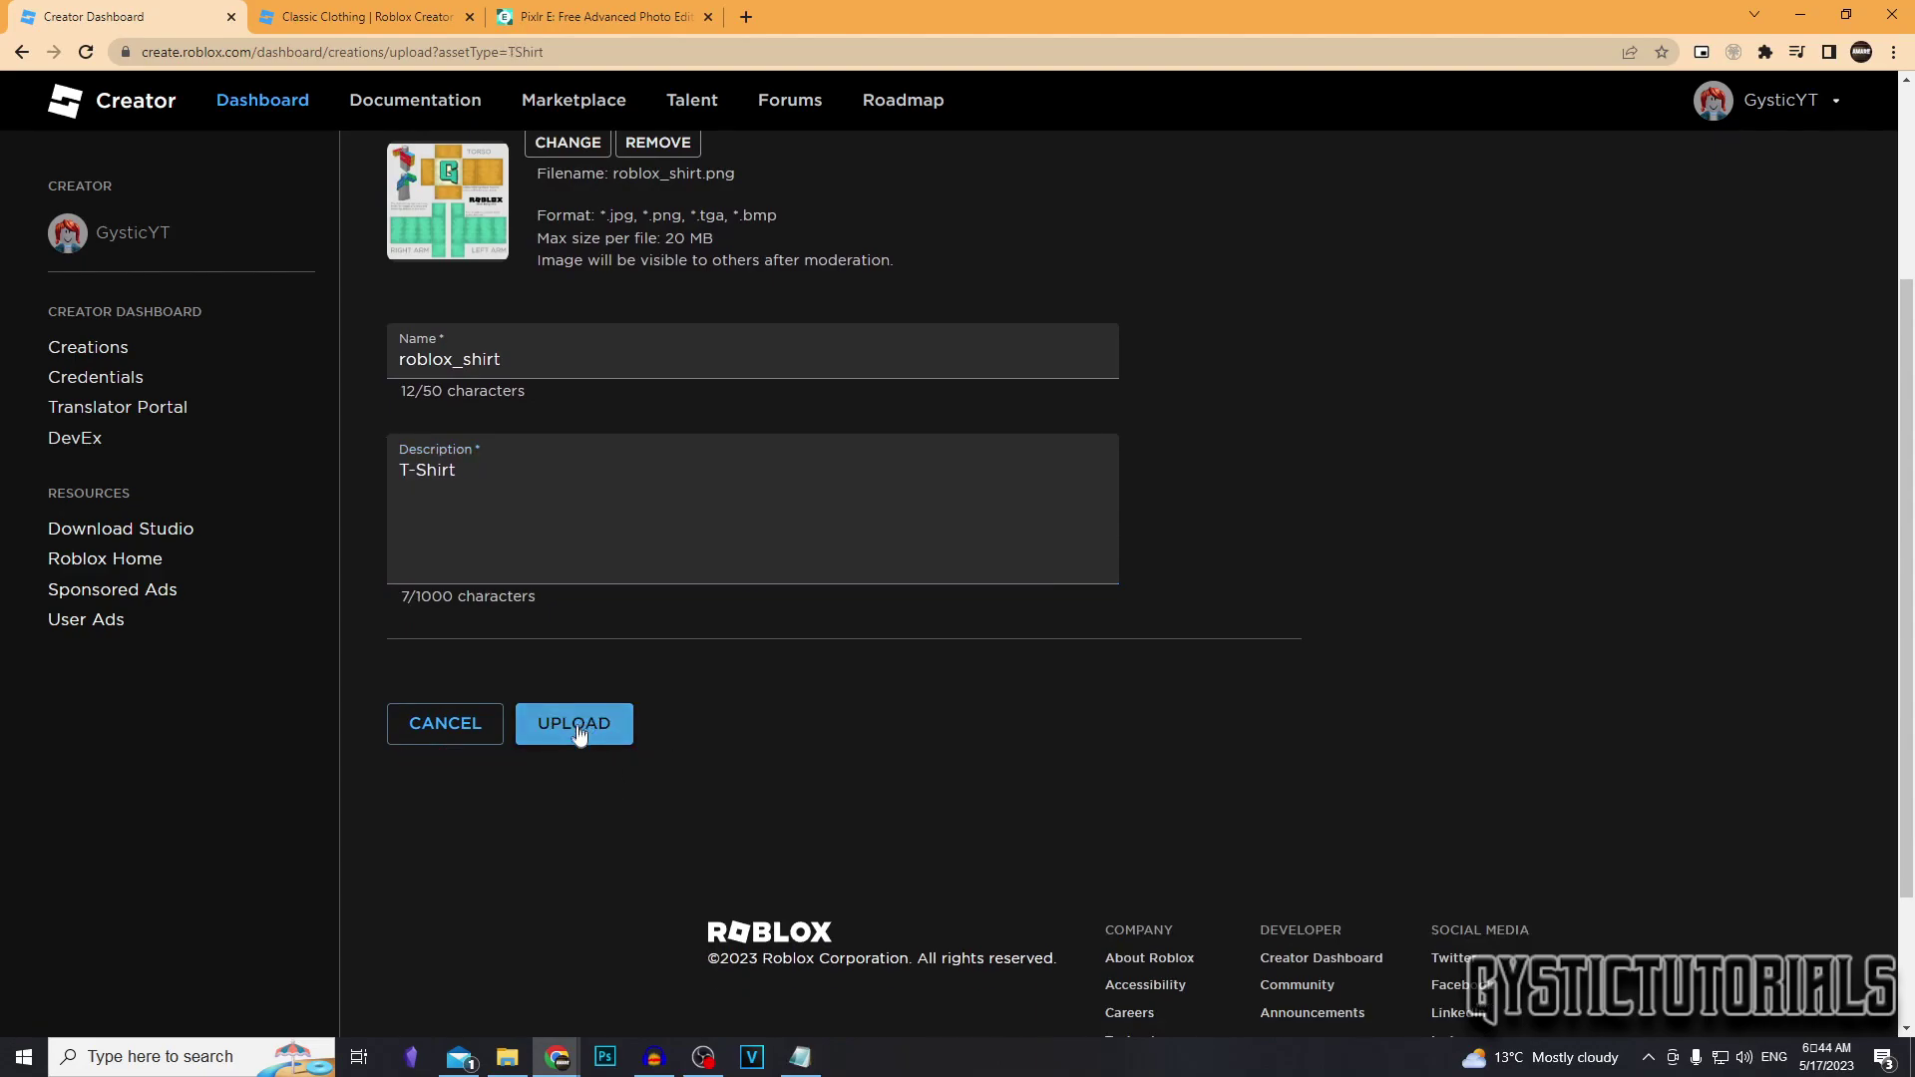
pyautogui.click(575, 731)
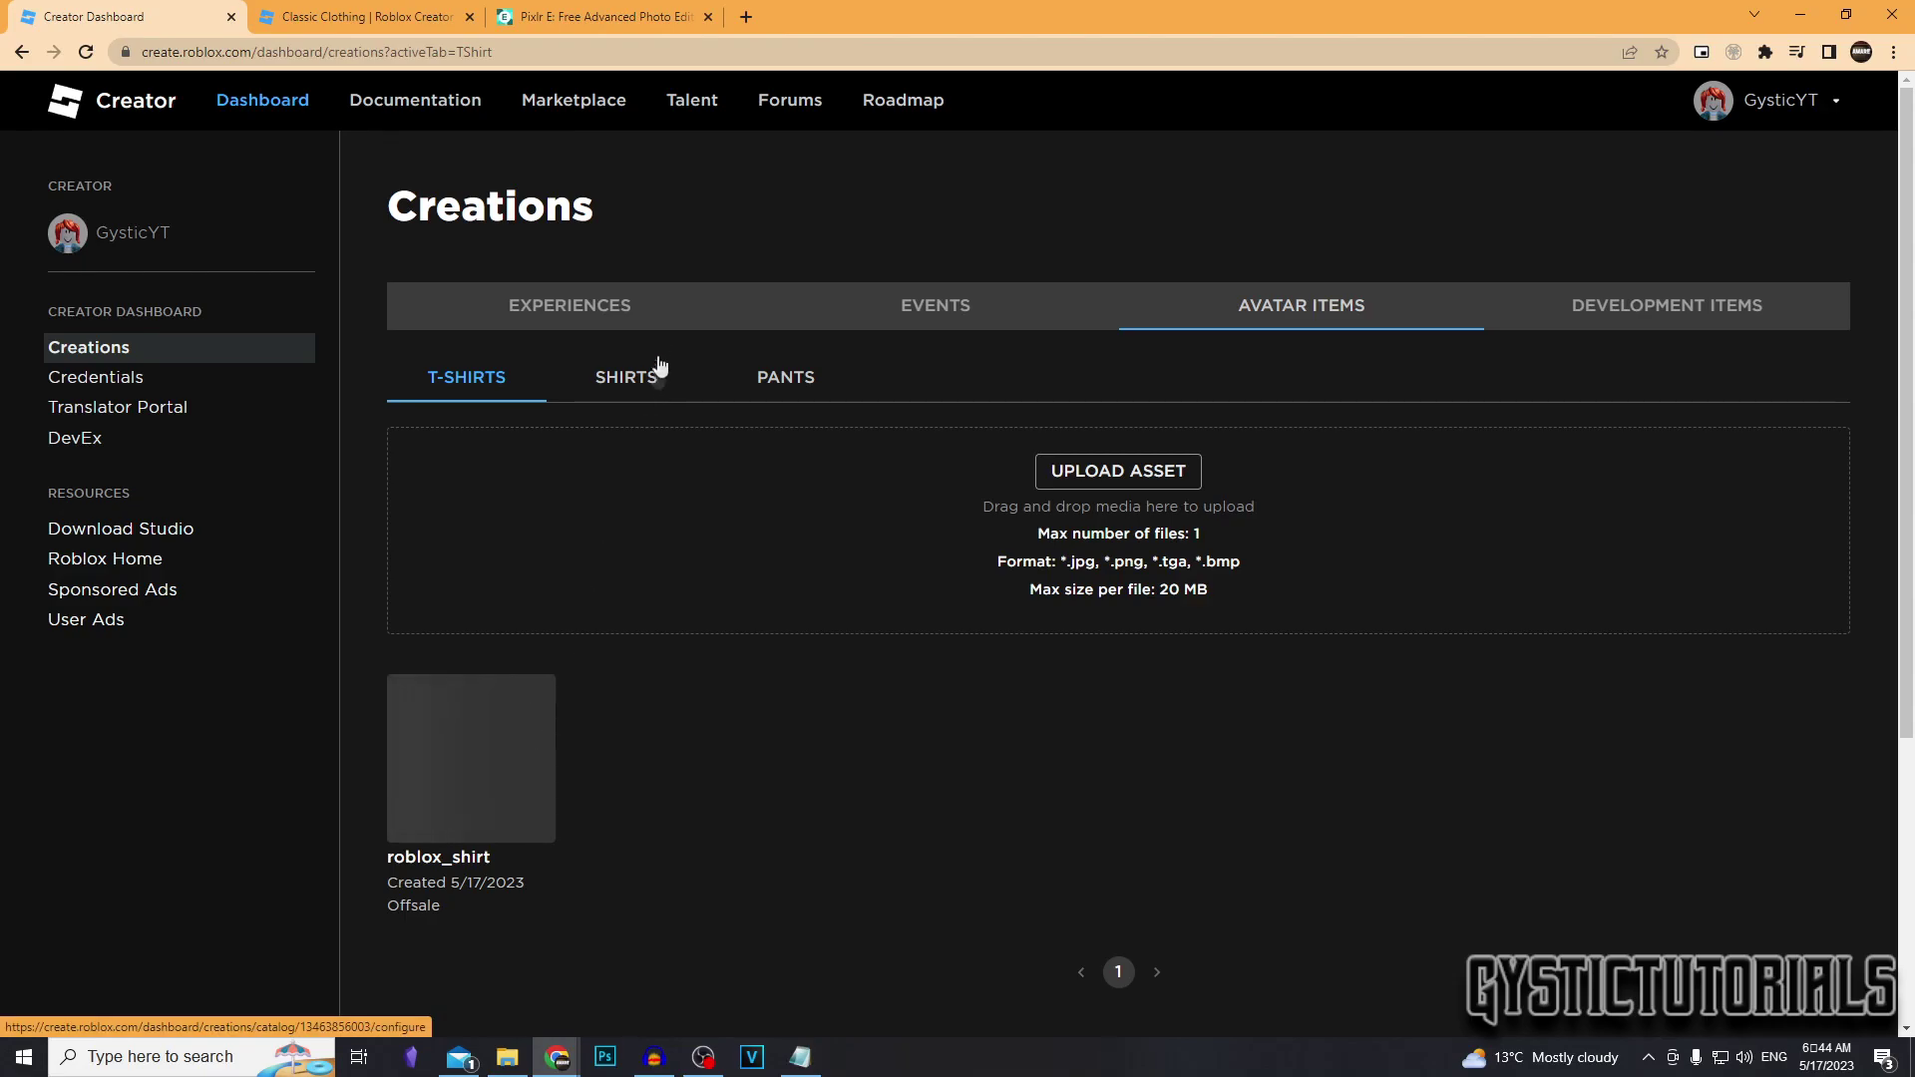
# View the Shirts category, then close the Roblox Premium membership tab
pyautogui.click(592, 380)
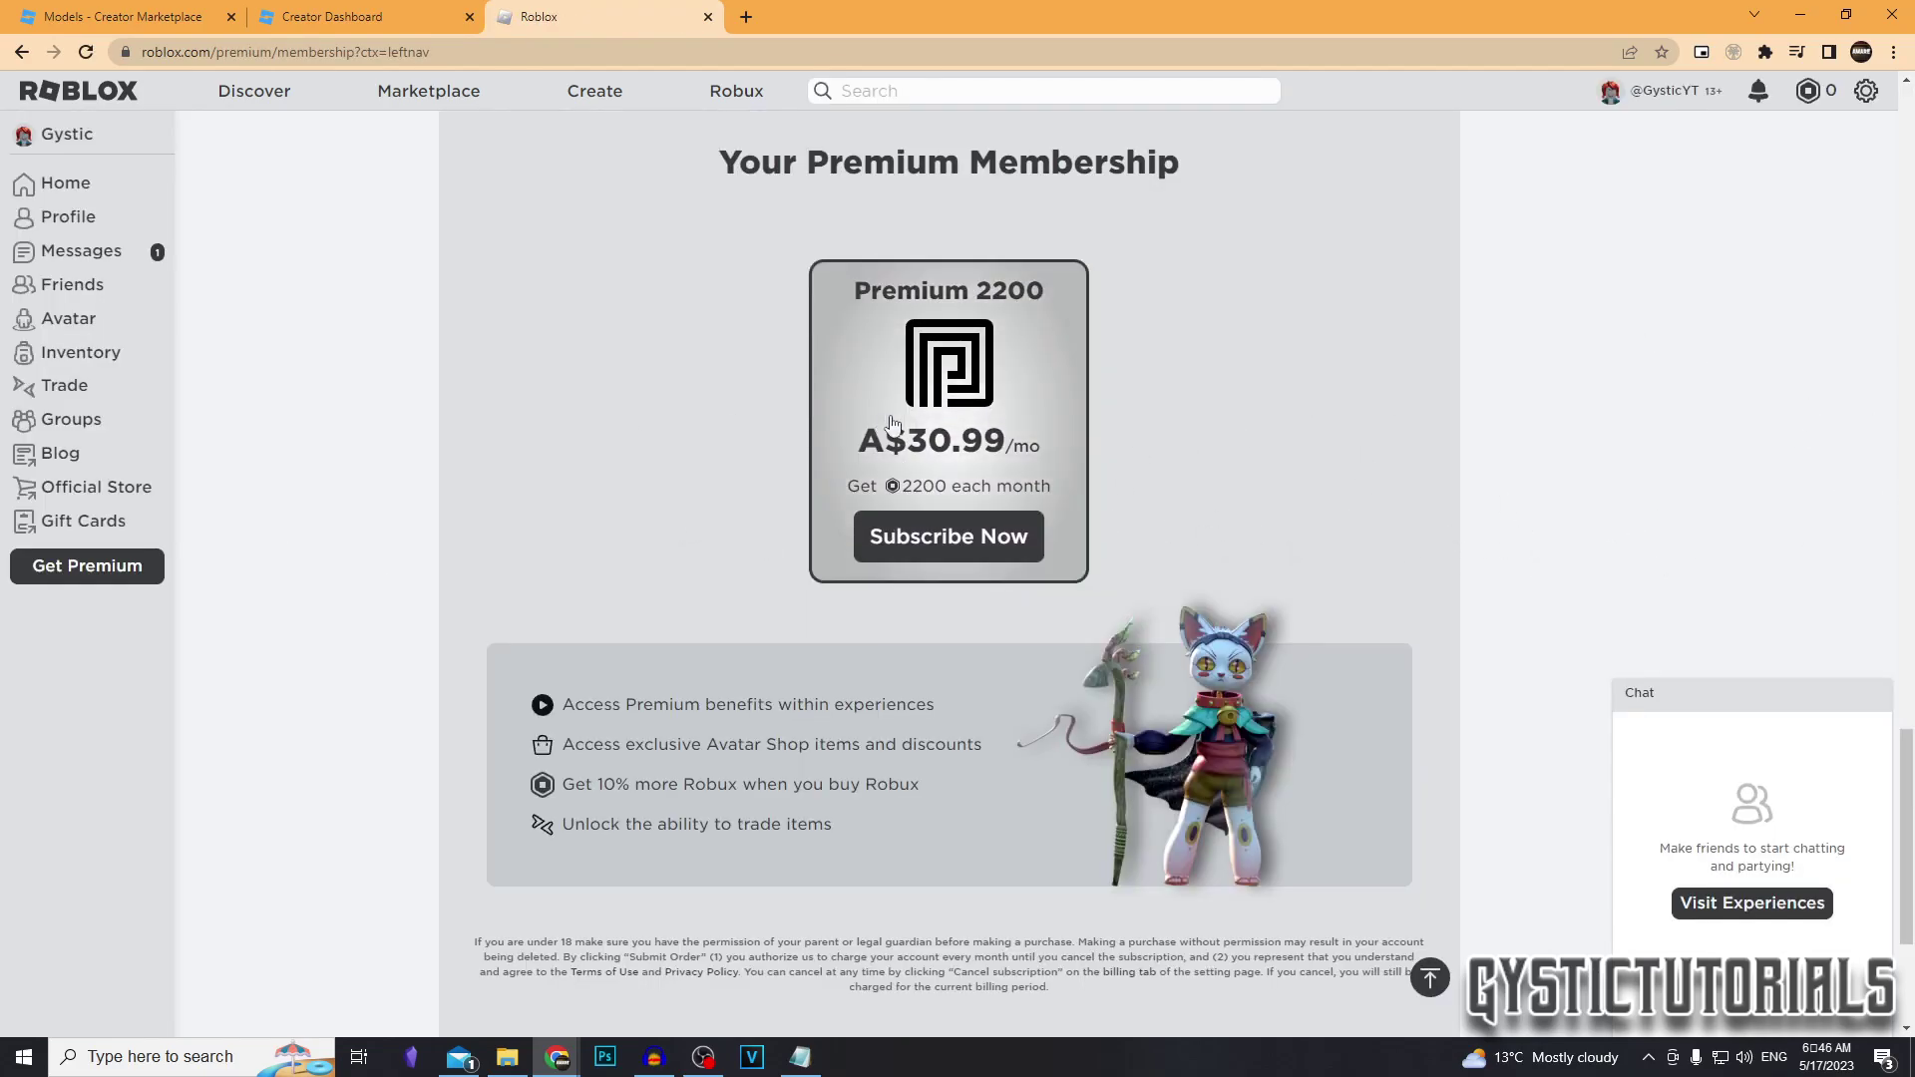
pyautogui.click(706, 17)
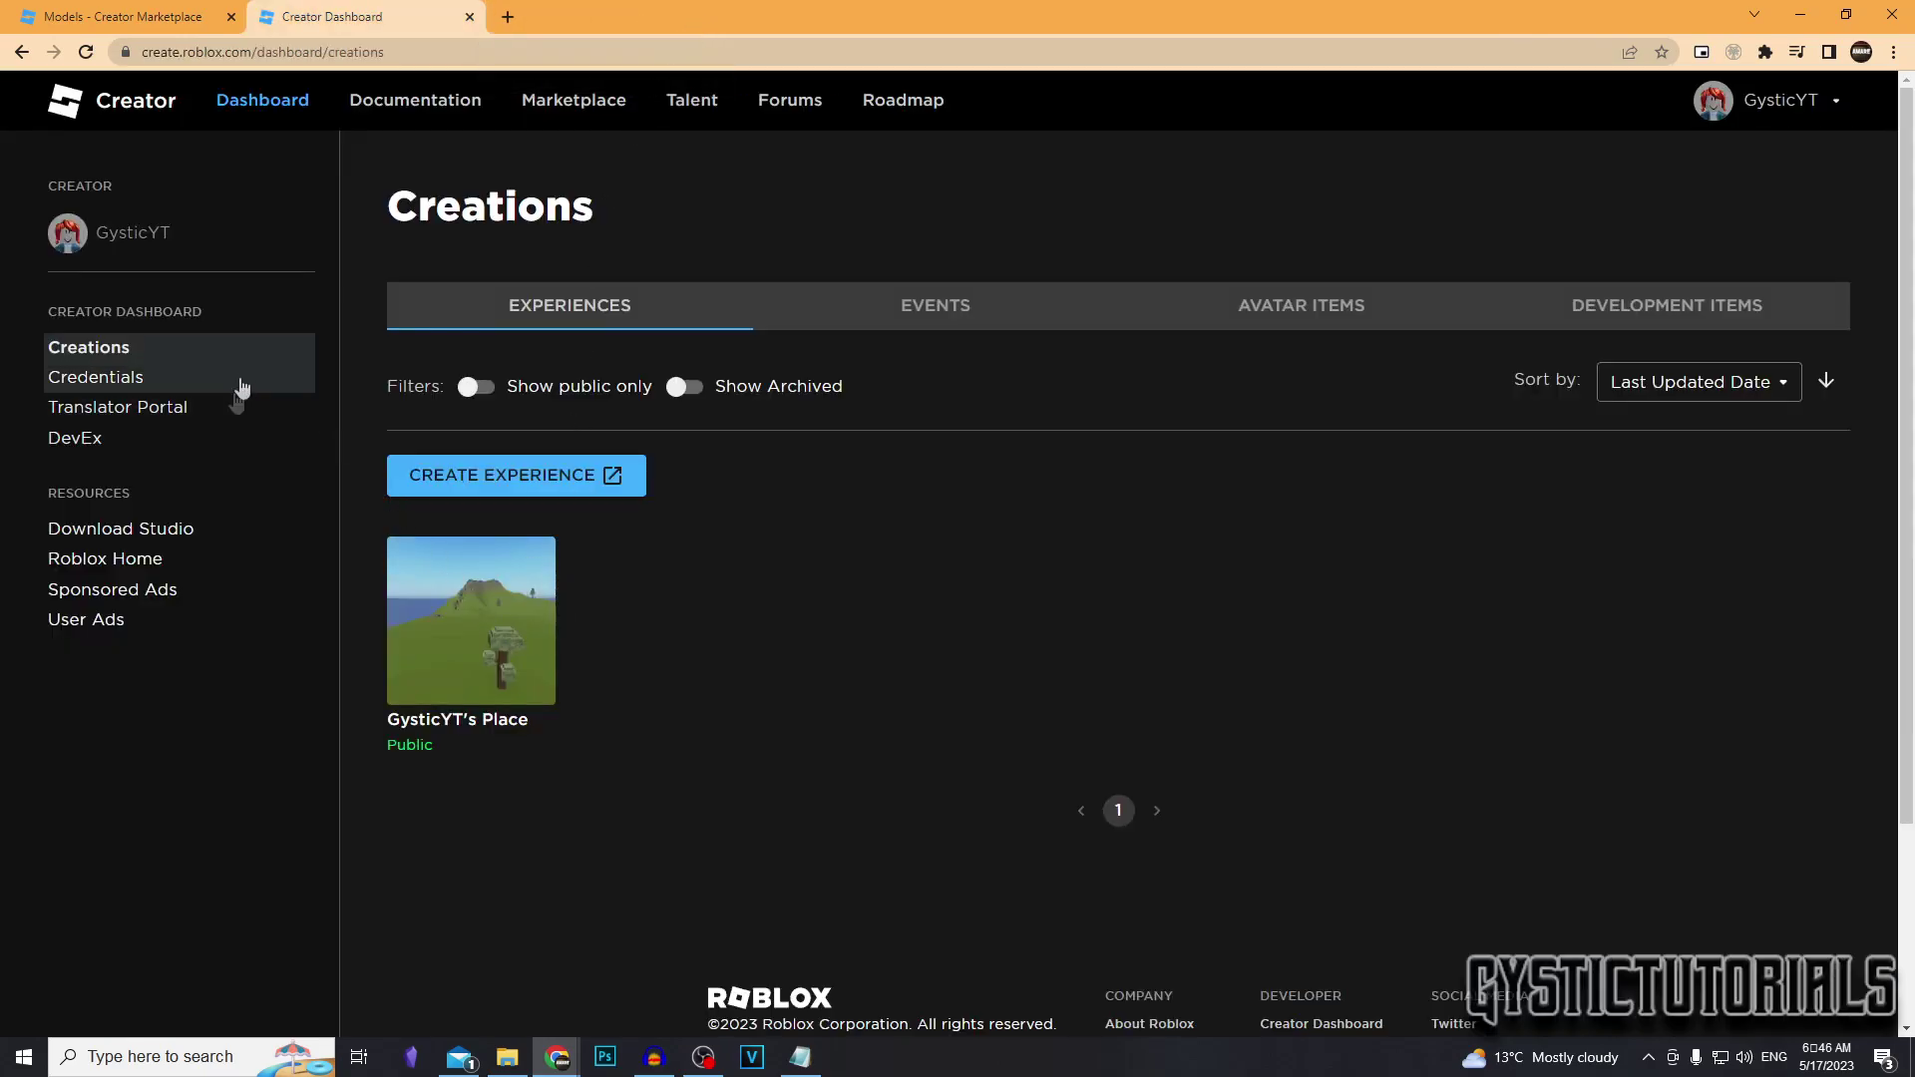